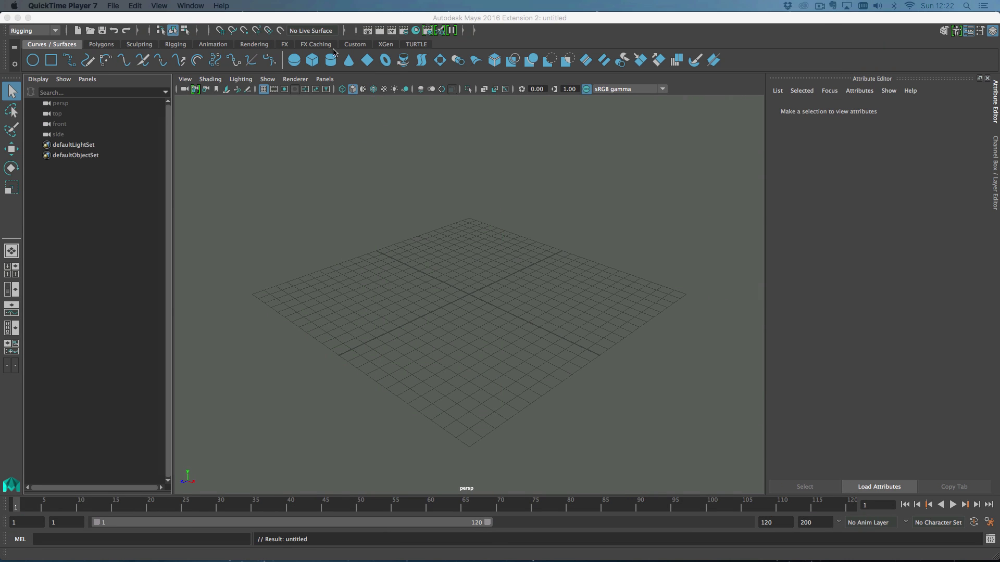
- Switch to Maya and create a NURBS circle and a polygon cube at the origin
click(737, 87)
click(33, 61)
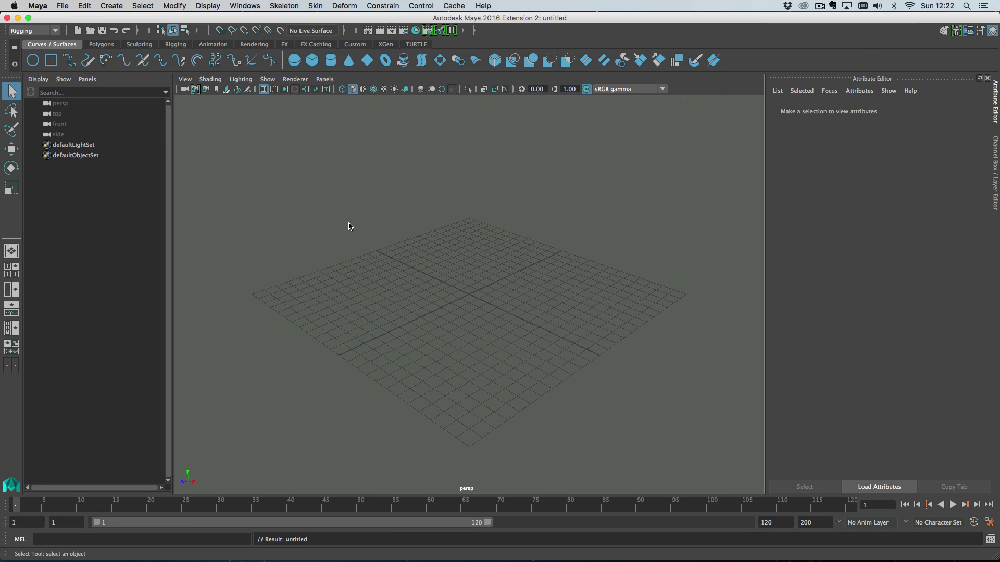
alt+drag(480, 293, 397, 269)
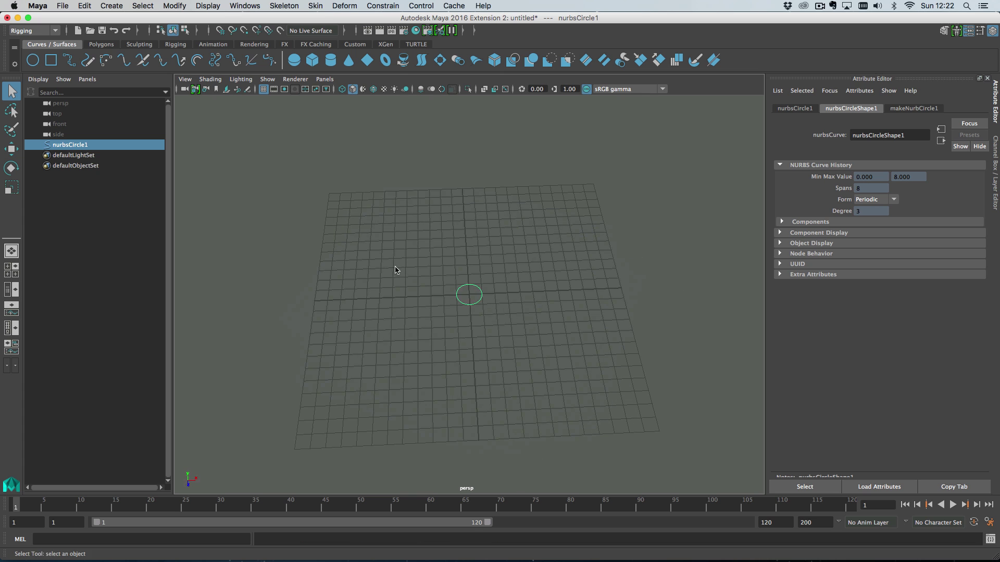
click(100, 45)
click(52, 61)
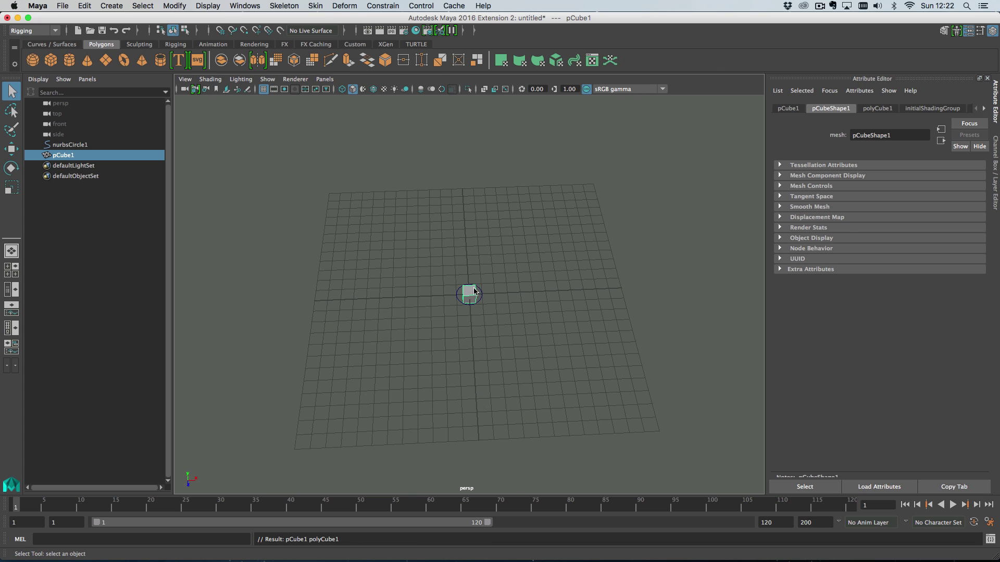
- Select the NURBS circle and set its radius to 18
alt+drag(448, 291, 491, 357)
scroll(490, 357, down, 2)
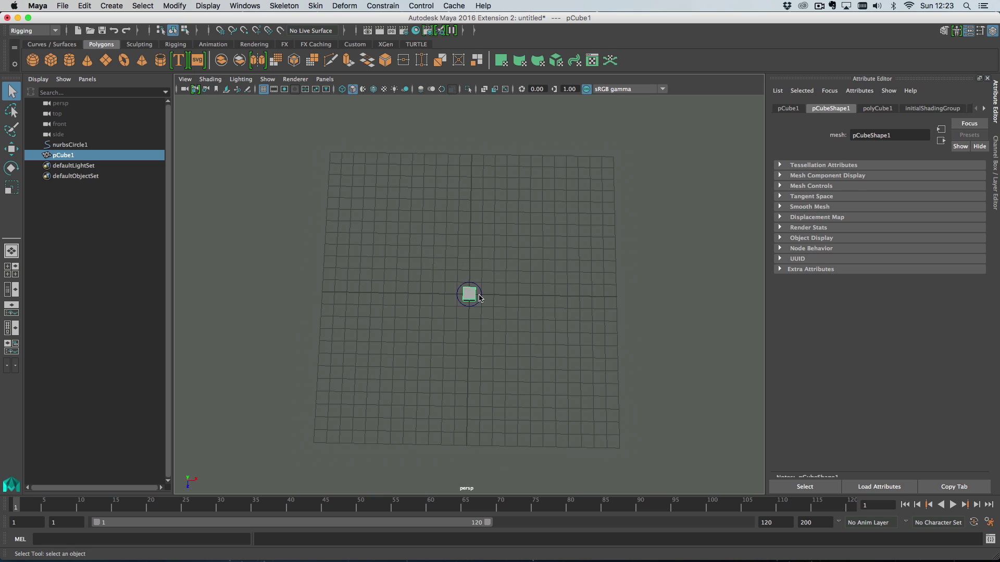
click(484, 301)
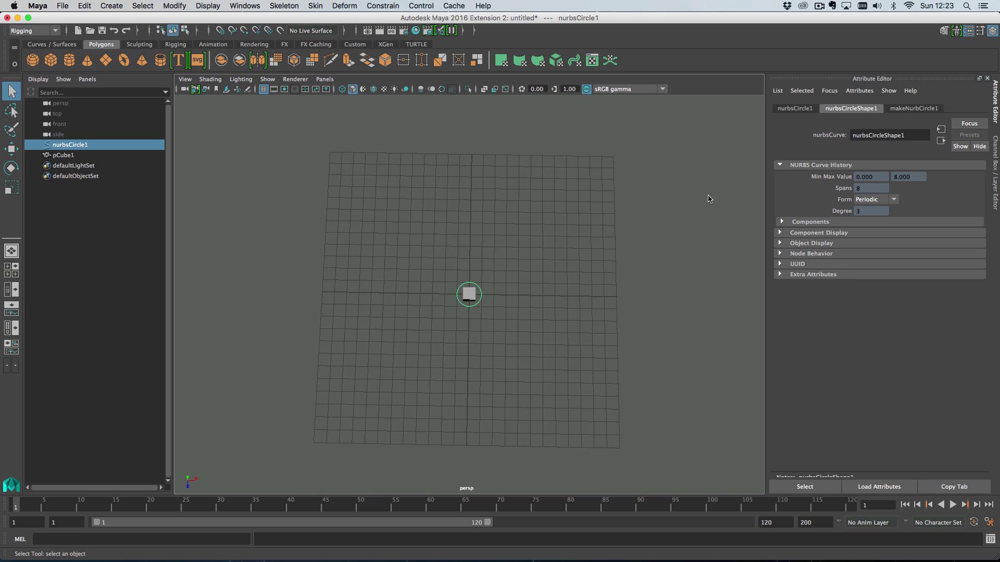
click(912, 107)
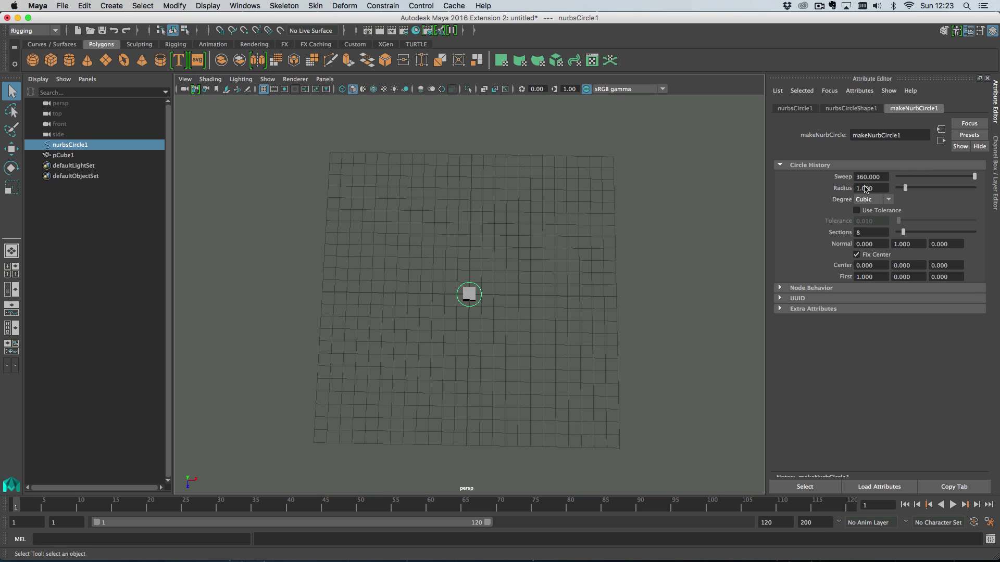
ctrl+drag(864, 189, 871, 189)
scroll(567, 385, down, 3)
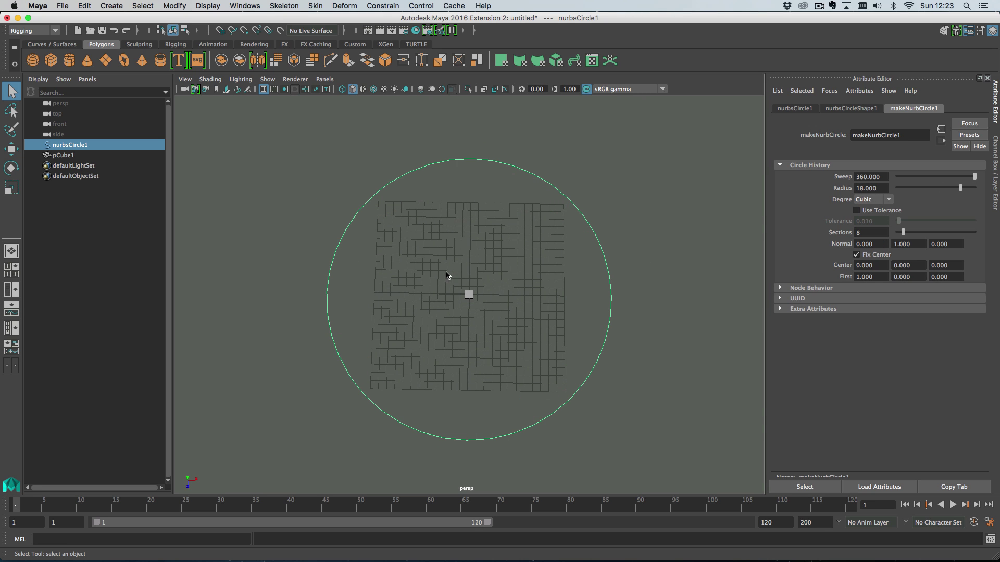
- Create a MASH network from the polygon cube
click(468, 294)
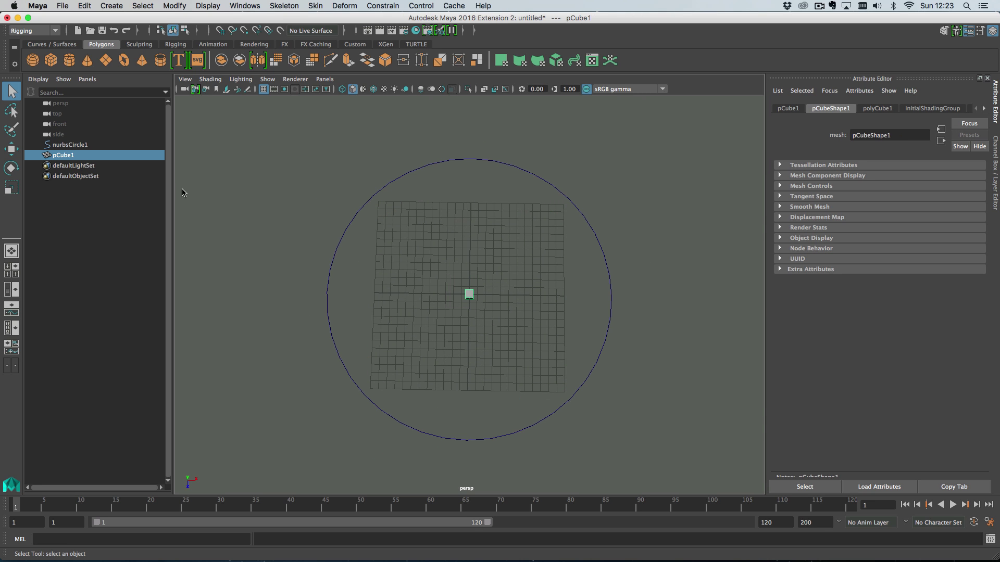
click(111, 5)
mouse_move(219, 244)
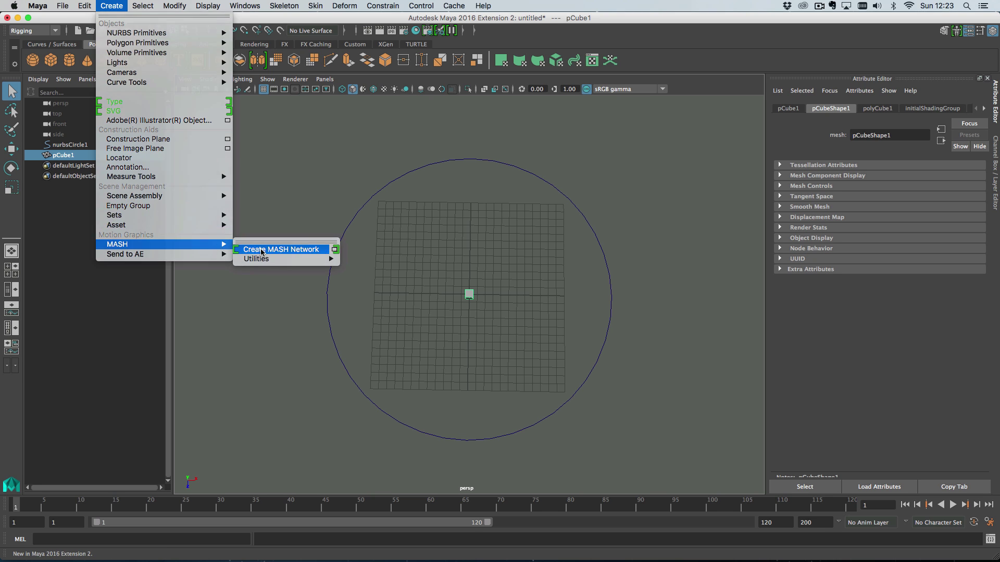
click(284, 250)
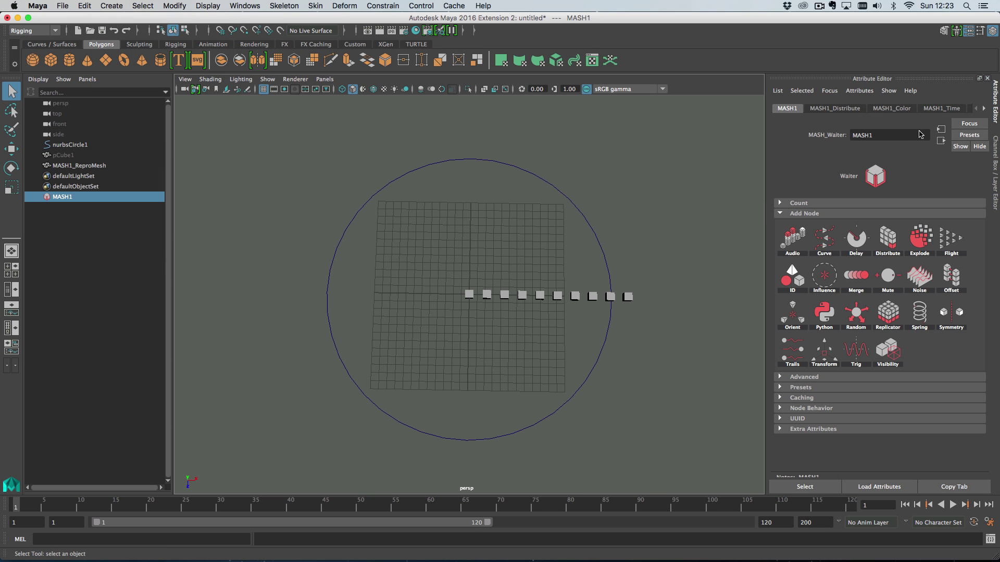
- Set the MASH distribution's Distance X to 0 and its number of points to 100
click(849, 109)
drag(923, 249, 898, 249)
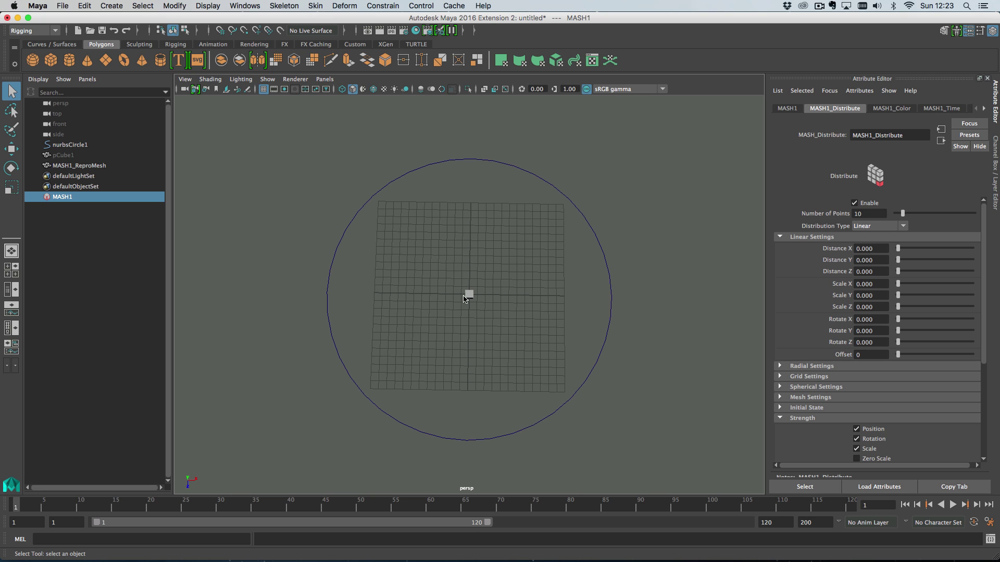
drag(901, 214, 994, 222)
- Add a Curve node to the MASH network with the NURBS circle as its input curve, and clear the selection
click(62, 147)
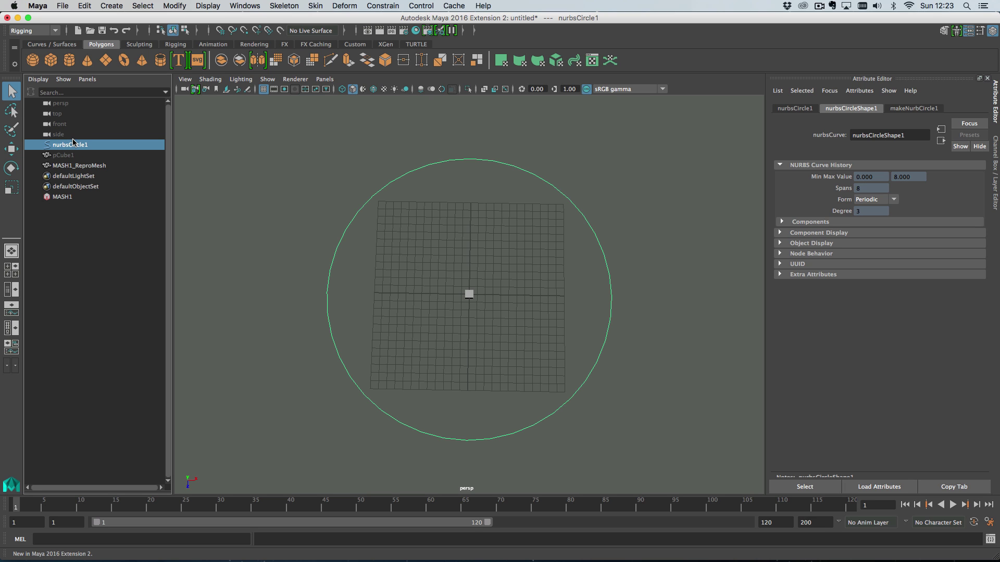
ctrl+click(70, 197)
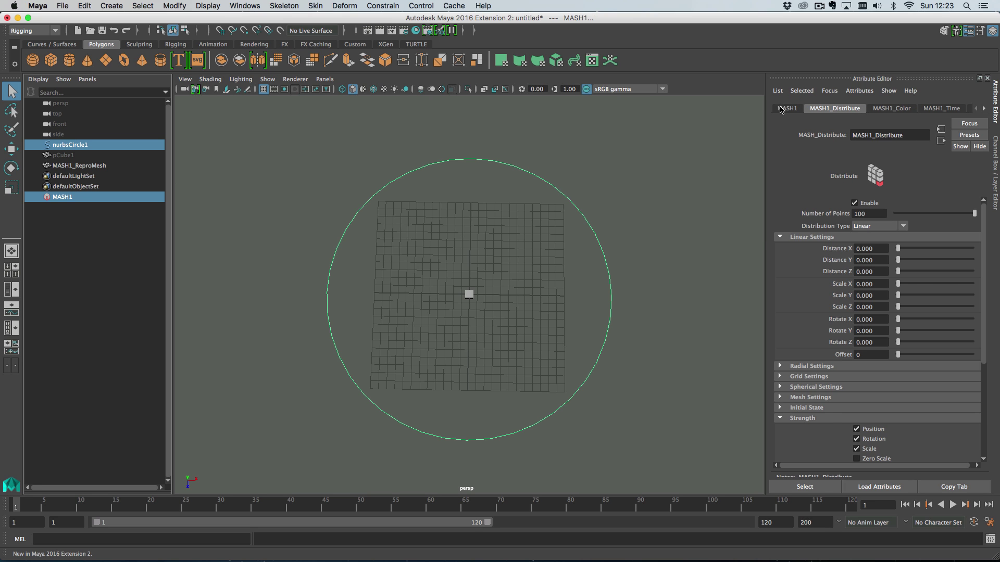
click(781, 109)
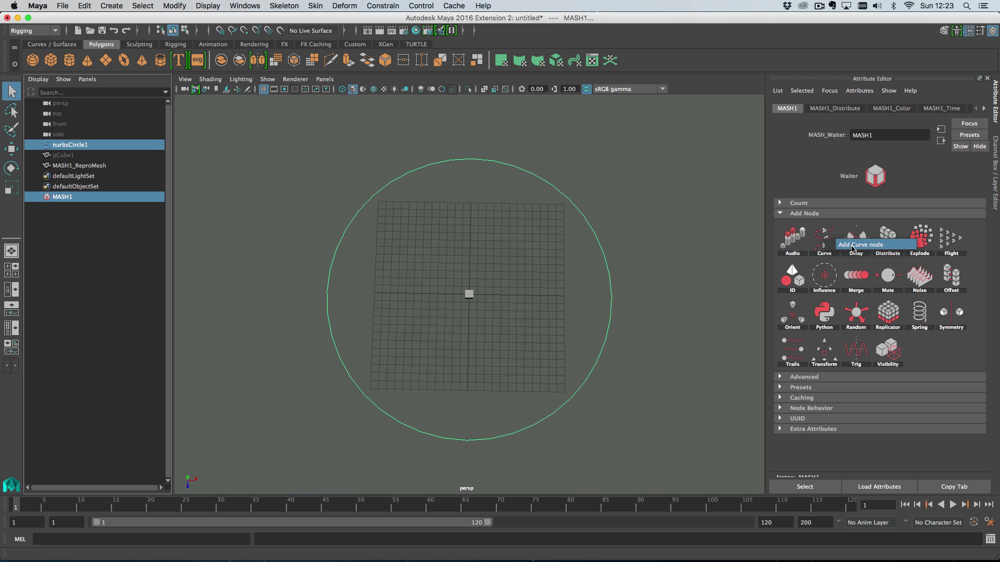
click(852, 249)
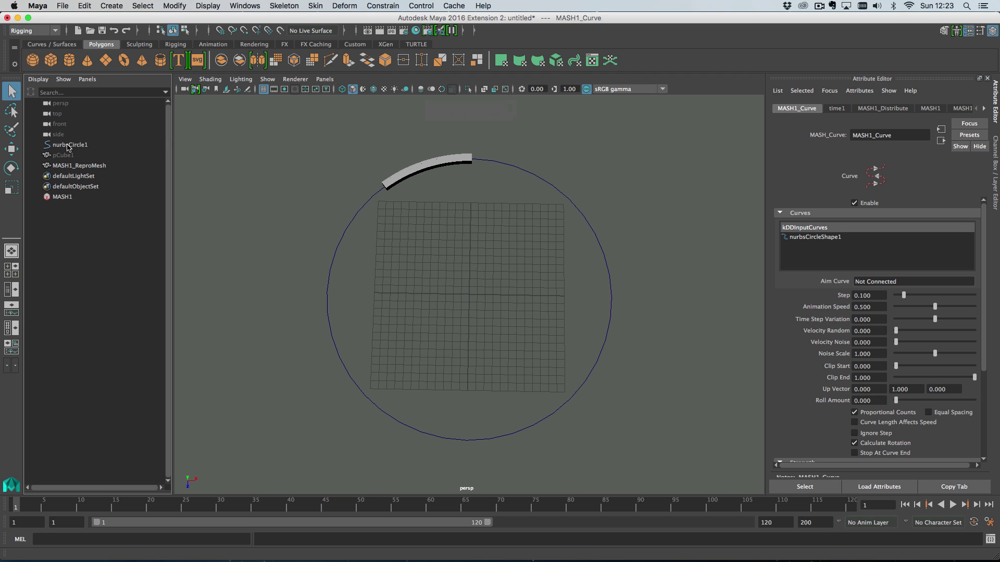
mouse_move(67, 147)
mouse_down()
mouse_move(722, 217)
mouse_move(873, 255)
mouse_move(882, 243)
mouse_move(175, 173)
mouse_move(71, 145)
mouse_up()
click(90, 210)
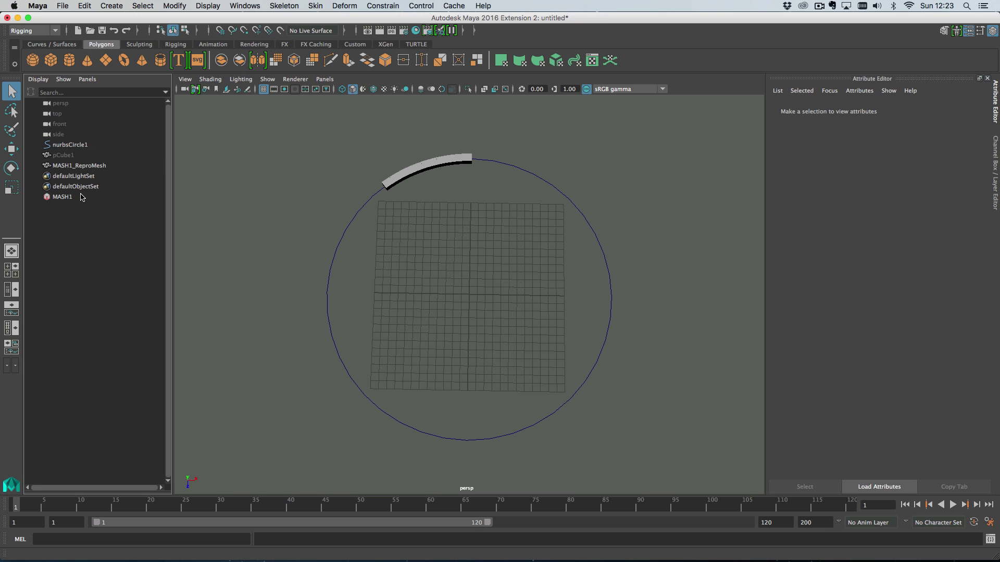
- Show the MASH Curve node's settings and play the animation to check the cubes' movement along the circle
click(63, 197)
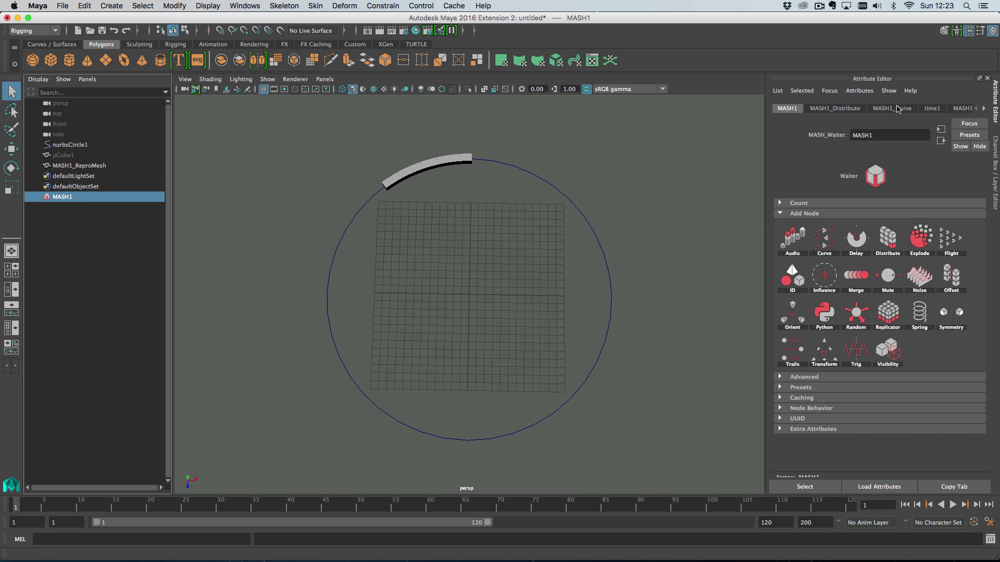
click(897, 109)
click(952, 504)
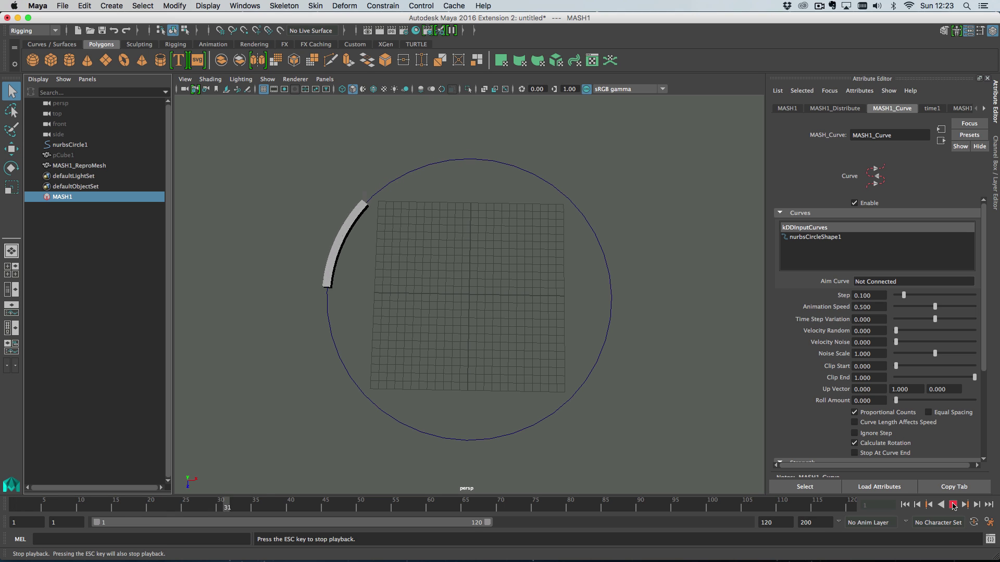
click(953, 504)
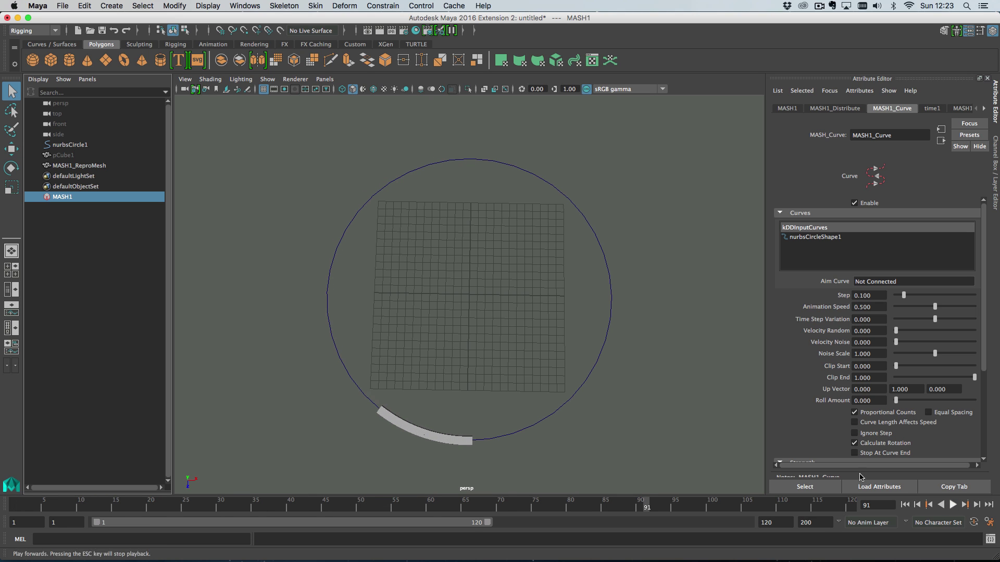
- Set the NURBS circle's radius to 1
click(610, 290)
click(914, 108)
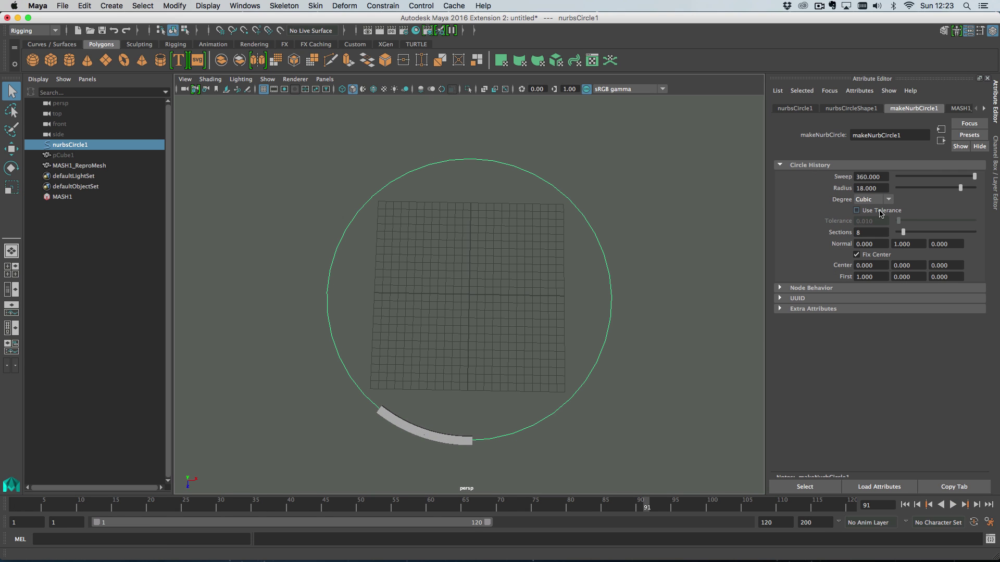
double_click(866, 188)
text(1)
key(Return)
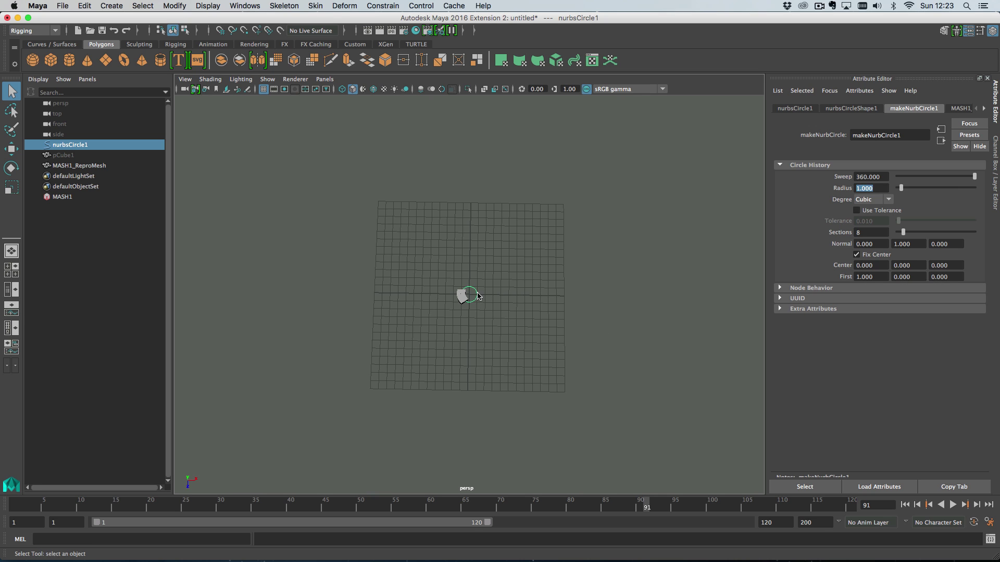
- Scale the circle uniformly by about 22 and play the animation to check the cubes' motion on it
key(r)
drag(469, 294, 734, 343)
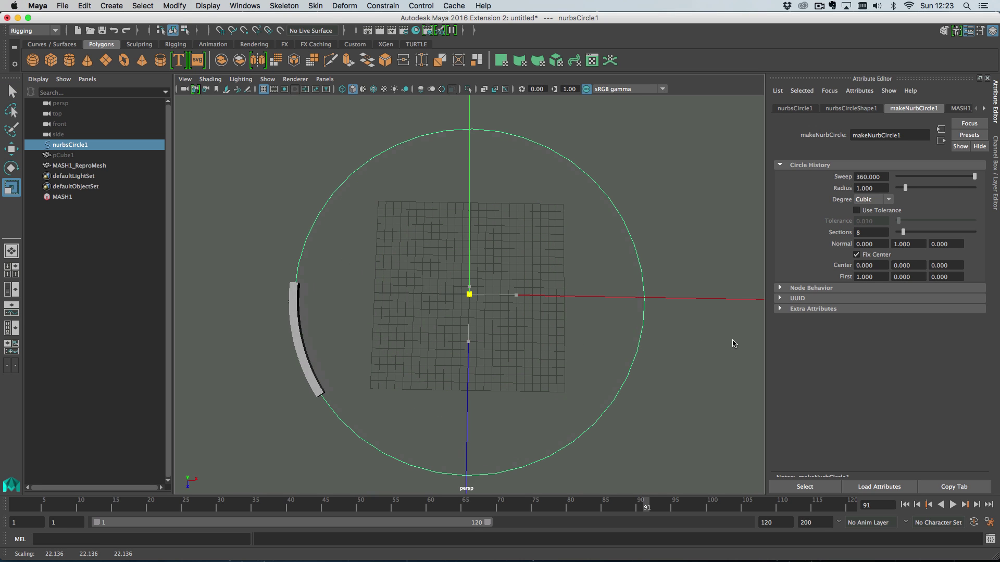
click(953, 505)
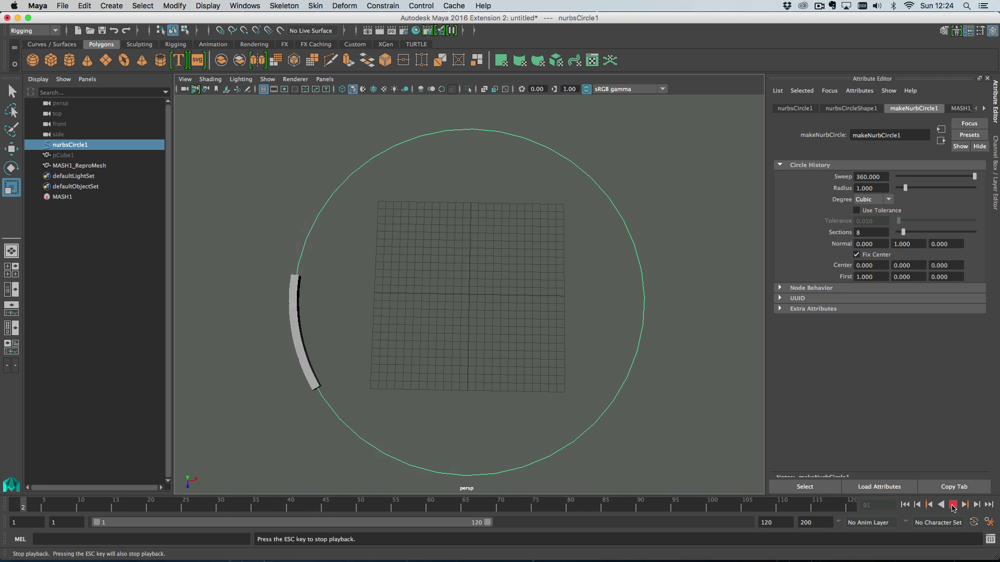
click(952, 505)
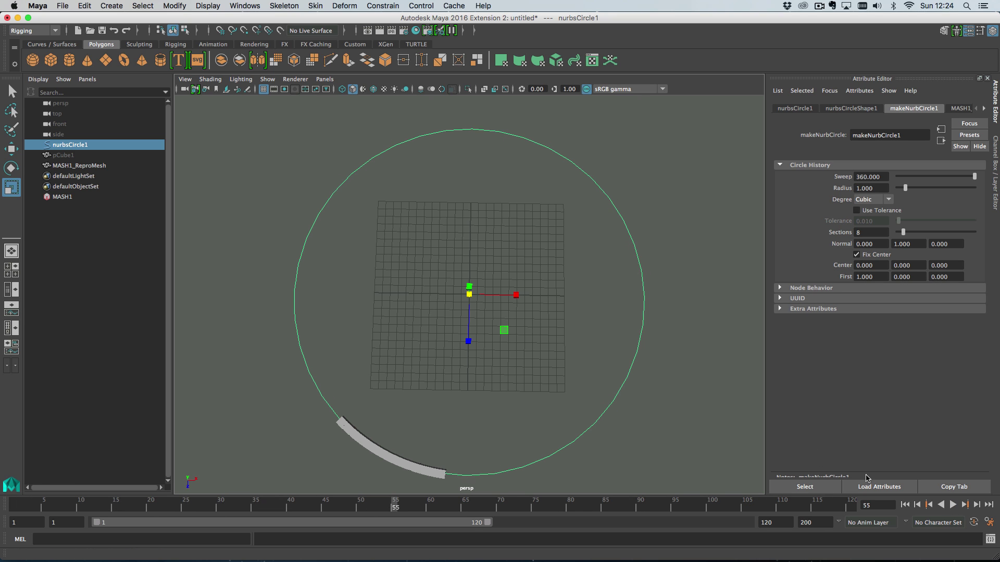
- Undo the circle's scaling and set its radius to 20
key(super+z)
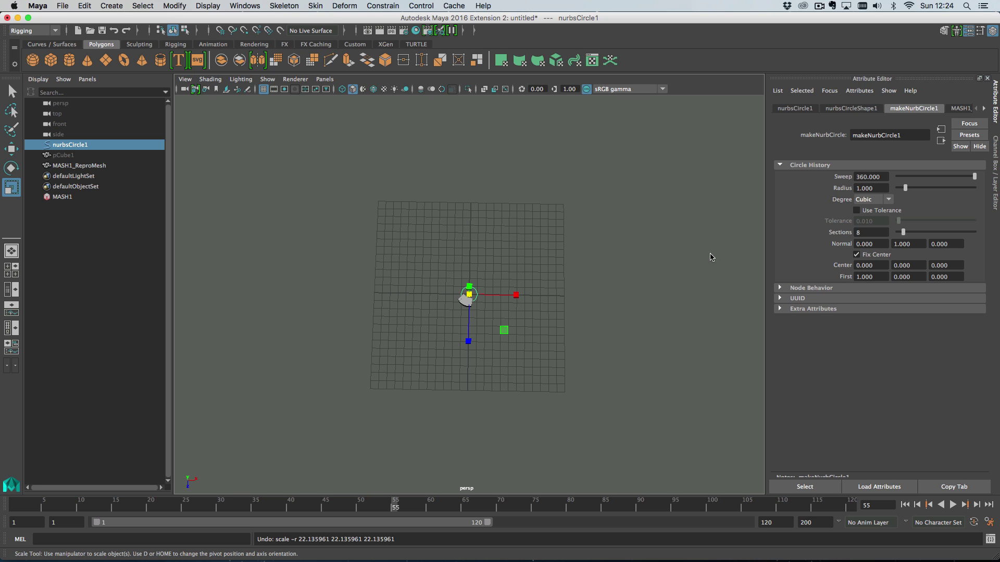
ctrl+drag(864, 189, 871, 192)
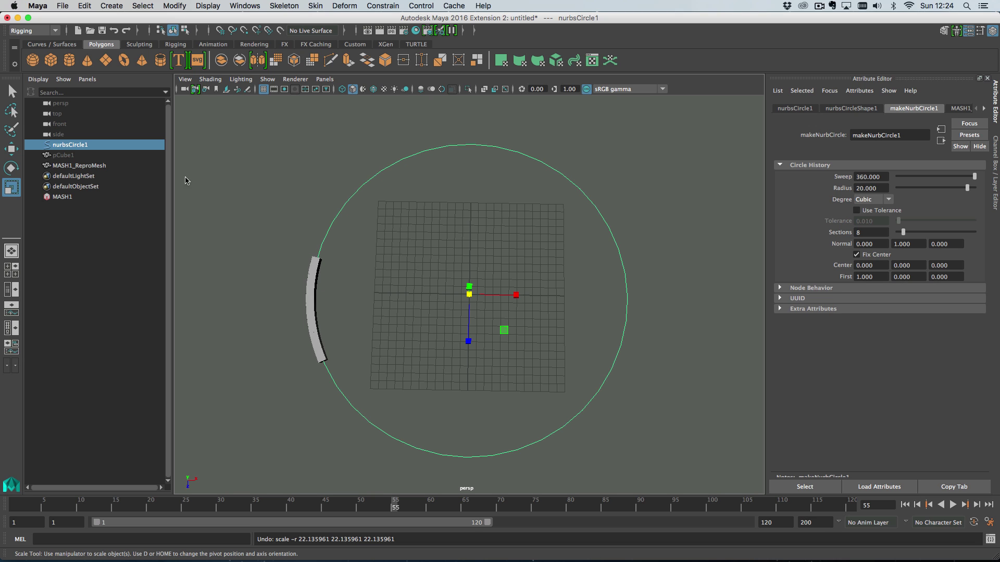
- Play the animation and set the MASH Curve node's Step to about 0.208
click(91, 197)
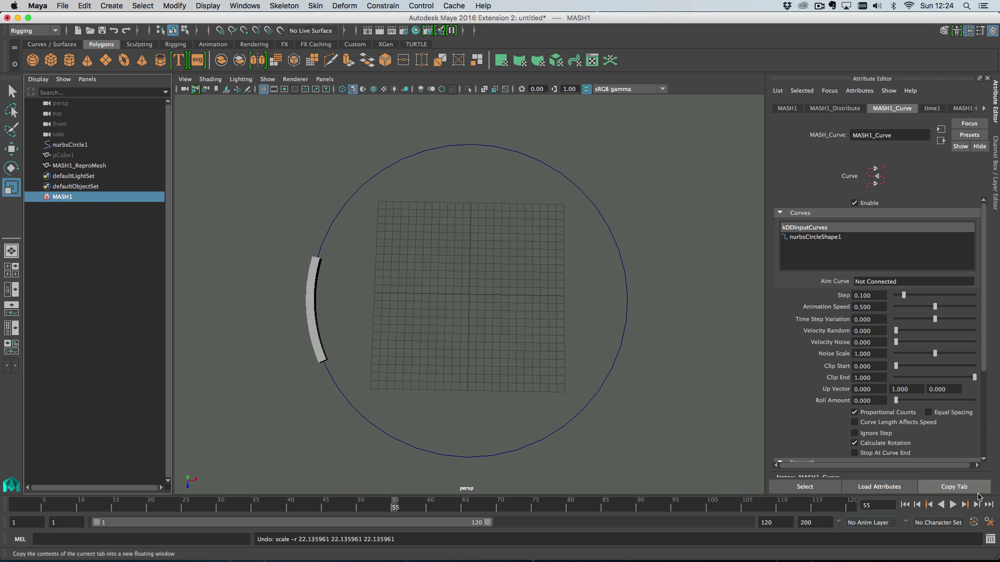
click(953, 505)
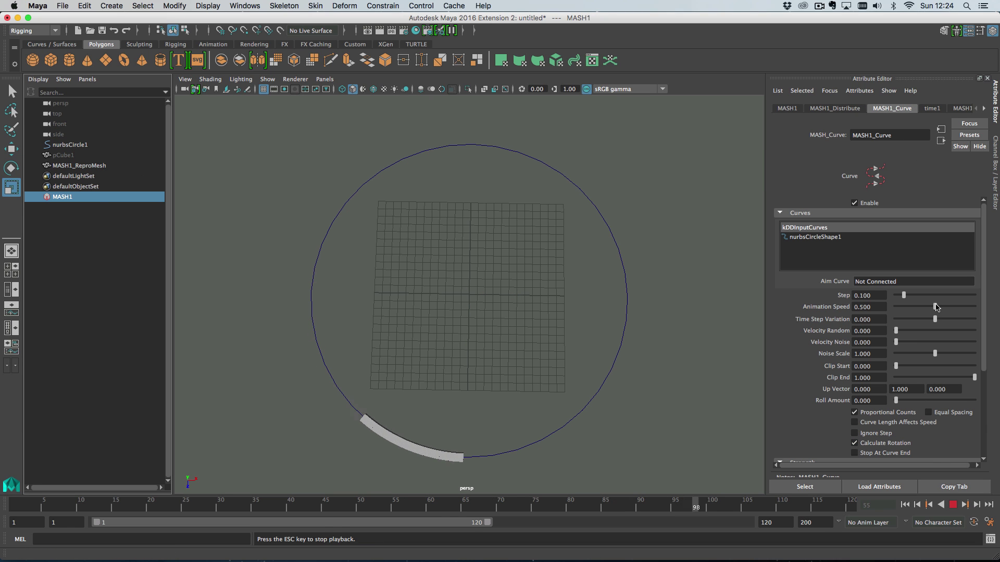
mouse_move(907, 296)
mouse_down()
mouse_move(972, 296)
mouse_move(912, 295)
mouse_up()
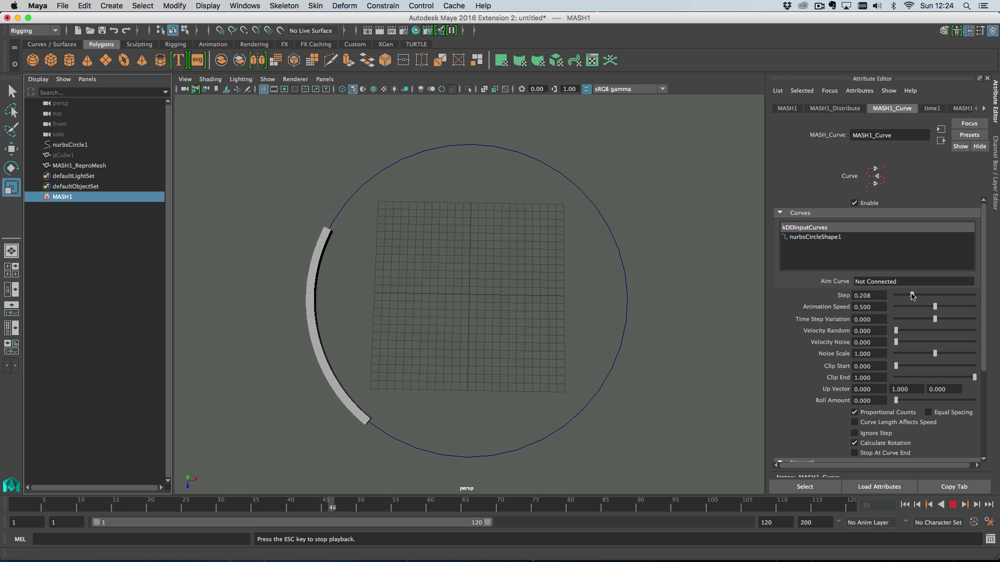
- Enable Ignore Step on the Curve node, set Animation Speed to about 0.275 and stop the playback
click(855, 433)
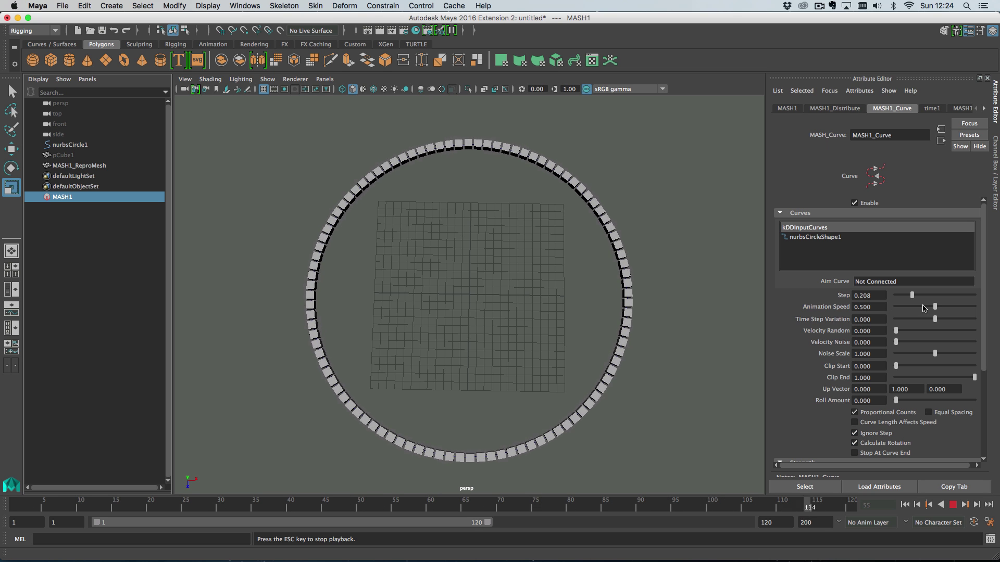
drag(934, 307, 917, 307)
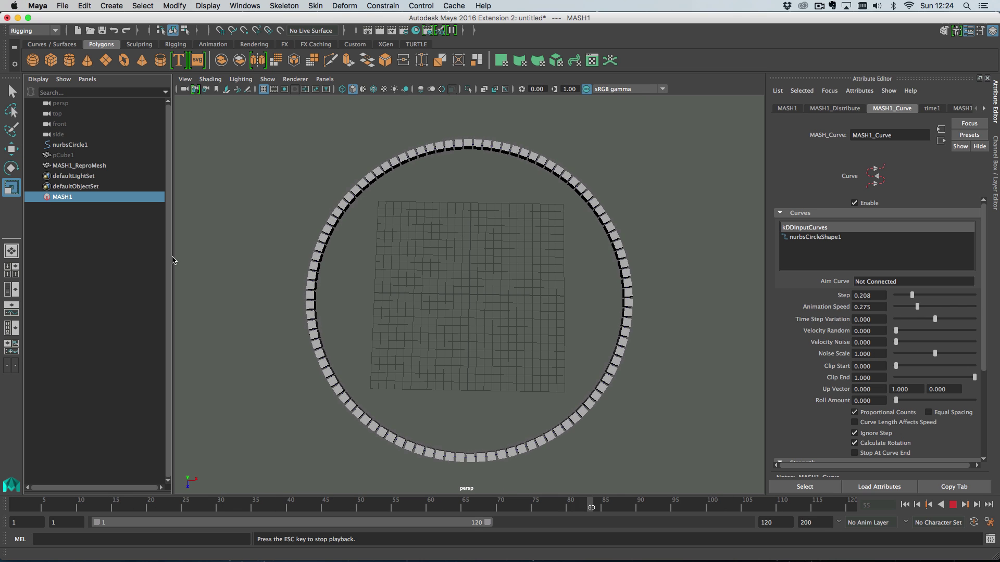
key(Escape)
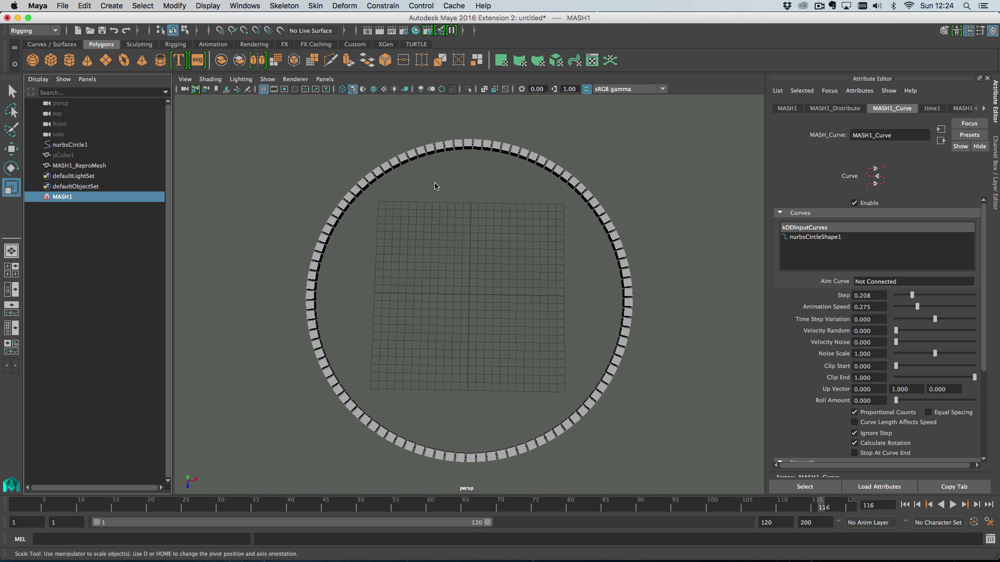
- Add a Noise node affecting position to the MASH network
click(788, 110)
right_click(946, 287)
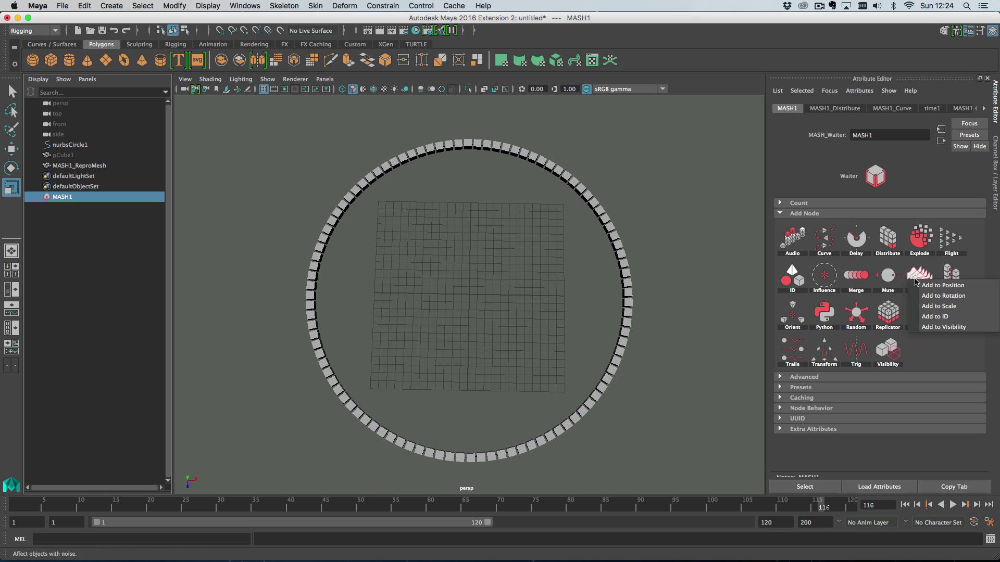
click(945, 289)
click(919, 276)
- Set the Noise node's Amplitude Y to 0 and Amplitude X to about 11.4
click(885, 249)
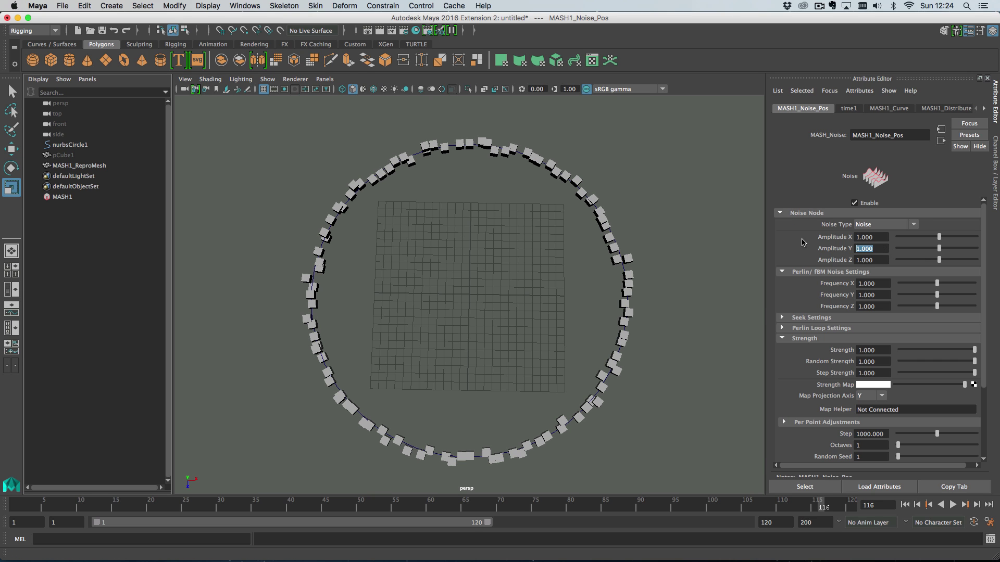
text(0)
key(Return)
click(959, 236)
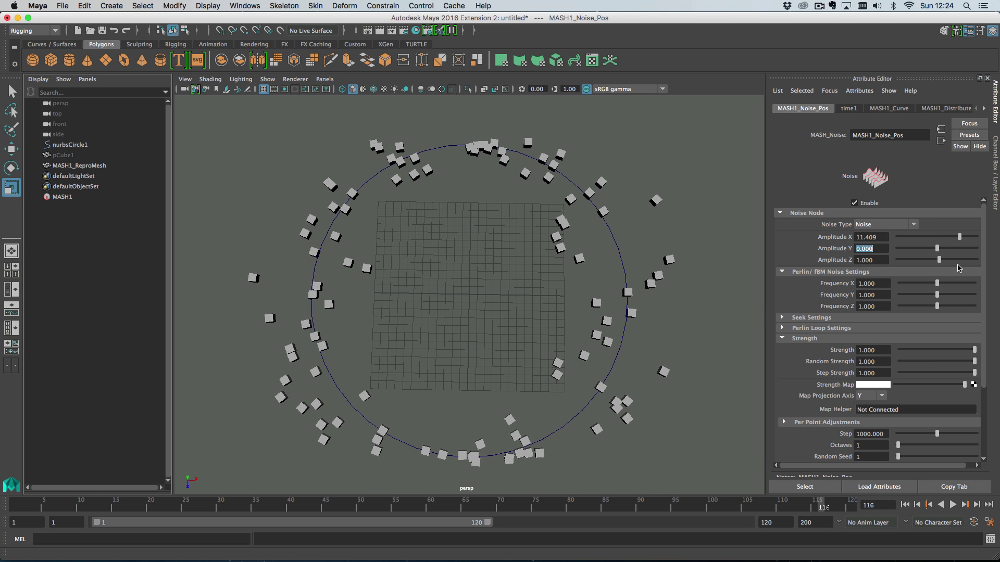
- Set the Noise node's Amplitude X to about 9.8 and Amplitude Z to about 10.3
click(958, 260)
click(956, 237)
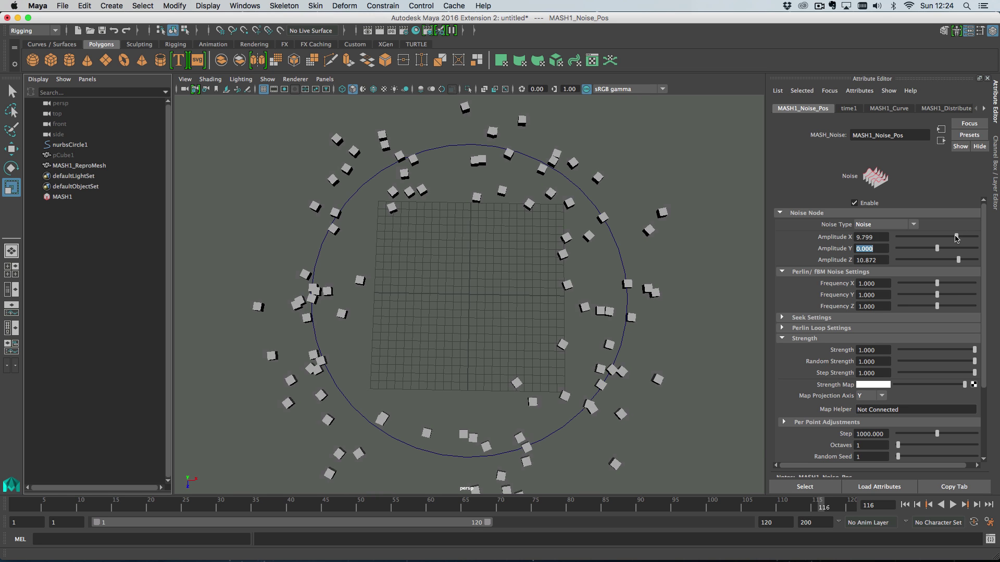
click(957, 260)
- Play the animation, extend the playback range to end at frame 750 and stop the playback
scroll(572, 368, down, 5)
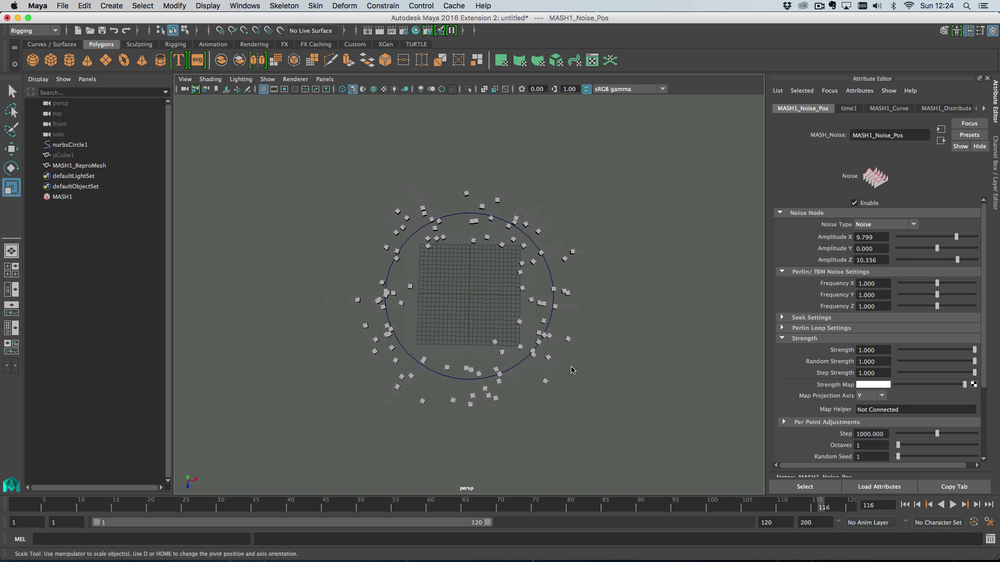
click(952, 505)
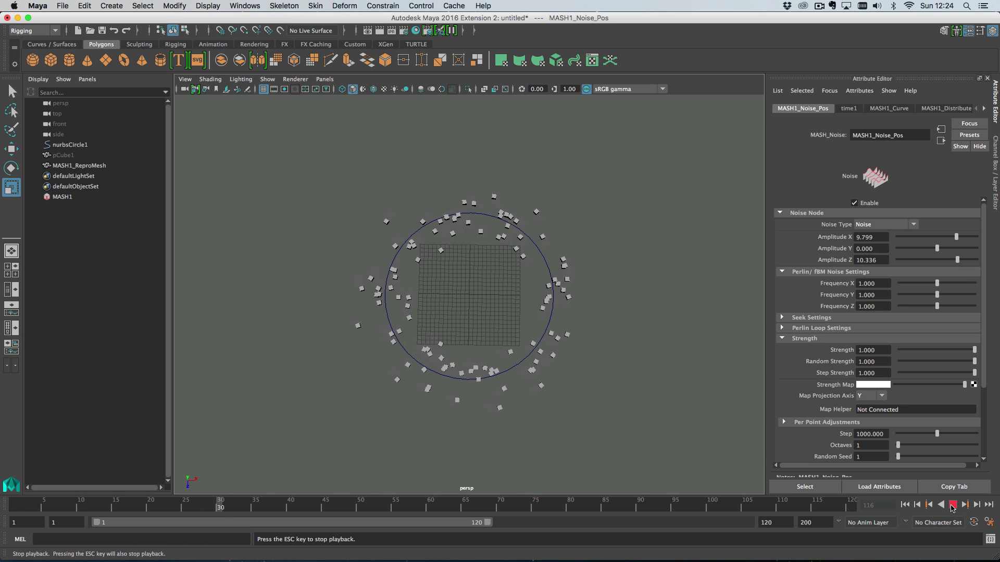
double_click(776, 523)
text(750)
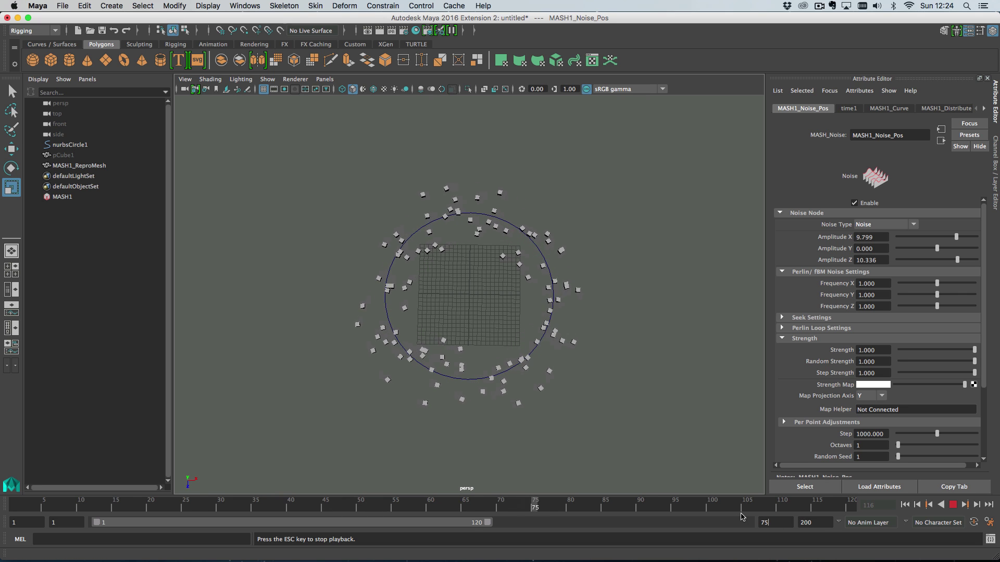
key(Return)
scroll(630, 373, up, 3)
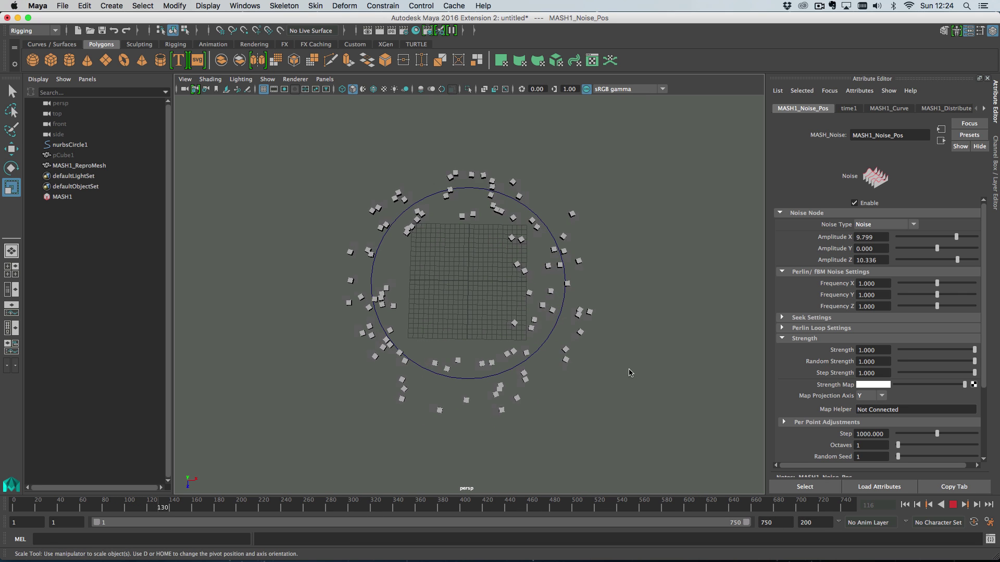
key(Escape)
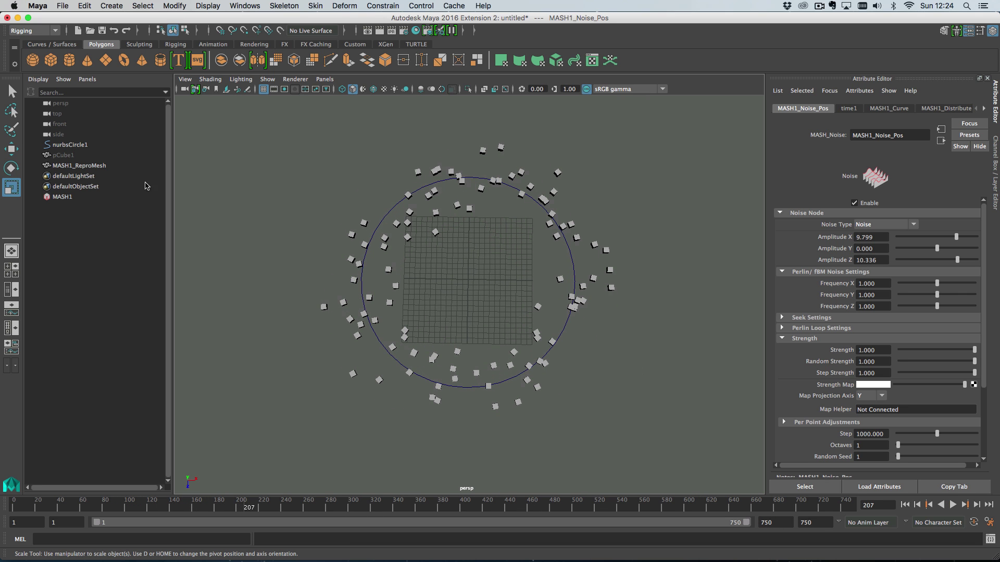
- Scale the source cube pCube1 down uniformly so the network's cubes become much smaller
click(63, 155)
drag(467, 279, 469, 284)
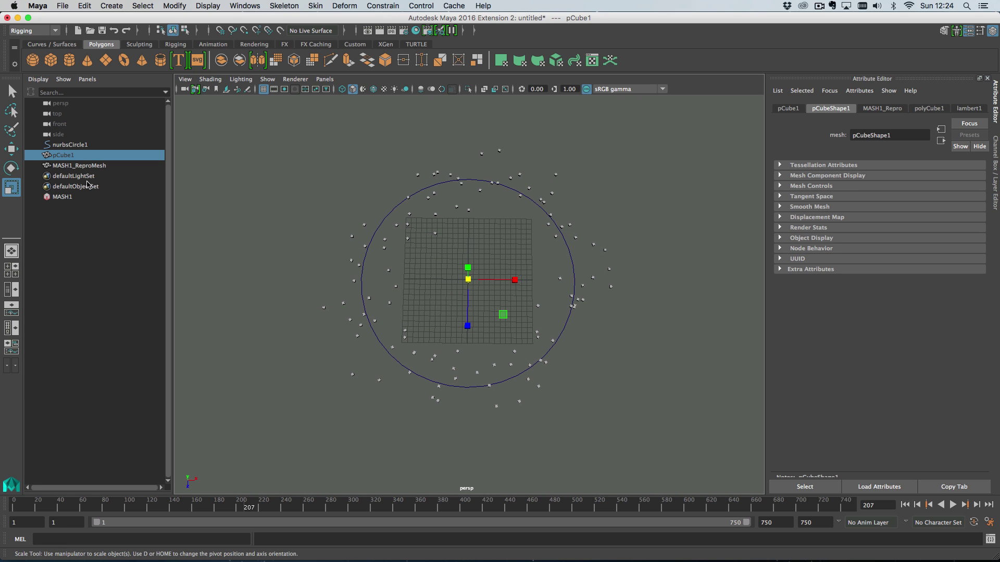
- Add a Trails node to the MASH1 network and play the animation to generate the trails, stopping around frame 493
click(79, 197)
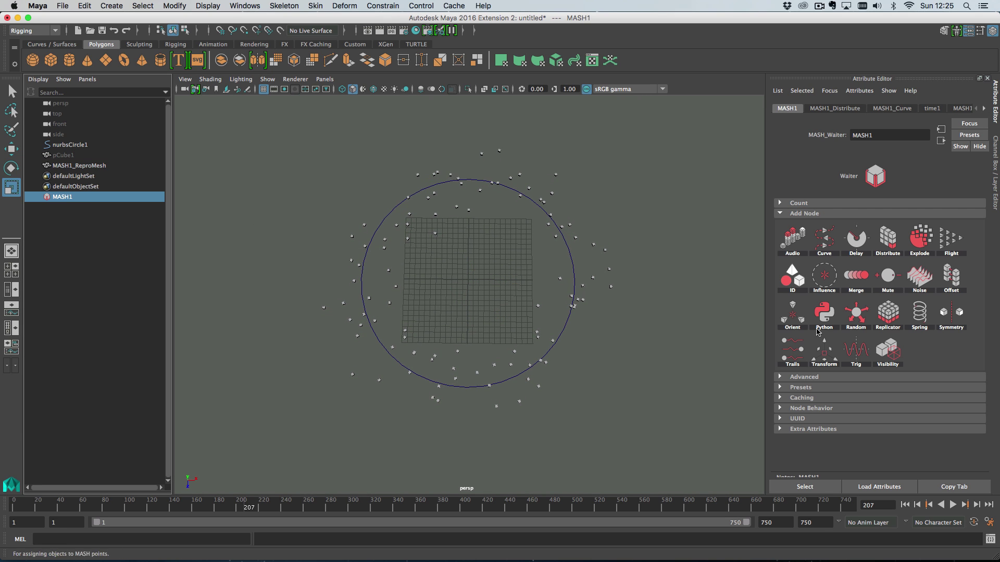
click(792, 350)
click(94, 178)
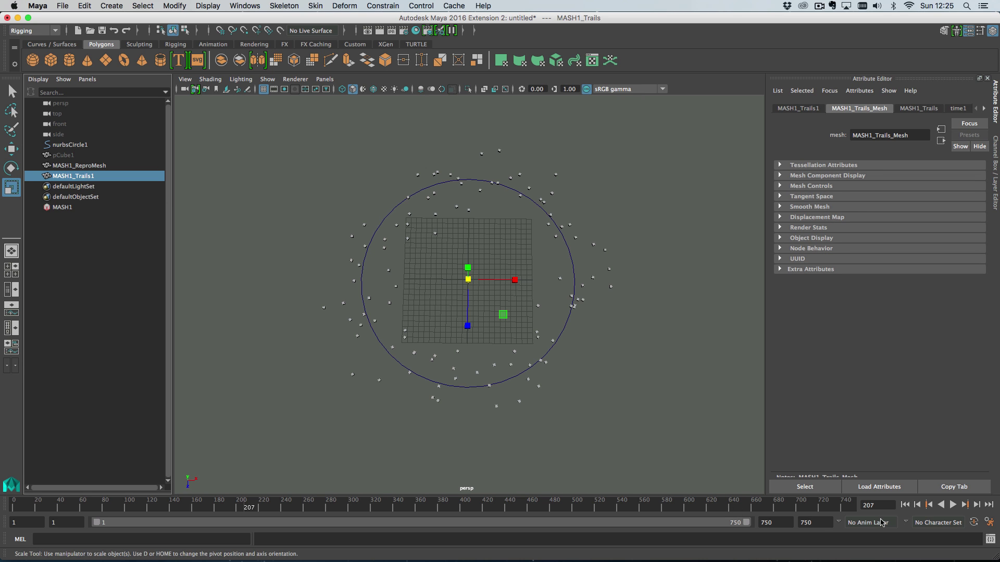
click(953, 504)
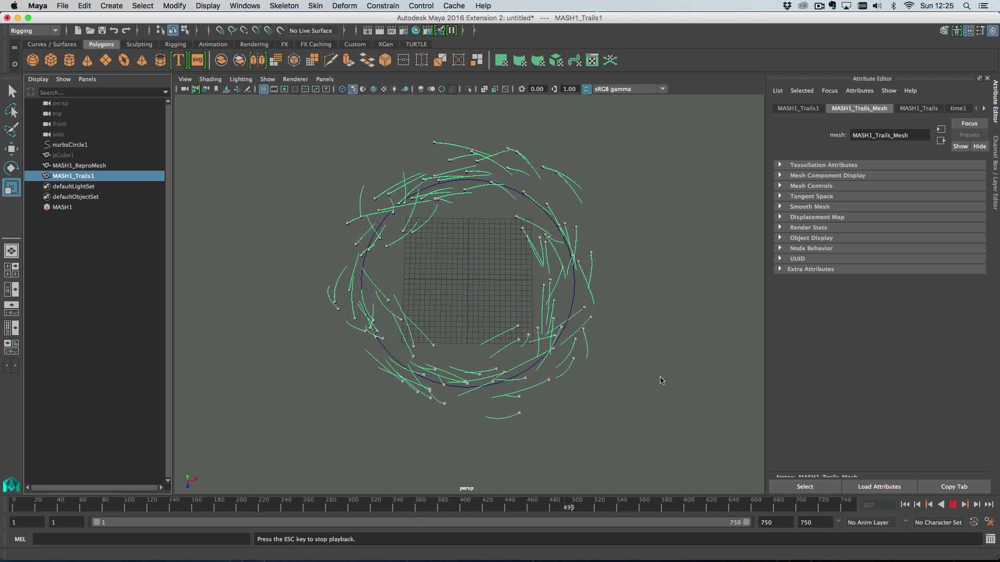
key(Escape)
- Open the attributes of the MASH1_Trails node through the trails mesh
click(127, 207)
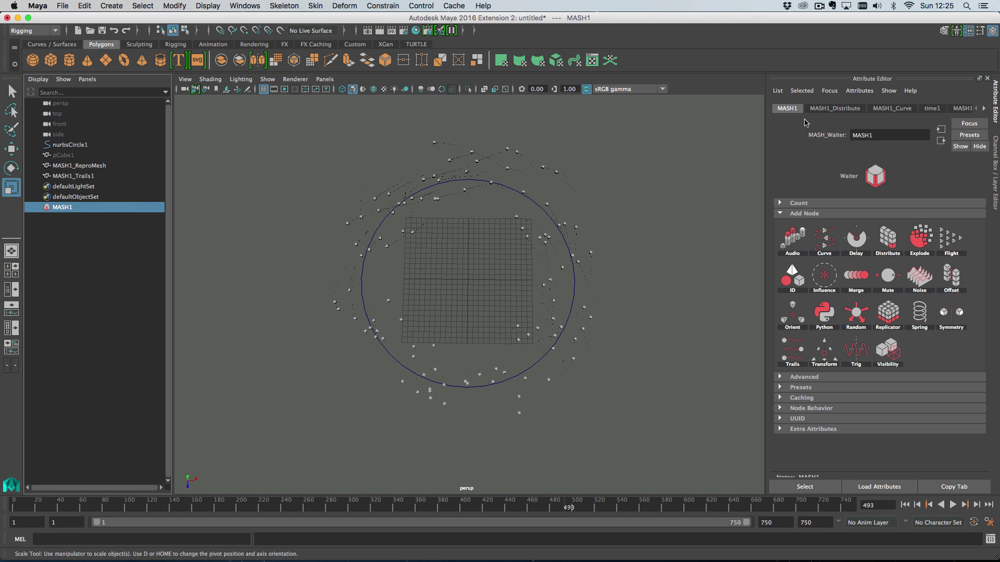
click(78, 177)
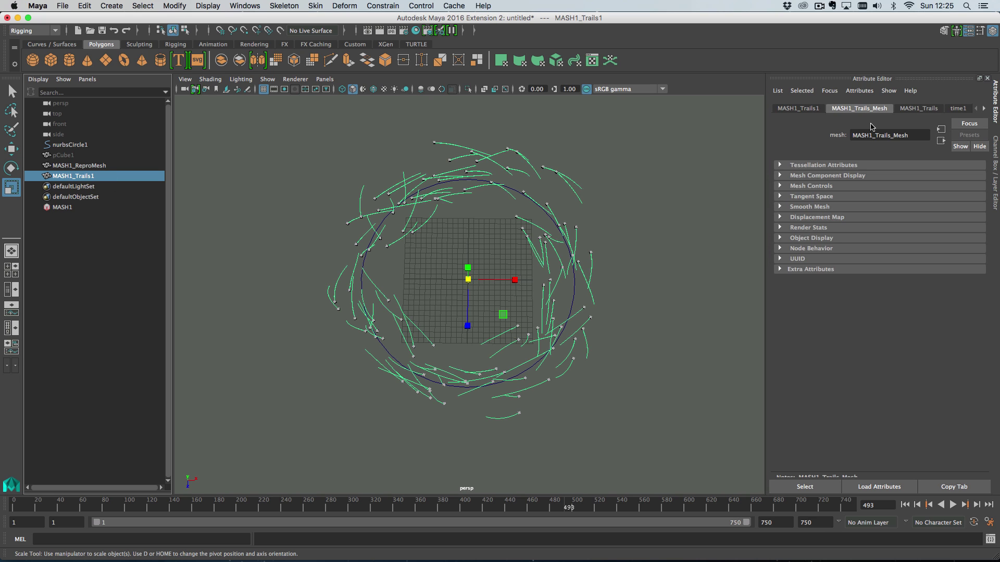
click(920, 108)
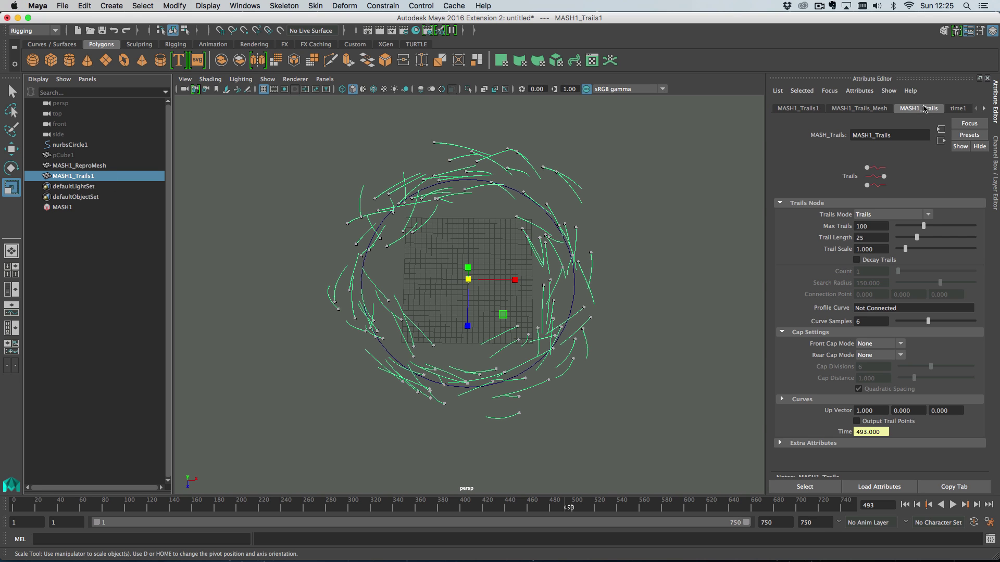
- Set the Trails Mode to Connect to Point and try shifting the Connection Point's X value
click(886, 215)
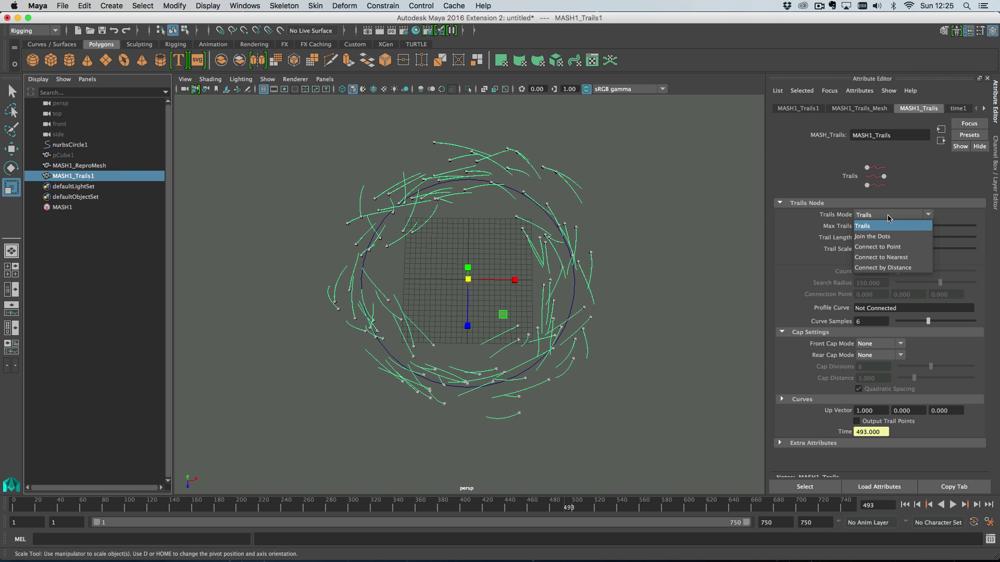
click(891, 247)
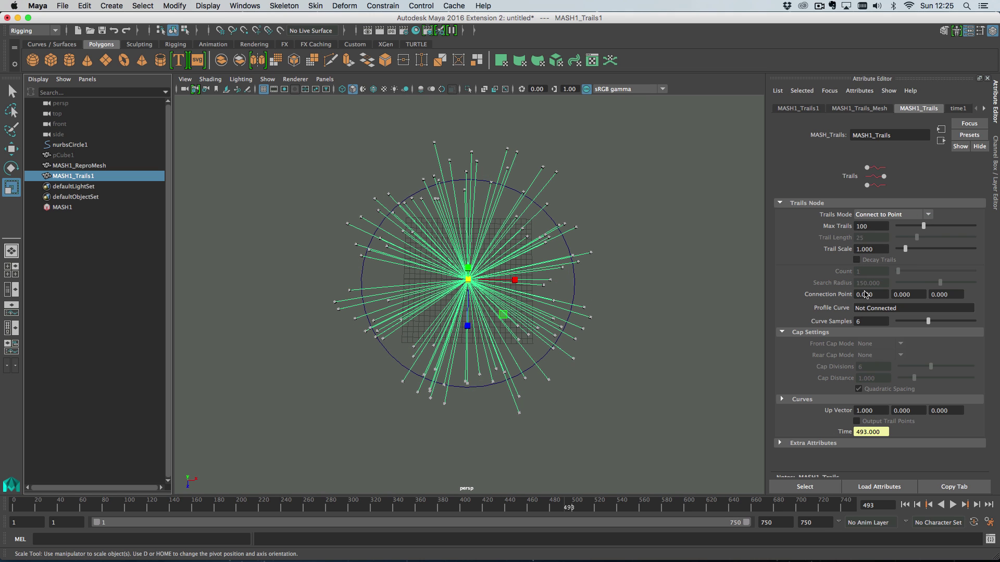
ctrl+drag(872, 296, 840, 293)
ctrl+drag(848, 290, 828, 286)
- Set the Trails Mode to Connect to Nearest, try a Count of 3 and return the Count to 1
click(888, 215)
click(888, 256)
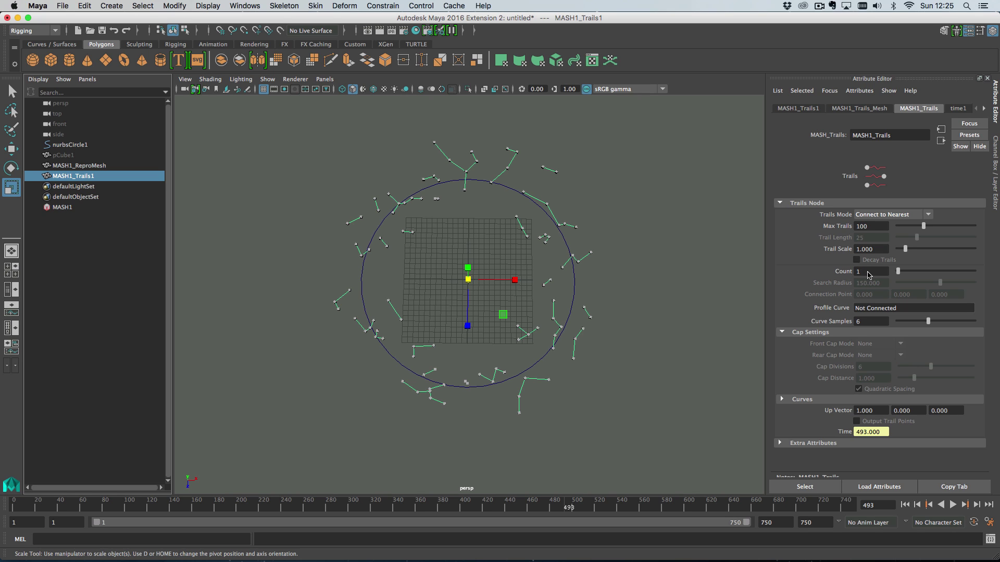
drag(902, 274, 917, 274)
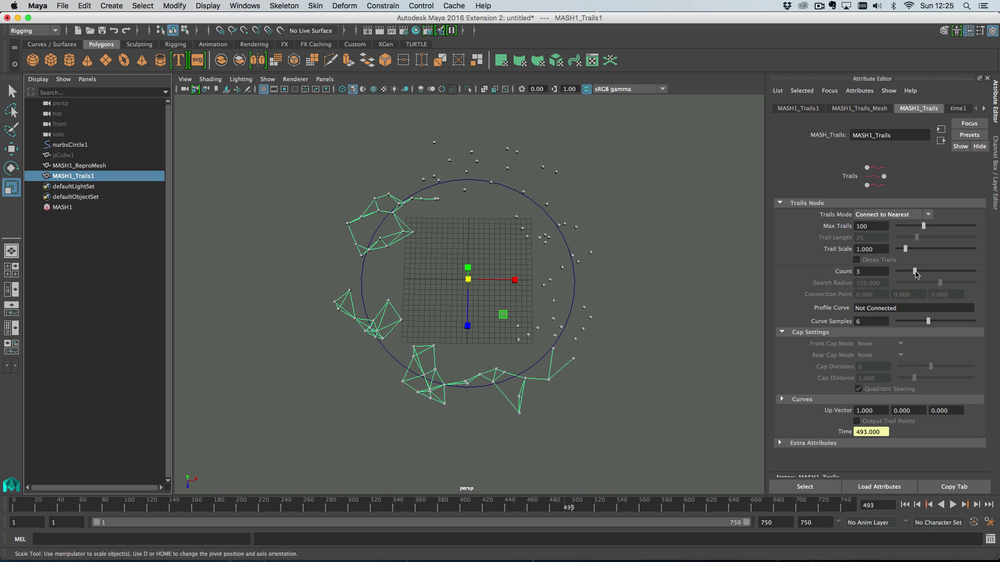
mouse_move(916, 276)
mouse_down()
mouse_move(902, 275)
mouse_move(915, 274)
mouse_up()
click(894, 271)
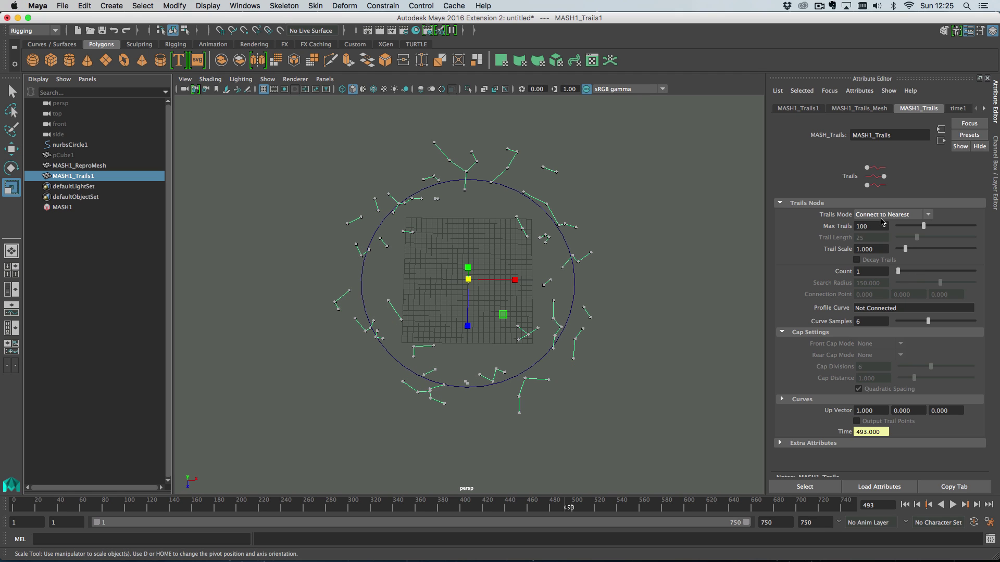
- Set the Trails Mode to Connect by Distance with Search Radius about 89 and Max Trails 1000, and preview the animation
click(879, 218)
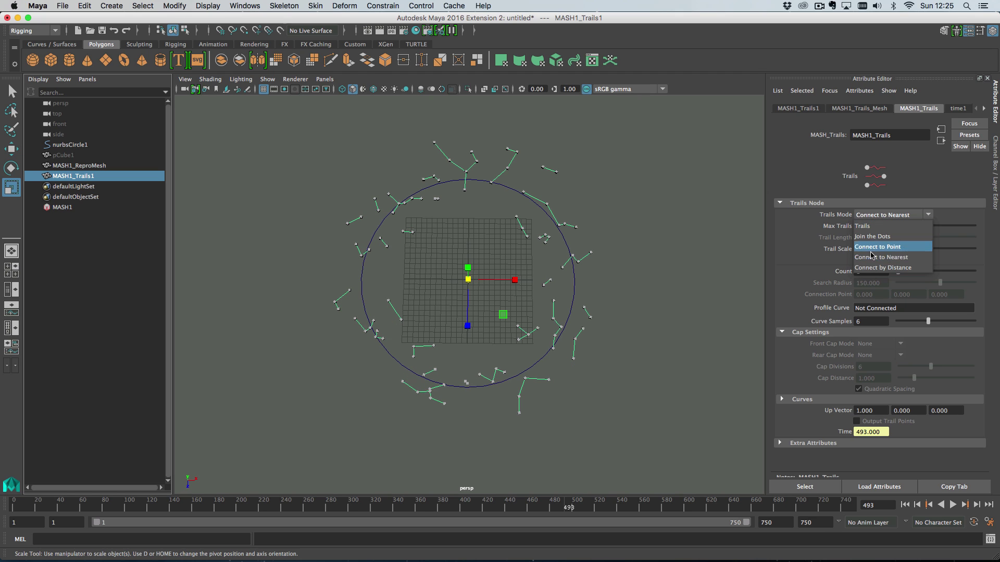
click(869, 268)
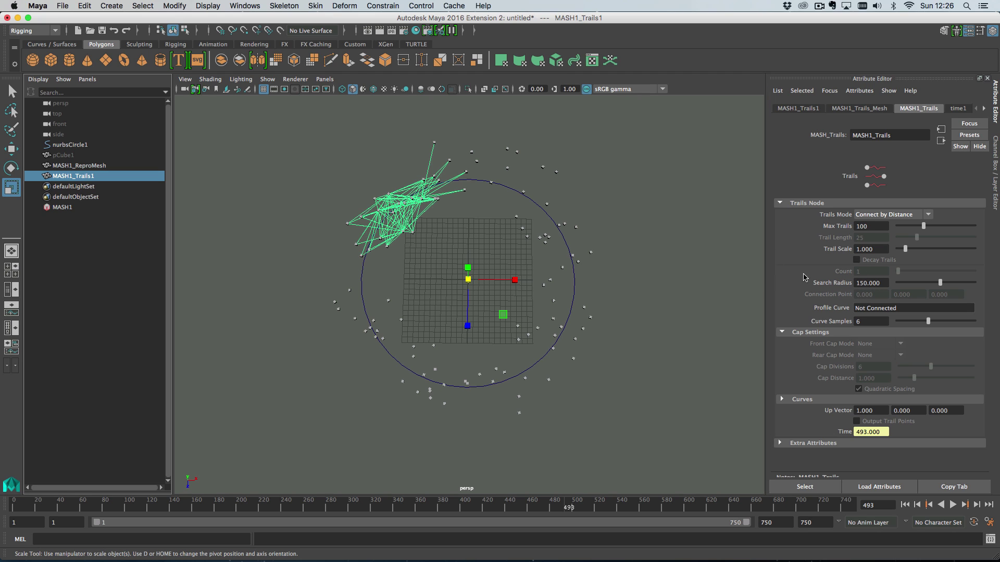
mouse_move(940, 283)
mouse_down()
mouse_move(954, 283)
mouse_move(902, 286)
mouse_move(923, 286)
mouse_up()
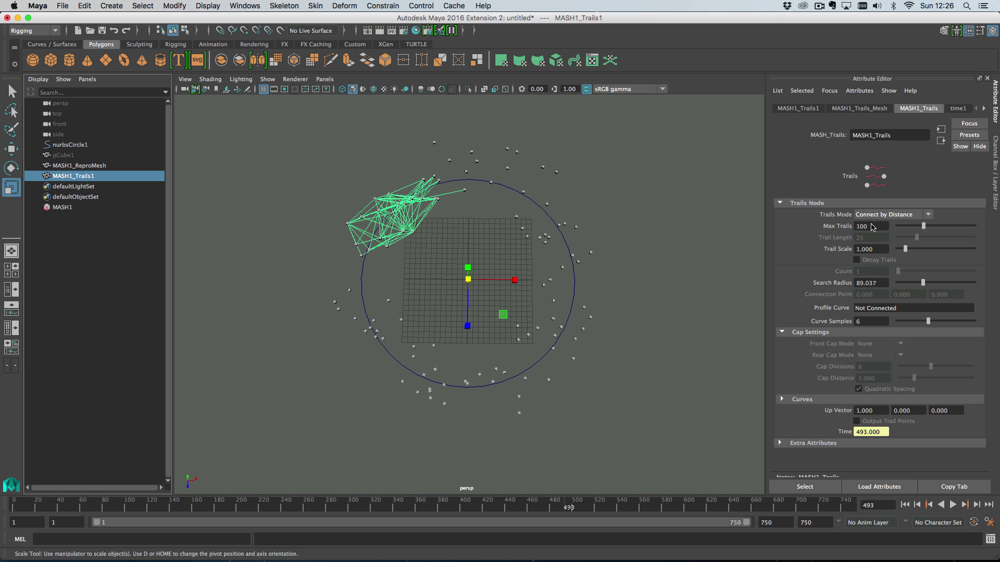
text(0)
key(Return)
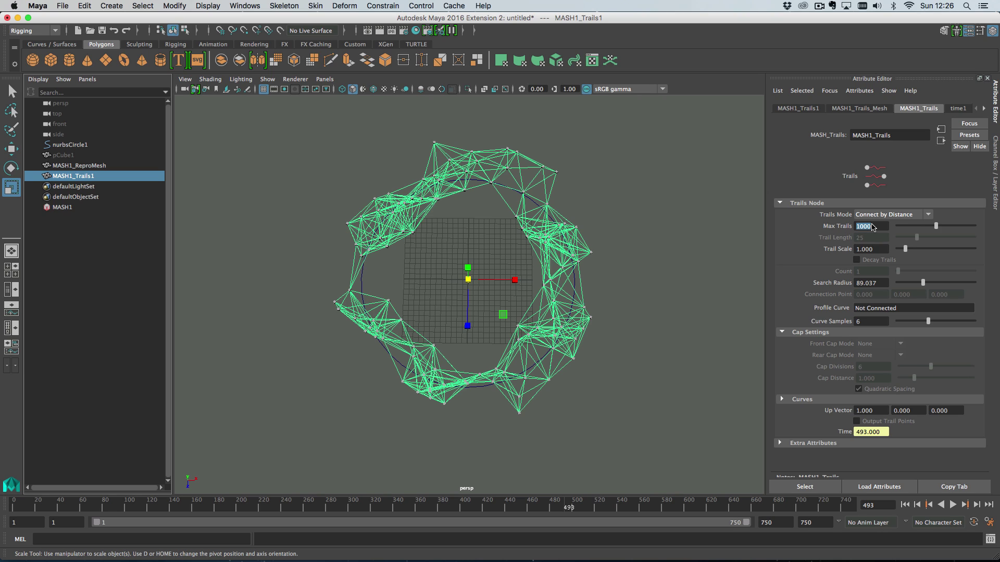
click(953, 504)
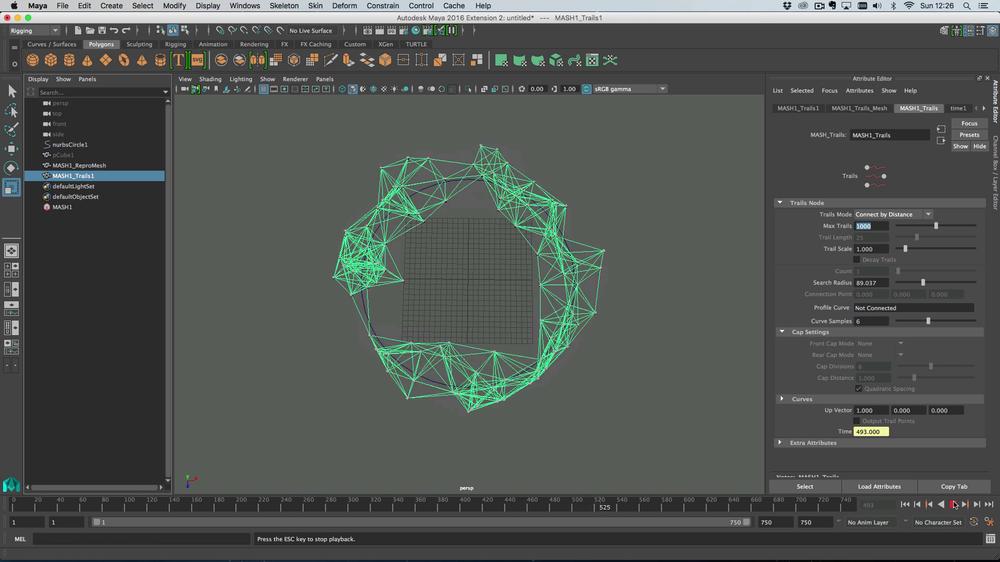
click(954, 504)
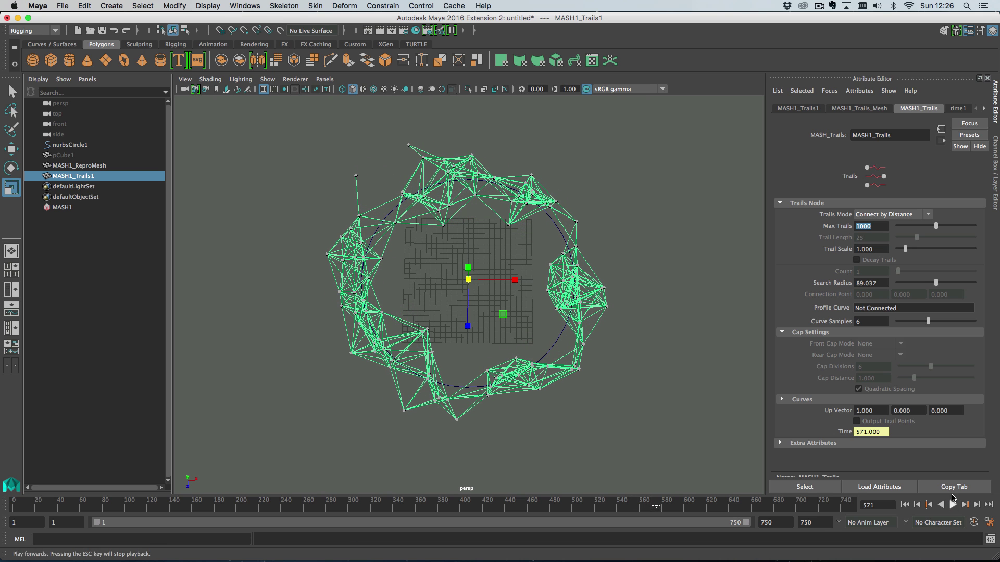
- Set the Trails Mode back to Trails and return to the first frame
click(906, 222)
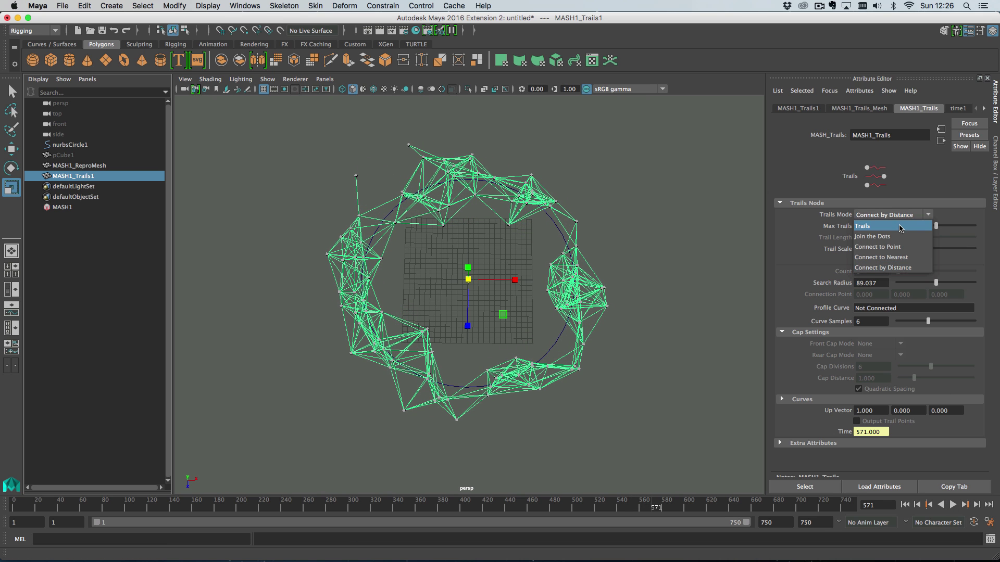
click(901, 227)
click(904, 505)
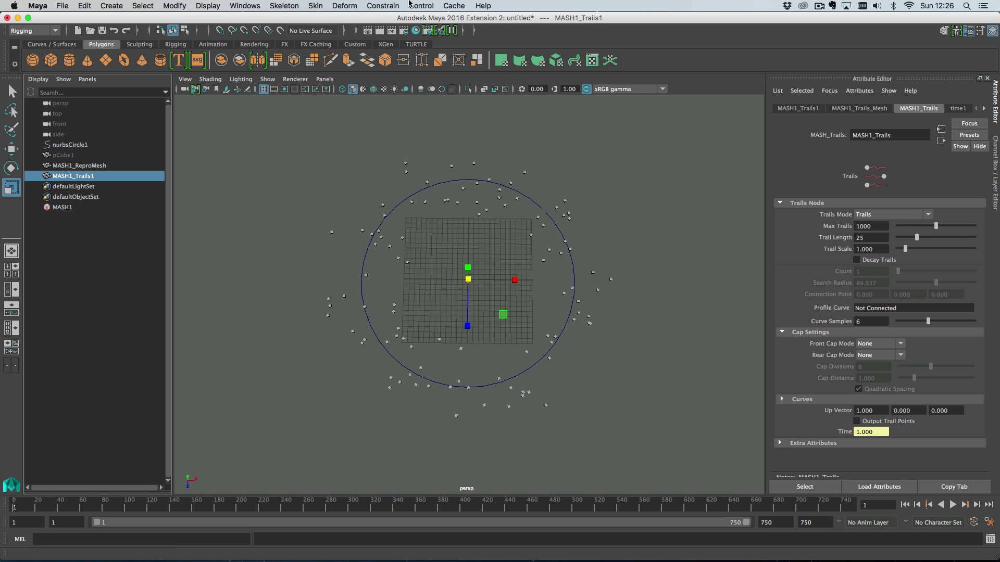
- Open the UV Editor and advance frame by frame to frame 8 to examine the trails' UVs
click(207, 6)
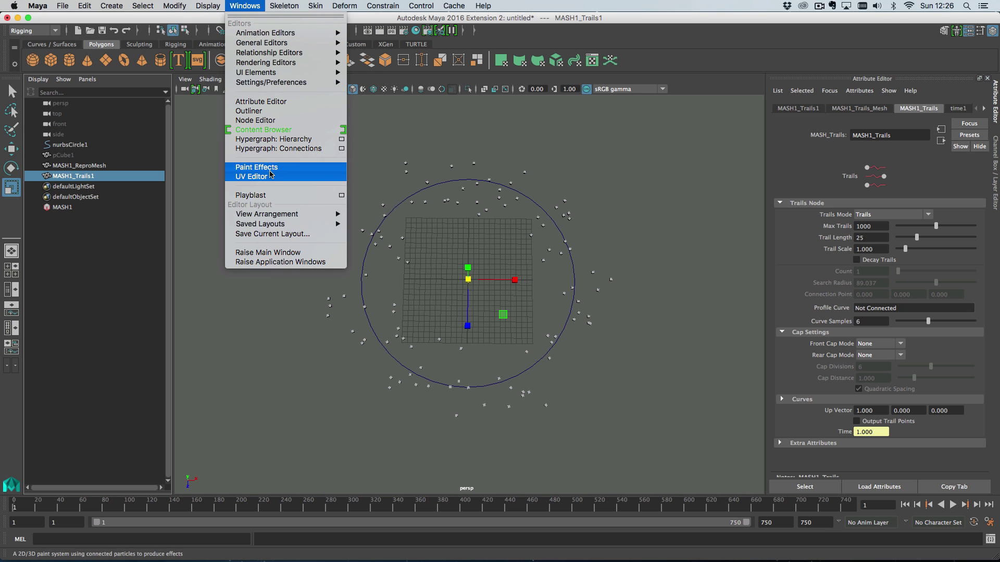
click(269, 178)
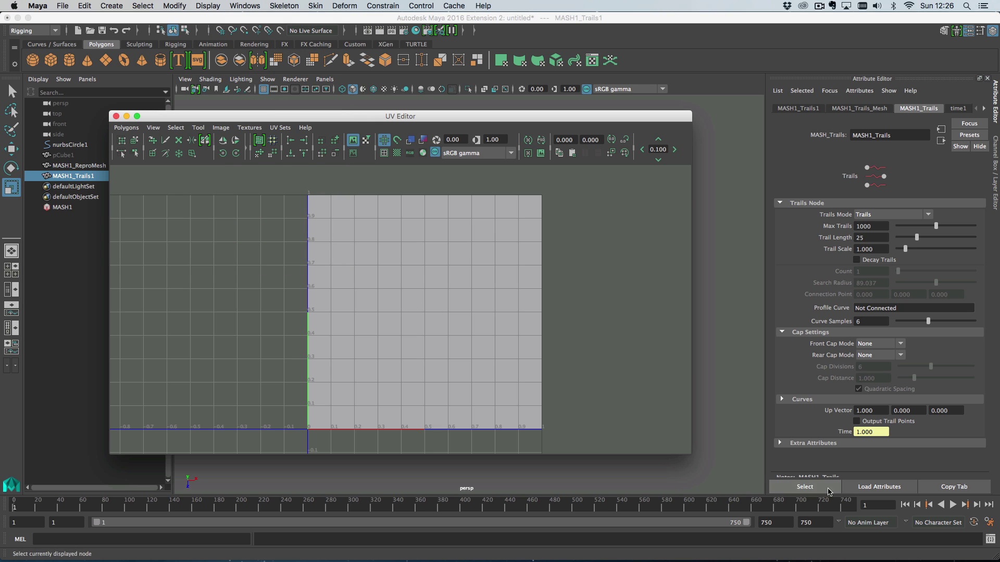
click(976, 504)
click(977, 505)
click(977, 504)
click(977, 504)
click(977, 505)
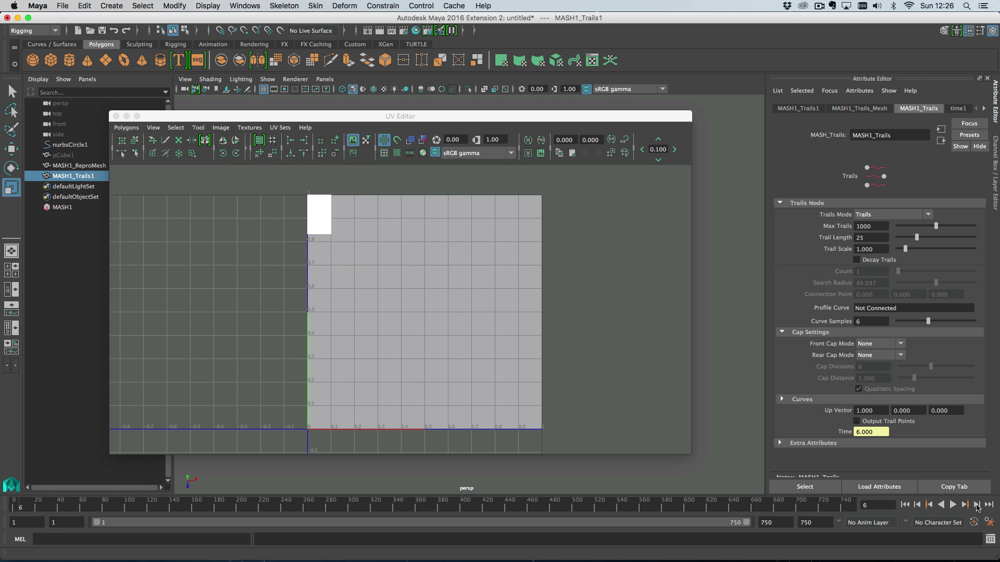
click(977, 505)
click(977, 504)
- Reduce the Trails node's Max Trails to 110
click(921, 226)
drag(922, 226, 903, 228)
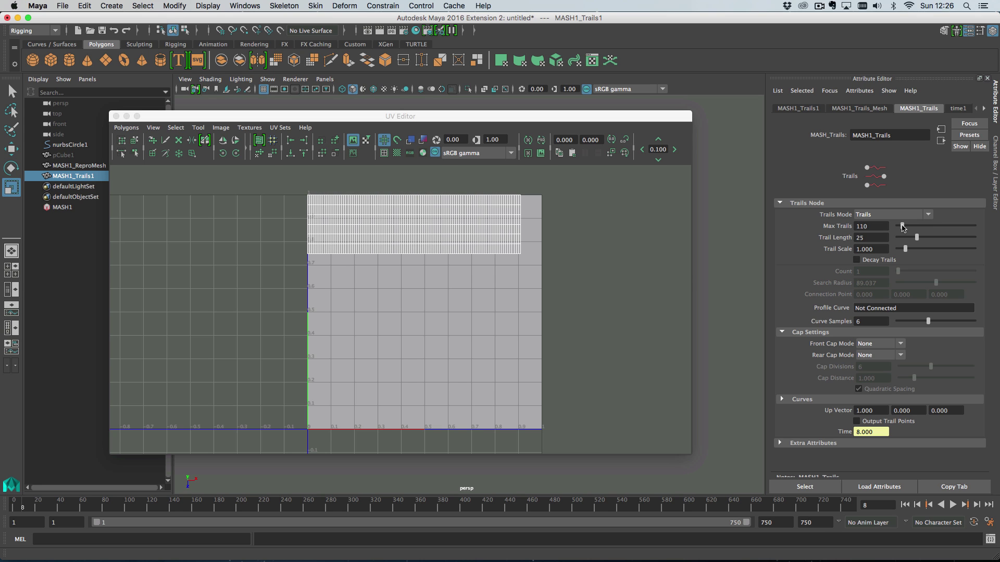
- Advance frame by frame to frame 26 and start playback to examine the trails' UV layout as it grows
click(975, 506)
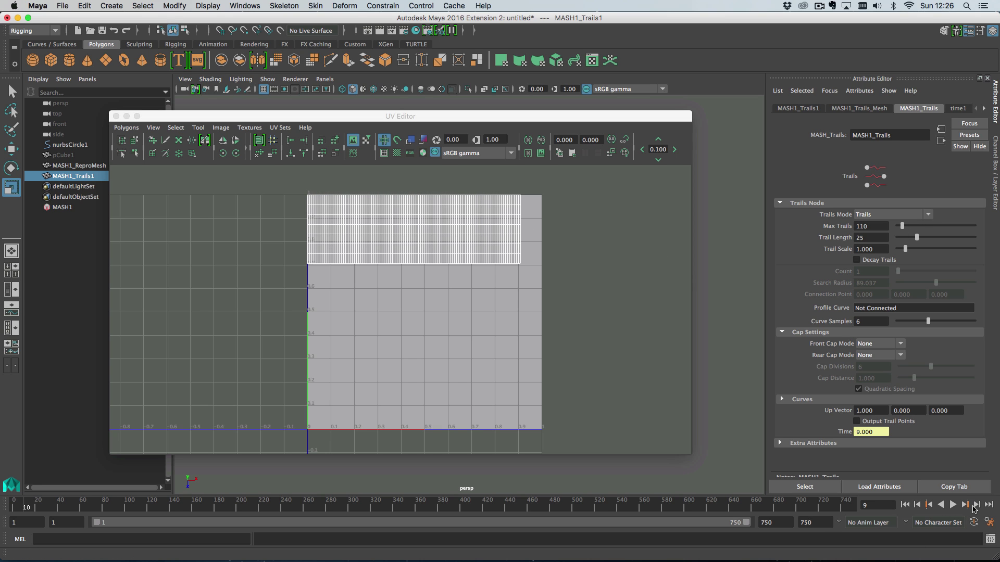
click(973, 507)
click(973, 507)
click(974, 506)
click(973, 507)
click(973, 507)
click(974, 507)
click(974, 507)
click(973, 507)
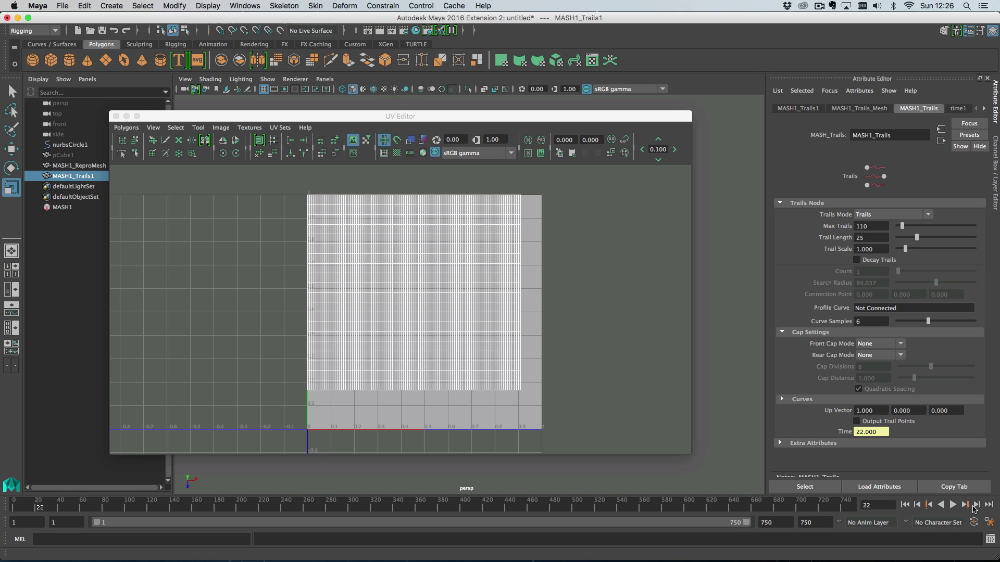
click(974, 507)
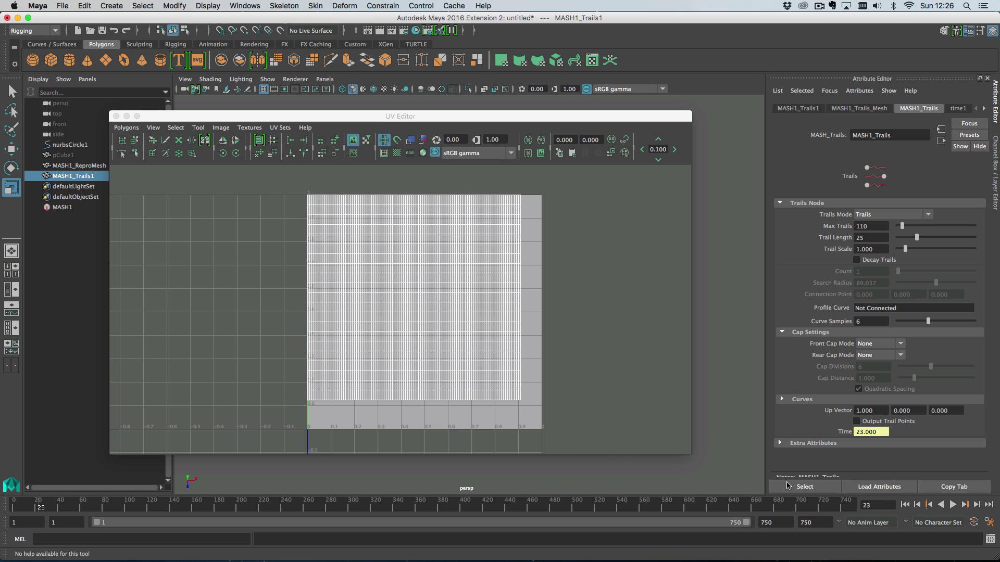
click(976, 506)
click(976, 506)
click(976, 506)
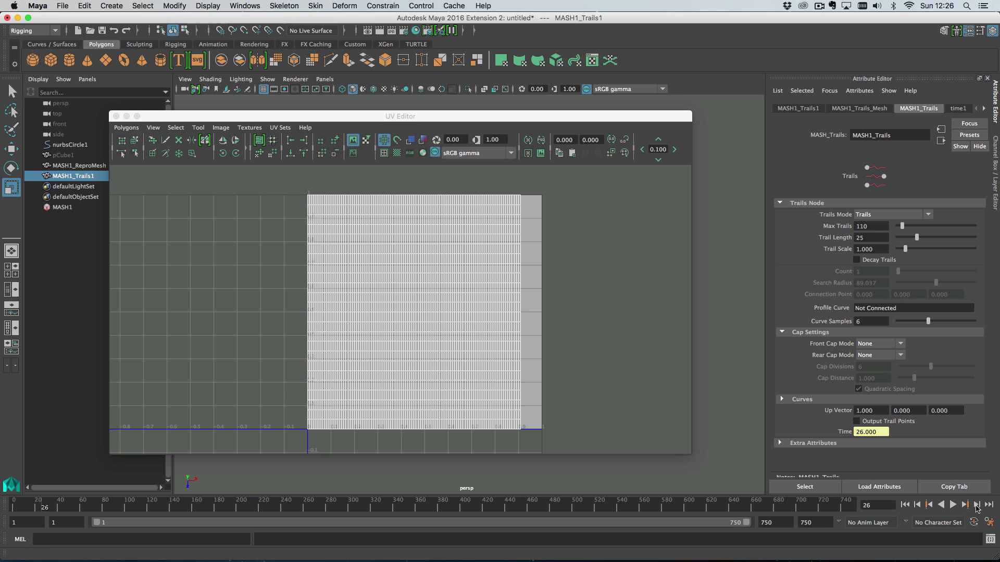
click(954, 505)
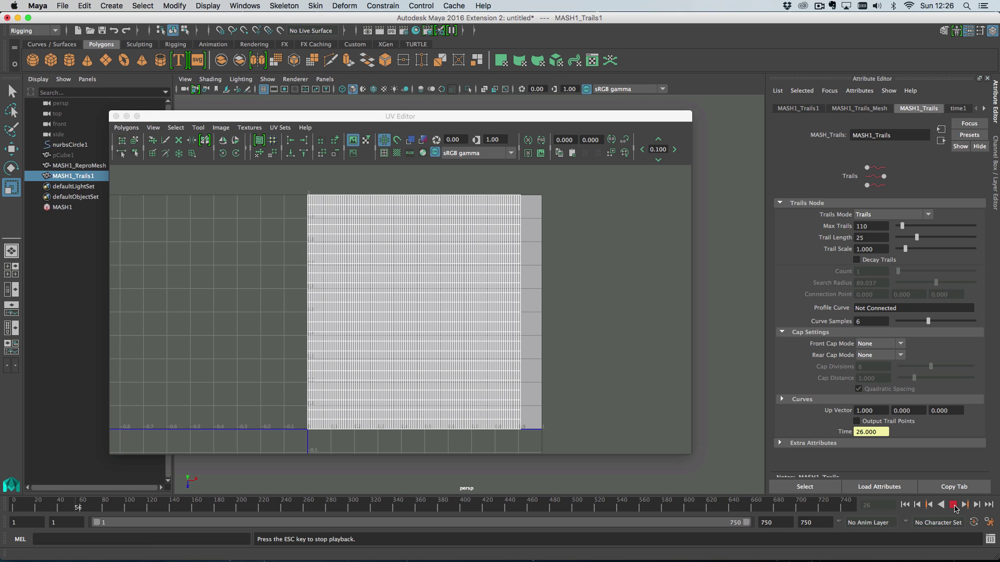
- Stop playback, reduce the Trails node's Max Trails to 106 and close the UV Editor
click(953, 505)
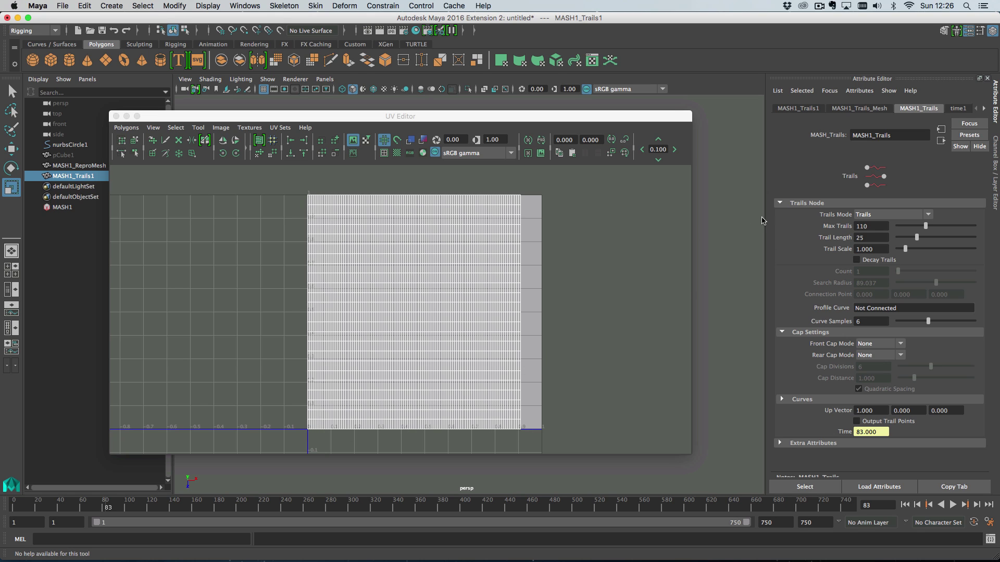
drag(926, 227, 926, 229)
drag(927, 227, 923, 230)
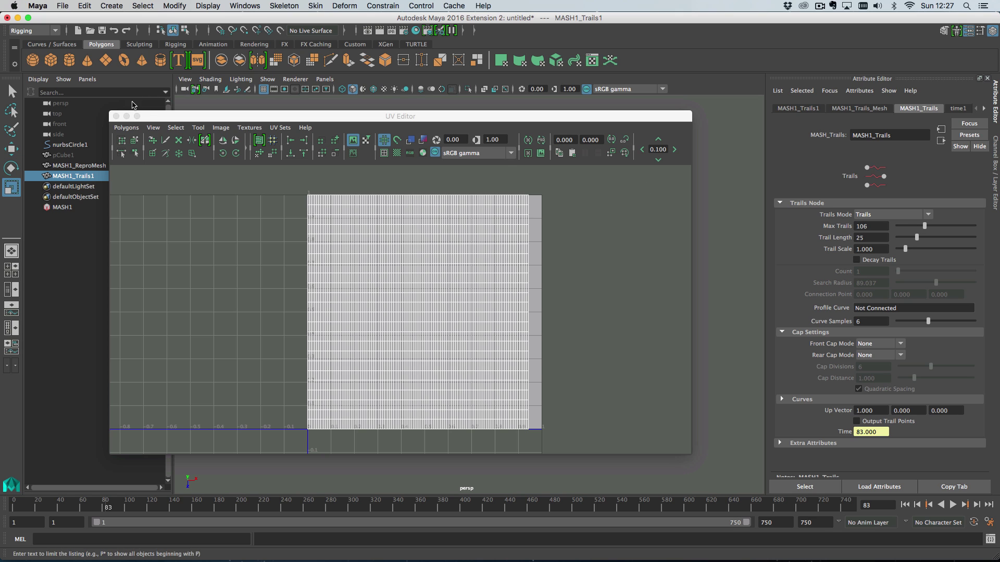
click(116, 117)
- Set the Trails Mode to Connect by Distance and Max Trails to 900
click(870, 216)
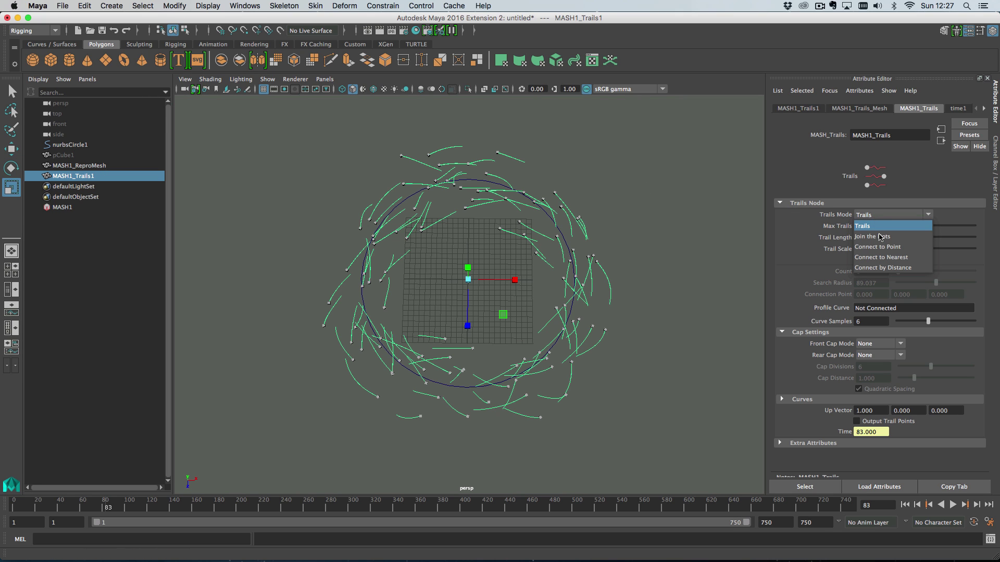
click(887, 269)
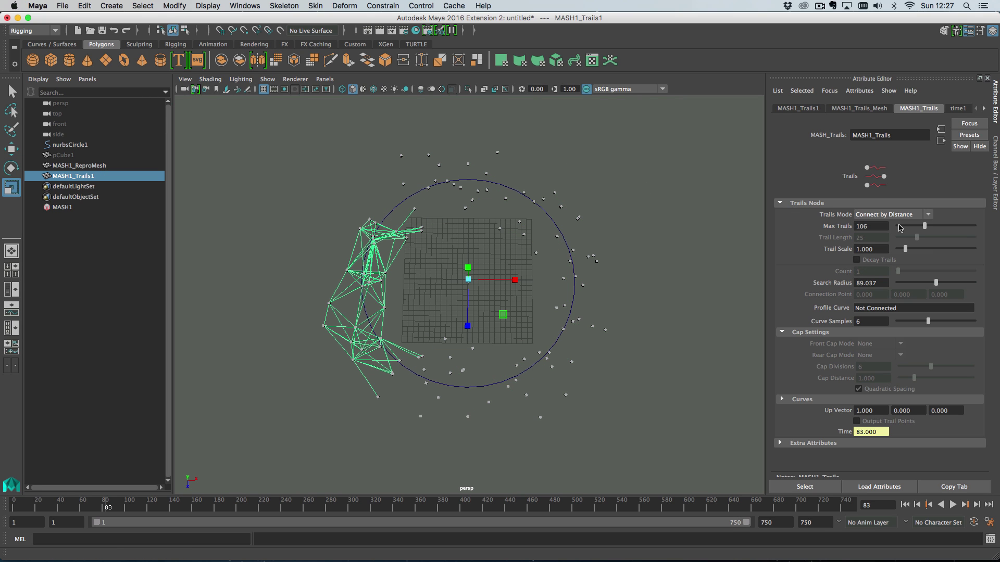
drag(882, 229, 845, 230)
text(900)
key(Return)
- Play the animation up to frame 130 to examine the distance-based connections, and clear the selection
click(952, 506)
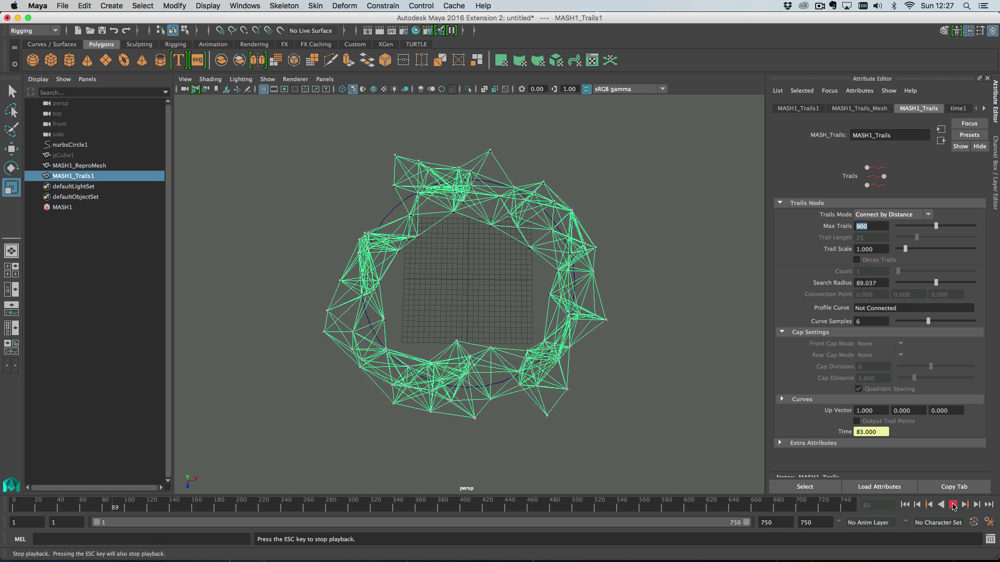
click(952, 505)
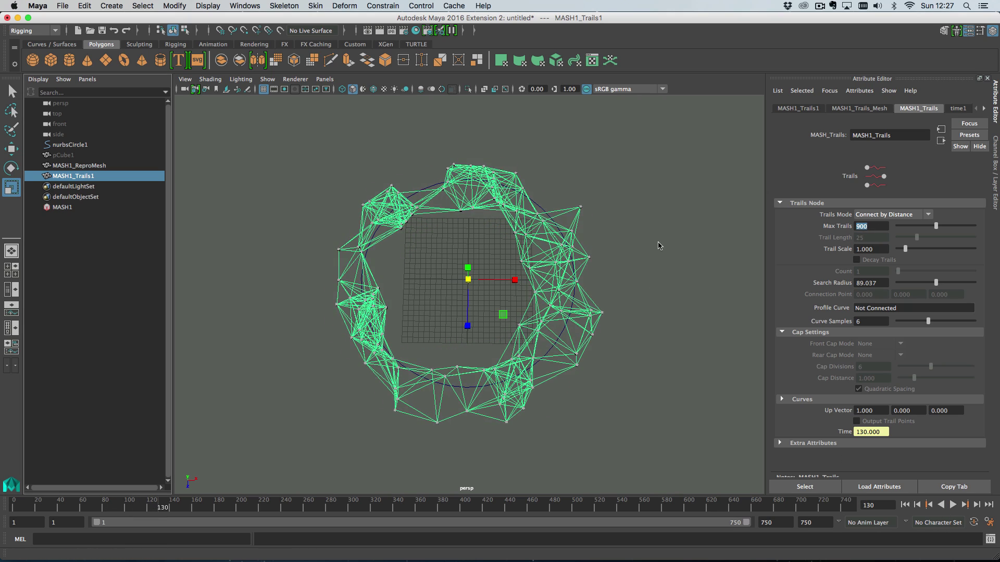
click(655, 271)
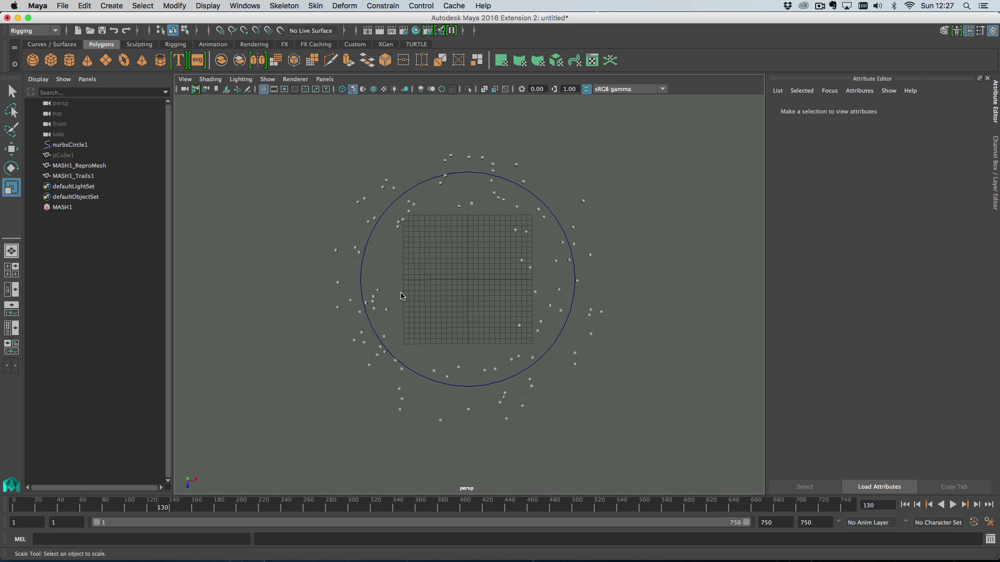
- Change the perspective viewport's background colour to black
scroll(443, 302, up, 3)
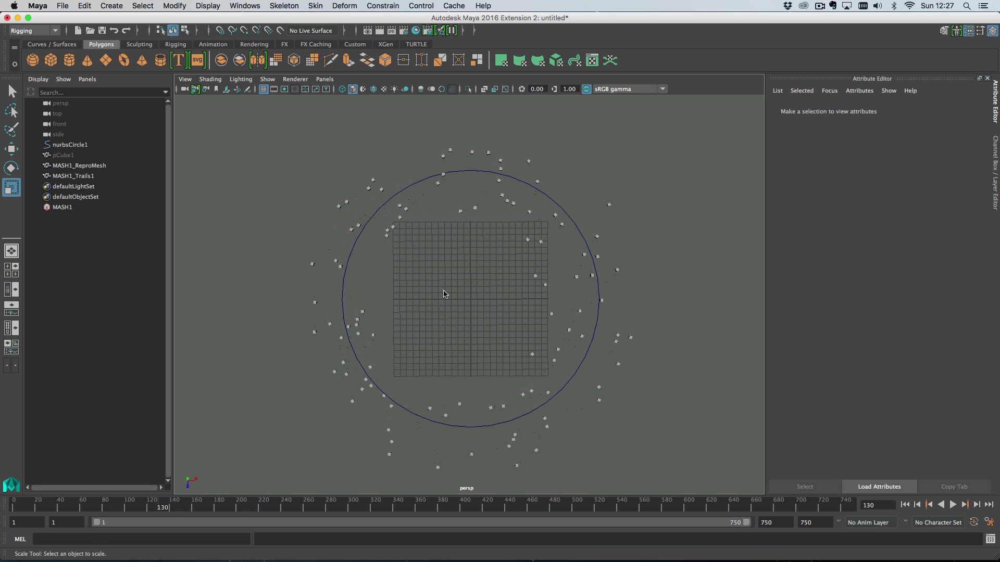
key(alt+b)
key(alt+b)
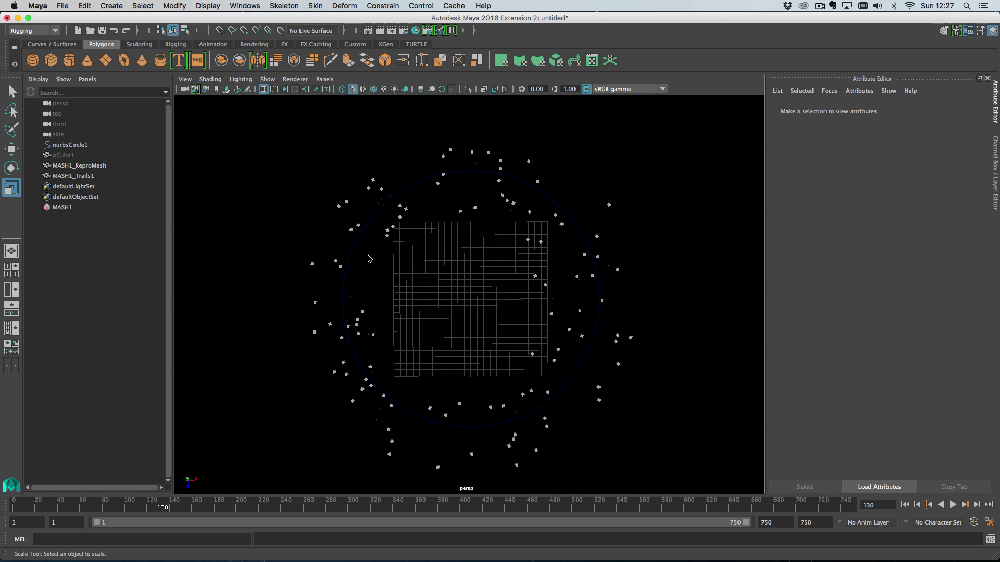
- Select the trails mesh and set the Trails node's Up Vector to 0, 1, 0
click(331, 240)
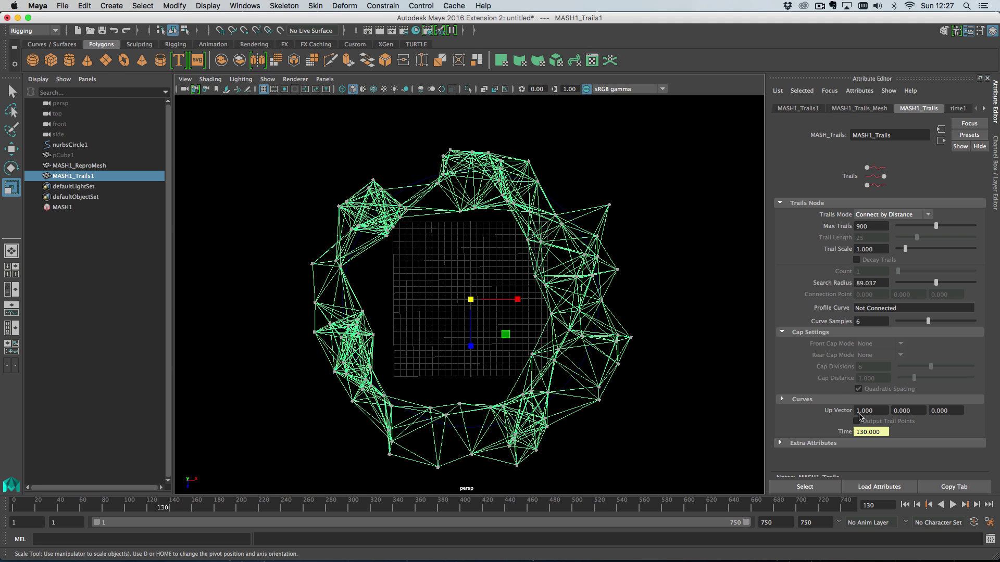
drag(875, 413, 837, 408)
text(0)
key(Tab)
text(1)
key(Return)
- Try a Trail Scale of 9.793 and view the settings of the network's position noise node
drag(905, 249, 972, 249)
click(698, 240)
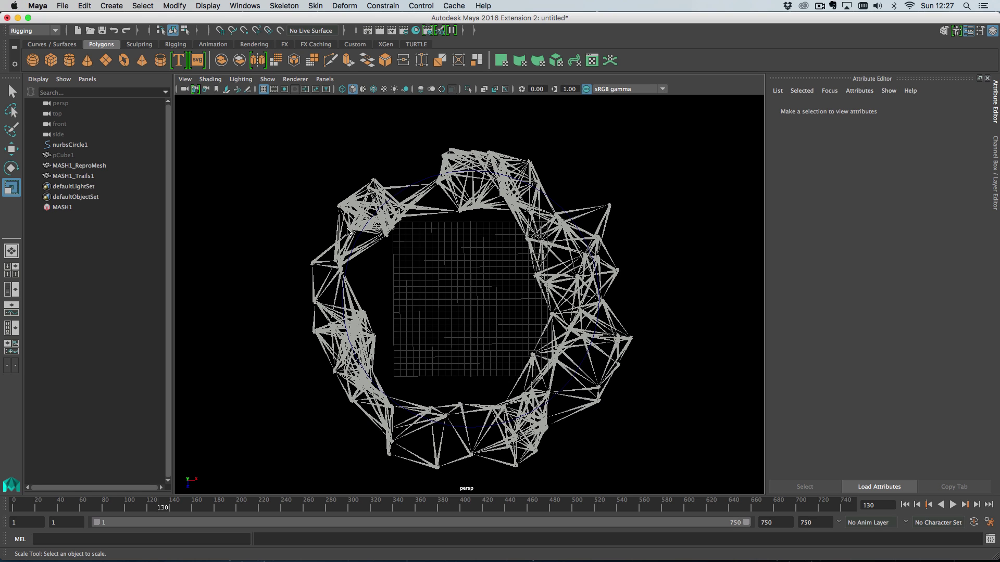
click(87, 207)
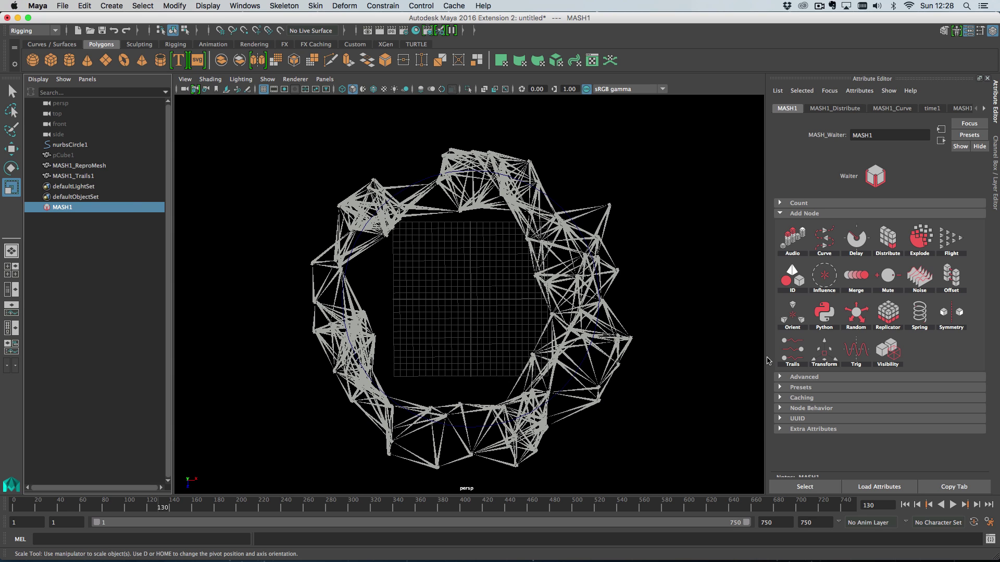
click(966, 108)
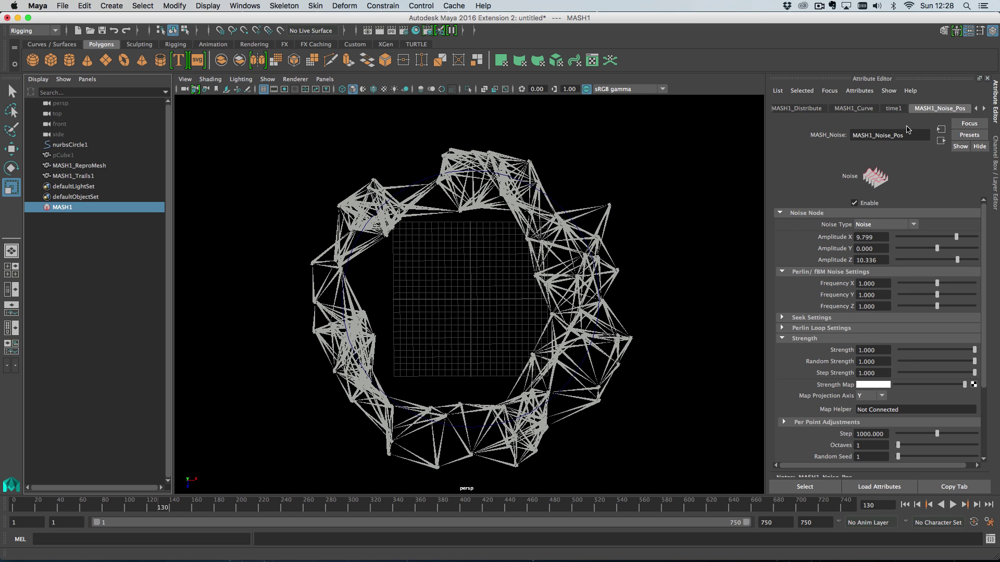
- Reselect the trails mesh and set its Trail Scale to 1.103
click(73, 176)
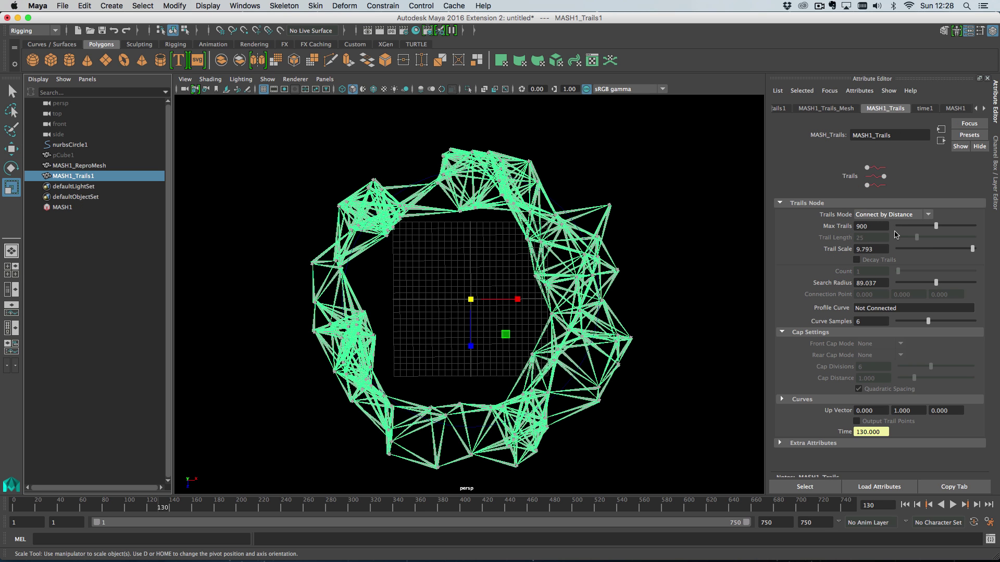
drag(910, 249, 906, 249)
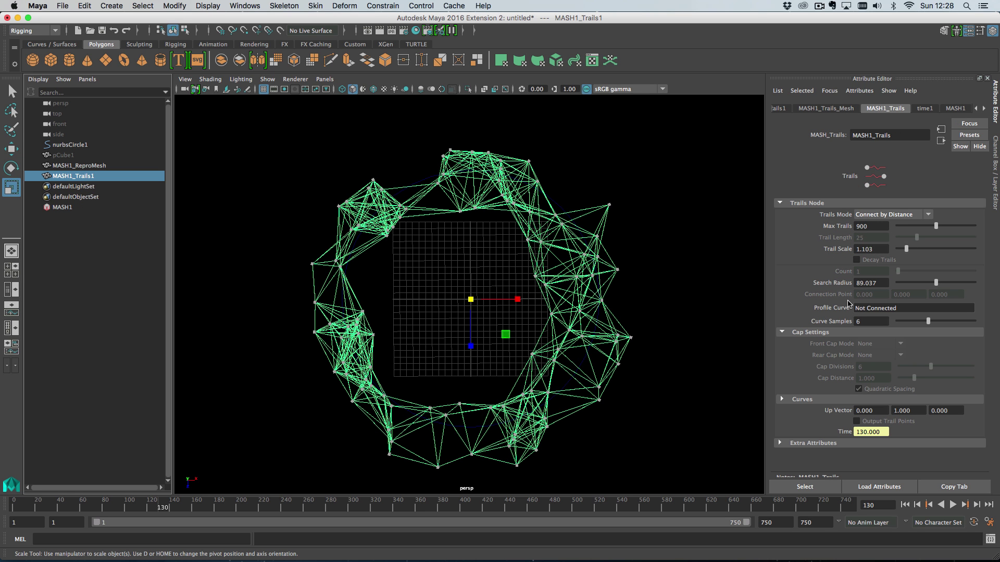
- Try the Join the Dots mode and switch the Trails Mode to Trails to enable the taper curve
click(872, 221)
click(875, 234)
click(878, 219)
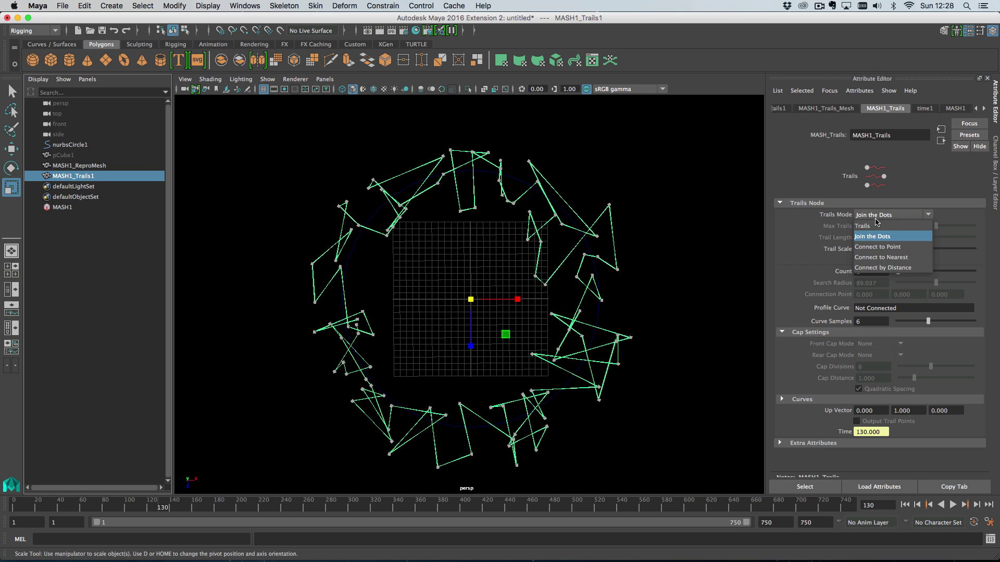
click(881, 218)
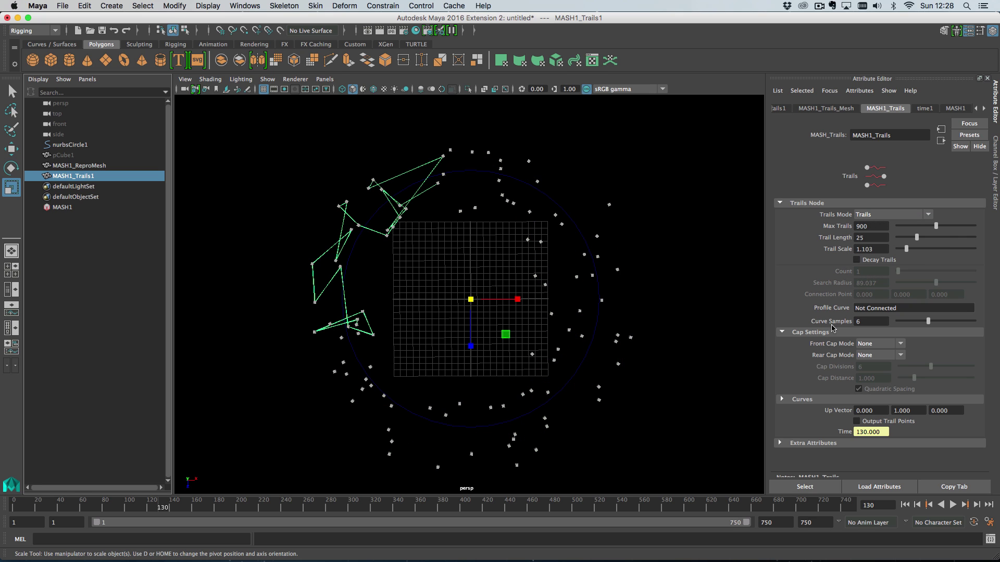
- Flatten the Trail Taper Curve by raising all its points to a value of 1.000
click(797, 398)
scroll(802, 401, down, 3)
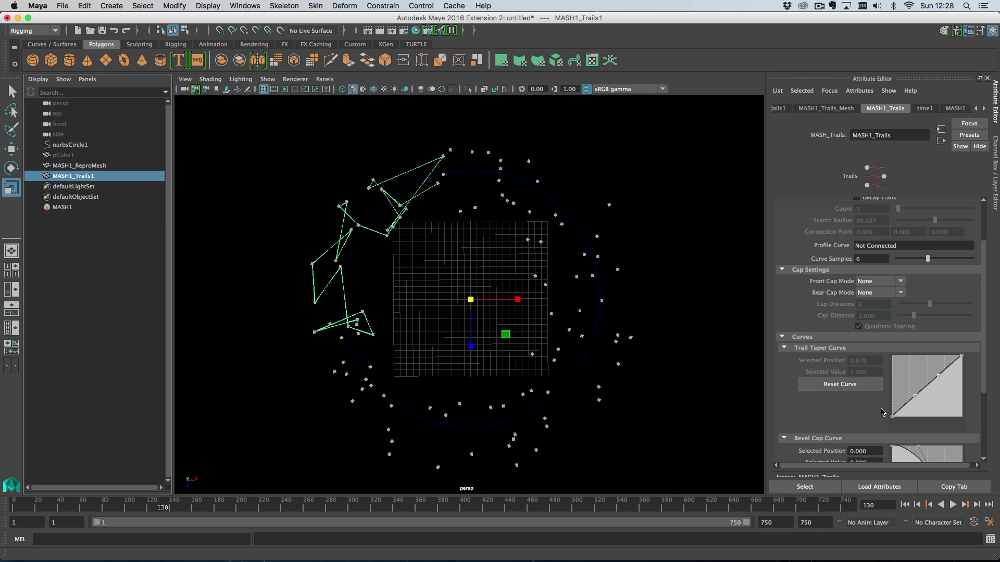
drag(893, 417, 893, 356)
drag(915, 397, 910, 357)
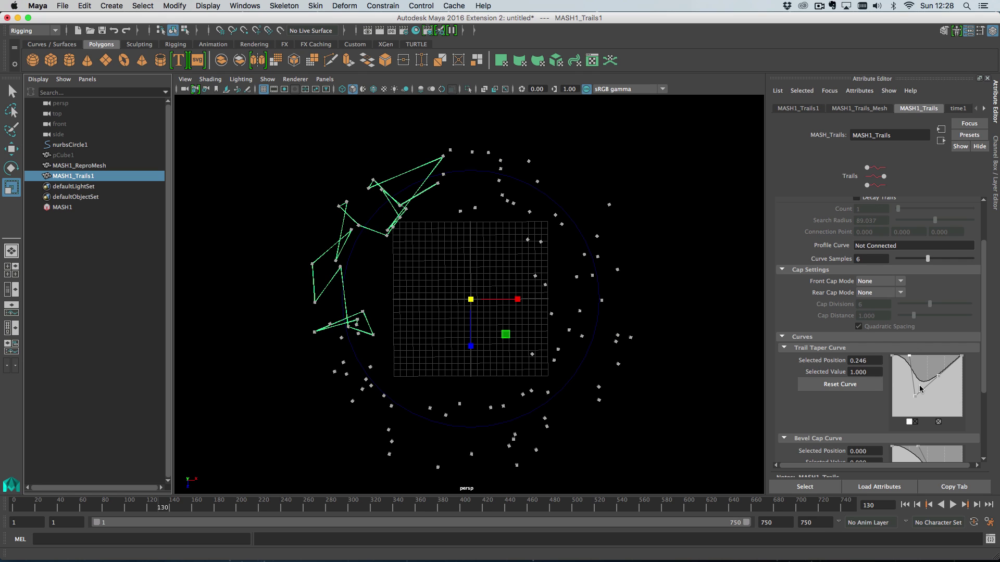
click(911, 421)
drag(915, 398, 910, 342)
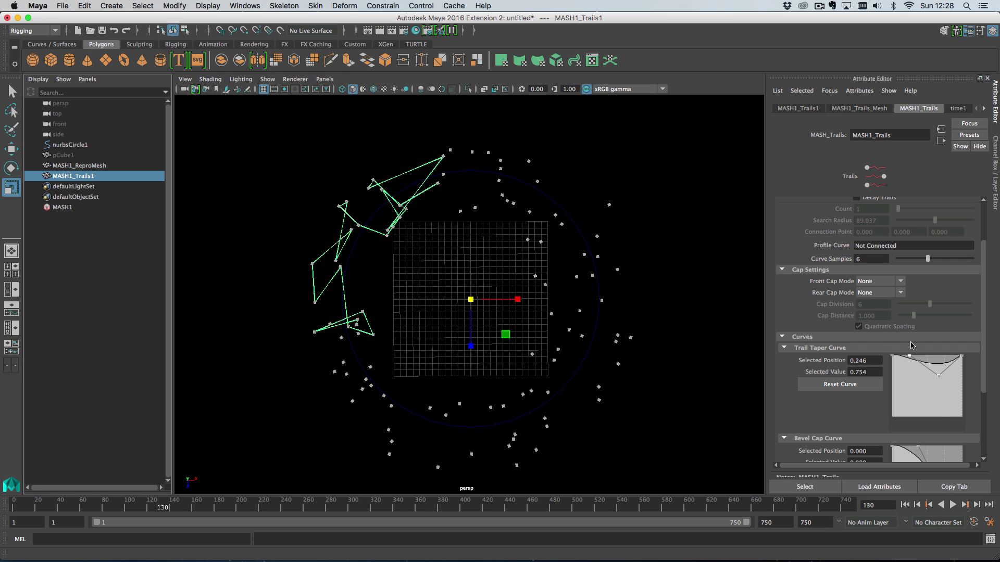
drag(939, 377, 932, 356)
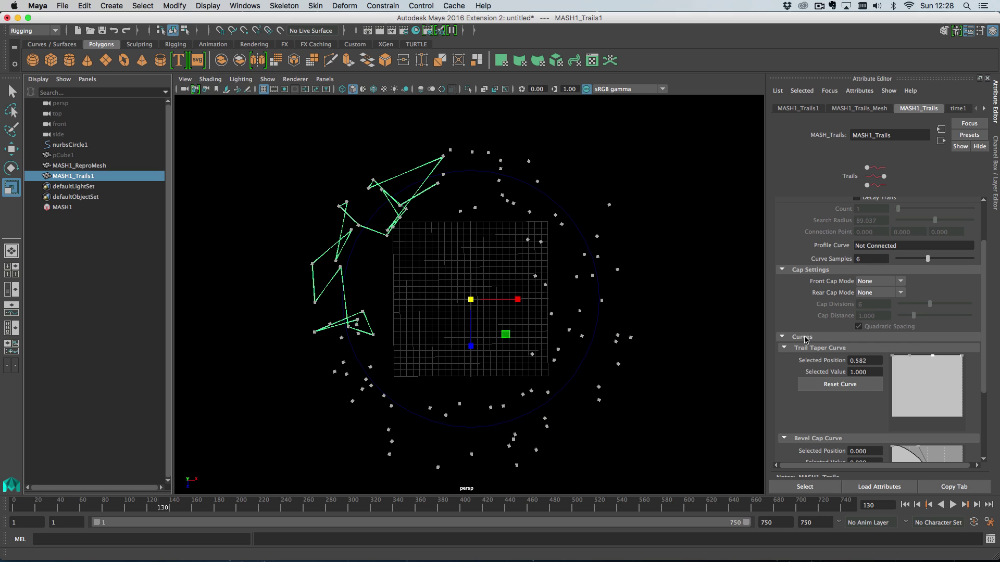
click(827, 338)
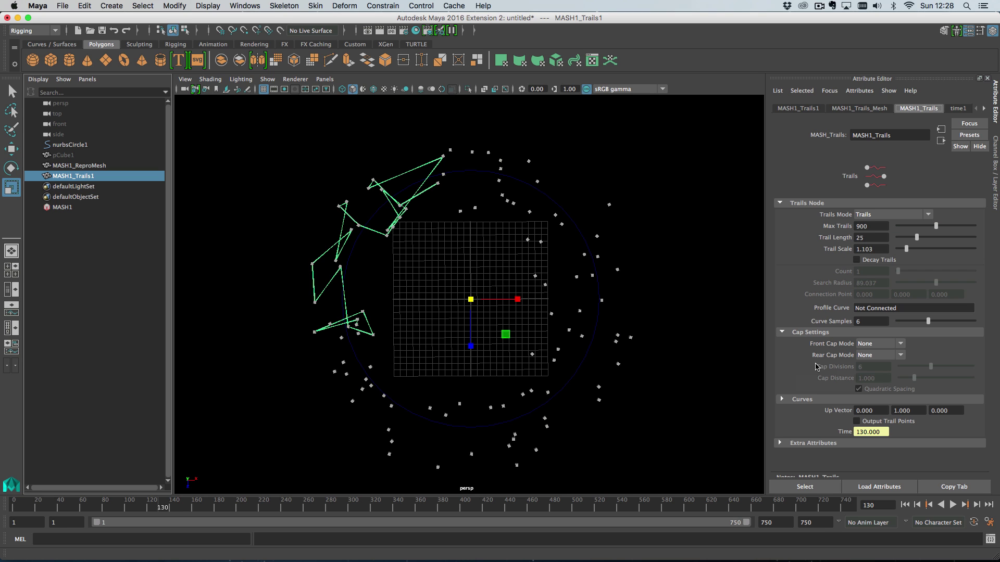
- Set the Trails Mode back to Connect by Distance and play the animation to frame 211 with nothing selected
click(854, 219)
click(875, 267)
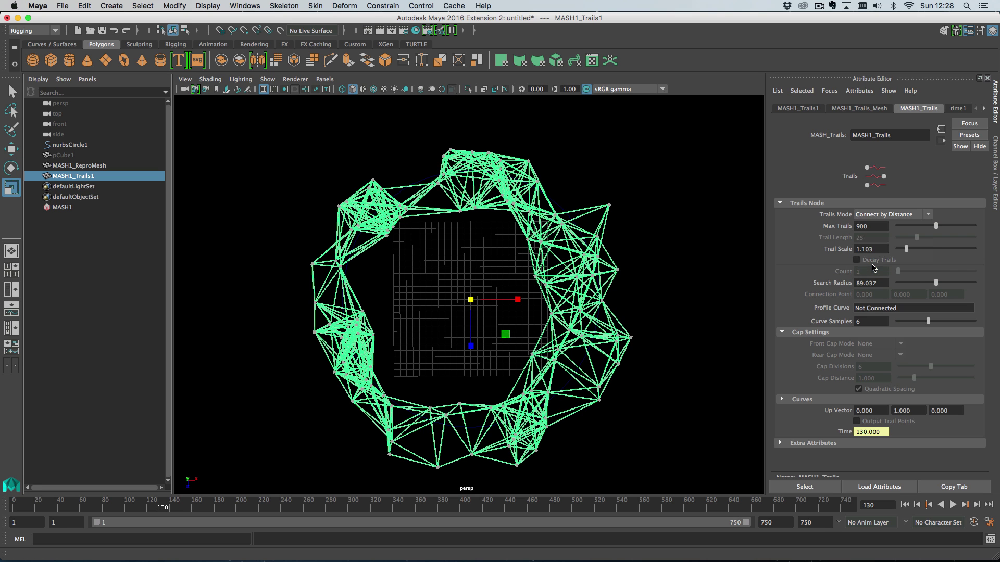
click(614, 227)
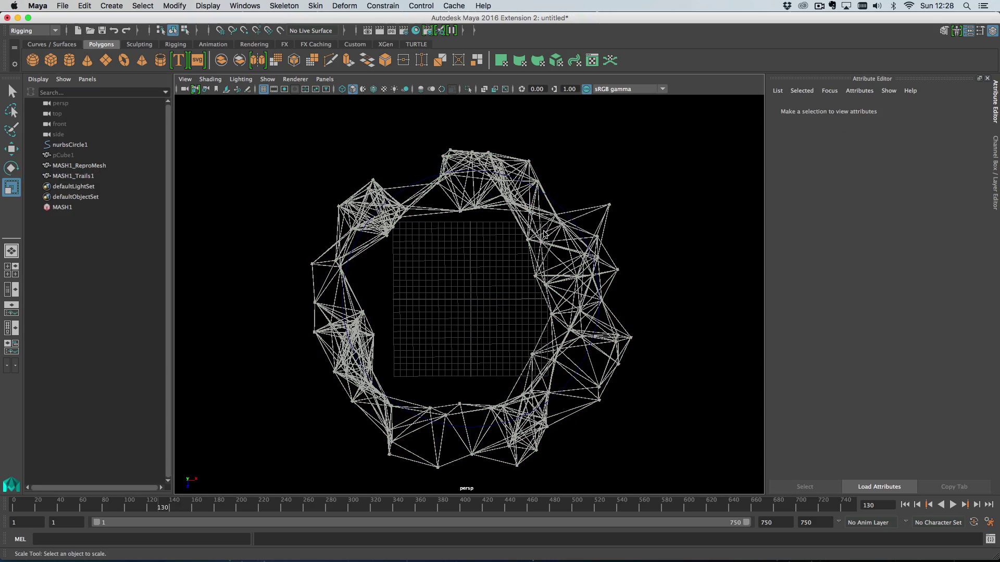
click(954, 505)
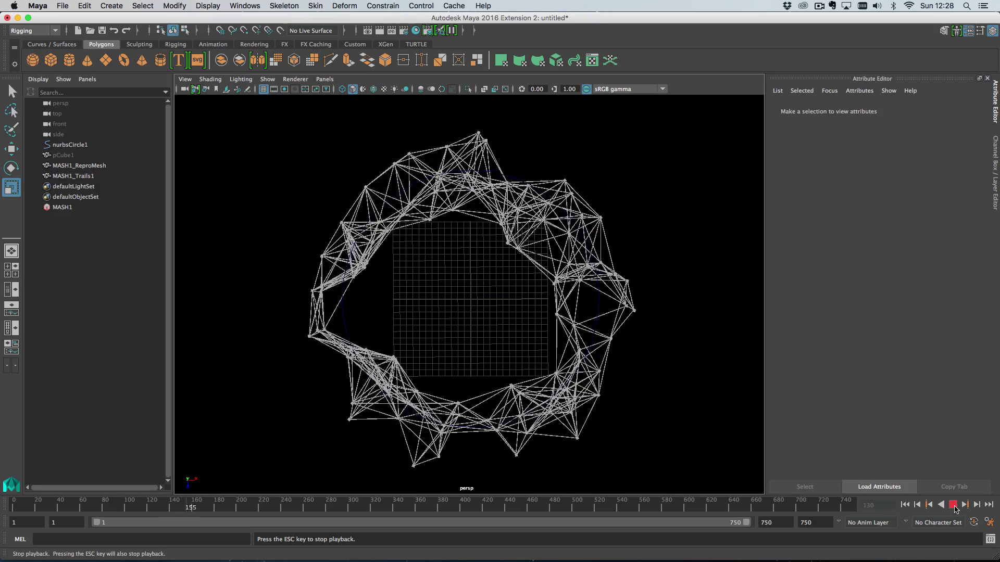
click(954, 506)
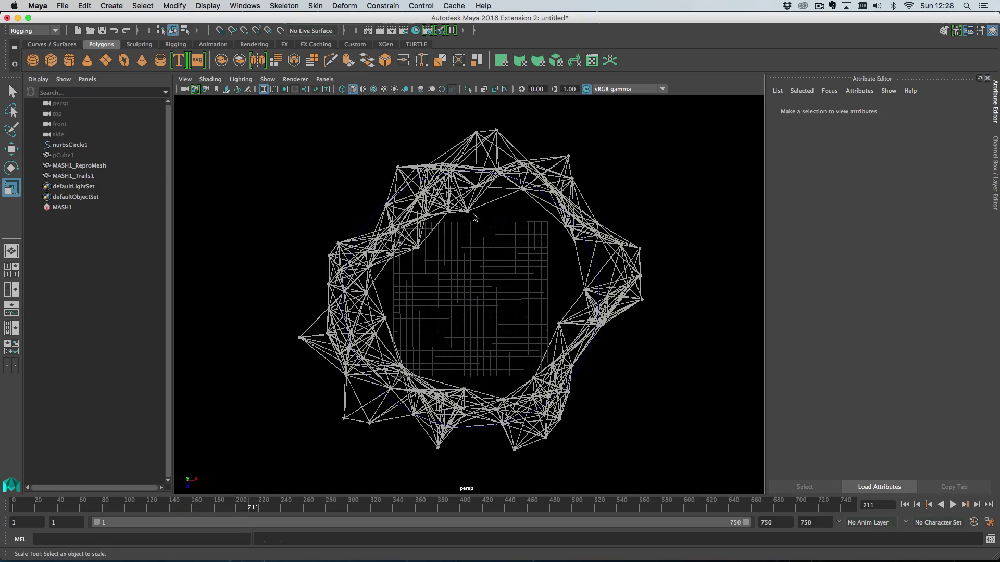
- Select the trails mesh and examine close up how its strips connect the cubes
click(375, 294)
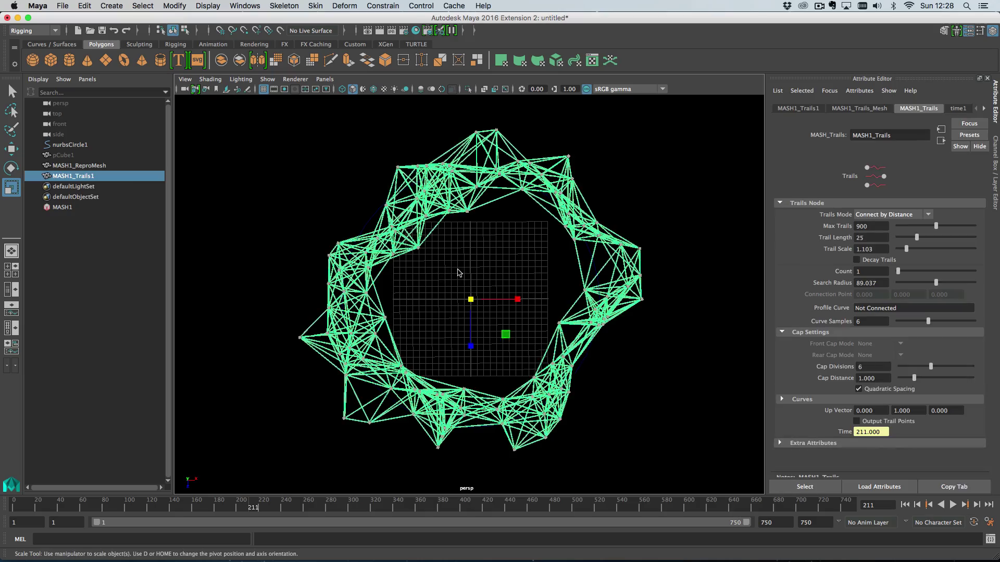
alt+right_drag(460, 273, 503, 313)
alt+middle_drag(503, 313, 500, 436)
alt+right_drag(499, 436, 729, 404)
alt+drag(516, 345, 409, 290)
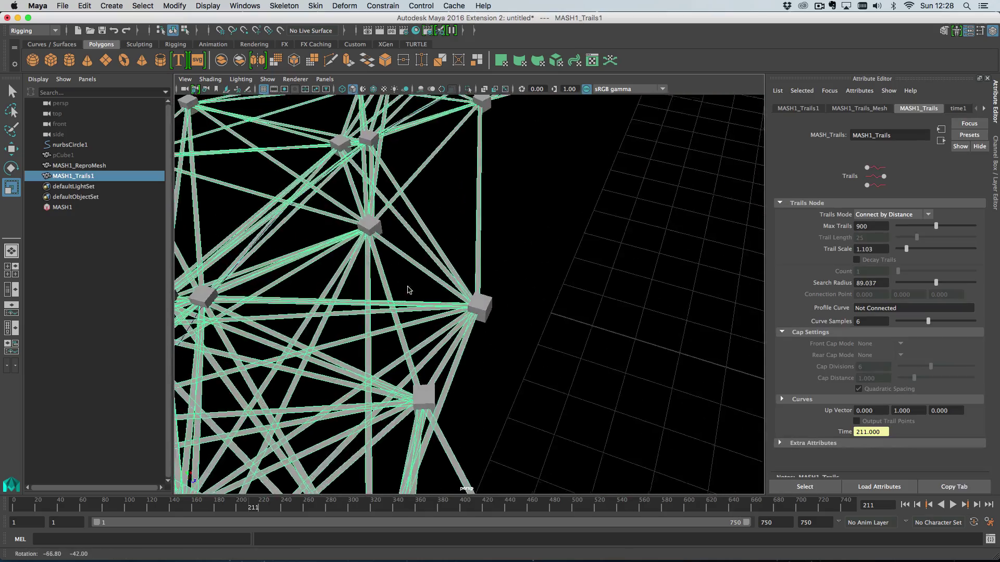
alt+right_drag(409, 290, 234, 282)
alt+drag(690, 393, 600, 399)
alt+middle_drag(600, 399, 591, 323)
alt+drag(591, 323, 579, 372)
- Create a second NURBS circle and connect it as the Trails node's Profile Curve
click(51, 44)
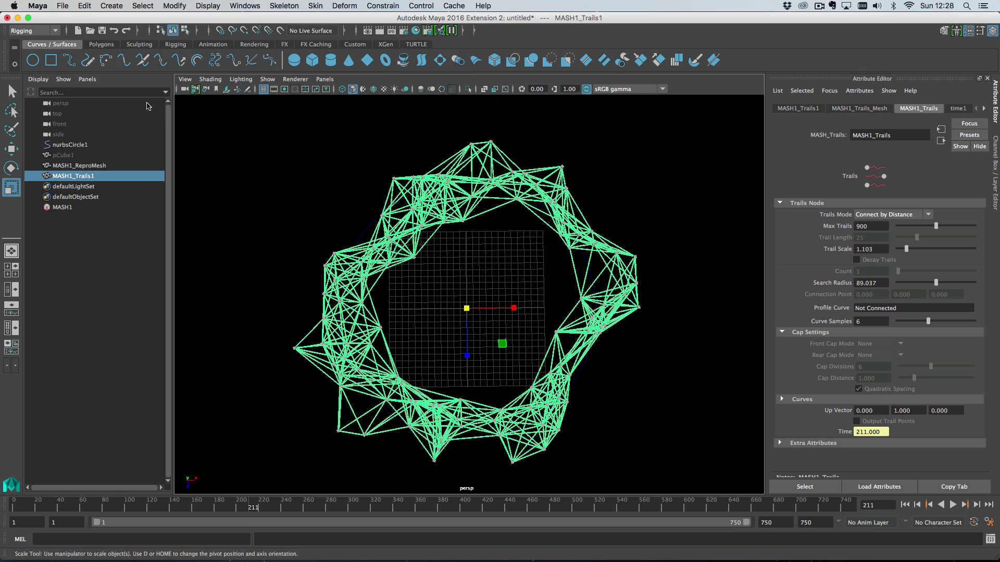
click(32, 60)
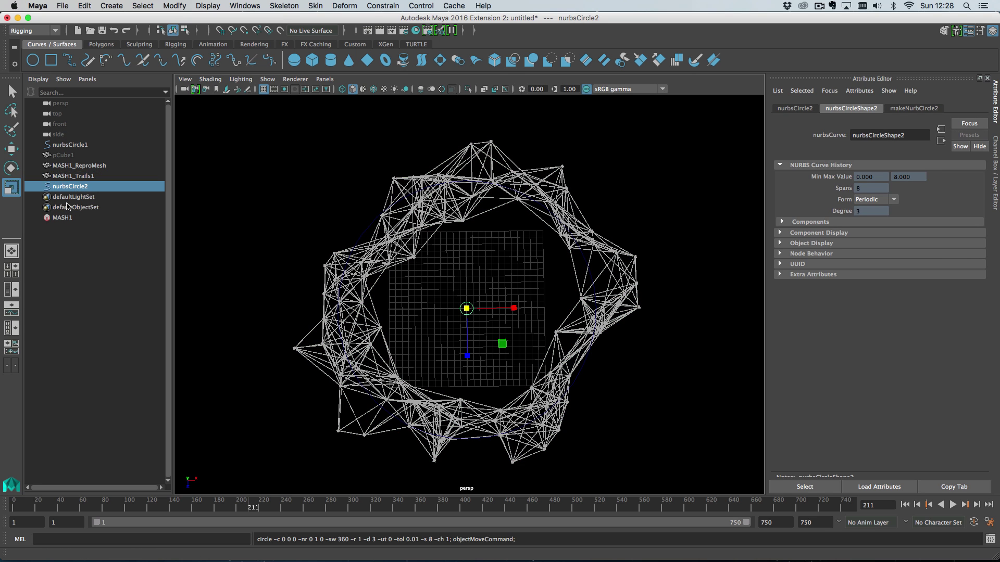
click(73, 176)
click(926, 109)
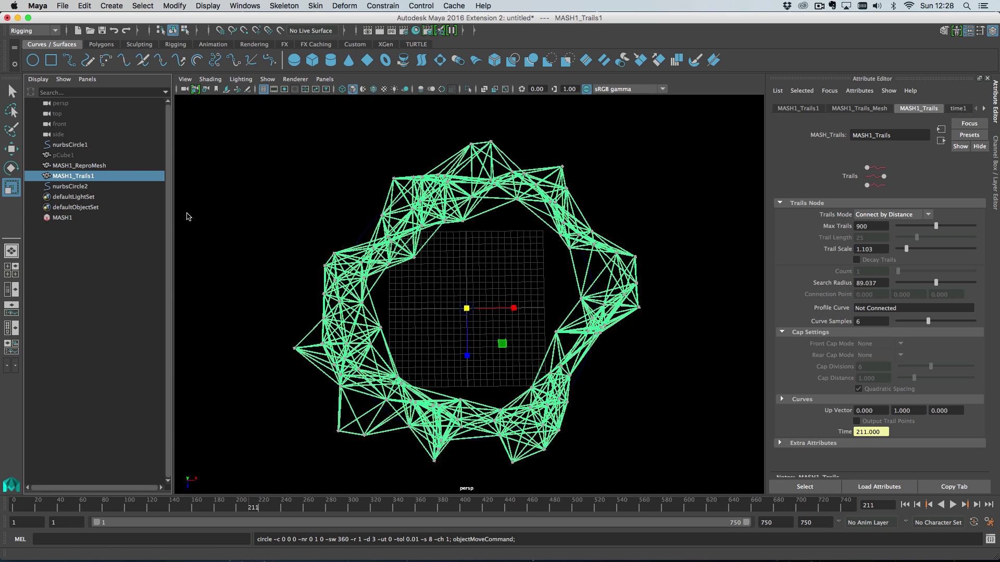
middle_drag(61, 188, 877, 312)
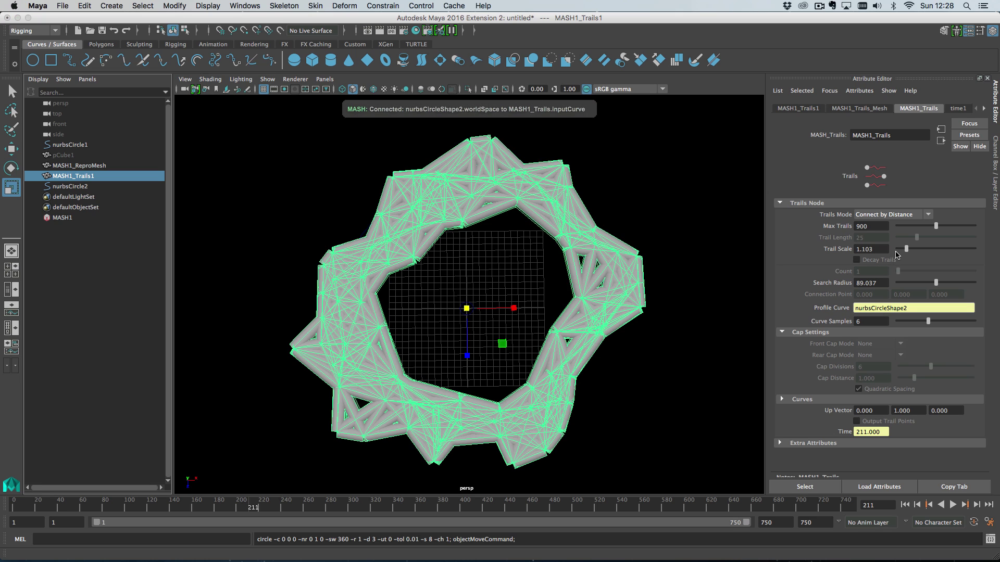
- Reduce the Trail Scale to 0.253 and inspect the profiled tubes from several angles
ctrl+drag(873, 252, 826, 249)
alt+right_drag(504, 308, 569, 345)
alt+drag(568, 345, 571, 315)
alt+right_drag(578, 320, 447, 259)
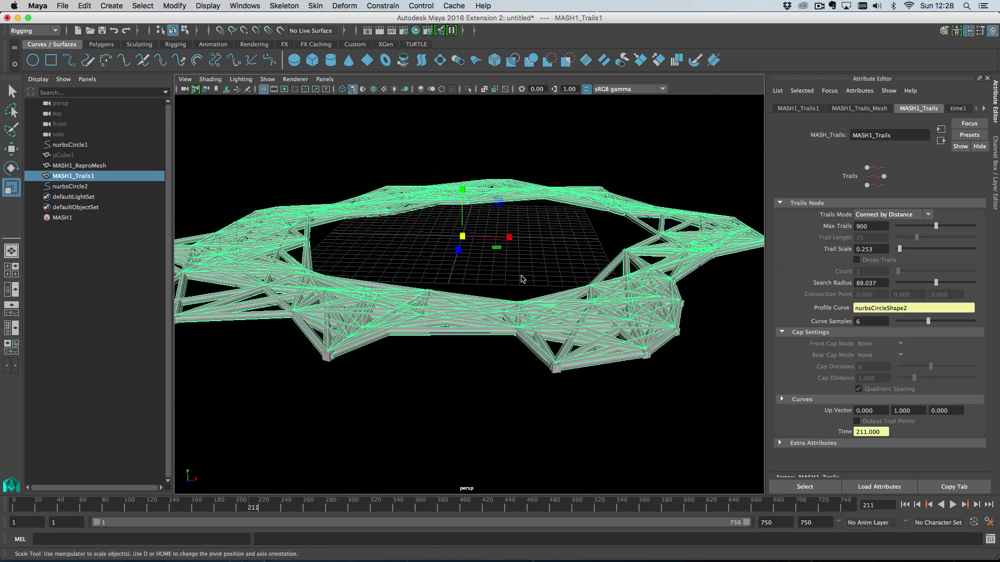
alt+drag(517, 278, 520, 342)
alt+right_drag(520, 344, 489, 328)
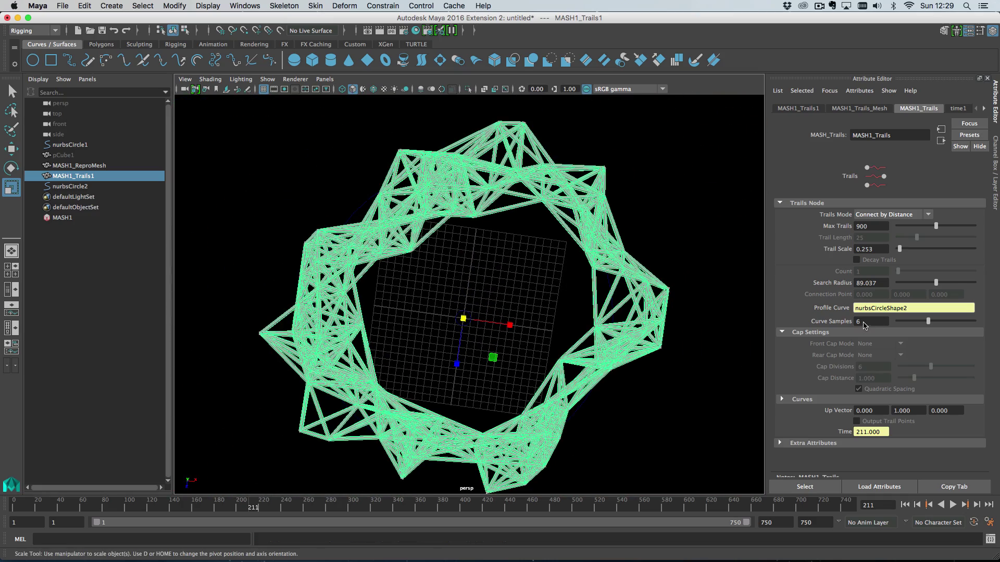
- Adjust the Curve Samples, reduce the Trail Scale further for thinner tubes, and clear the selection
mouse_move(932, 323)
mouse_down()
mouse_move(961, 322)
mouse_move(906, 322)
mouse_move(929, 324)
mouse_up()
scroll(540, 395, down, 2)
alt+drag(540, 394, 547, 368)
scroll(499, 360, up, 2)
ctrl+drag(874, 250, 866, 250)
click(536, 241)
scroll(546, 288, down, 2)
alt+drag(547, 289, 560, 296)
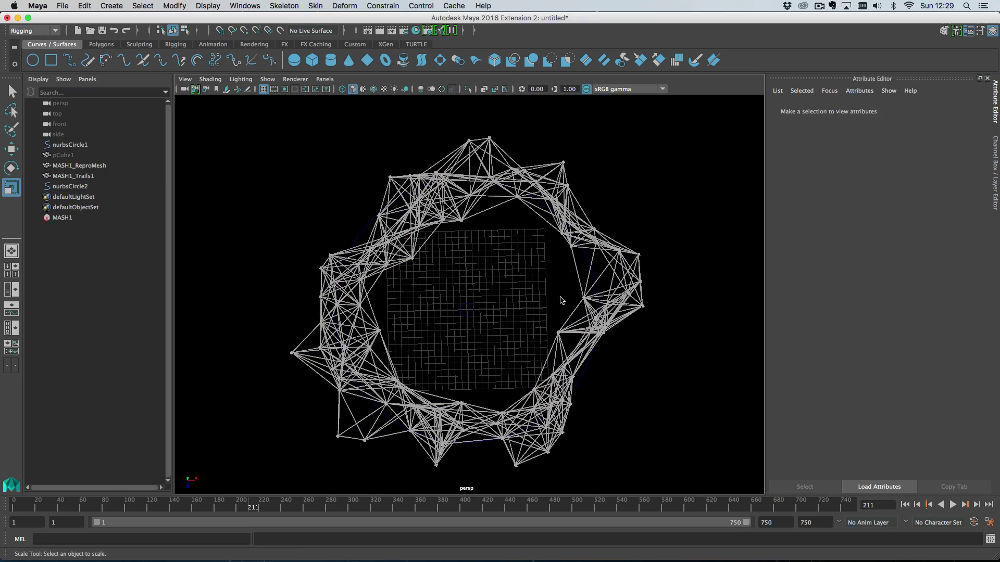
- Play back the animation to preview the thin trails moving along the circle, and stop it
click(955, 507)
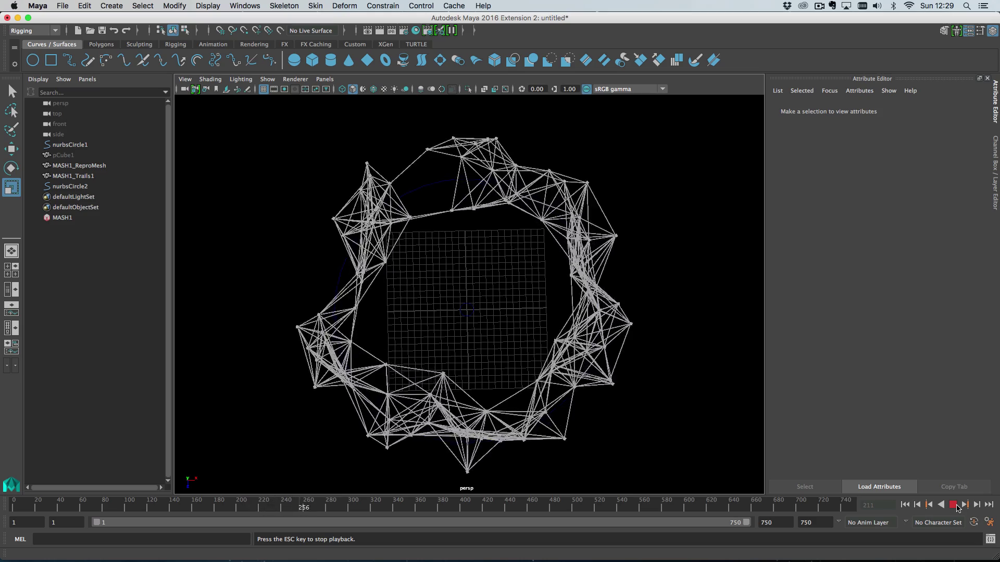
click(958, 506)
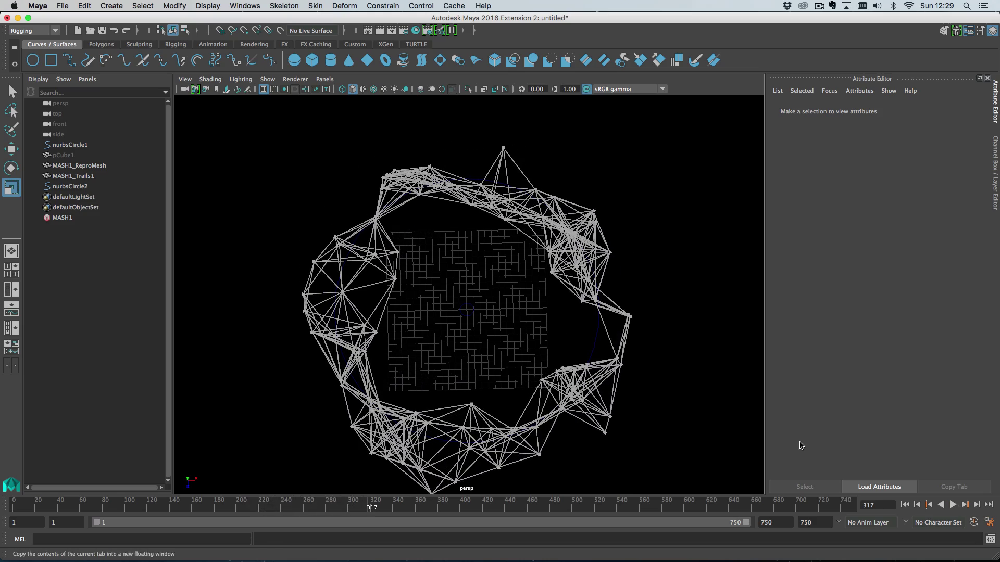
- Select MASH1_ReproMesh and MASH1_Trails1, look over the Alembic, Geometry and GPU cache options, and clear the selection
drag(112, 167, 97, 174)
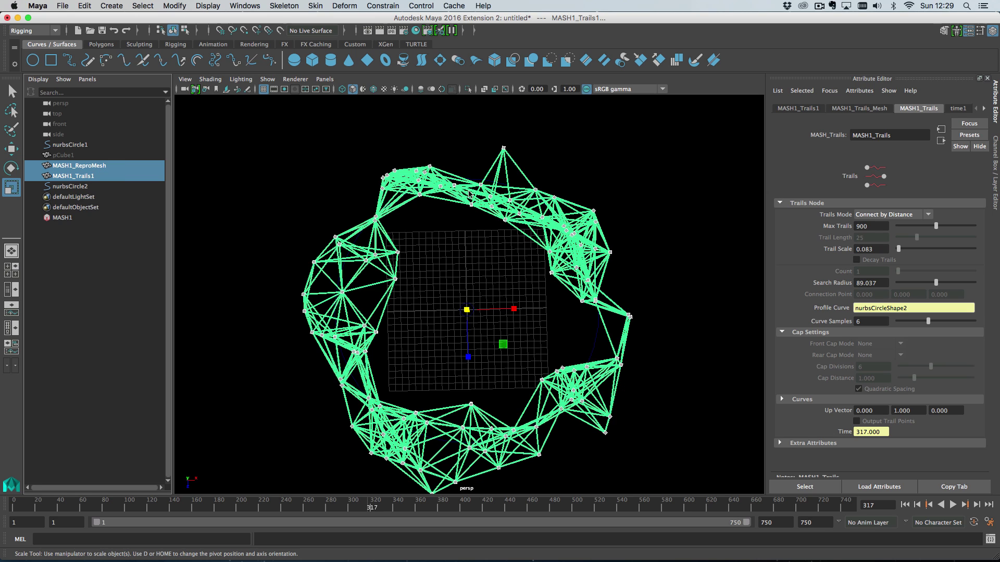
click(447, 6)
mouse_move(464, 23)
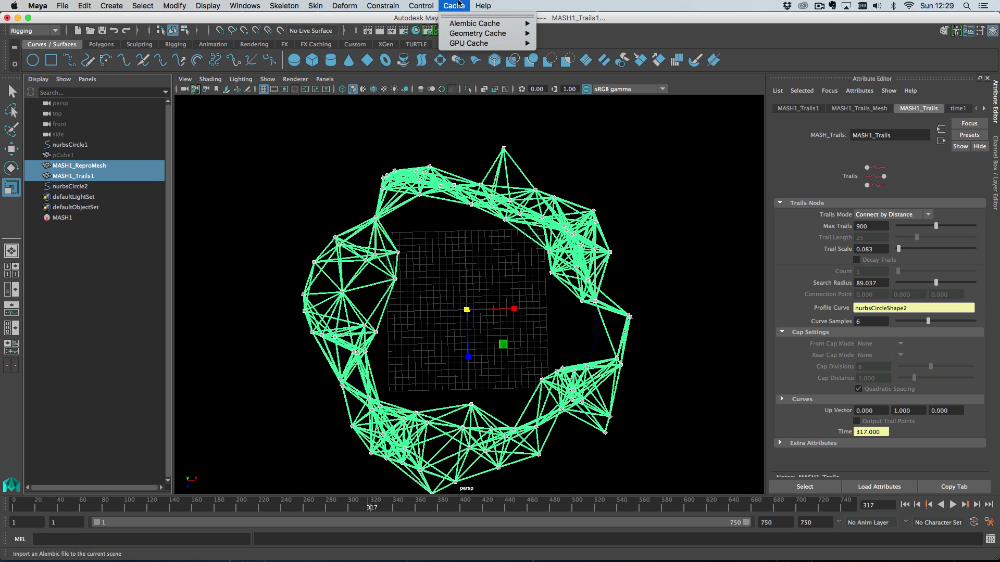
click(454, 6)
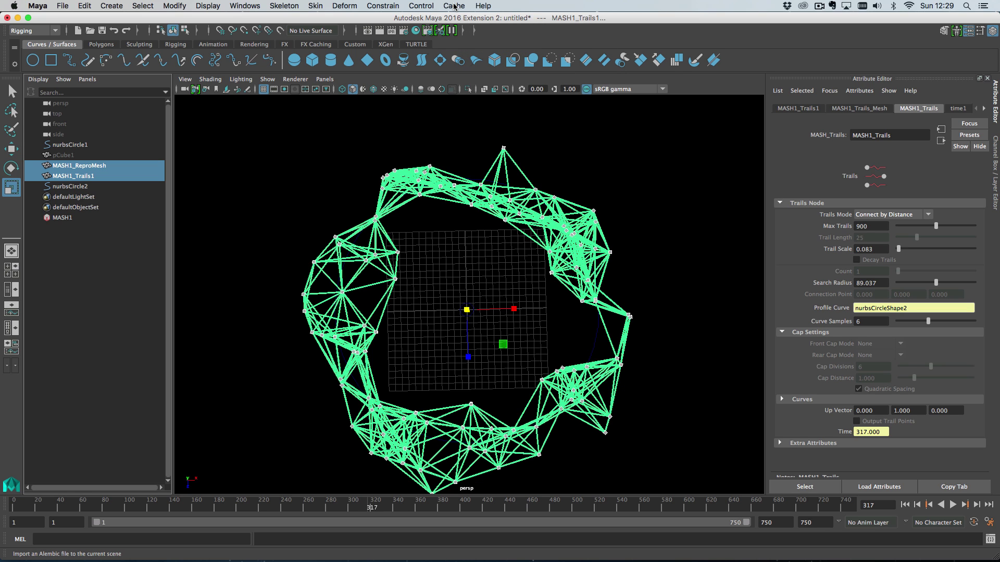
mouse_move(1, 47)
mouse_down()
mouse_move(536, 43)
mouse_move(515, 66)
mouse_move(1, 61)
mouse_up()
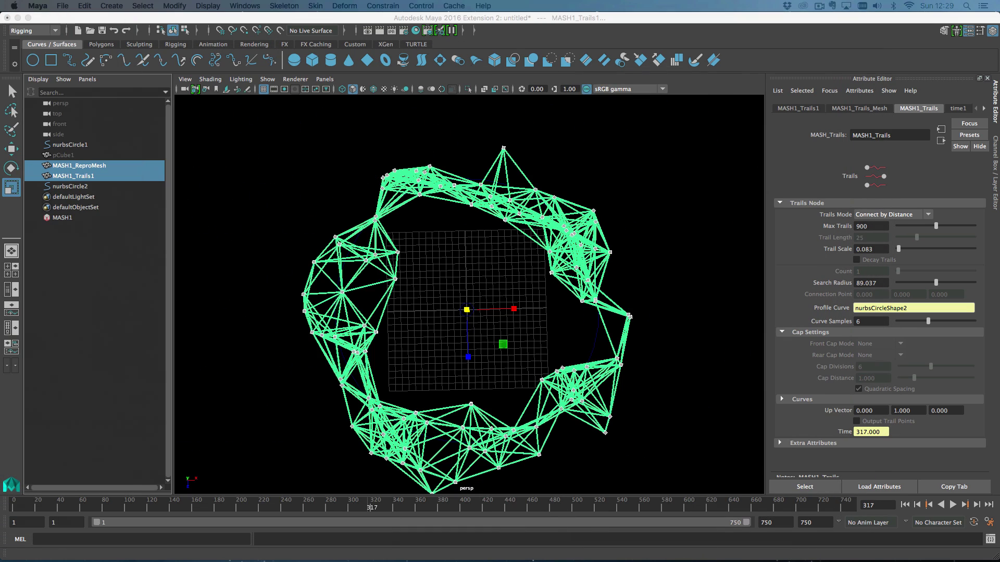
click(684, 82)
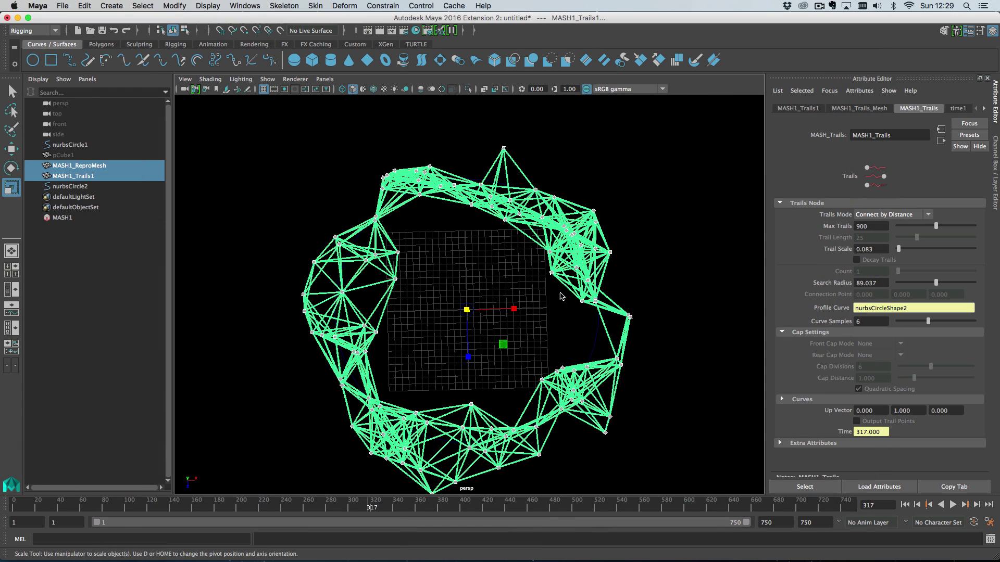
alt+drag(573, 331, 571, 310)
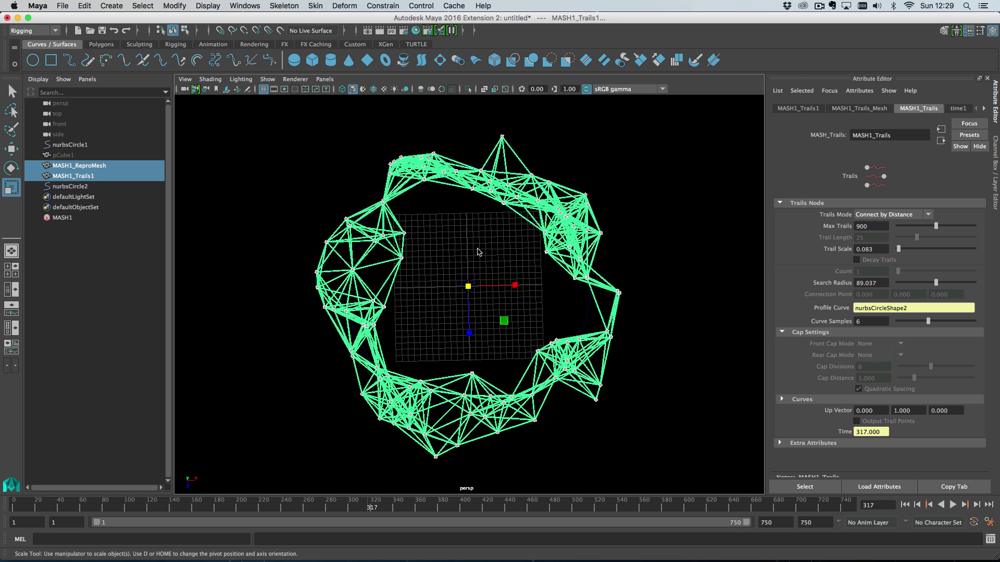
click(478, 252)
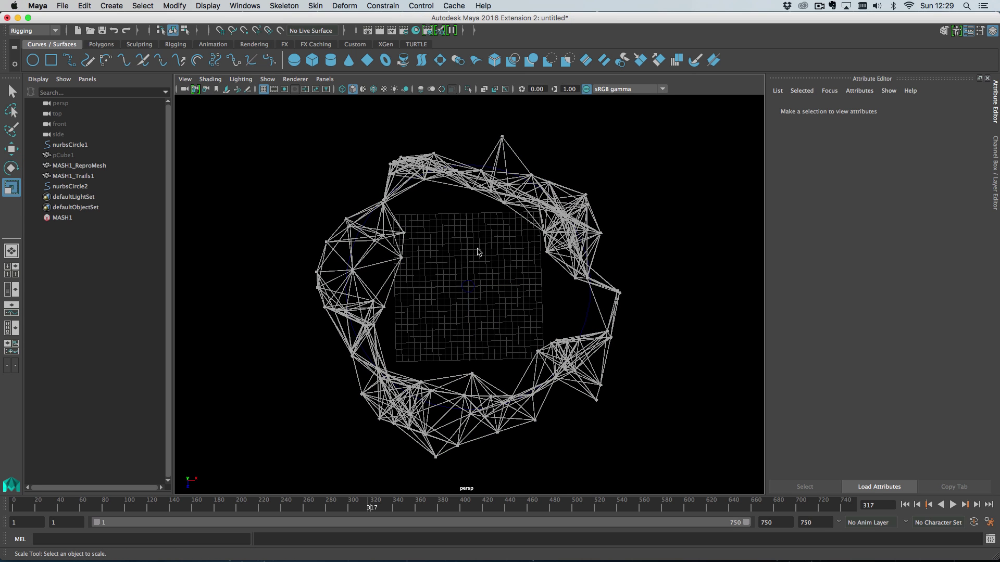
- Run the Cache MASH network utility on MASH1, review the Alembic Export options, and close them without exporting
click(102, 222)
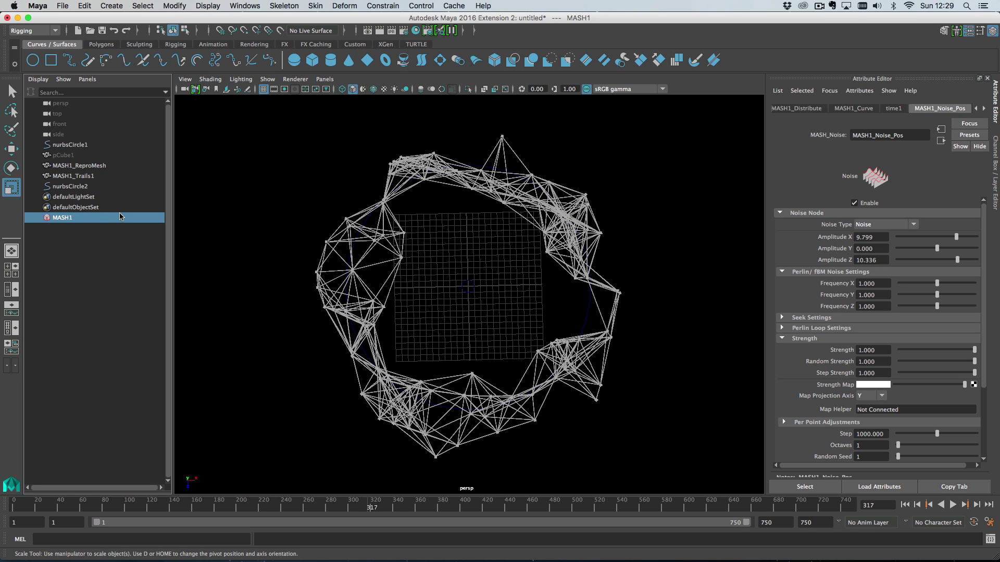
click(112, 6)
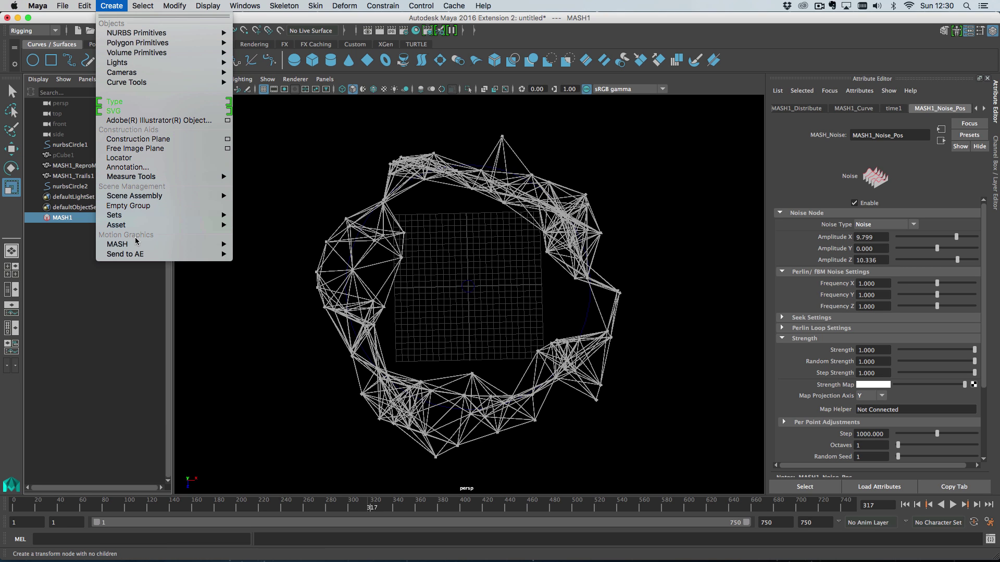
mouse_move(137, 243)
mouse_move(333, 259)
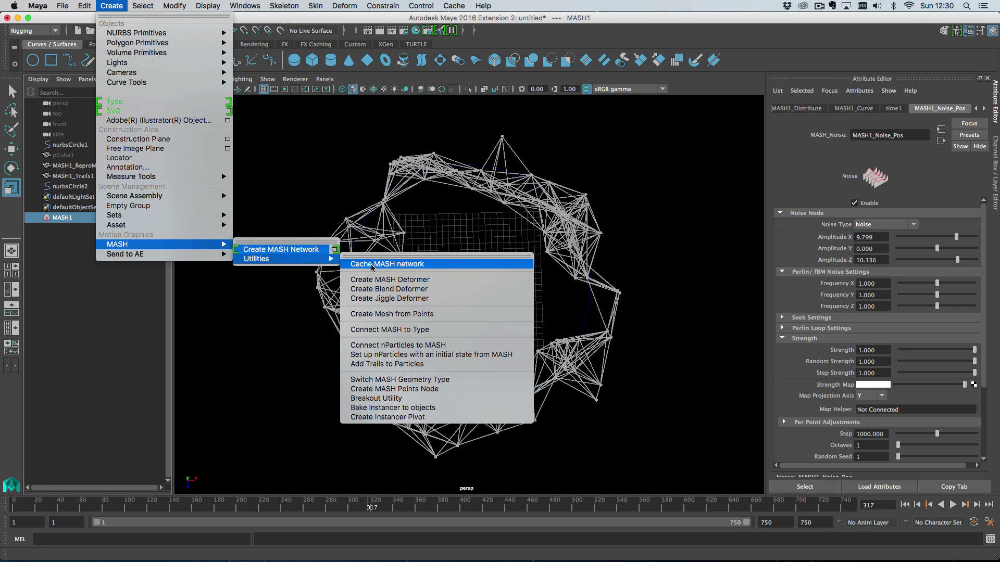
click(408, 265)
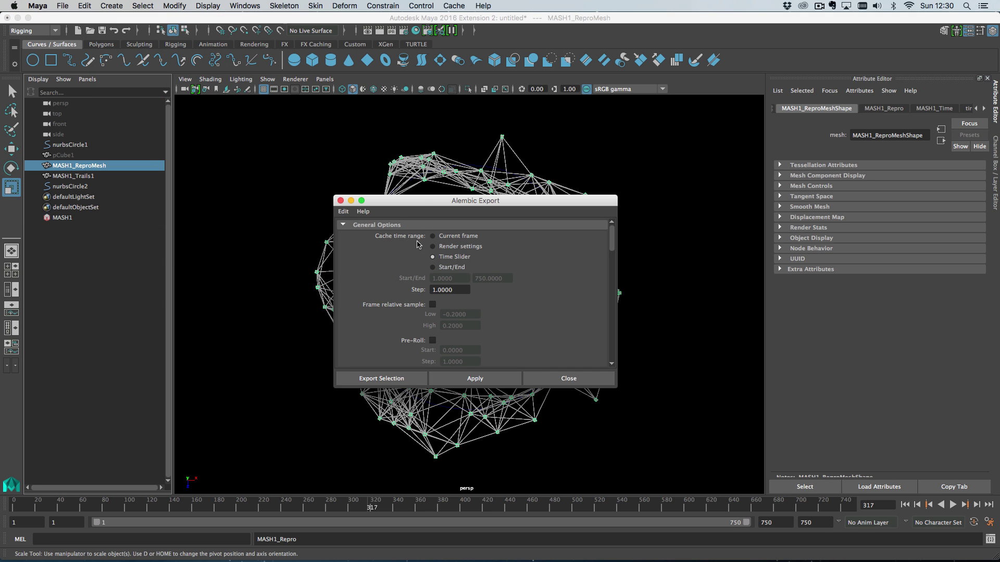
drag(423, 204, 356, 270)
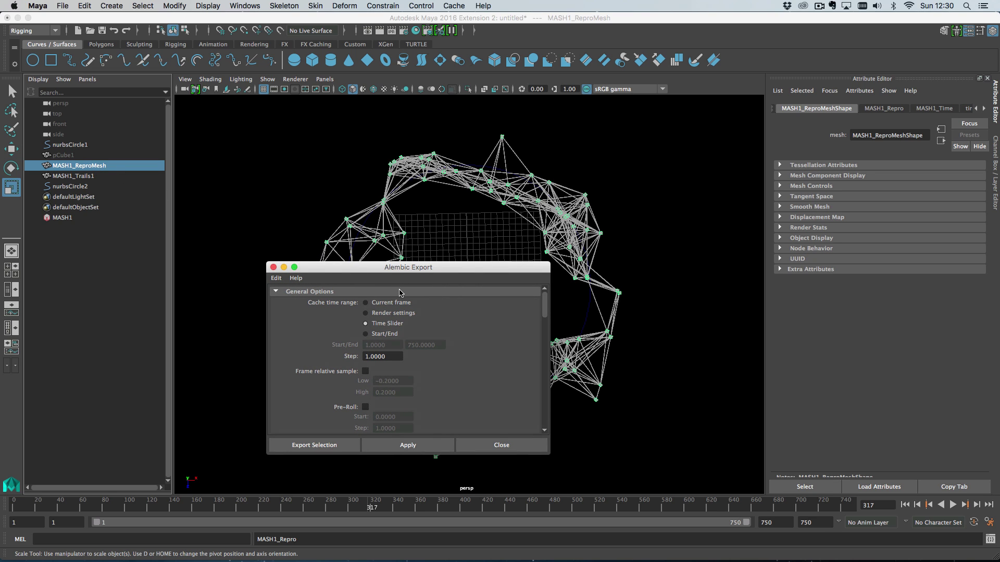
drag(409, 270, 441, 260)
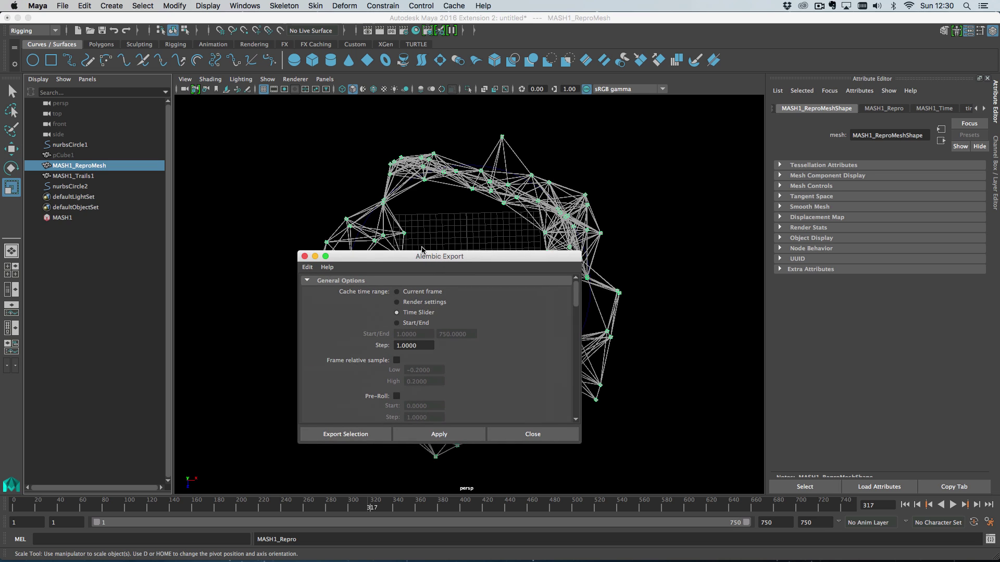
click(305, 257)
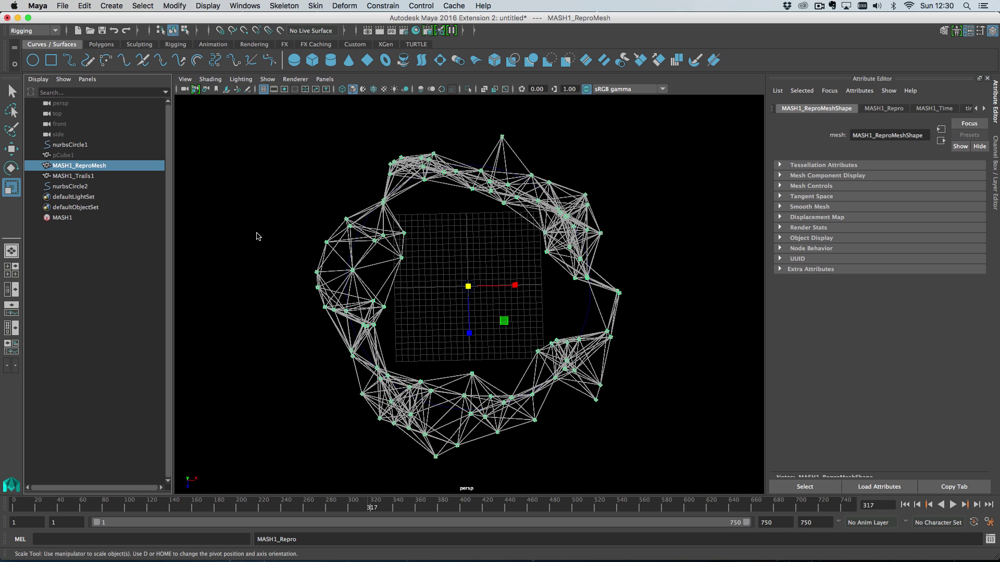
- Examine the Caching settings and the Cache Creator of the MASH1 Waiter node, and close them again
click(131, 217)
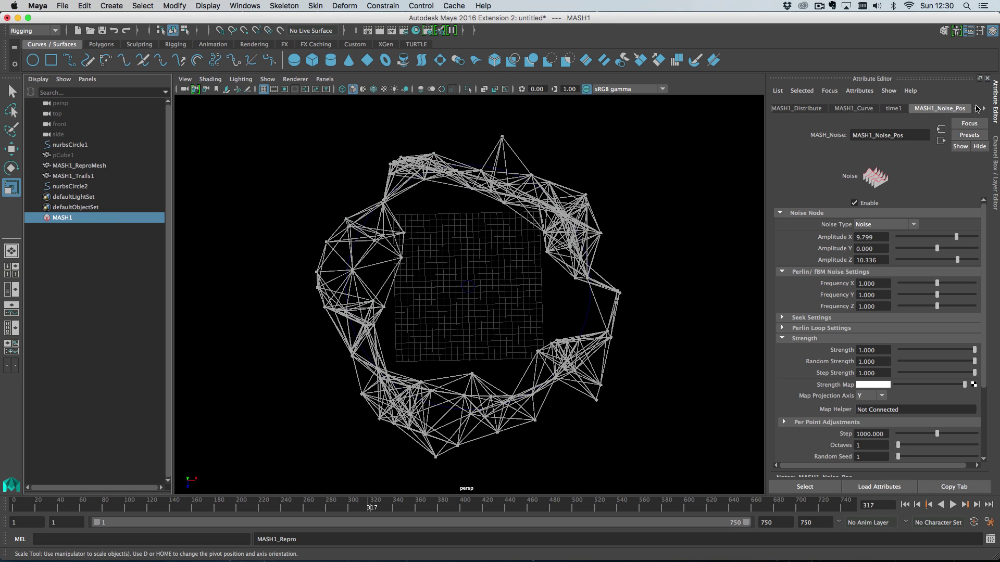
click(977, 109)
click(787, 109)
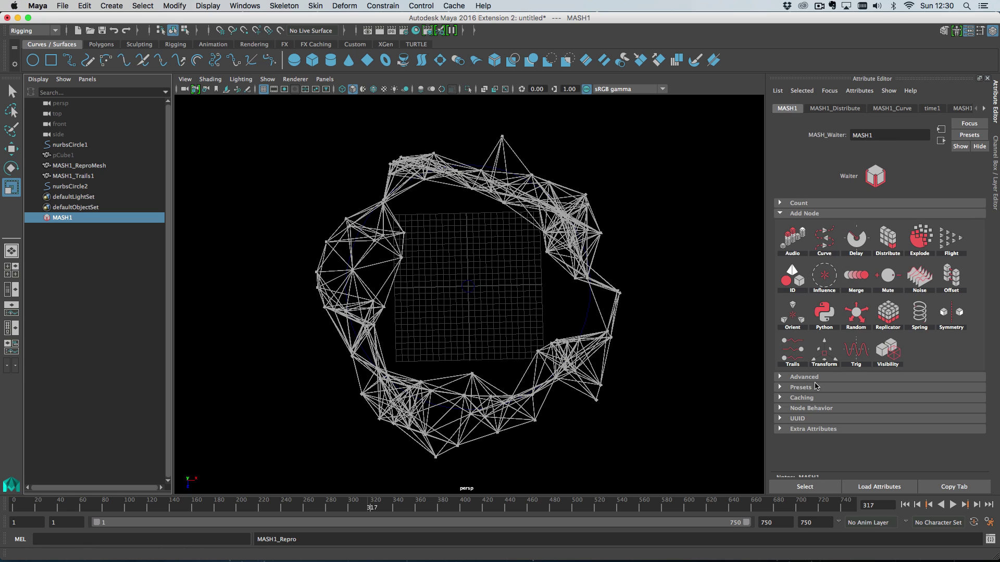
click(817, 399)
scroll(831, 393, down, 3)
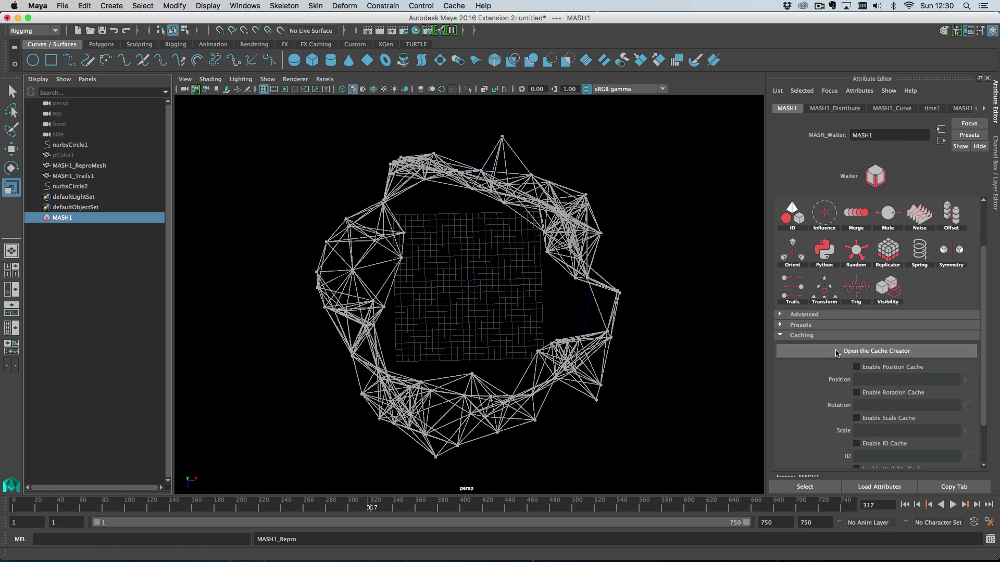
click(850, 350)
click(340, 200)
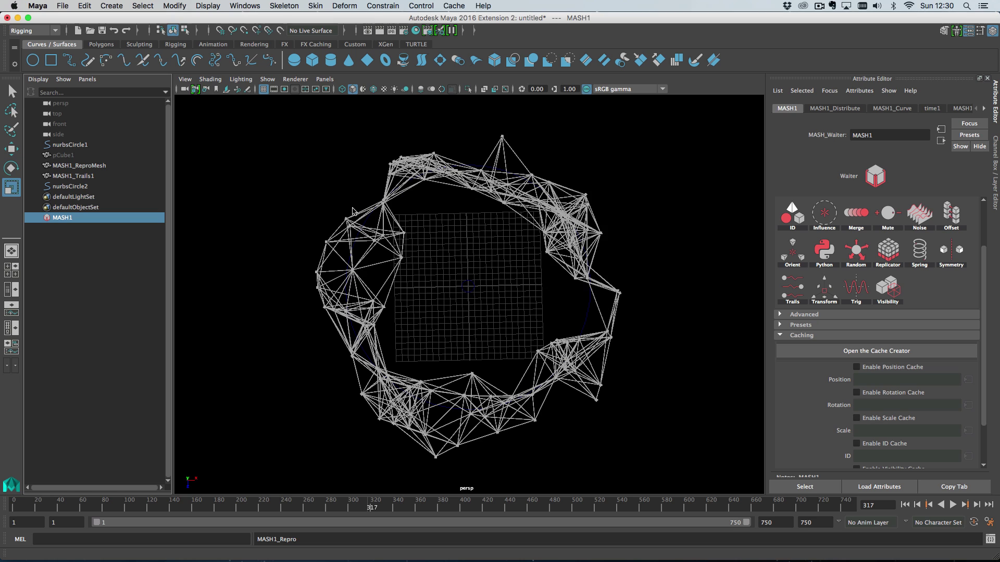
click(832, 336)
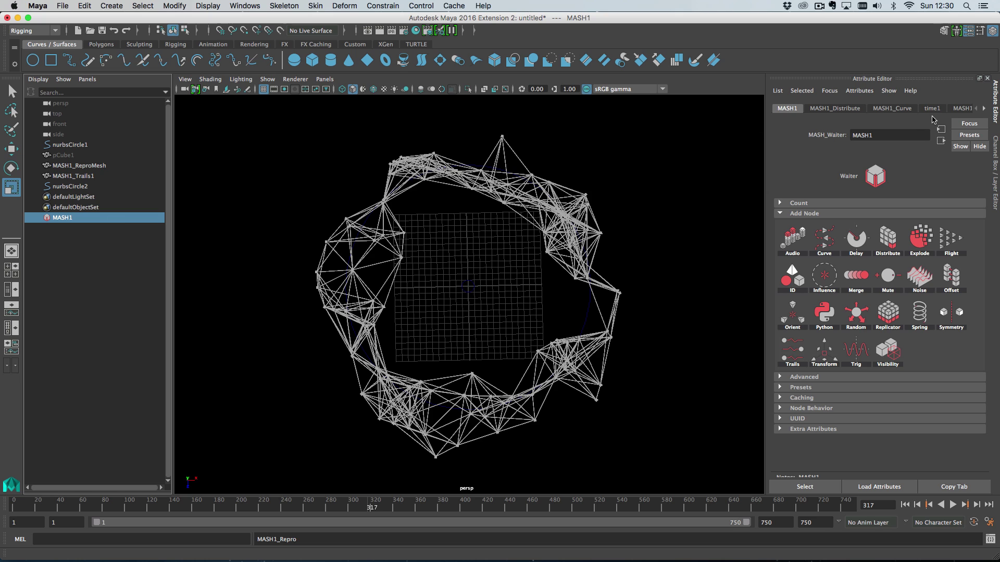
- Scale nurbsCircle1, the curve the cubes follow, uniformly down to 0.637
click(906, 109)
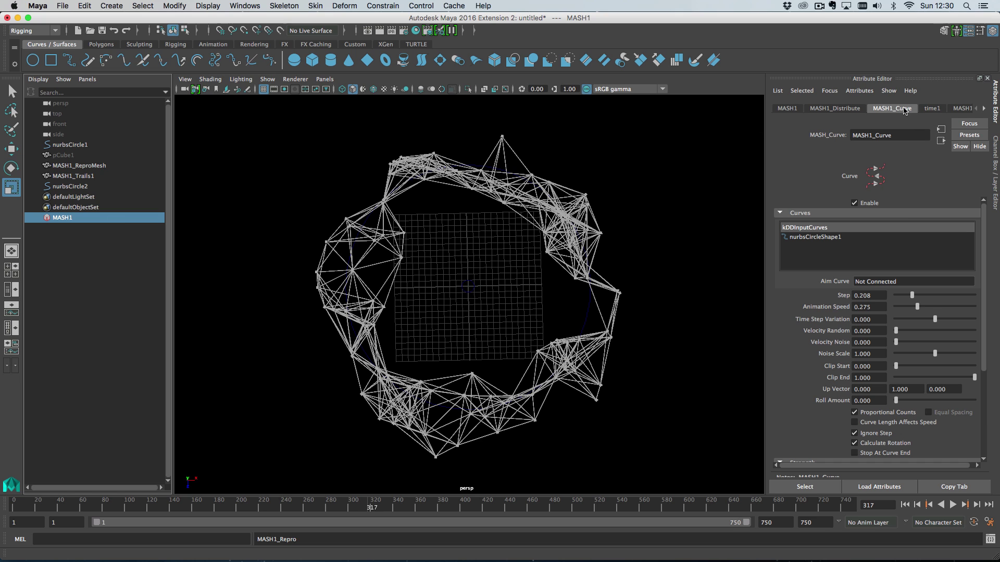
click(583, 312)
drag(468, 286, 438, 303)
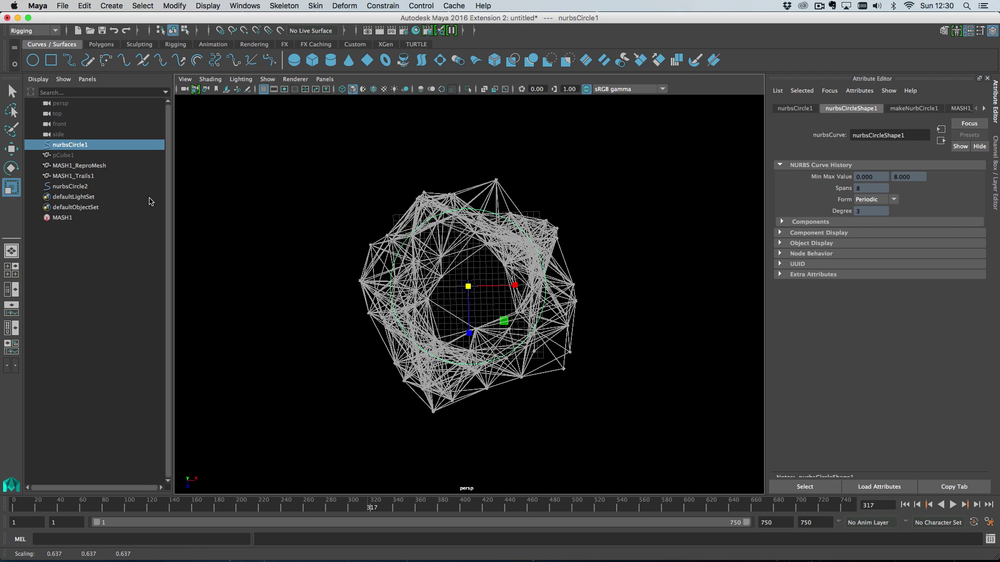
- Raise MASH1_Noise_Pos to Amplitude X 15.973 and Amplitude Z 15.705, and preview the playback
click(107, 218)
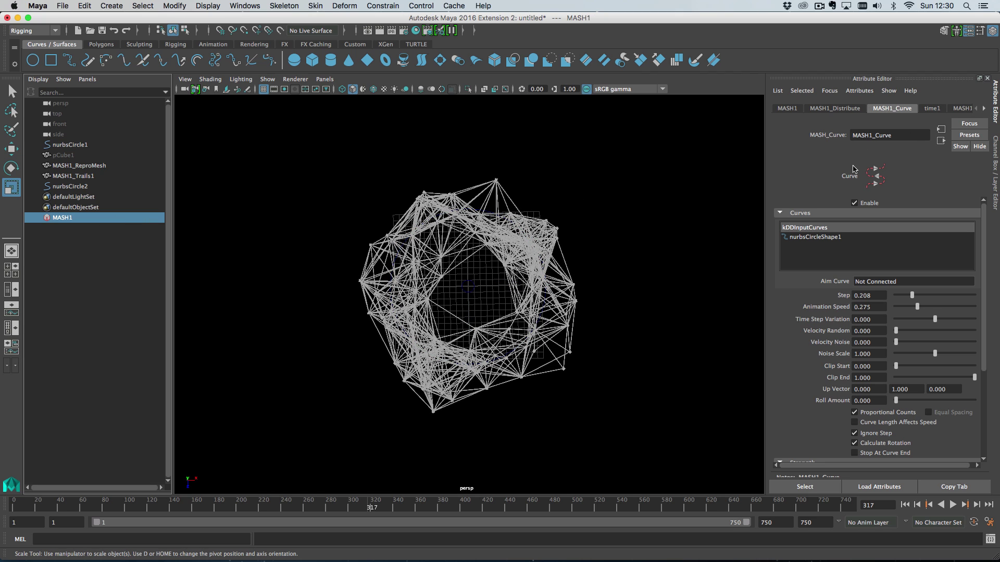
click(984, 109)
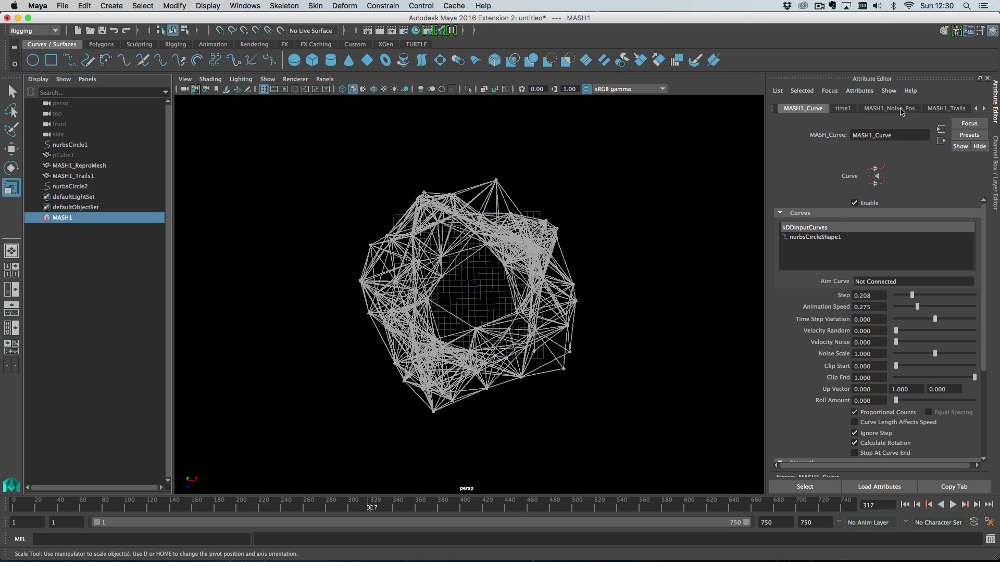
click(901, 111)
drag(957, 239, 968, 260)
click(952, 505)
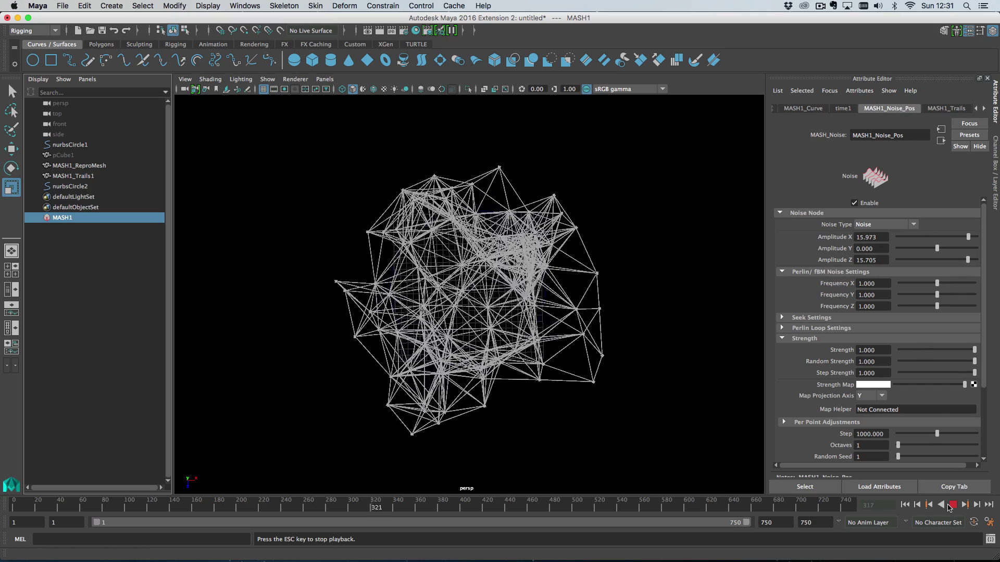
key(Escape)
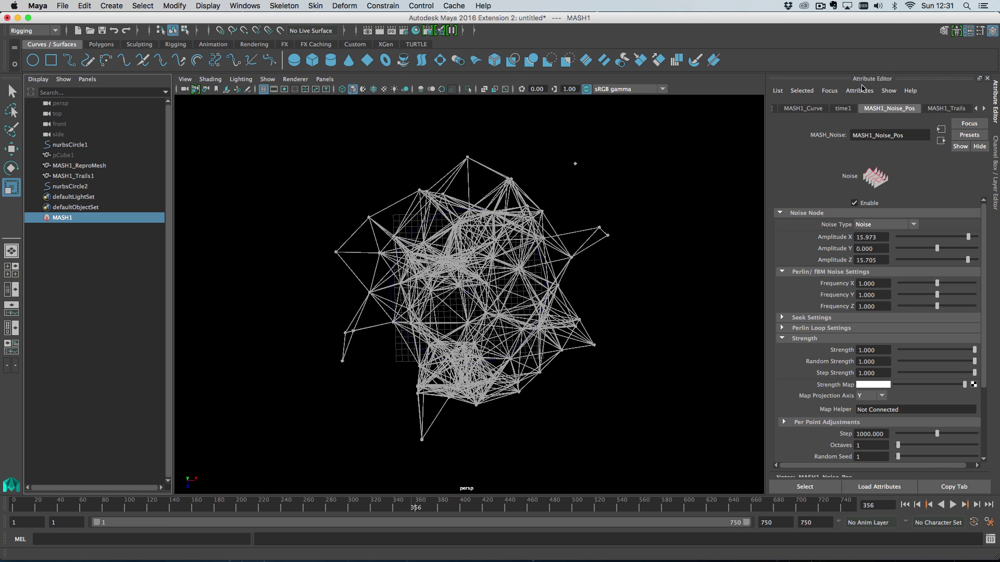
- Switch the Trails Mode to Connect to Nearest and scale nurbsCircle1 uniformly to 1.016
click(946, 108)
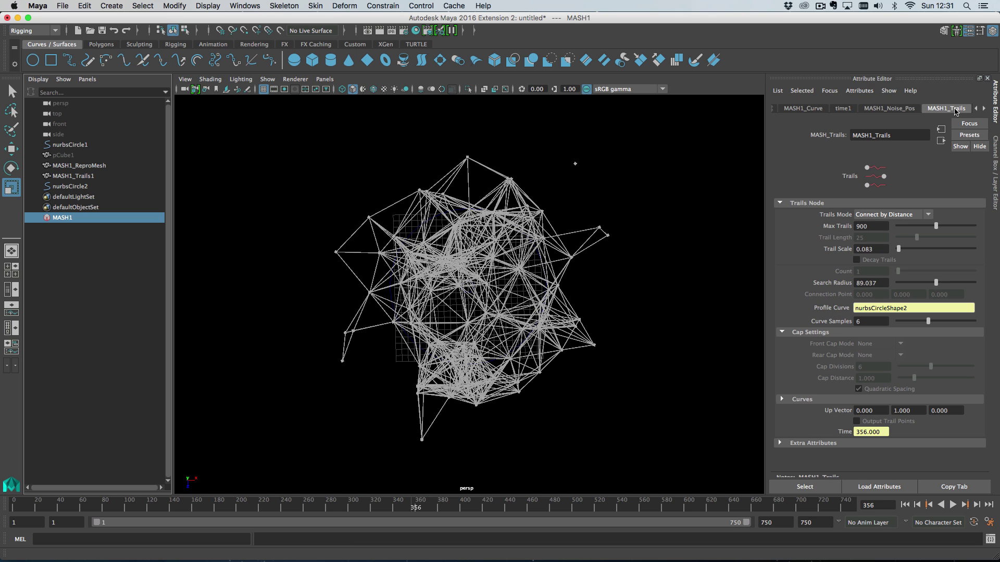
click(892, 211)
click(895, 256)
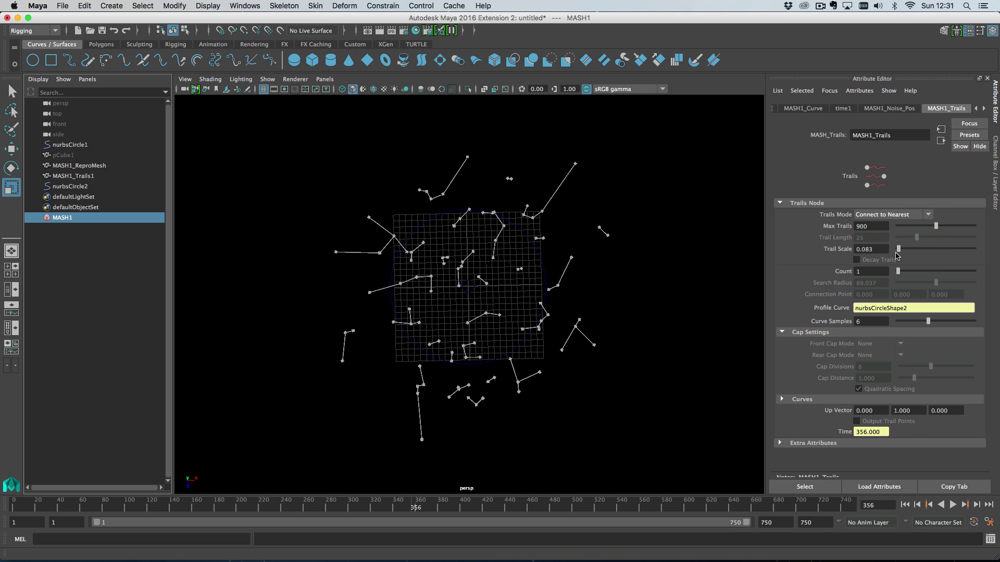
click(442, 215)
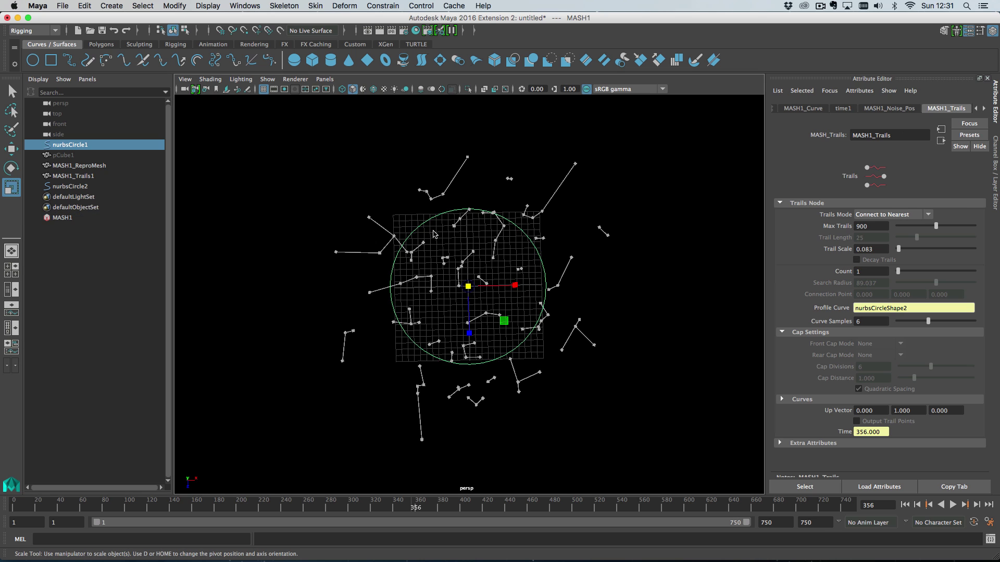
drag(468, 286, 540, 291)
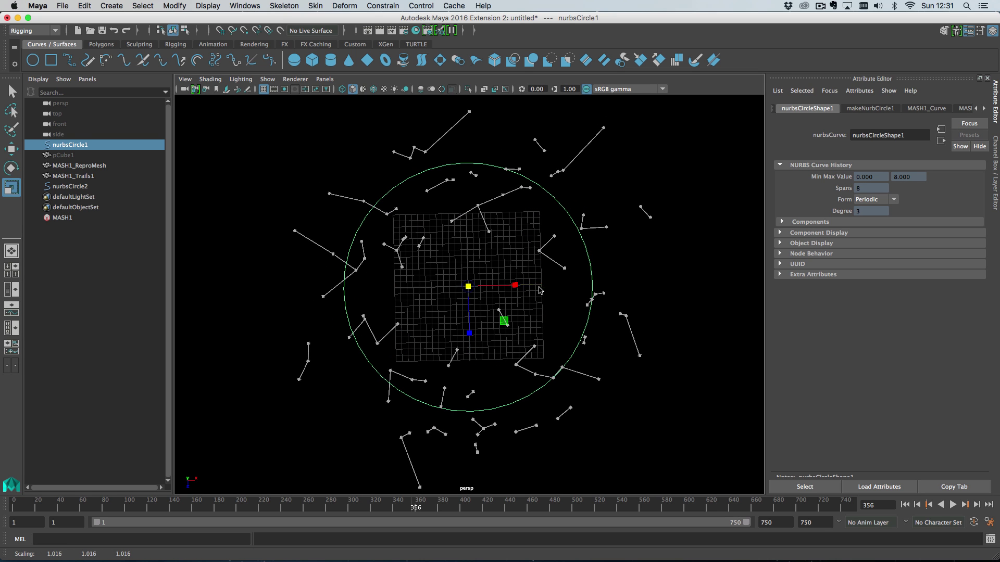
- Lower the Strength of MASH1_Noise_Pos to 0.312 and play back the animation to check the motion
click(92, 217)
click(884, 108)
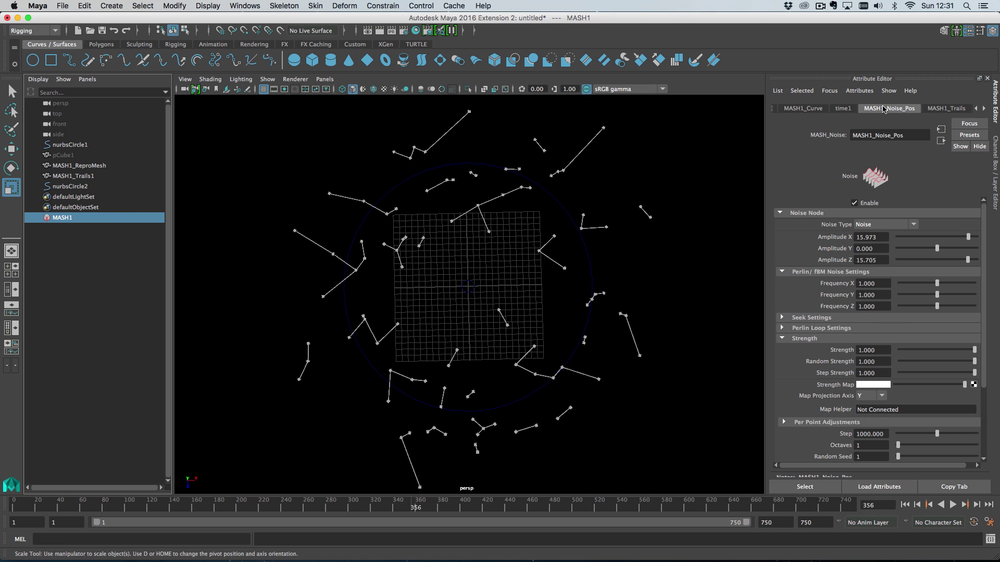
drag(964, 350, 923, 350)
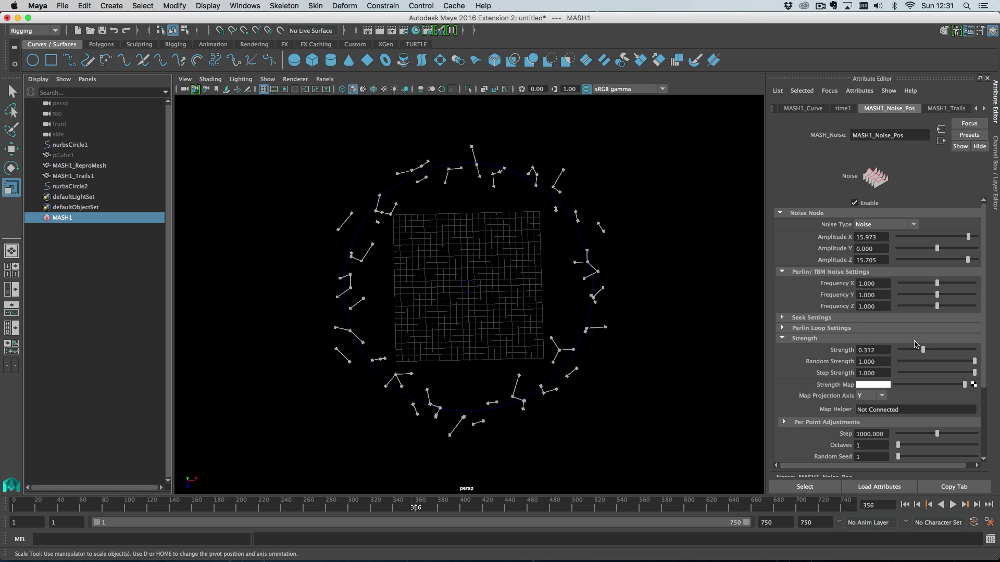
click(953, 505)
click(953, 505)
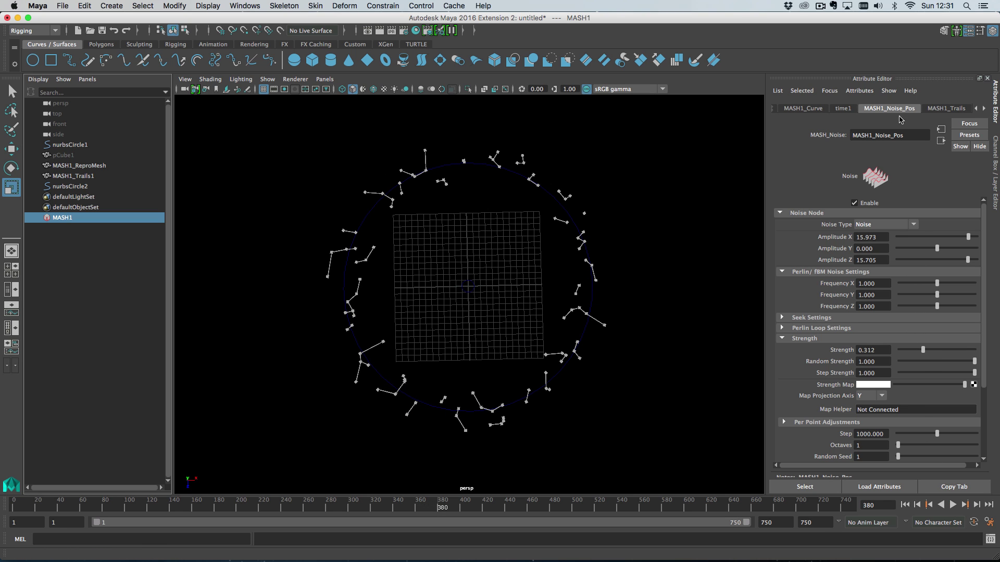
- Increase the Count of the MASH1_Trails node so each cube connects to more of its nearest neighbours
click(938, 107)
drag(899, 270, 908, 269)
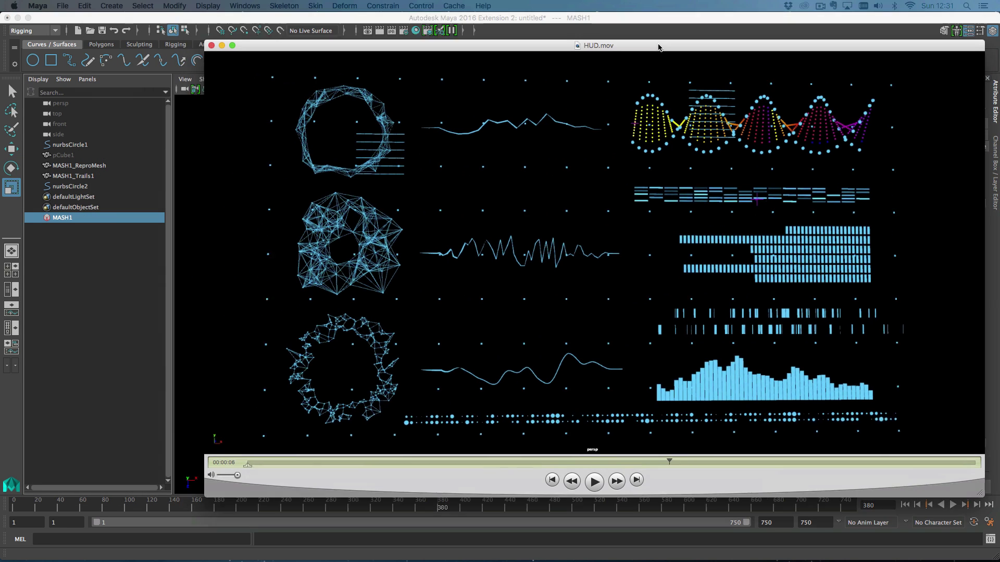
- Move the HUD.mov reference video aside, close it and return to the Maya scene
drag(658, 48, 577, 61)
key(super+w)
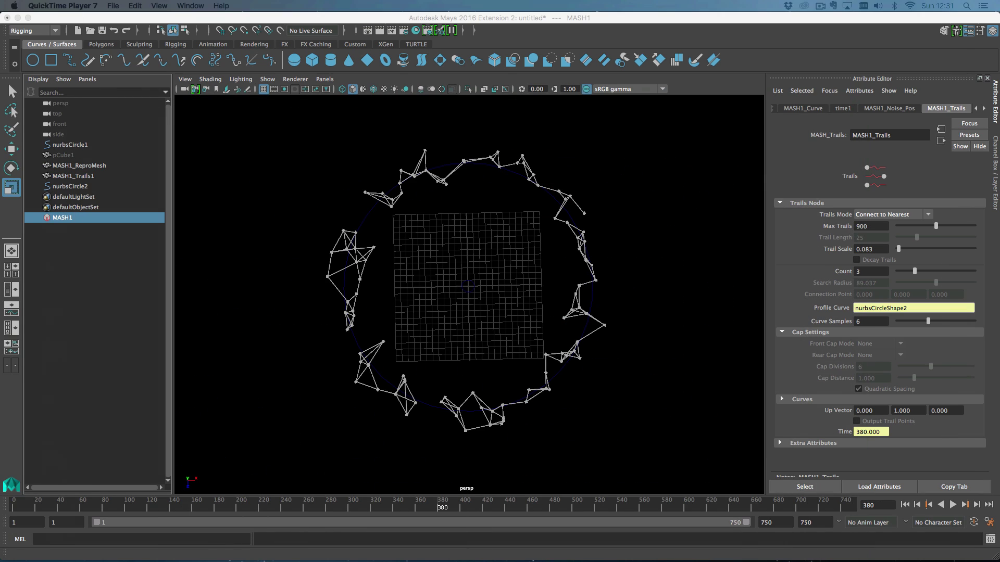
click(750, 90)
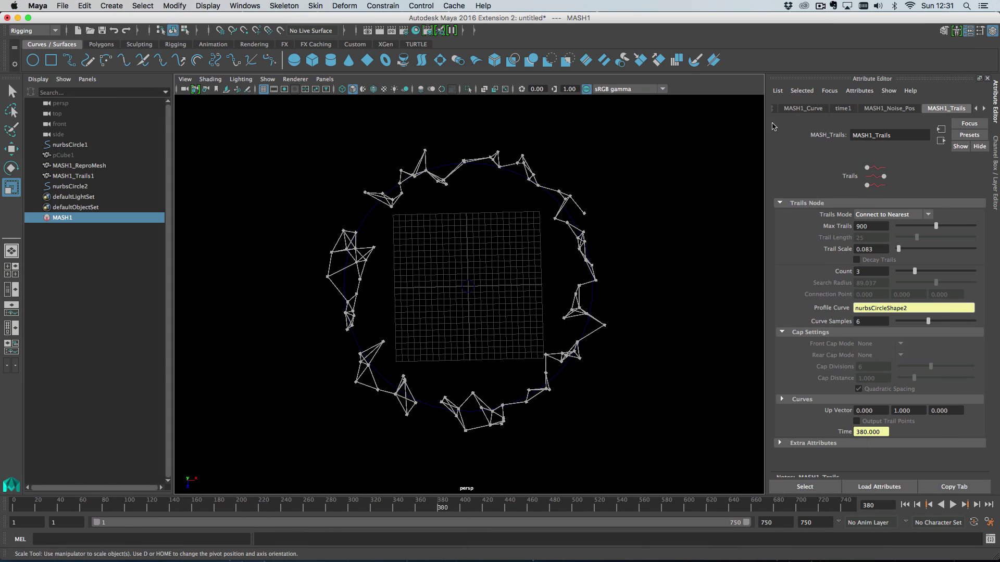
click(819, 5)
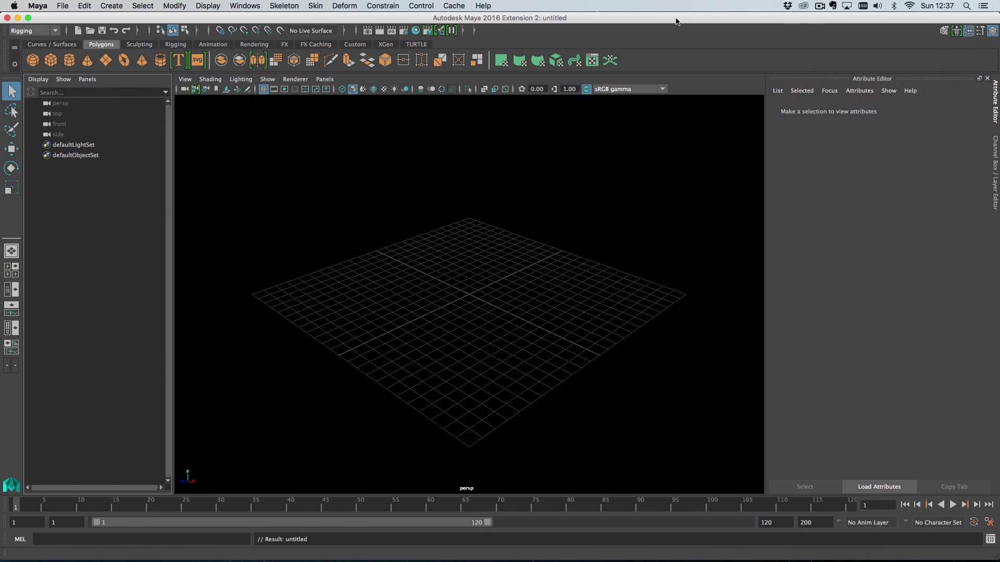
- Create a polygon plane and set its Subdivisions Width and Subdivisions Height to 1
click(106, 62)
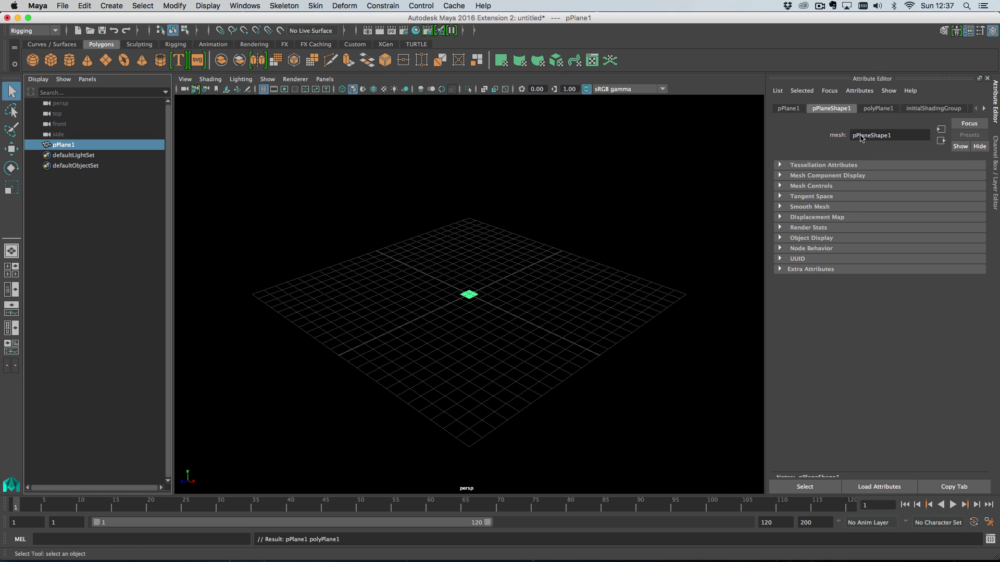
click(886, 111)
drag(912, 201, 884, 212)
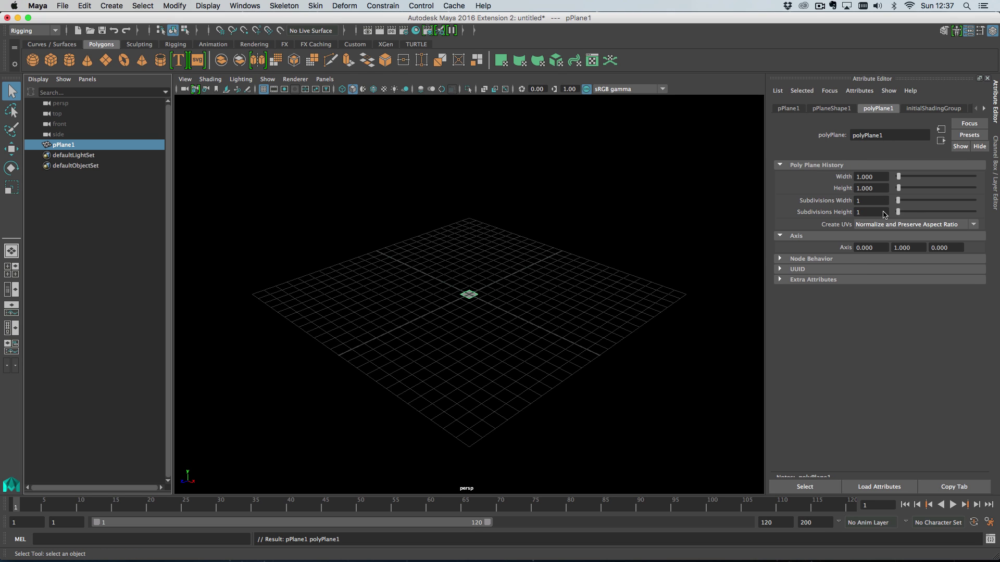
- Set the plane's Axis to 0, 0, 1 so that it stands upright
alt+drag(501, 260, 581, 283)
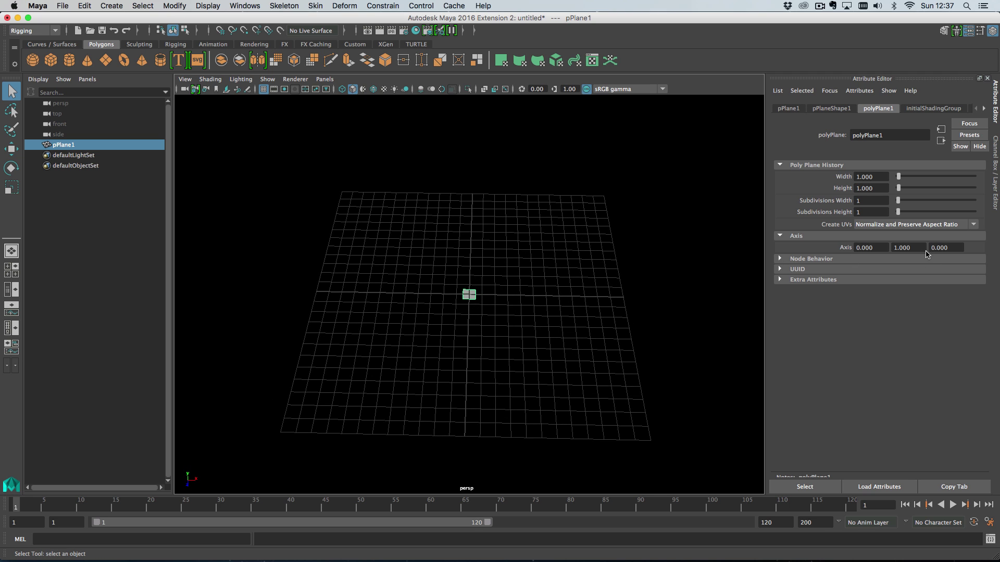
drag(925, 250, 887, 252)
text(0)
key(Tab)
text(1)
key(Return)
- Group the upright plane and select pPlane1 inside the new group
alt+drag(502, 279, 482, 300)
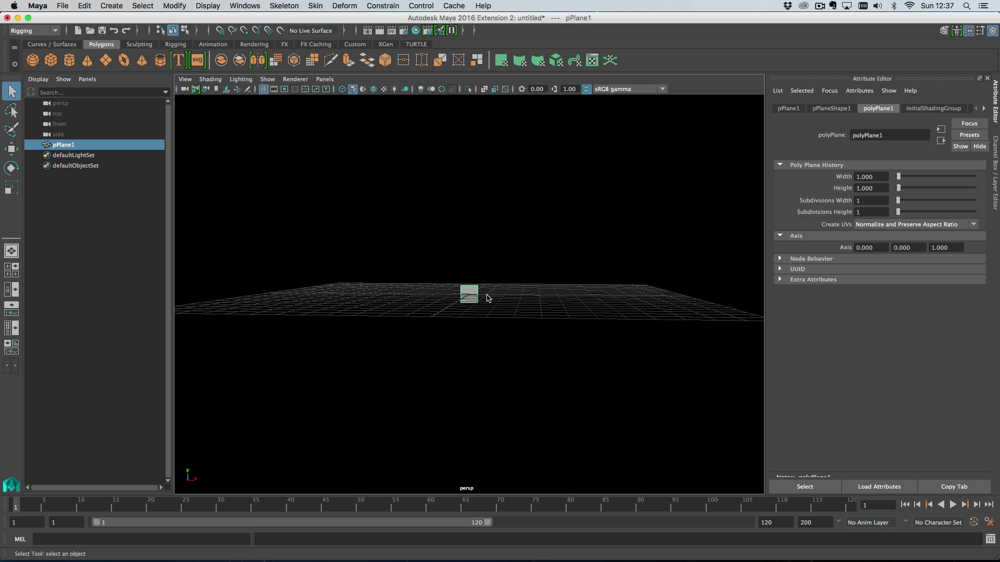
alt+right_drag(487, 296, 534, 324)
alt+middle_drag(488, 308, 482, 330)
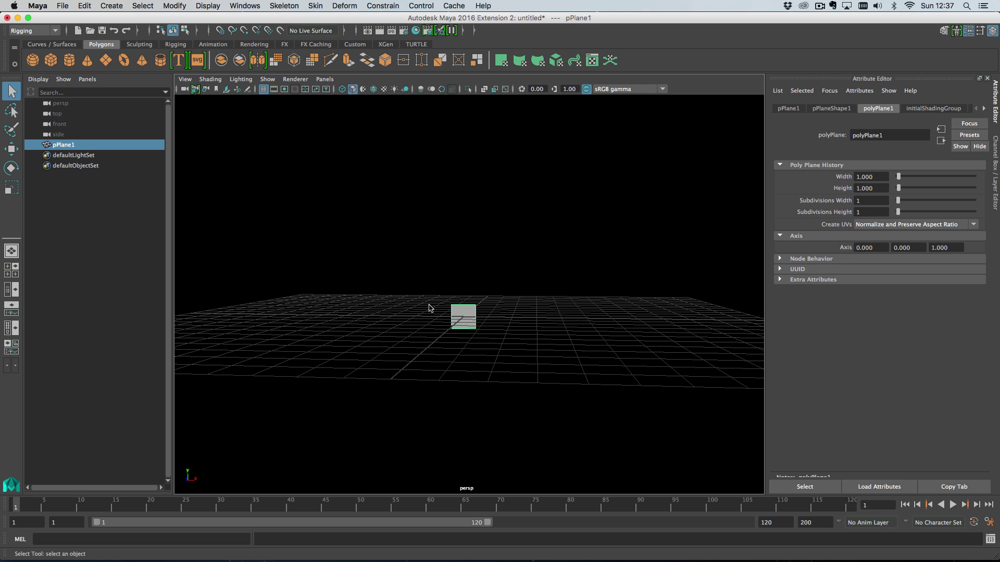
key(super+g)
click(37, 145)
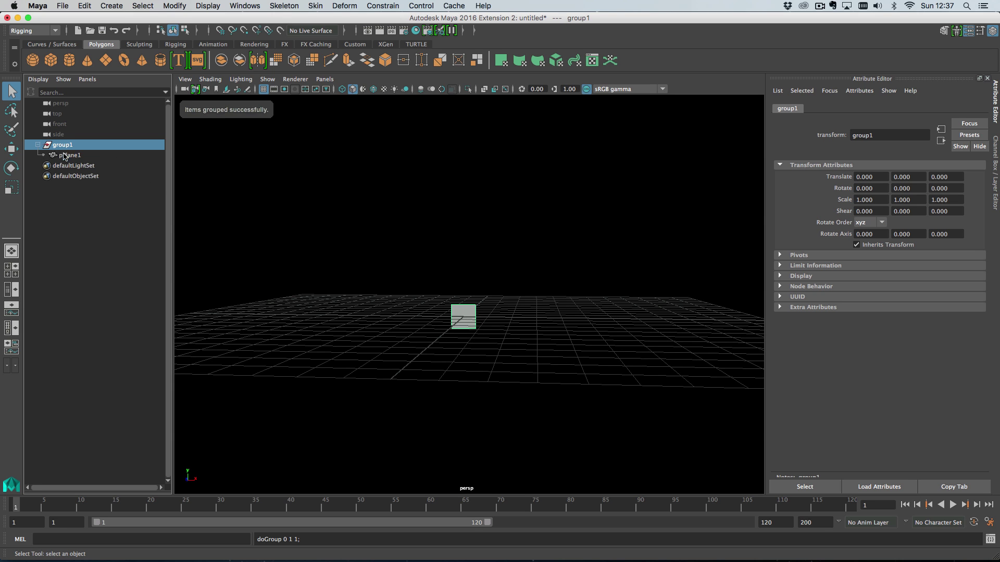
click(65, 156)
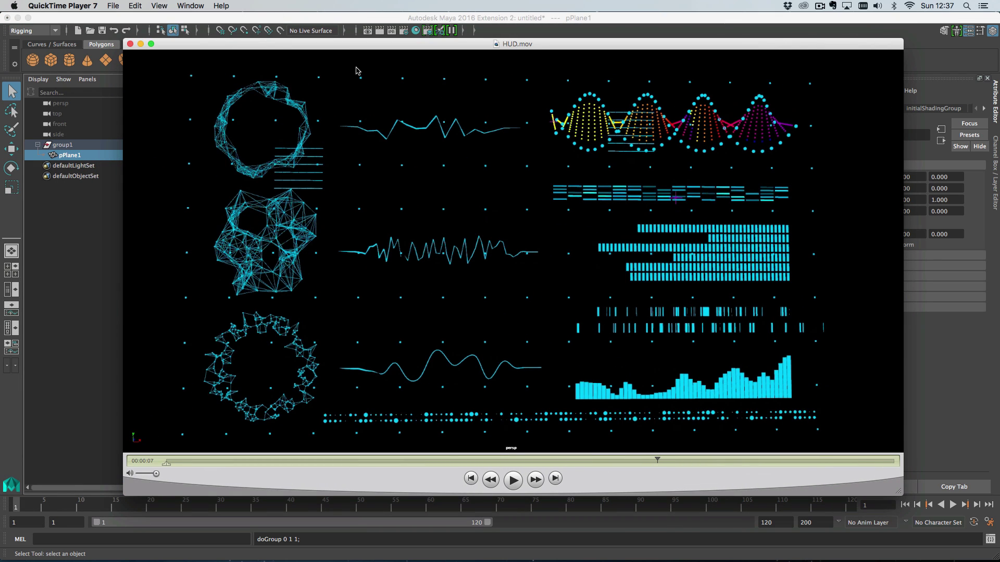
- Move the HUD.mov reference video out of the way and set pPlane1's Translate Y to 0.5
drag(279, 44, 0, 24)
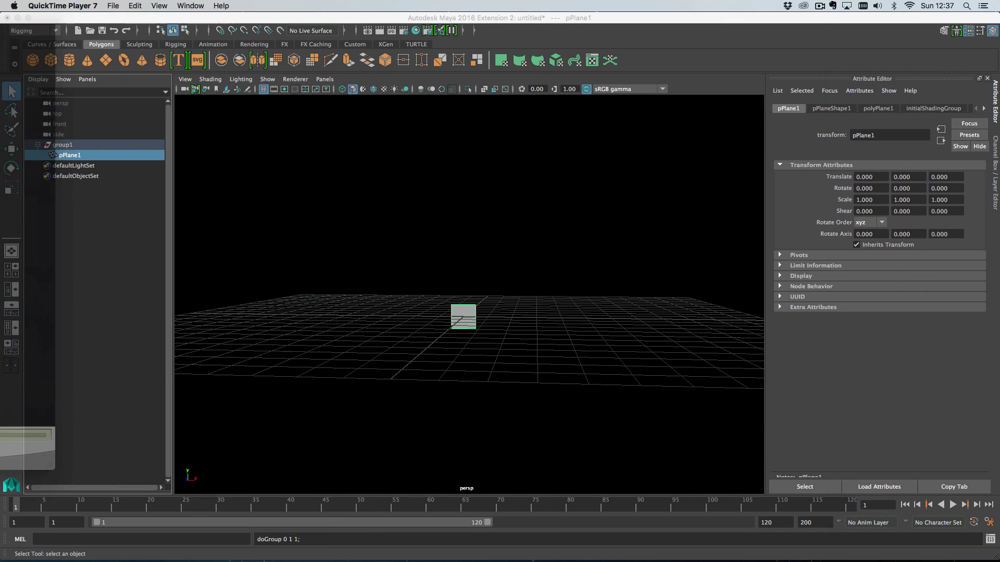
click(739, 66)
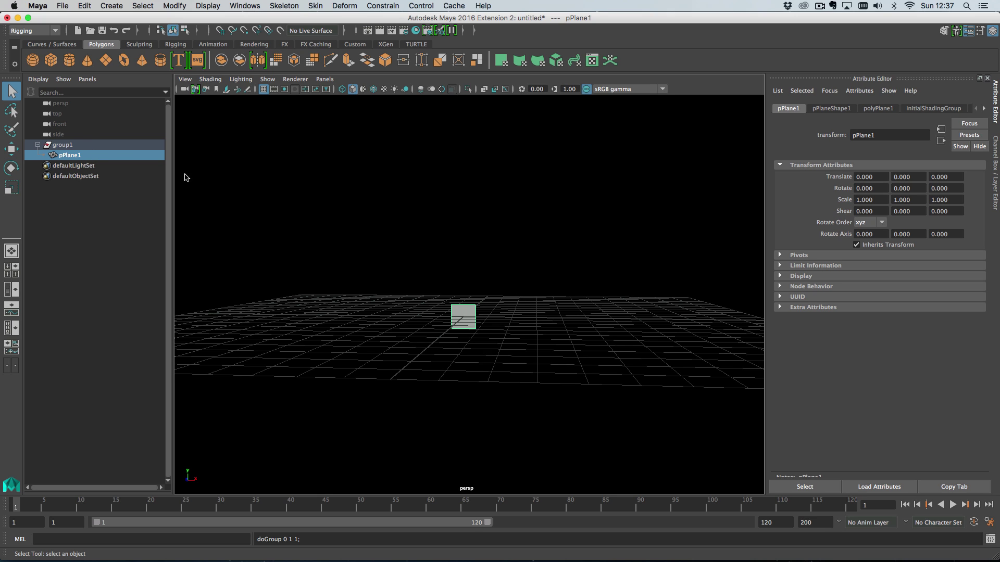
key(w)
drag(463, 268, 464, 259)
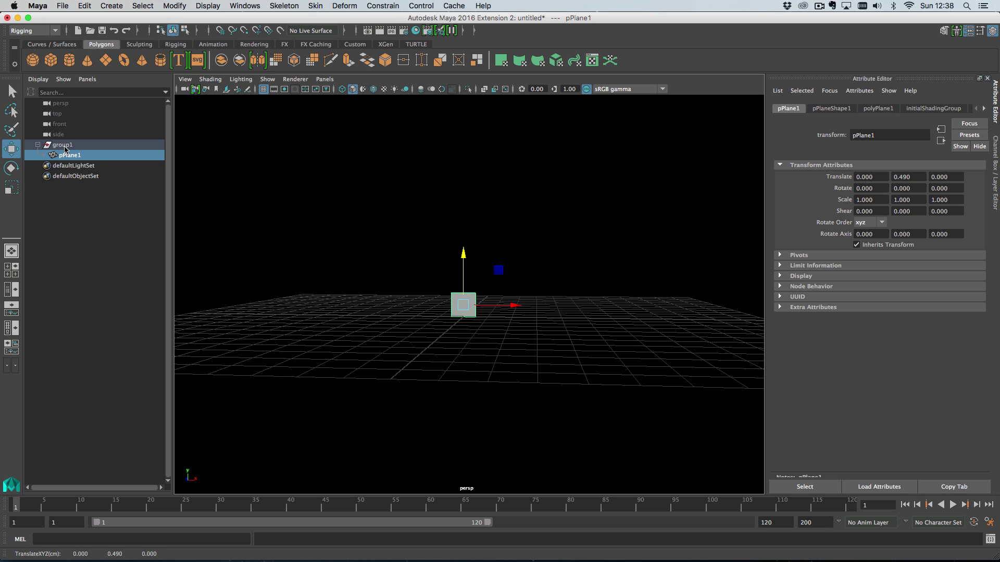
double_click(908, 177)
text(0.5)
key(Return)
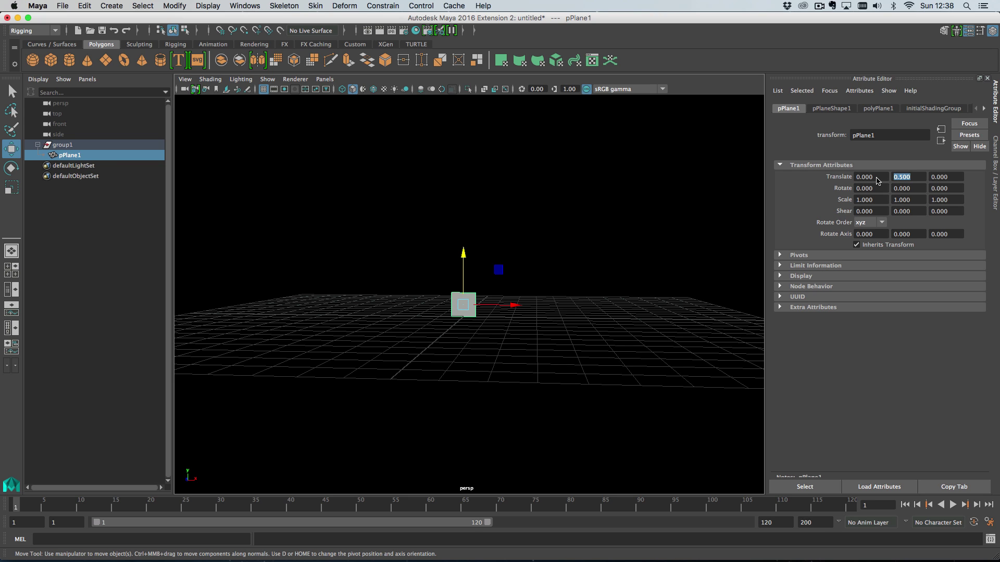
- Rename the plane's parent group as planePivot
alt+drag(484, 275, 539, 338)
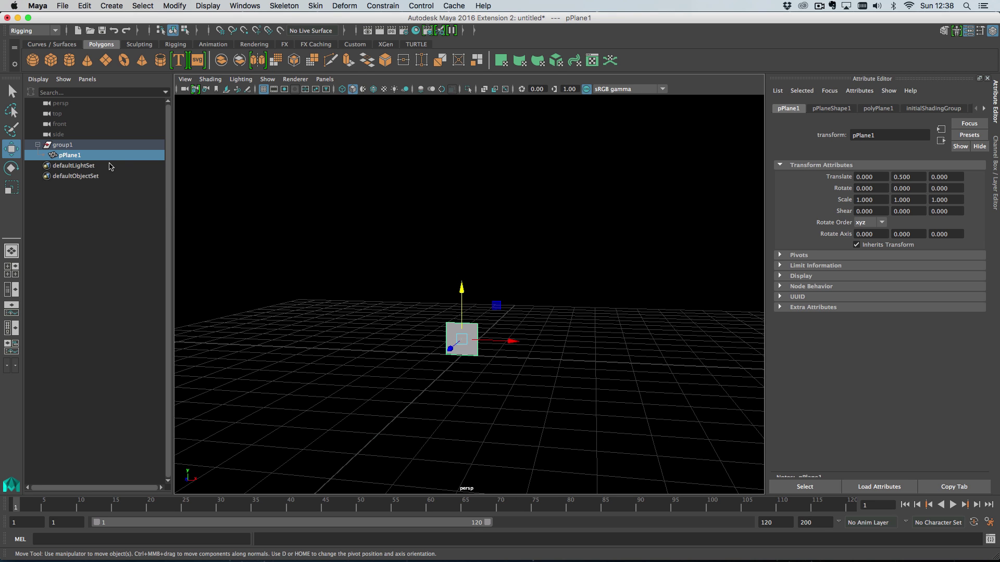
double_click(66, 146)
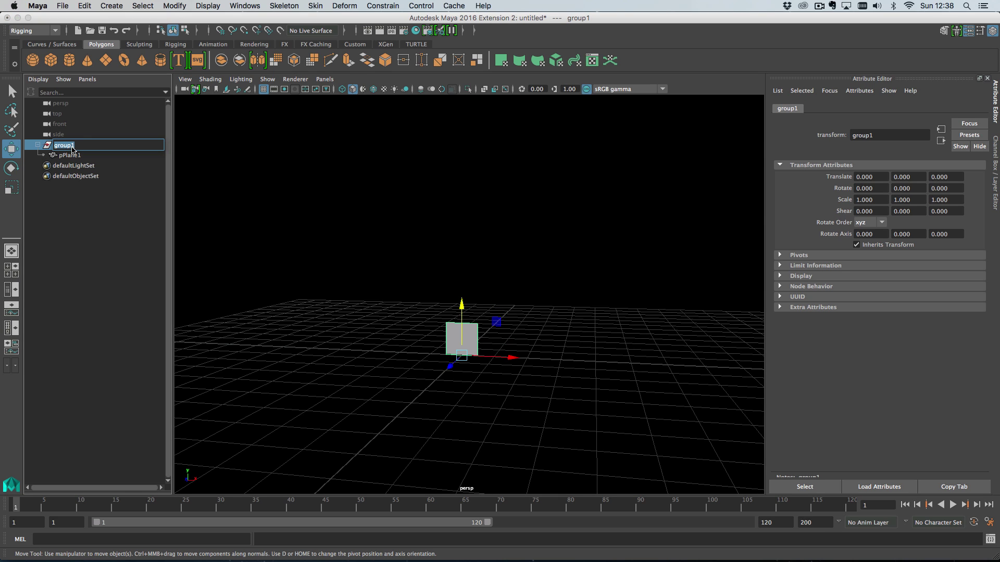
text(planePivot)
key(Return)
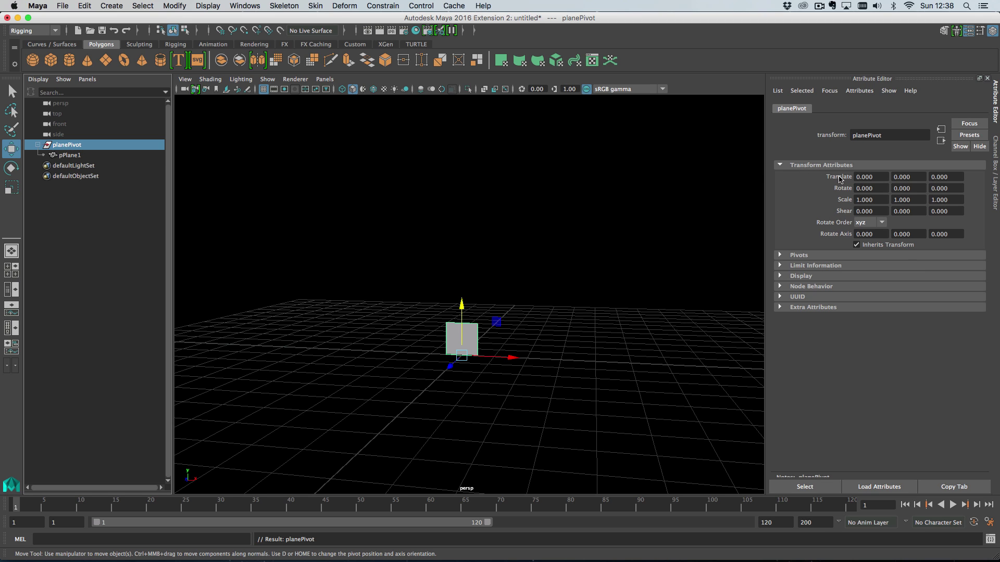
- Create a MASH network from the planePivot group
click(70, 155)
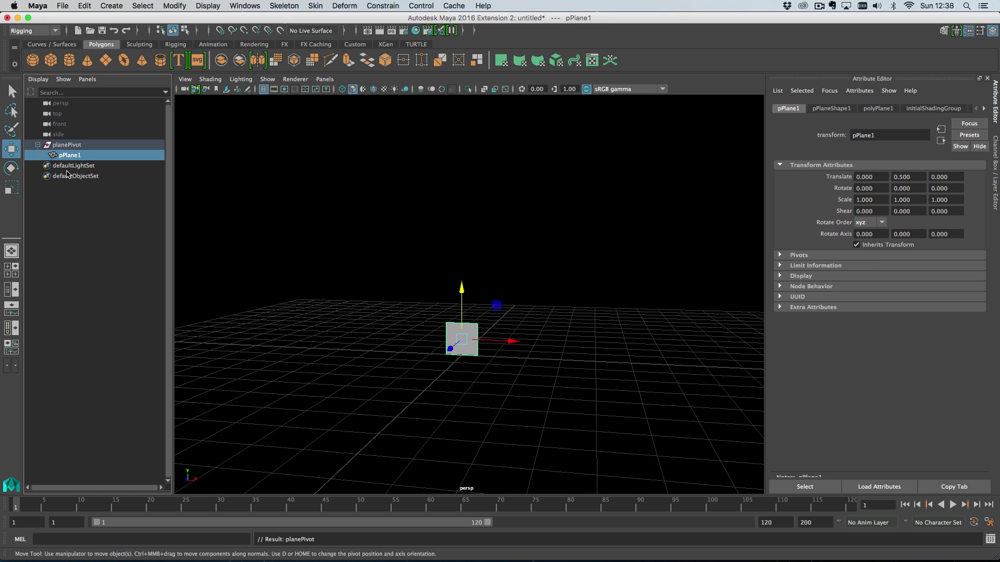
click(67, 145)
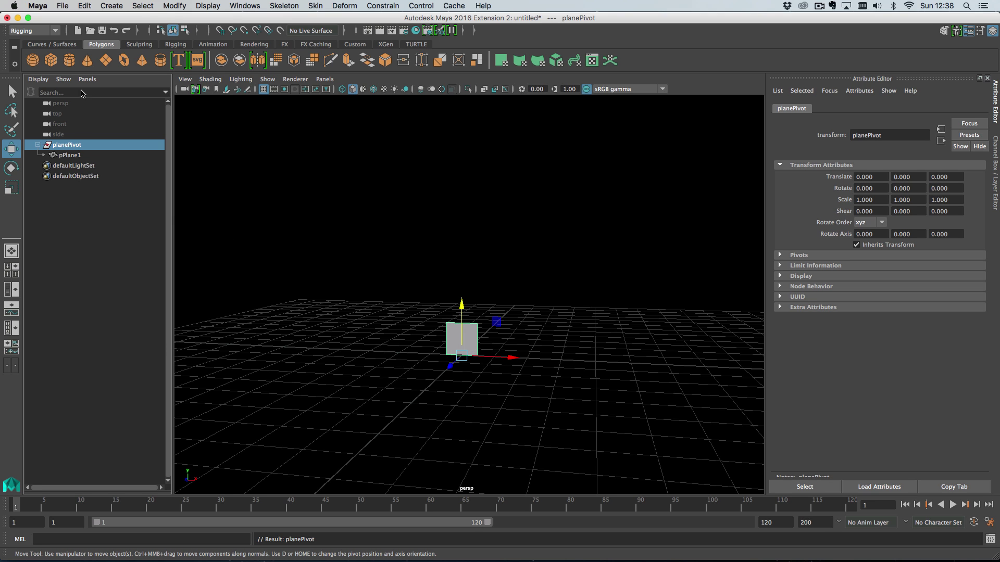
click(111, 6)
mouse_move(166, 245)
click(273, 252)
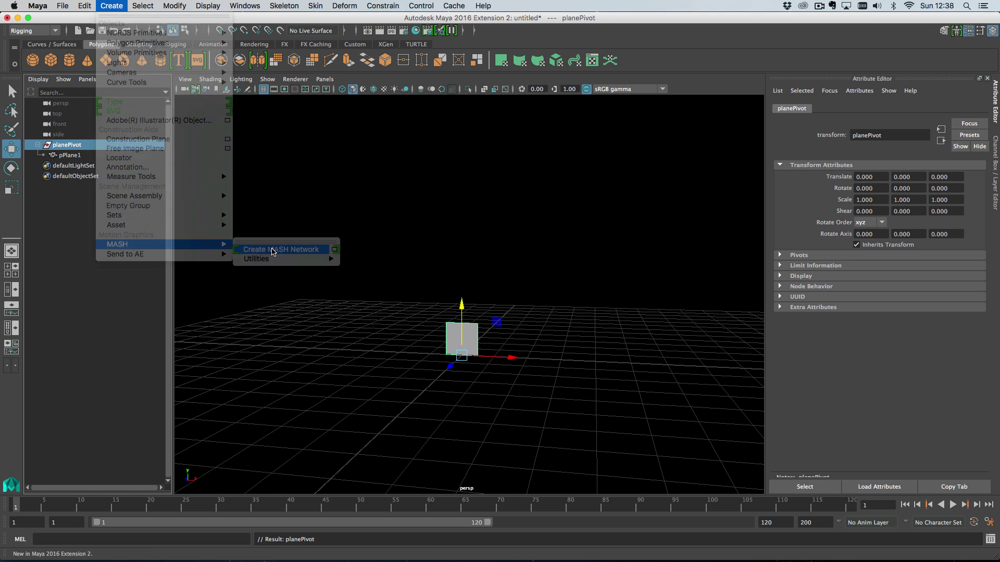
- Set MASH1_Distribute to 50 points with a linear Distance X of 55.745
alt+right_drag(522, 332, 347, 289)
alt+middle_drag(461, 319, 334, 344)
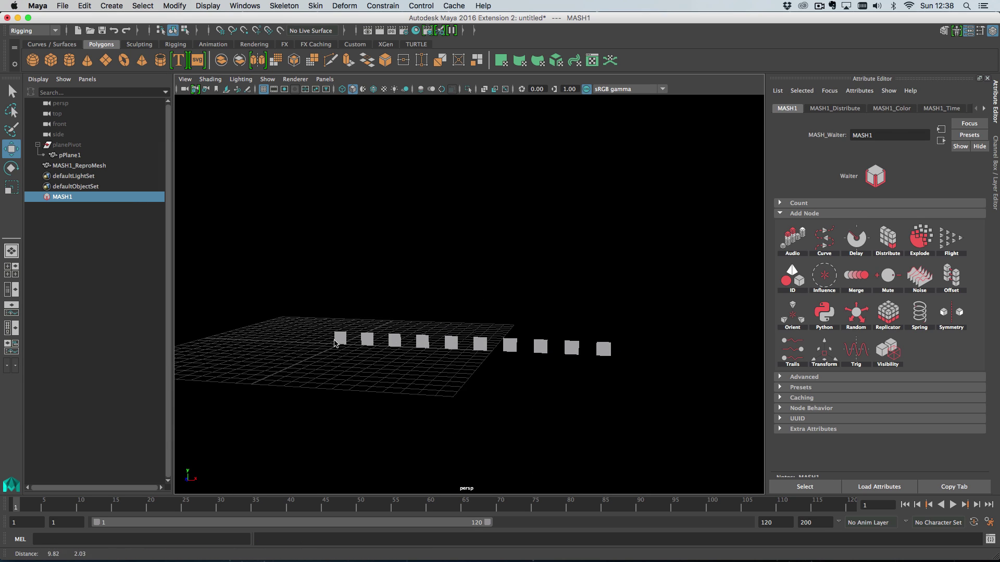
alt+drag(336, 344, 344, 341)
click(835, 108)
drag(909, 211, 934, 213)
drag(922, 248, 966, 249)
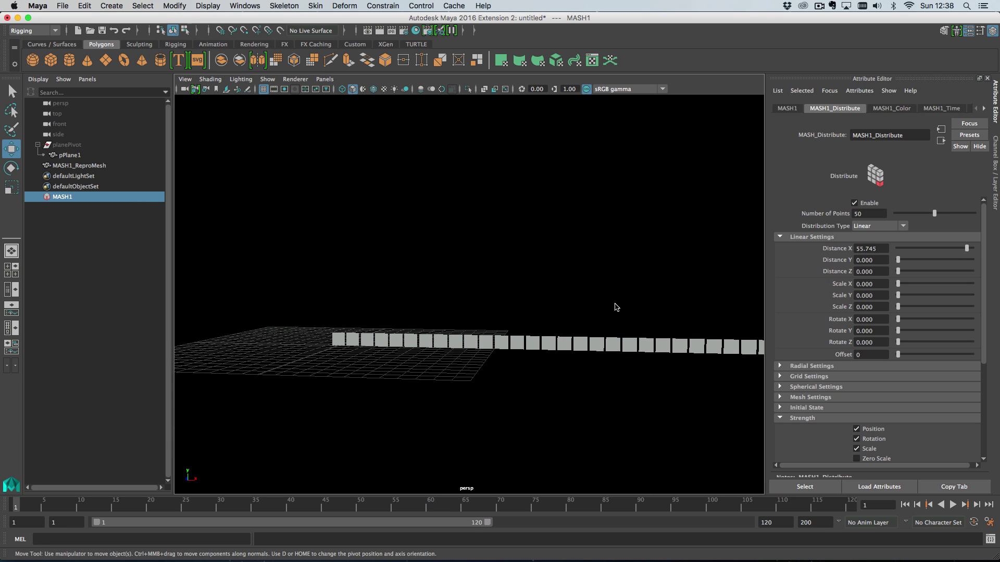
- Add an Offset node that affects scale to the MASH1 network
alt+drag(616, 307, 582, 311)
click(787, 109)
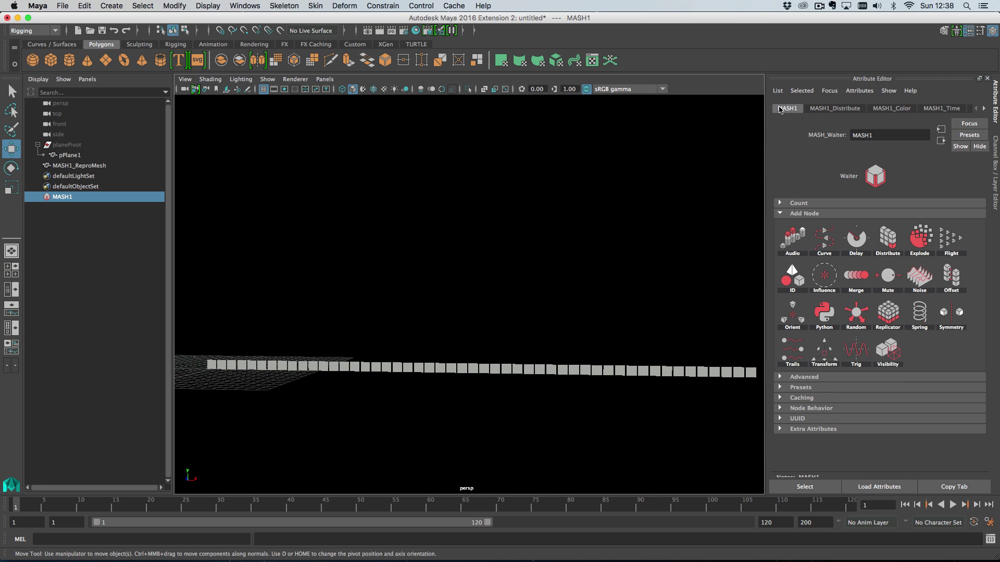
click(943, 271)
click(946, 298)
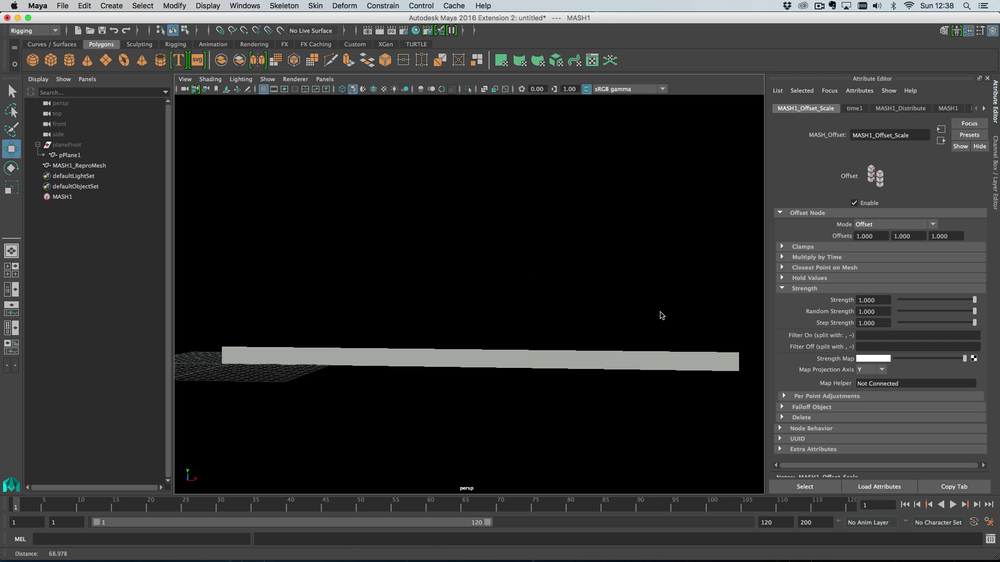
- Set the Offsets of MASH1_Offset_Scale to 0, 18, 0 to stretch the planes only in height
drag(881, 236, 852, 237)
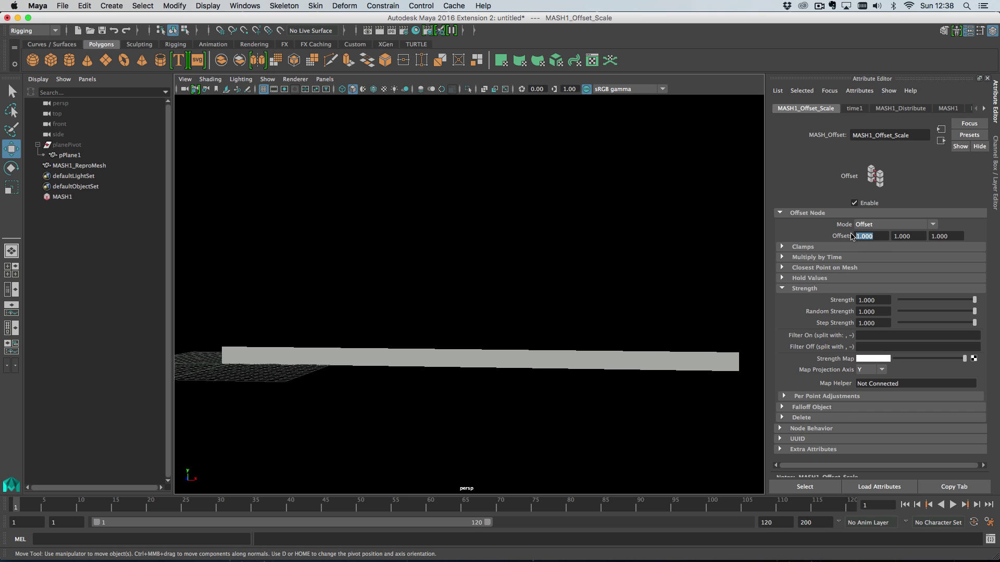
text(0)
key(Tab)
key(Tab)
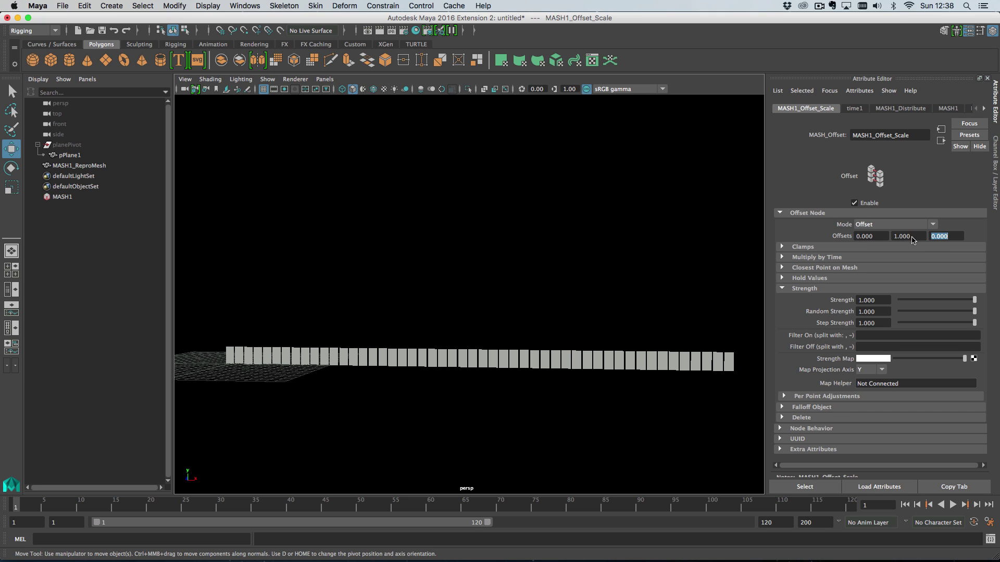
ctrl+drag(906, 238, 915, 240)
- Connect a Volume Noise texture to the Strength Map of MASH1_Offset_Scale
alt+drag(518, 305, 583, 339)
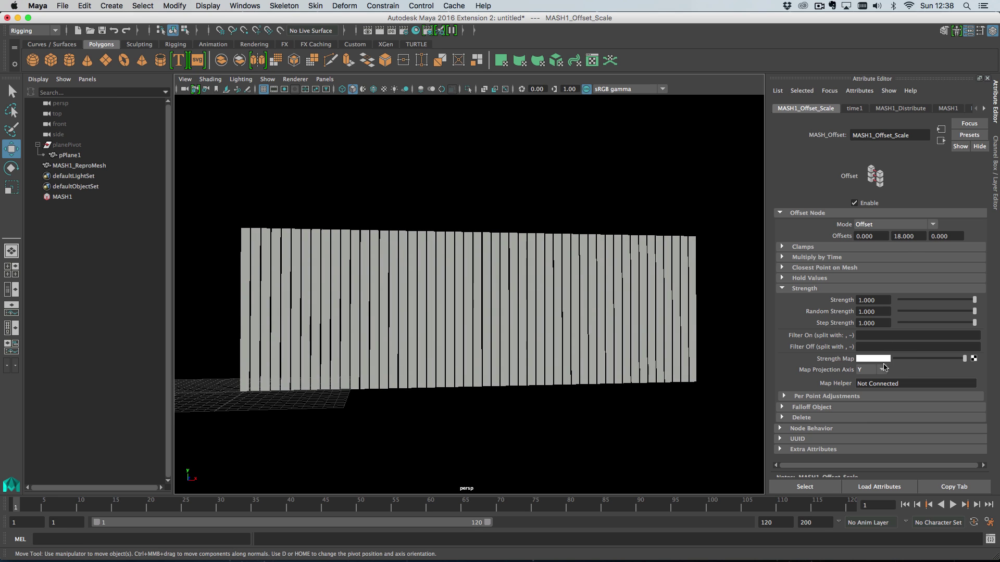
mouse_move(962, 365)
mouse_down()
mouse_move(903, 363)
mouse_move(967, 364)
mouse_up()
click(973, 359)
scroll(444, 445, down, 5)
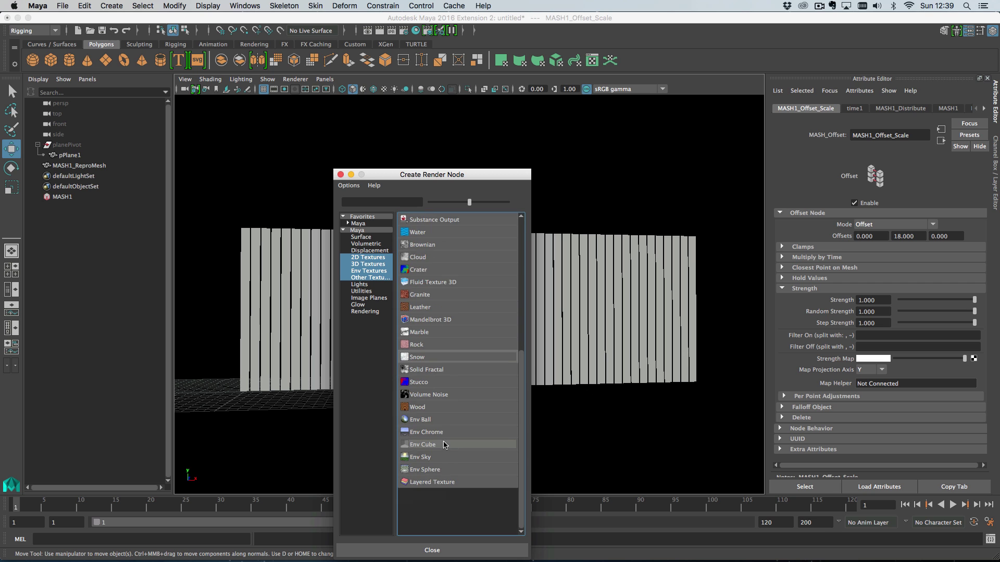
click(426, 394)
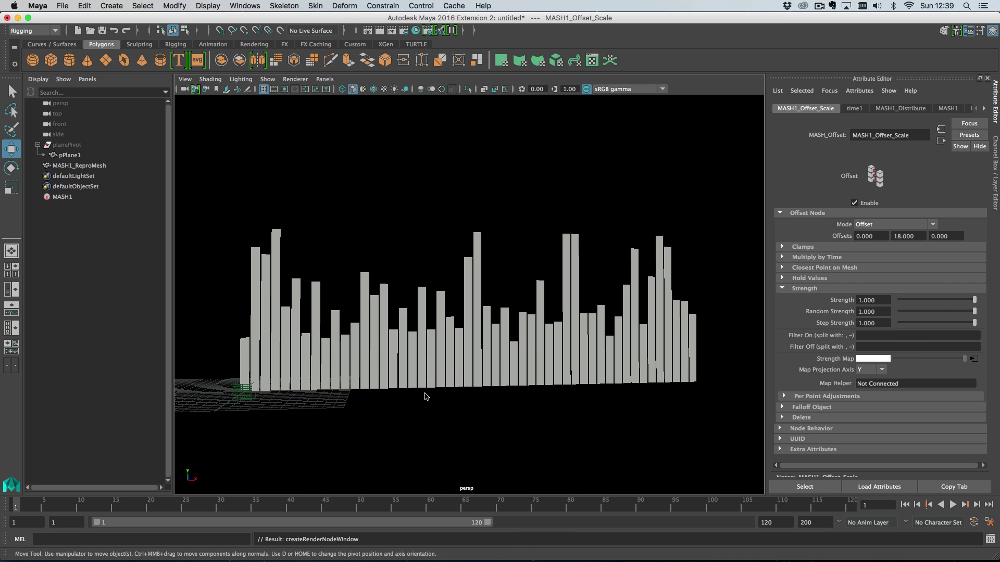
- Scale the place3dTexture1 placement node uniformly to 14.817
click(251, 398)
key(r)
drag(255, 389, 689, 415)
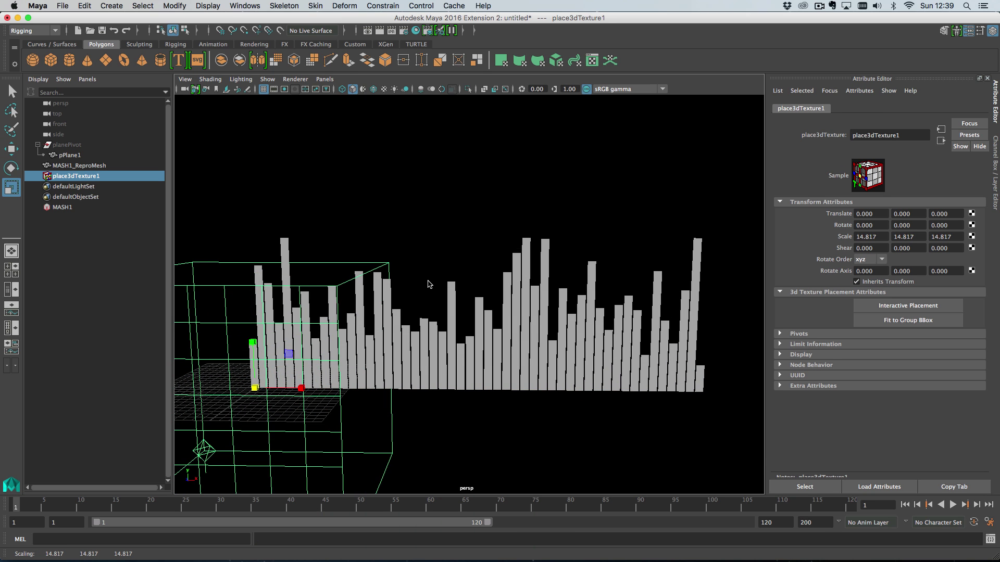
- Open the volumeNoise1 texture from the offset node's Strength Map and set its Frequency to 2
click(70, 208)
click(856, 110)
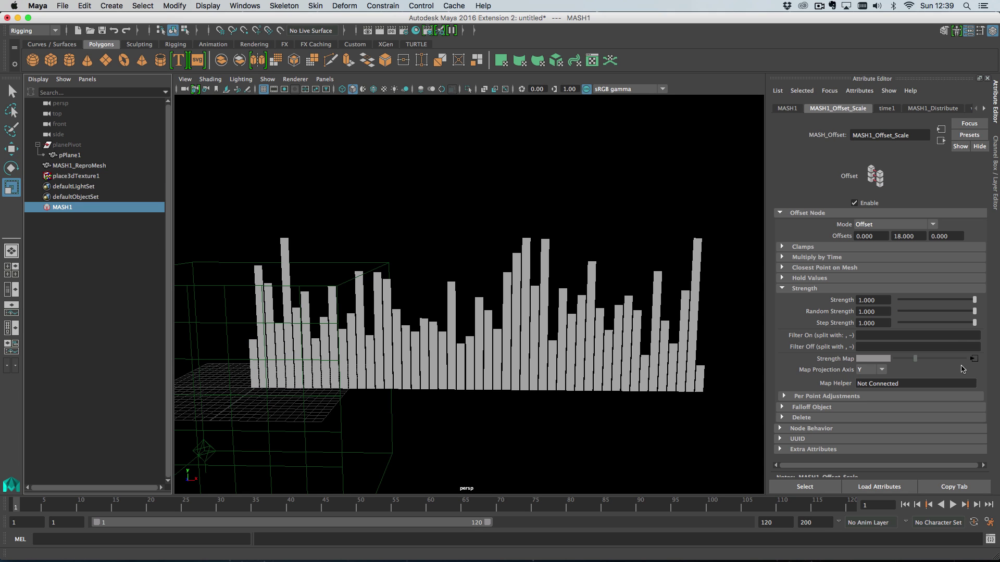
click(971, 360)
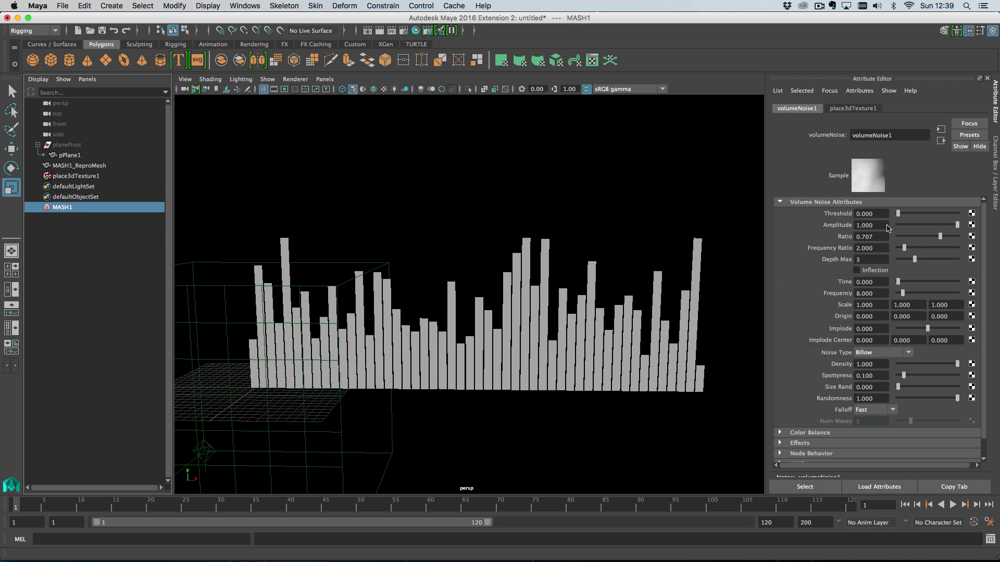
double_click(879, 295)
text(2)
key(Return)
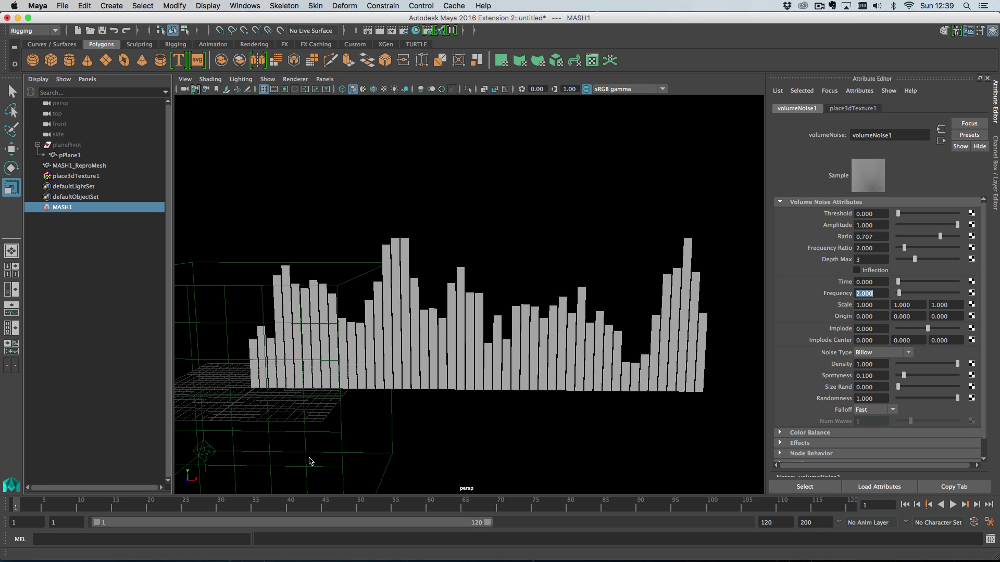
- Try moving place3dTexture1 along Z to vary the bar heights, and reset its Translate Z to 0
drag(274, 422, 302, 392)
key(w)
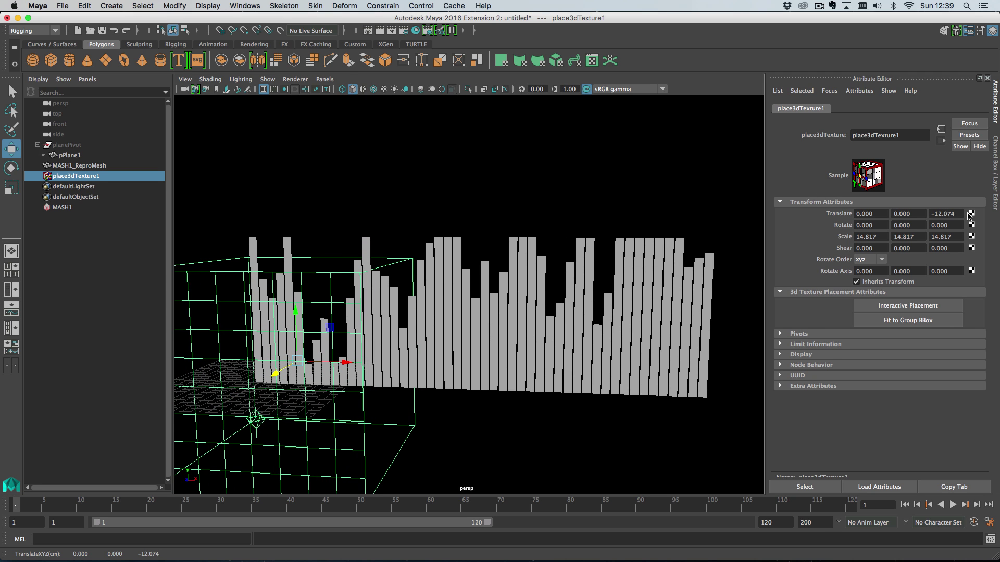
double_click(945, 214)
text(0)
key(Return)
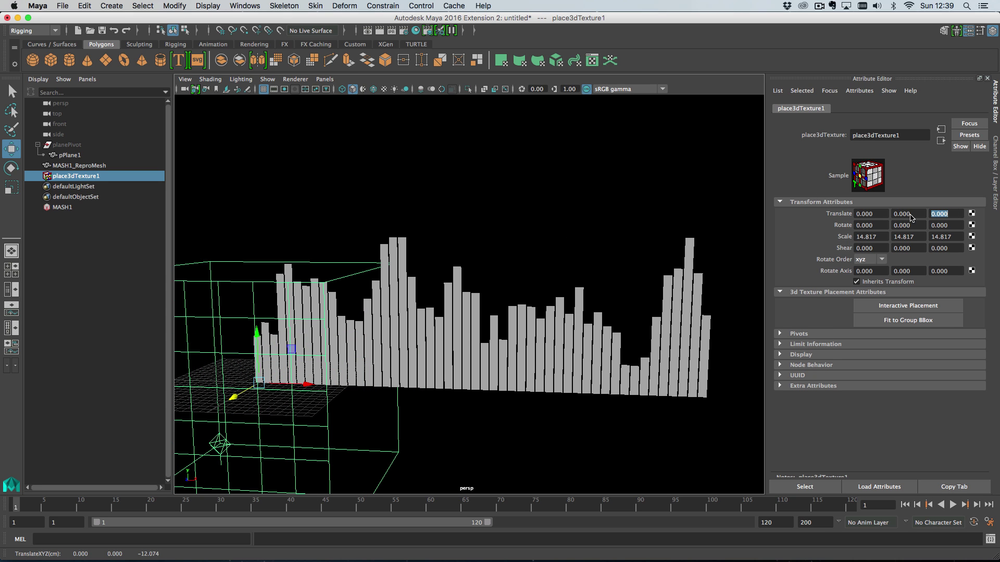
- Keyframe place3dTexture1's Translate Z at 0 on frame 1 and at -9.323 on frame 120
right_click(937, 220)
click(917, 297)
click(847, 504)
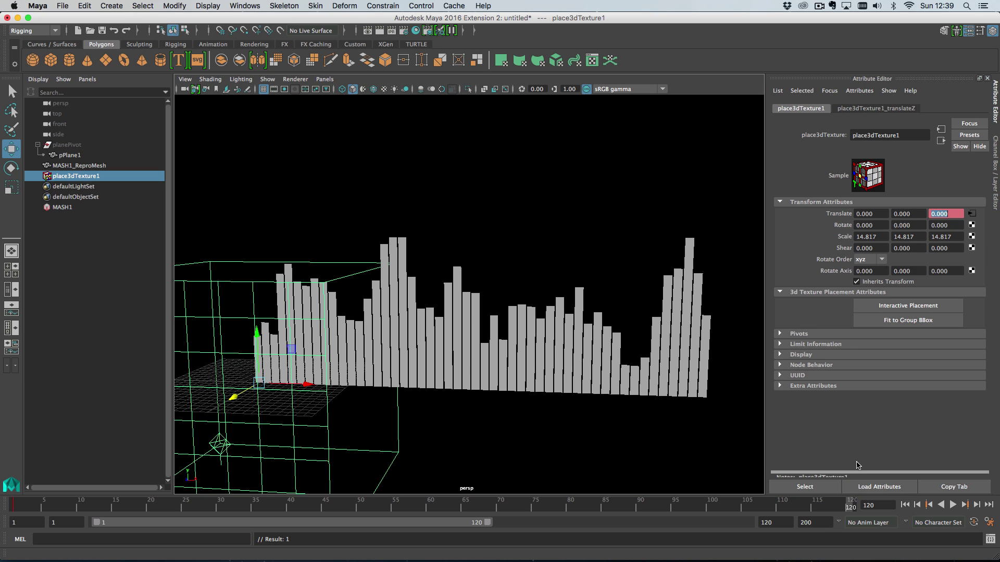
drag(234, 399, 995, 239)
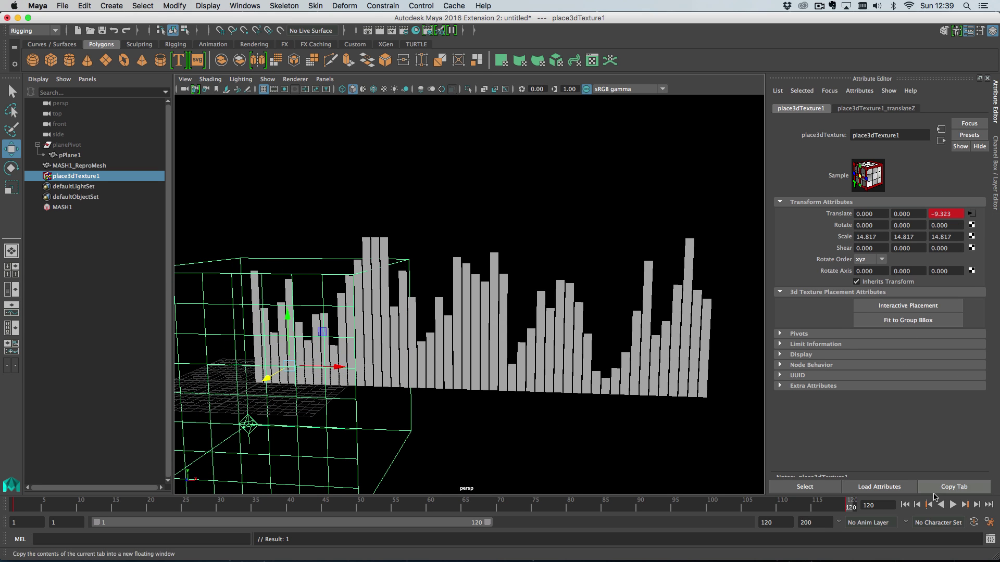
- Play back the timeline to check the animated bar heights, then stop playback
click(953, 505)
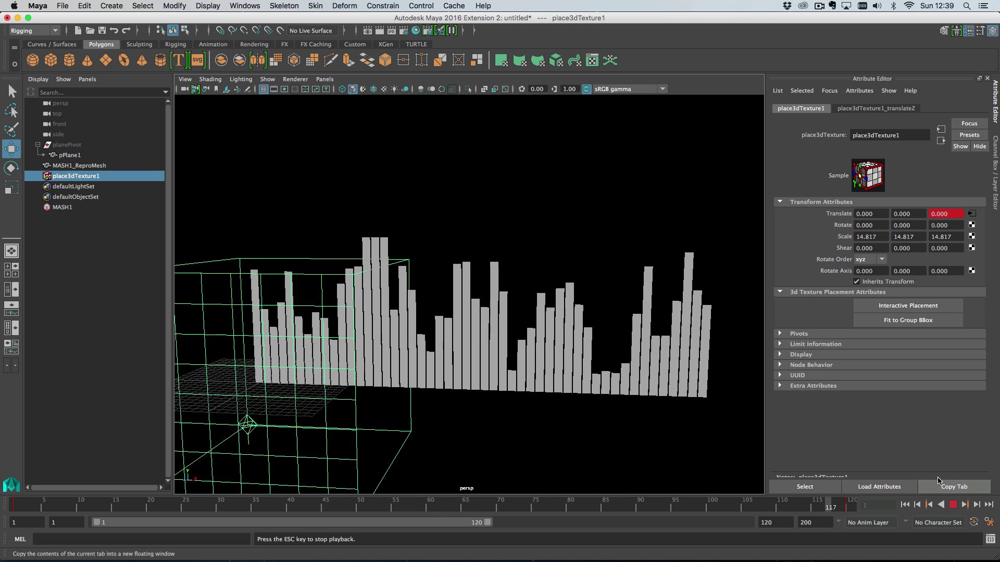
click(629, 374)
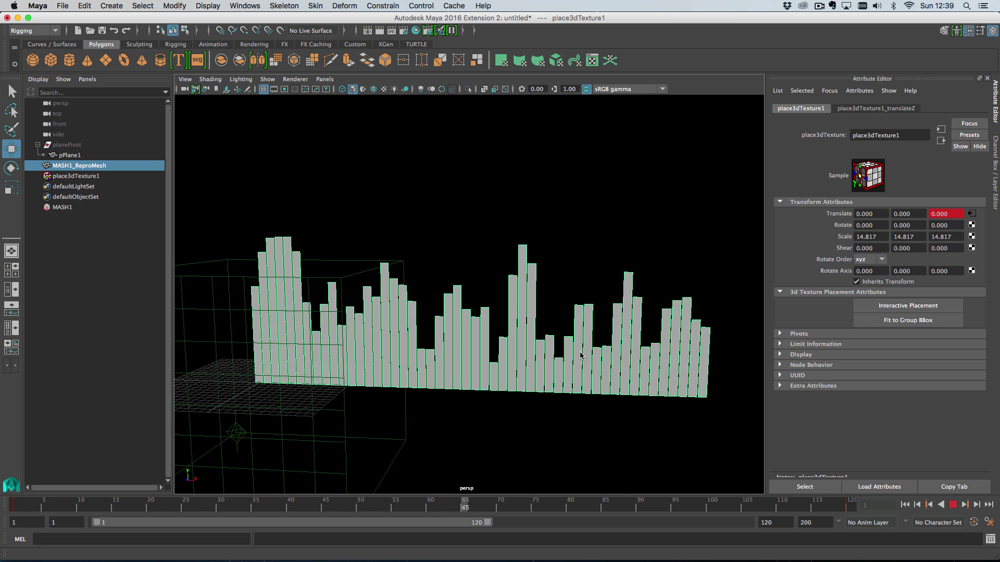
key(Escape)
click(455, 6)
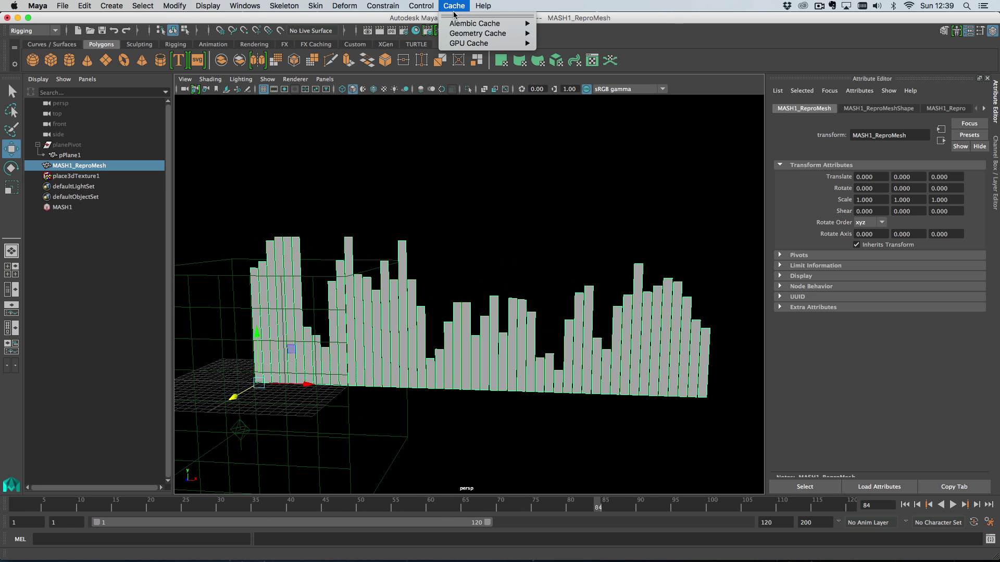
mouse_move(474, 24)
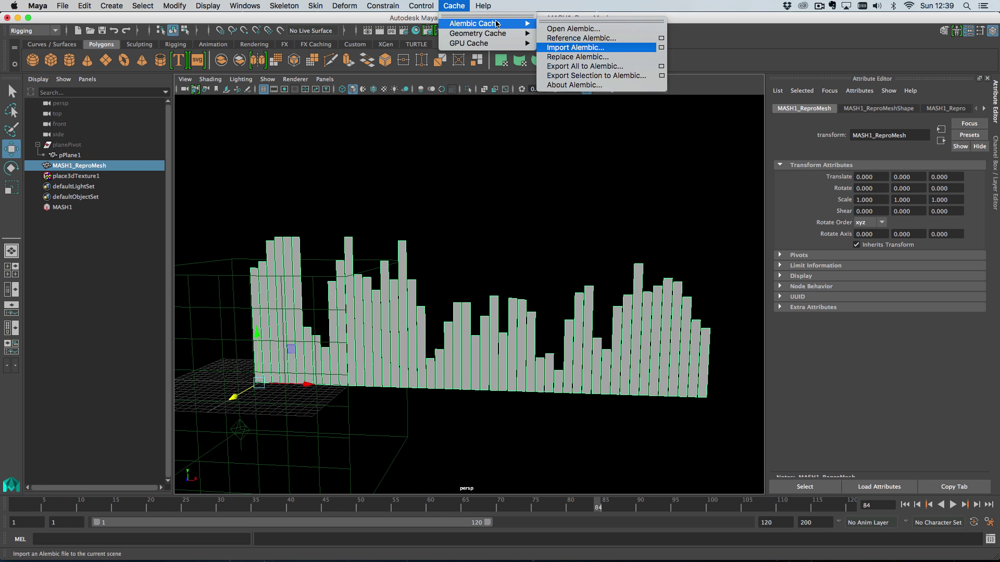
click(451, 5)
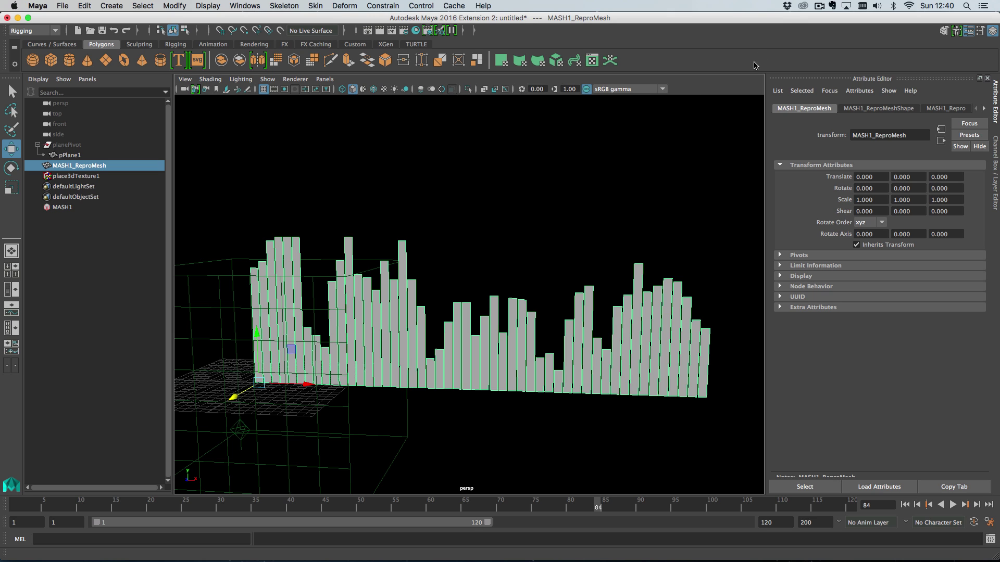
click(819, 6)
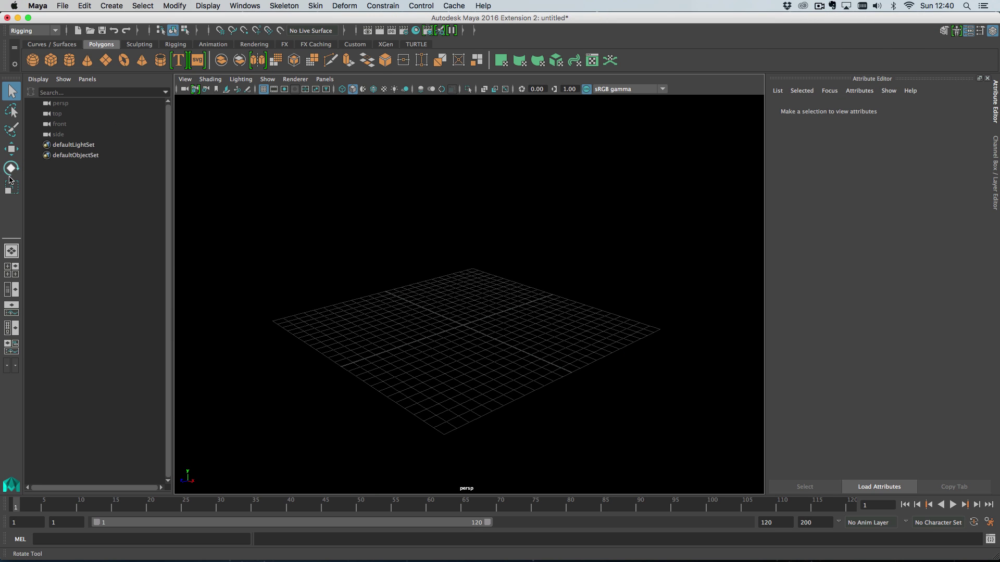
- Review the HUD.mov reference animation in QuickTime Player by scrubbing through it, and return to Maya
drag(0, 81, 671, 83)
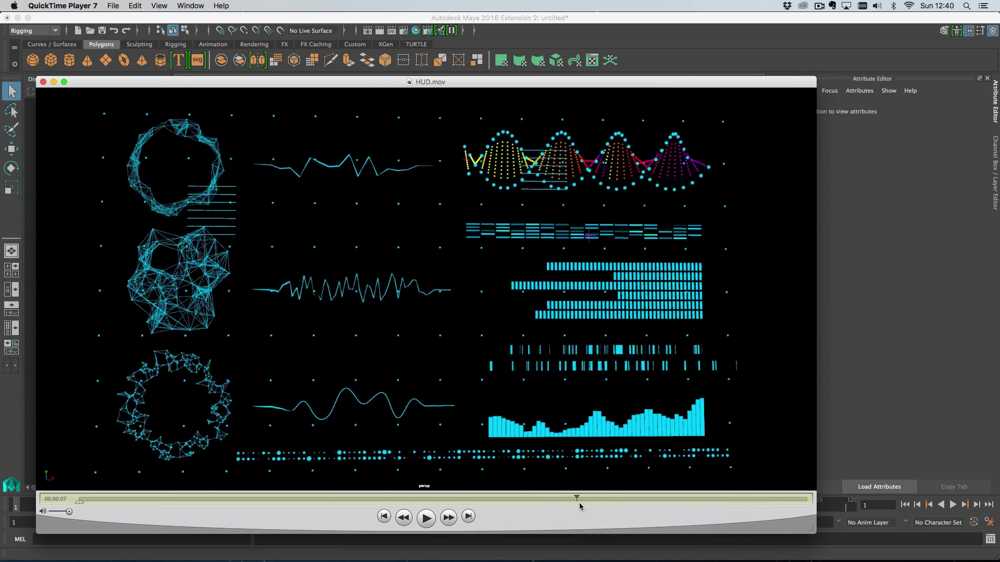
drag(551, 504, 492, 499)
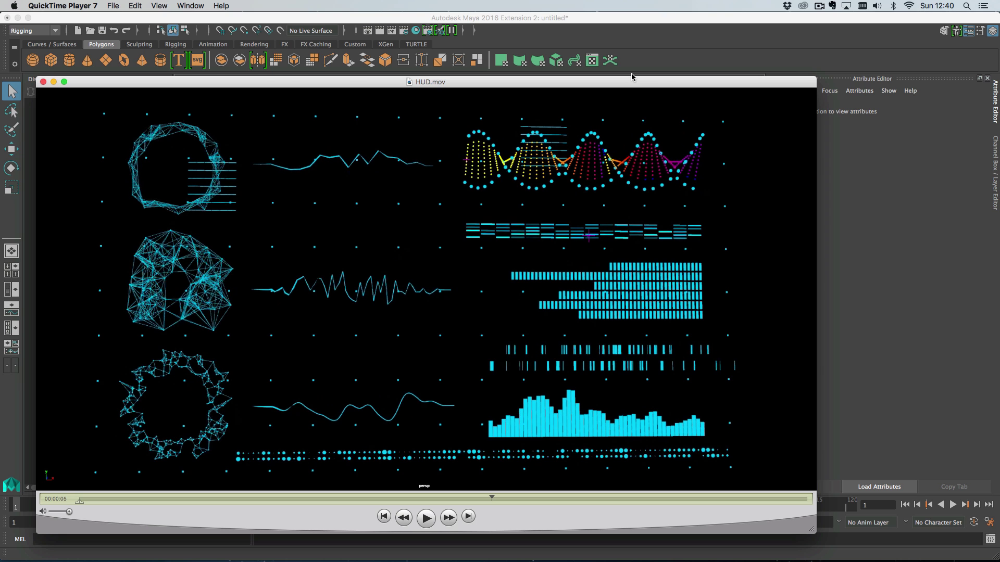
drag(632, 76, 15, 99)
click(134, 73)
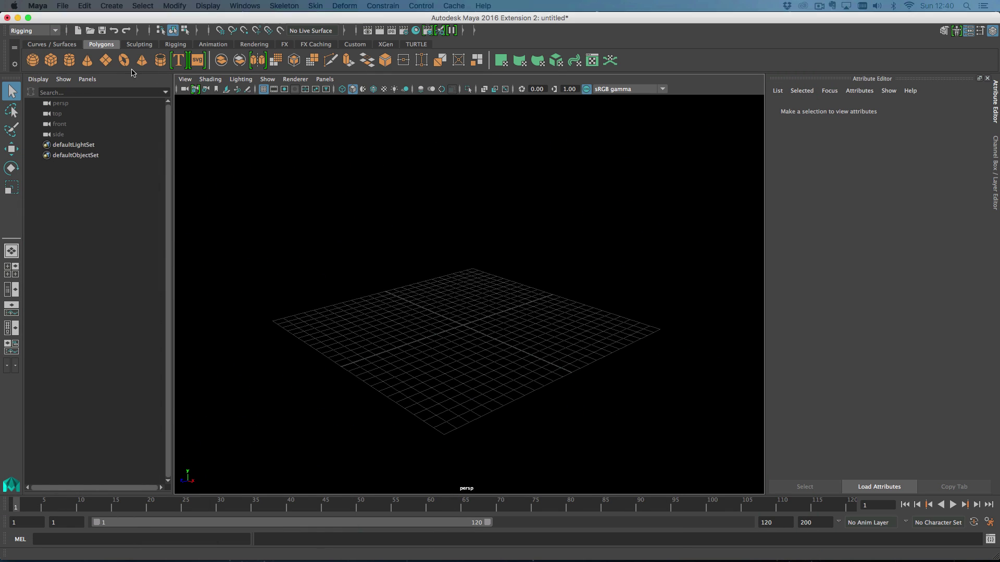
- Create a polygon plane in the empty scene and set its Subdivisions Width and Height to 1
click(105, 60)
alt+drag(458, 241, 547, 339)
click(879, 108)
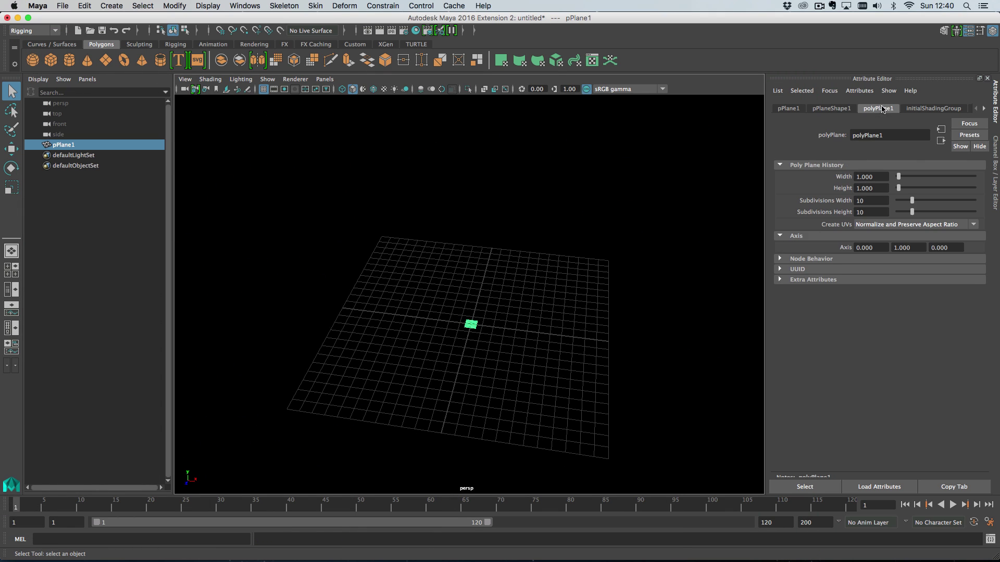
mouse_move(912, 201)
mouse_down()
mouse_move(898, 201)
mouse_move(898, 212)
mouse_up()
- Create a MASH network from the plane and set its Distribution Type to Grid
alt+drag(495, 322, 239, 178)
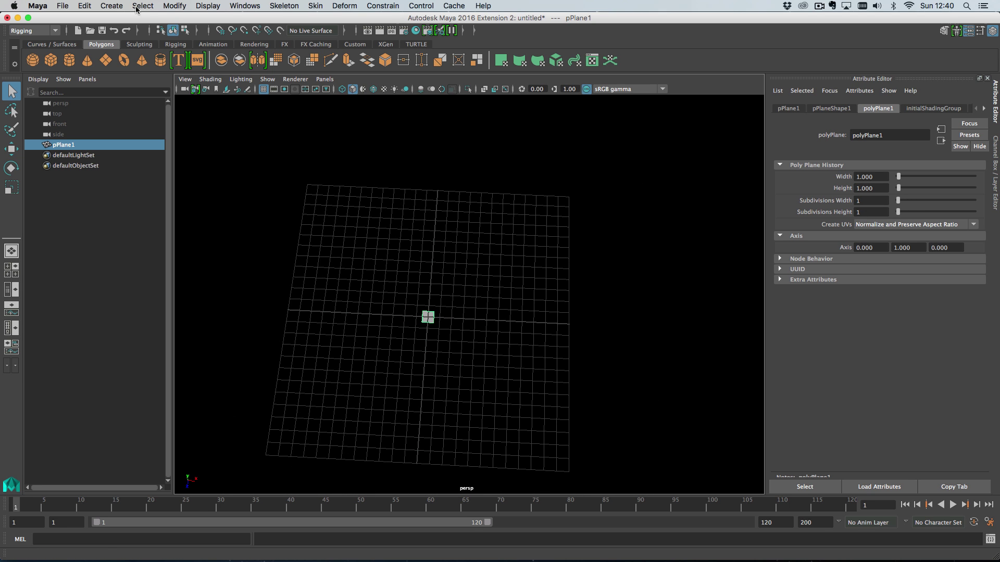
click(111, 6)
mouse_move(208, 244)
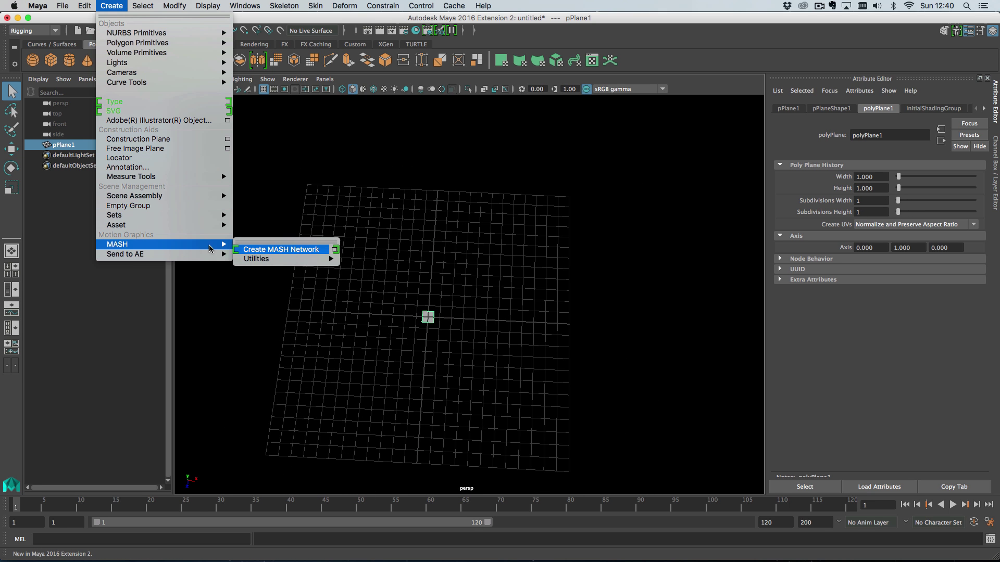
click(264, 250)
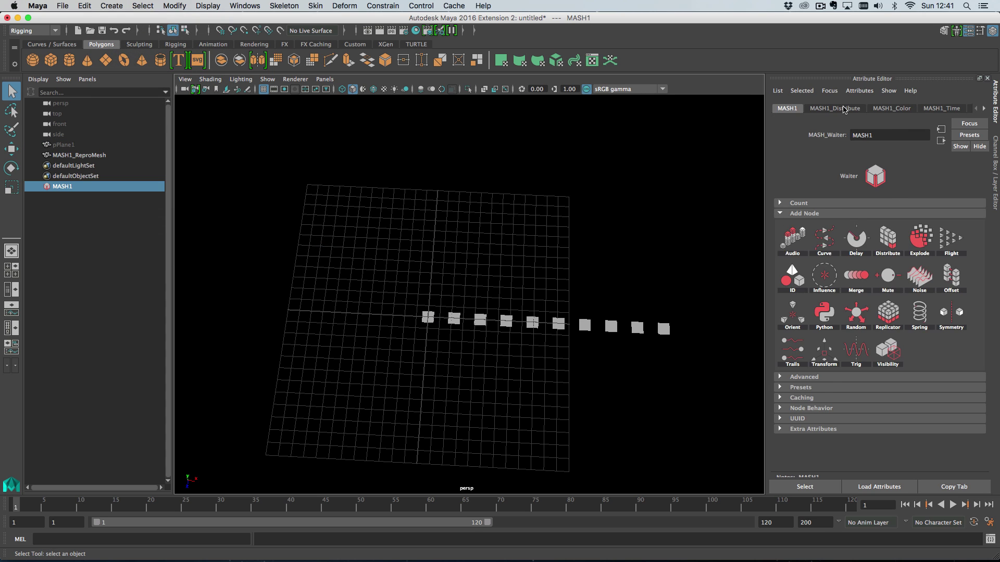
click(844, 109)
click(881, 225)
click(904, 269)
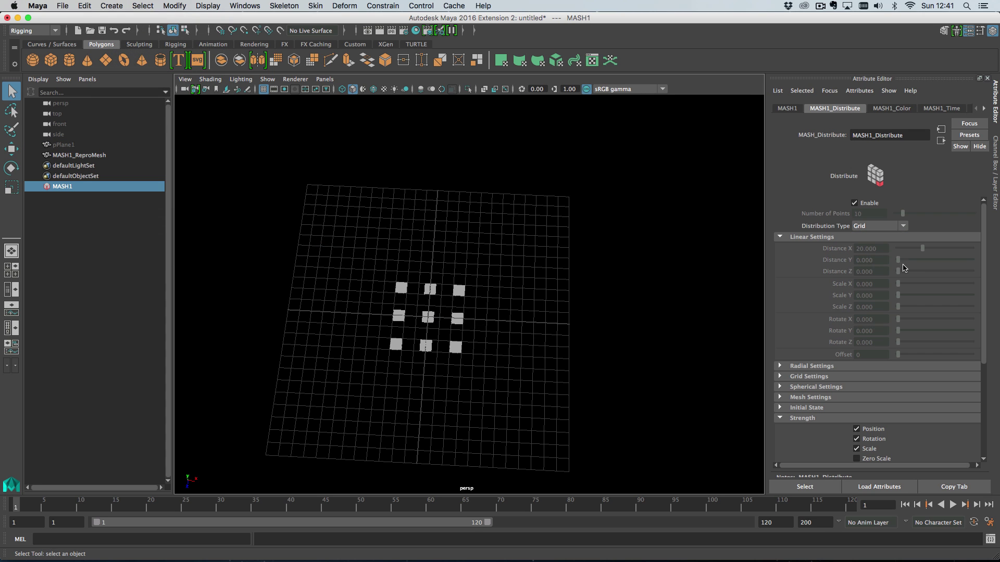
- Set Distance X to 60 in the Grid Settings of MASH1_Distribute
click(882, 237)
click(810, 258)
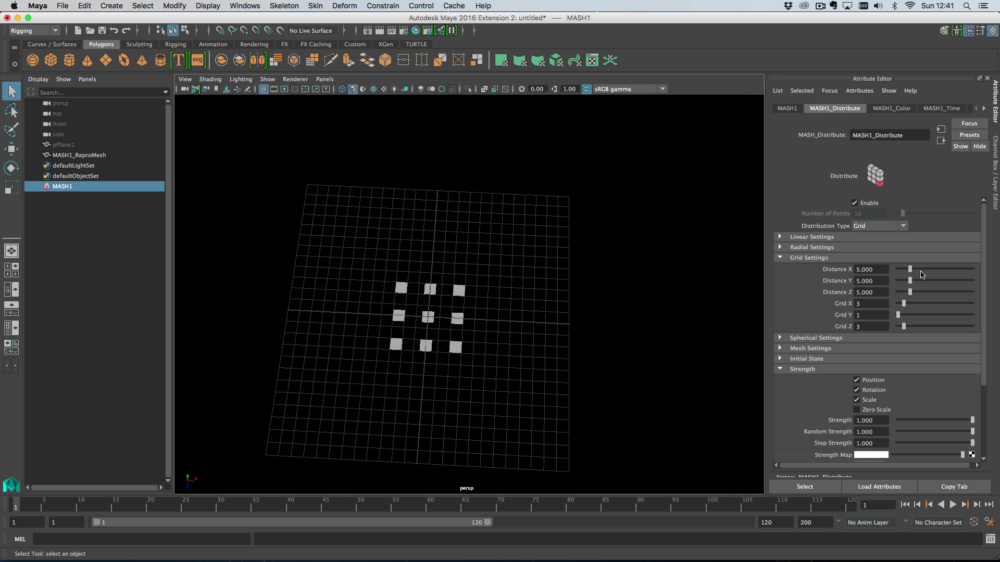
drag(910, 269, 999, 281)
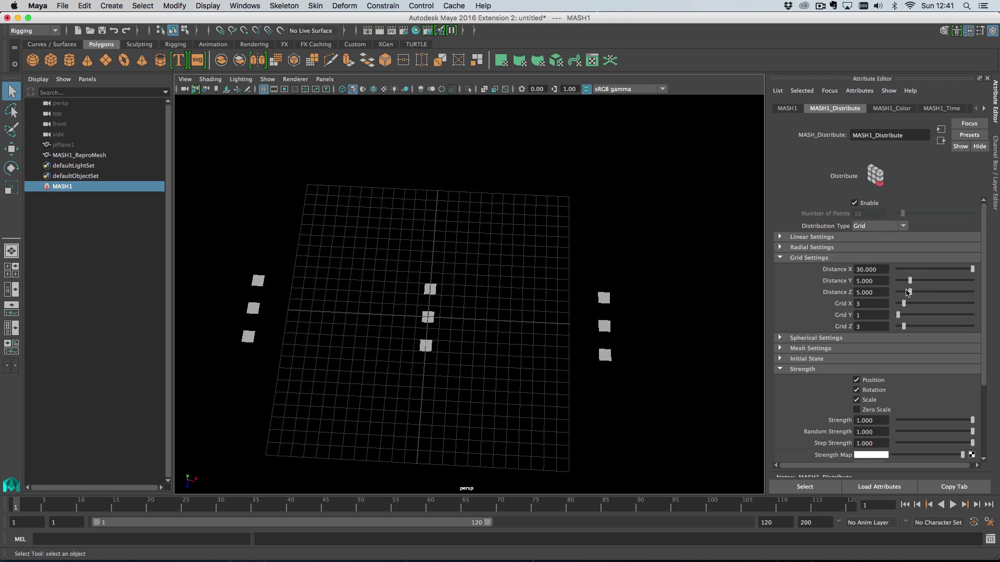
double_click(873, 268)
drag(875, 272, 845, 269)
text(60)
key(Return)
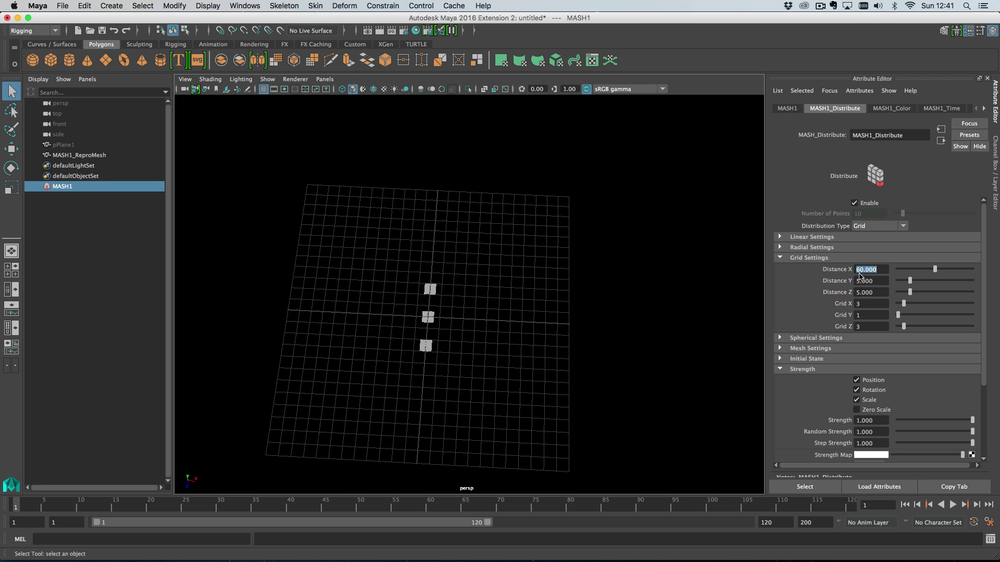
- Set Grid X to 25 and Grid Z to 5 to form five long rows of planes
drag(904, 303, 973, 304)
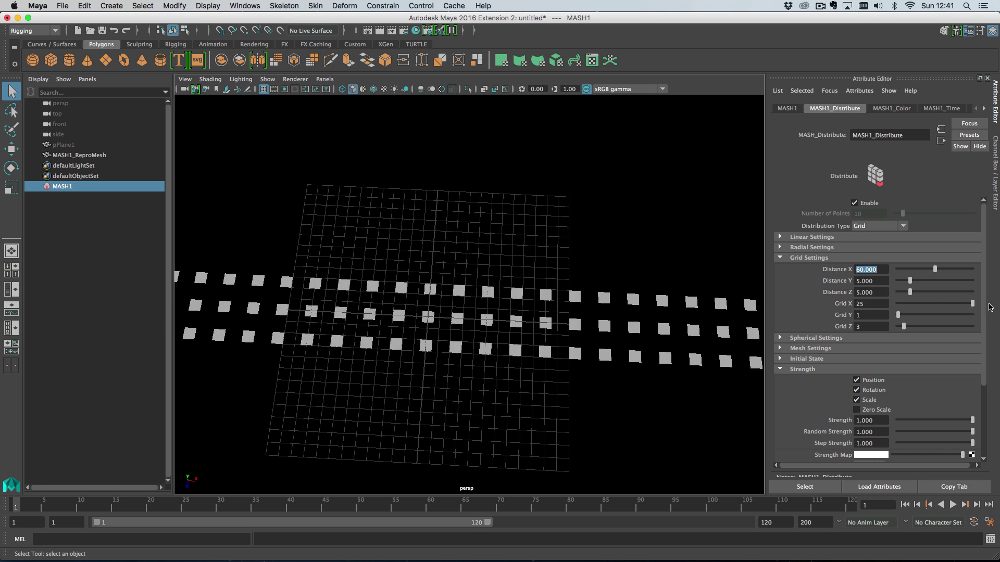
scroll(573, 304, down, 2)
alt+drag(573, 303, 543, 311)
drag(906, 327, 911, 327)
alt+drag(657, 325, 641, 312)
alt+middle_drag(640, 312, 642, 312)
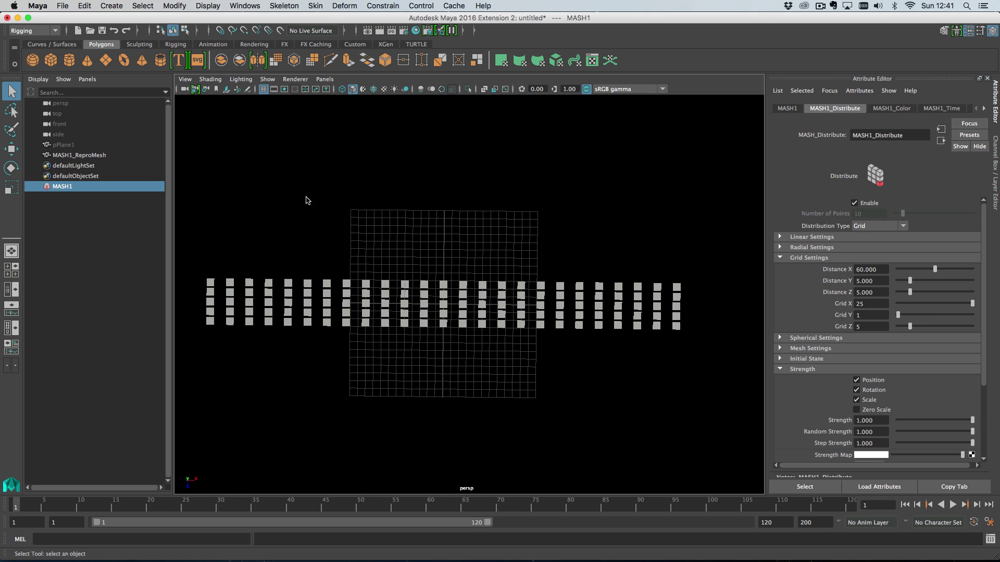
- Scale the source plane pPlane1 to about 2.345 along X and shrink it along Z to form thin dashes
click(89, 146)
key(r)
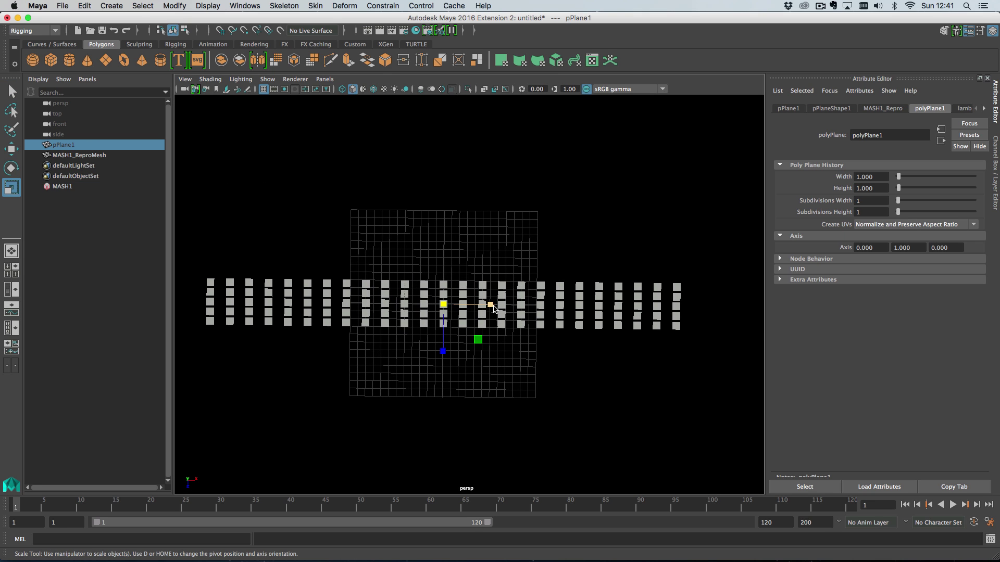
drag(494, 307, 539, 309)
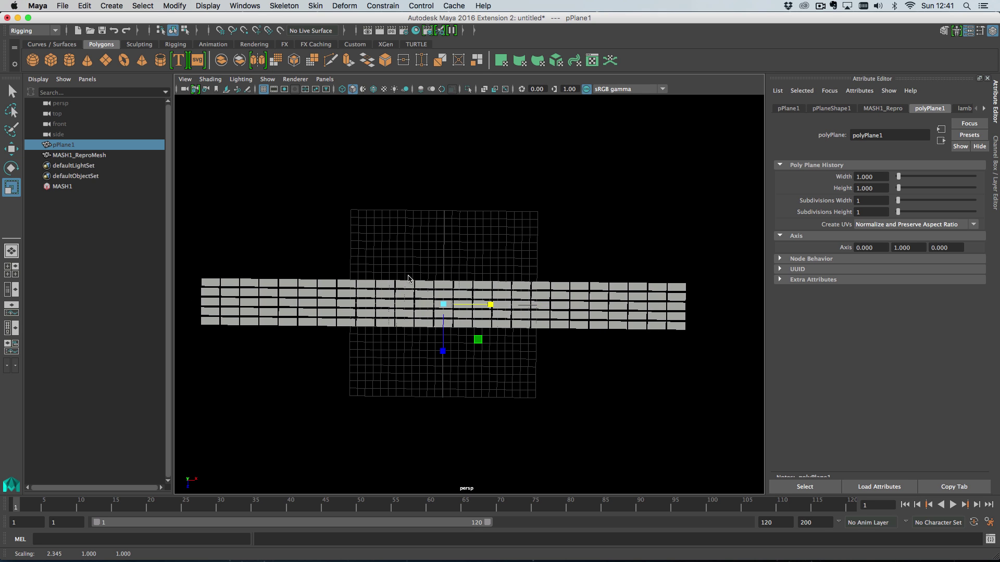
drag(443, 351, 542, 332)
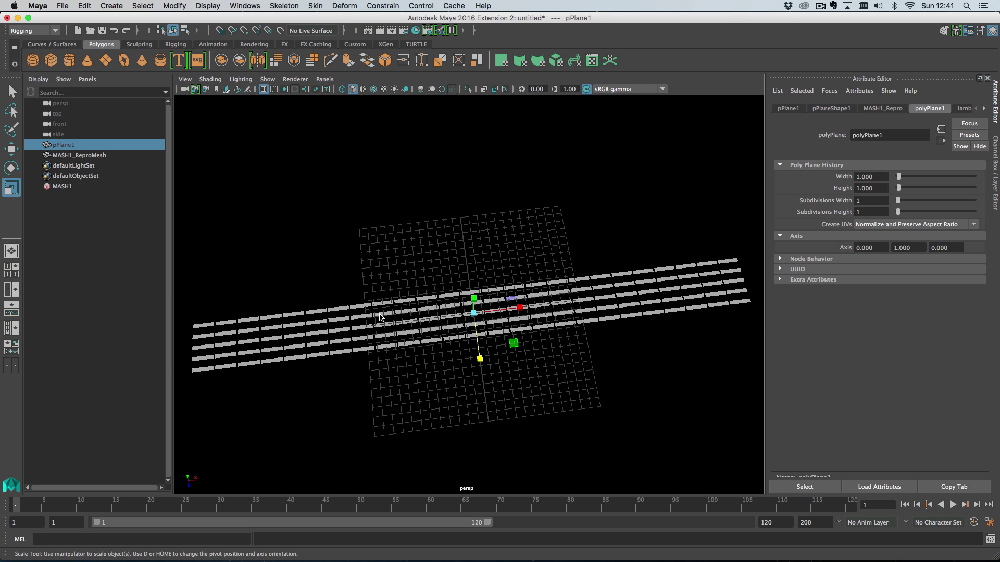
- Open the Color node of the MASH1 network
click(93, 186)
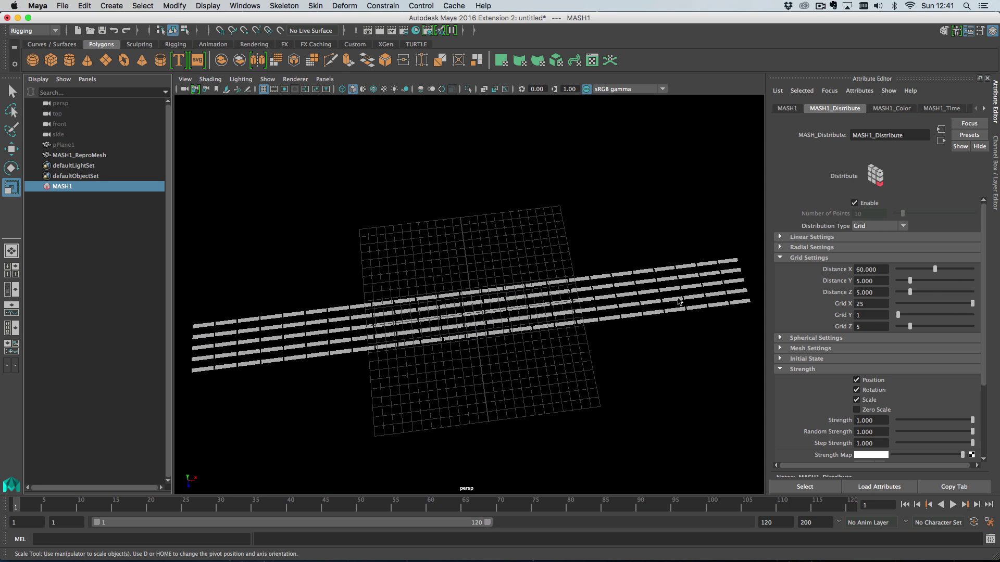
click(786, 108)
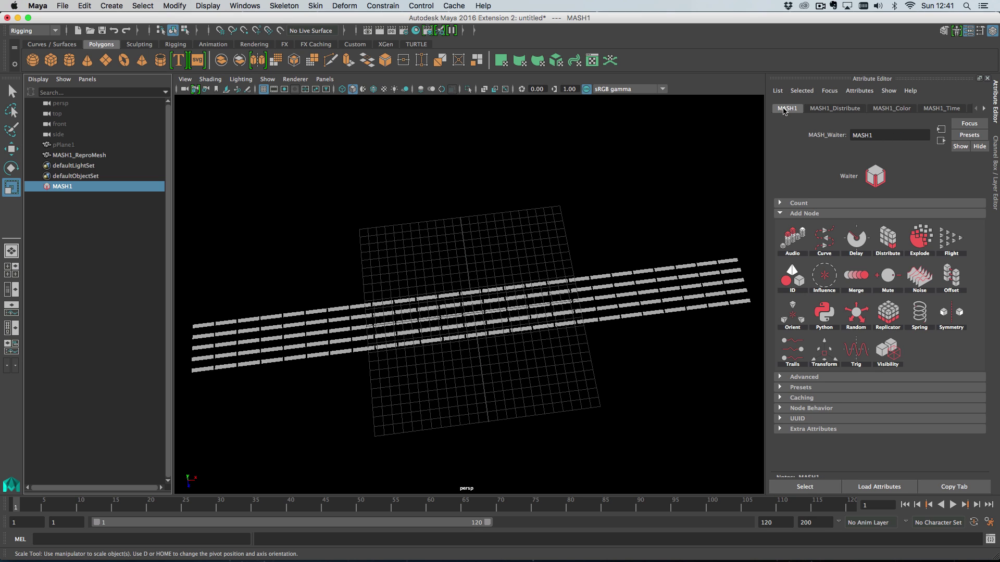
click(893, 108)
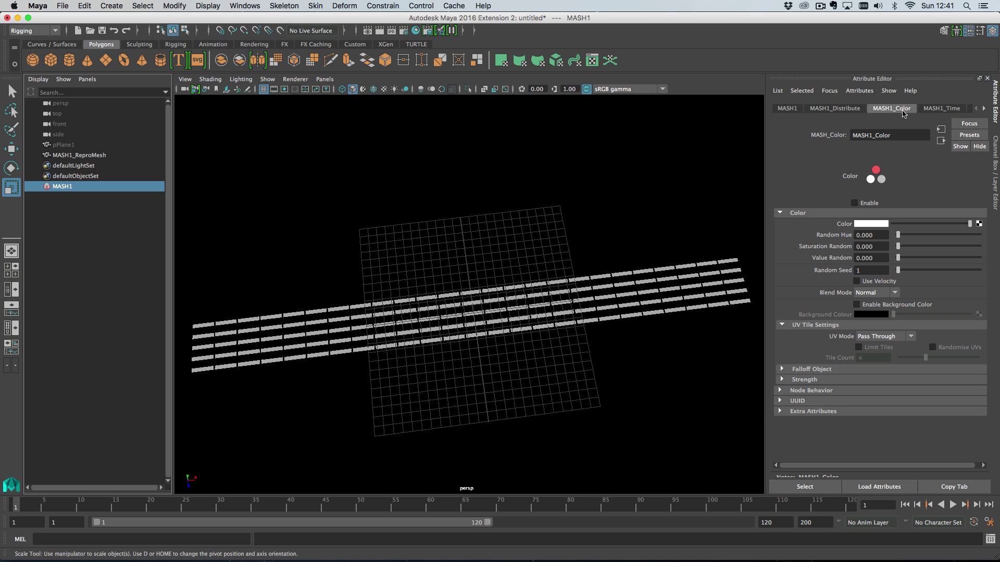
- Select MASH1_ReproMesh, change from Rigging to the Modeling command set, and toggle the mesh's Display Colors attribute
click(555, 314)
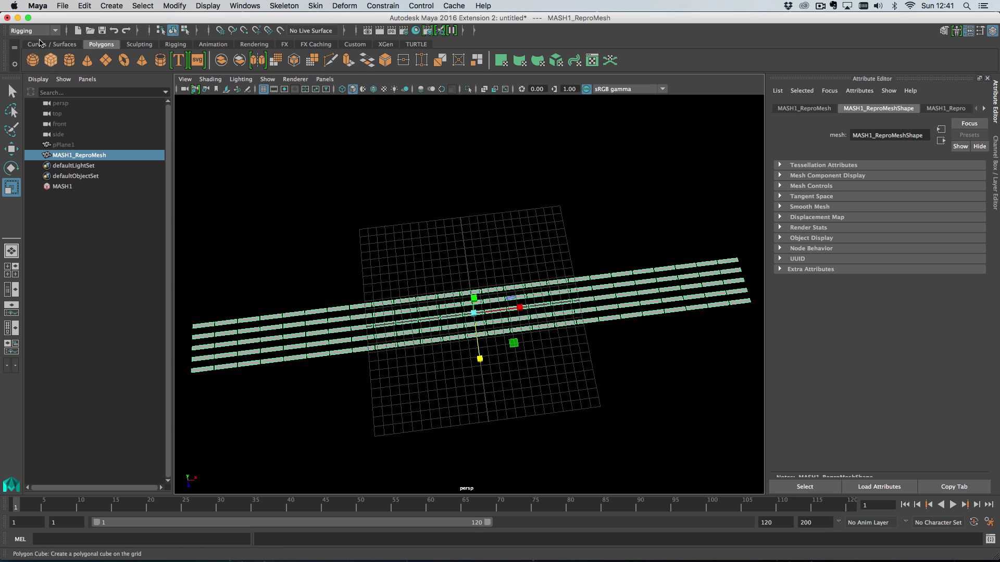
click(34, 31)
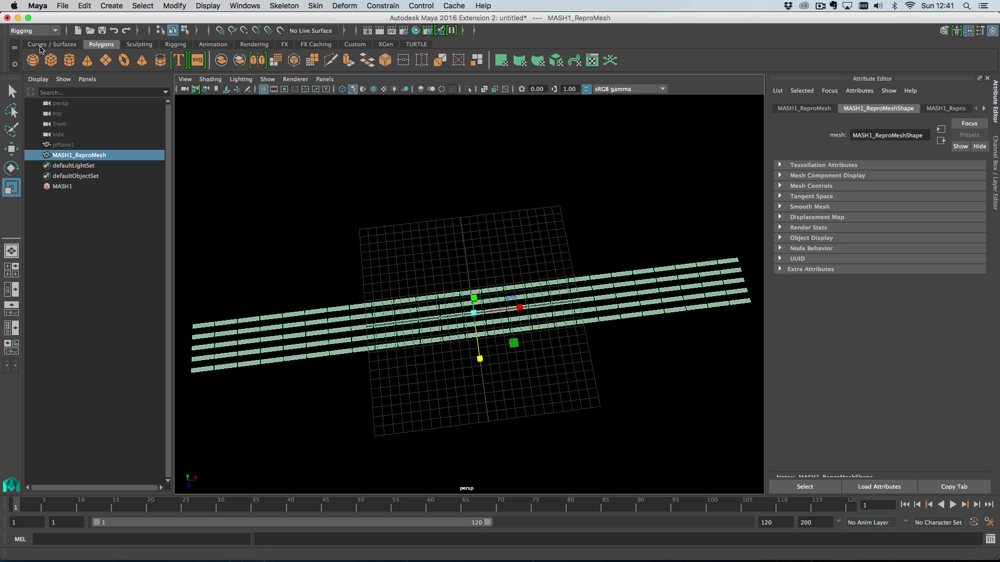
click(37, 41)
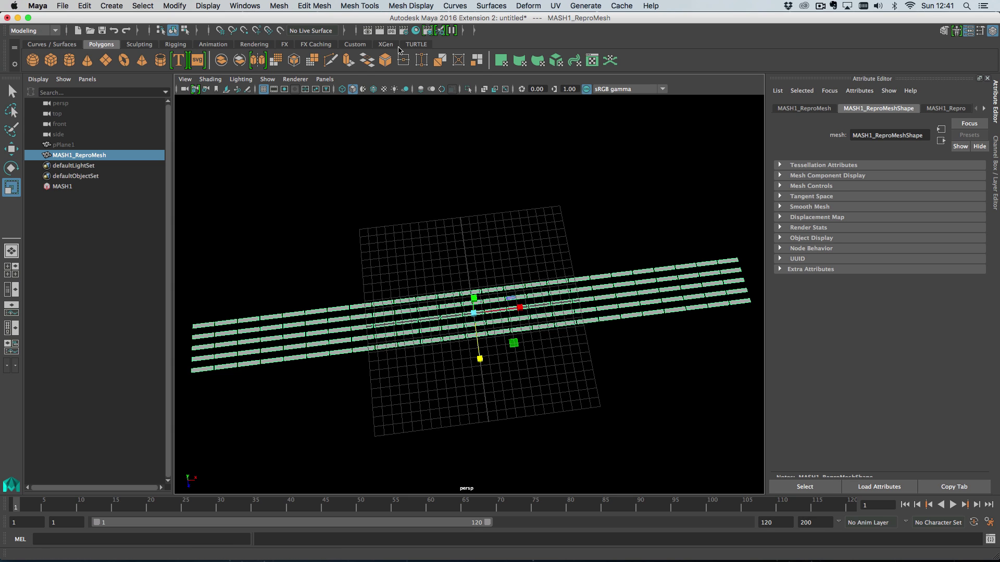
click(411, 6)
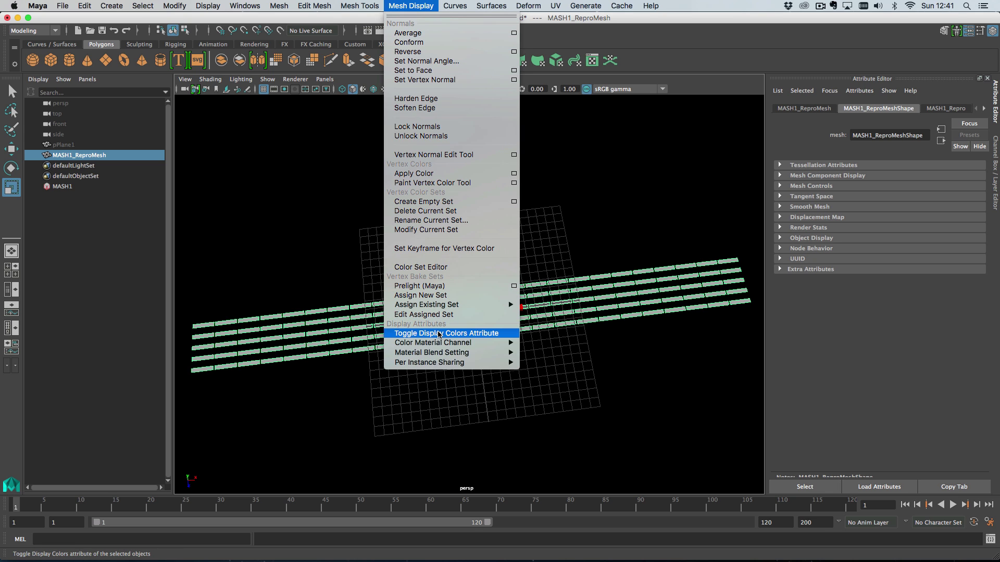
click(460, 333)
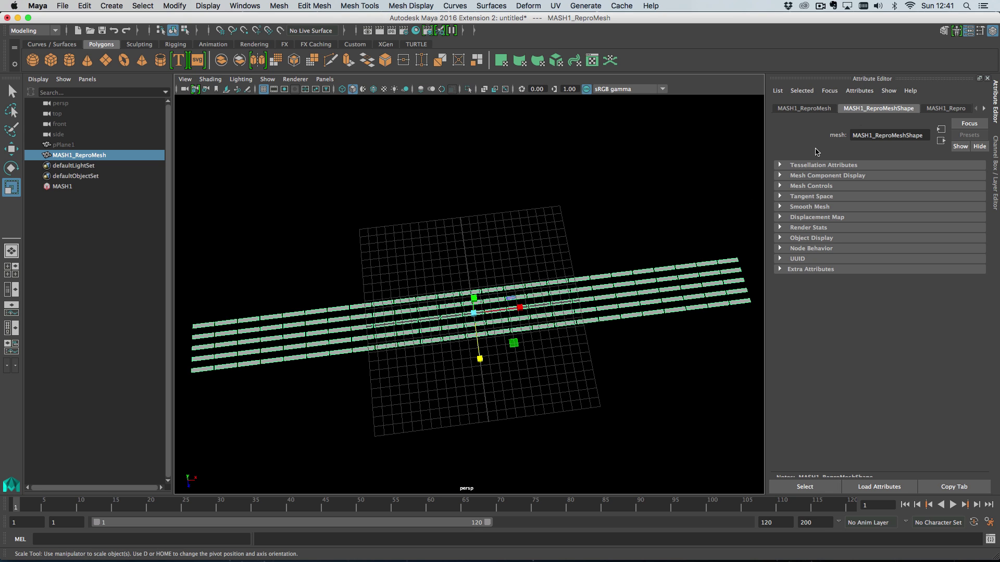
- Enable Color Per Vertex in the output attributes of MASH1_Repro and return to the MASH1_Color node
click(945, 108)
scroll(839, 414, down, 1)
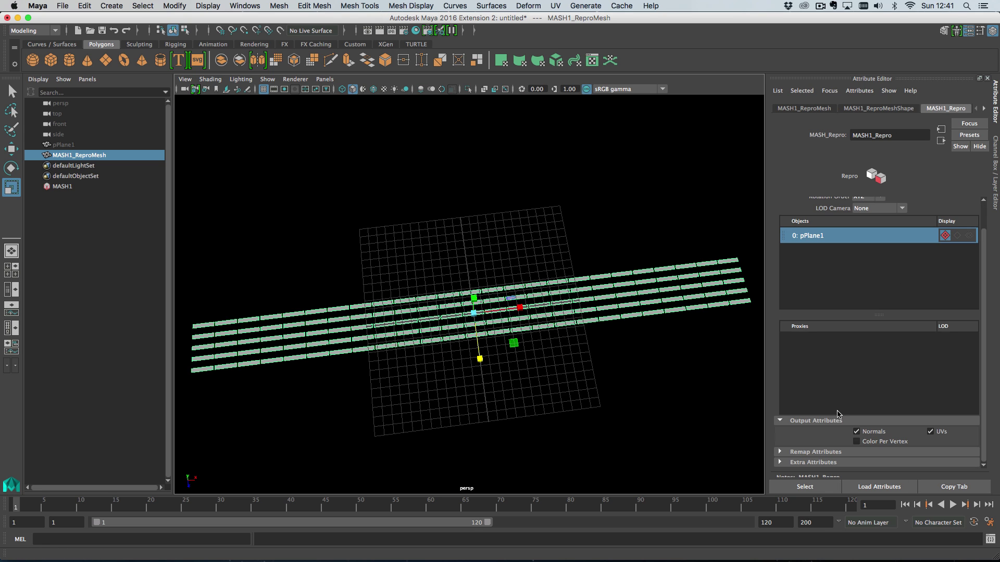
click(883, 443)
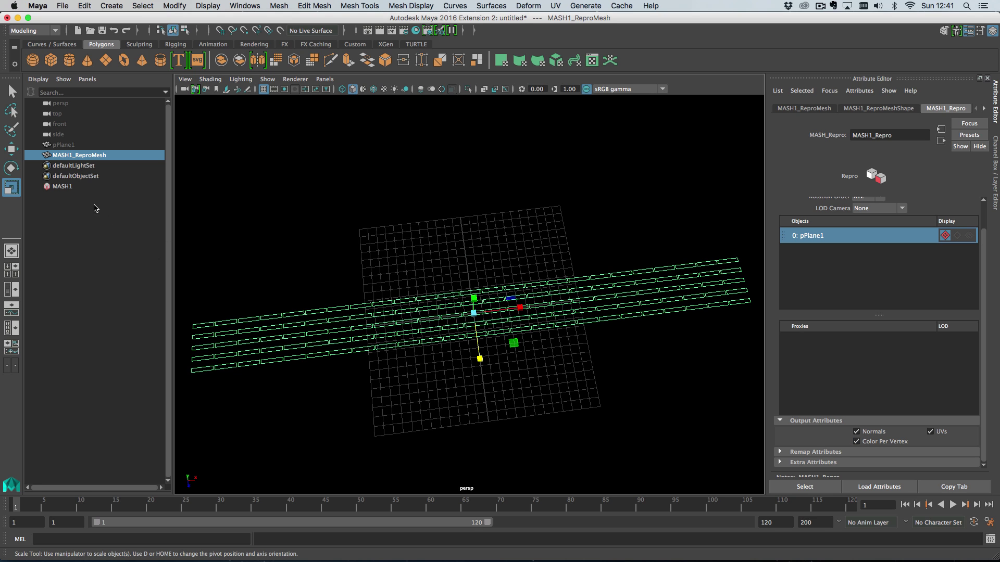
click(82, 188)
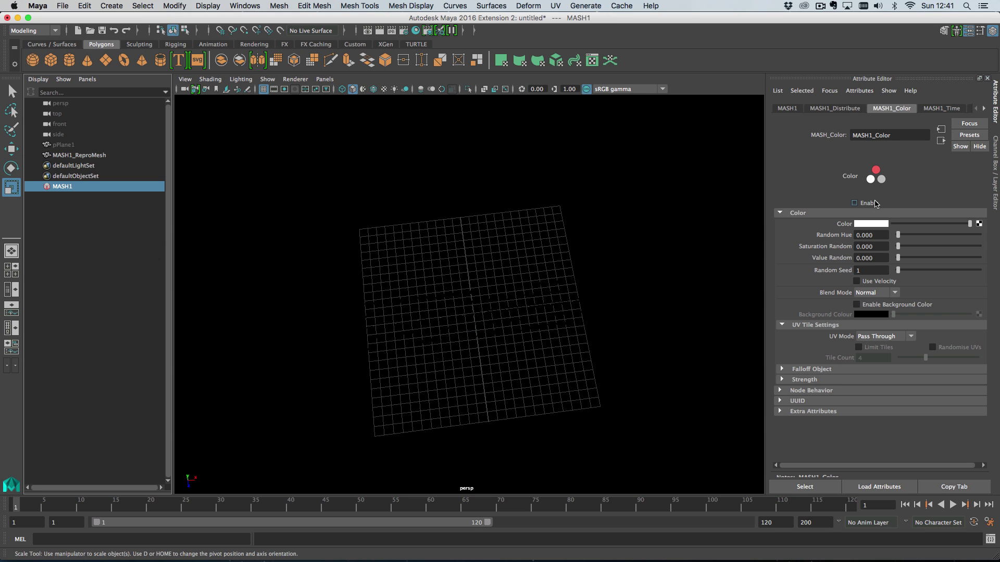
- Enable the MASH1_Color node and set its color to red
click(875, 203)
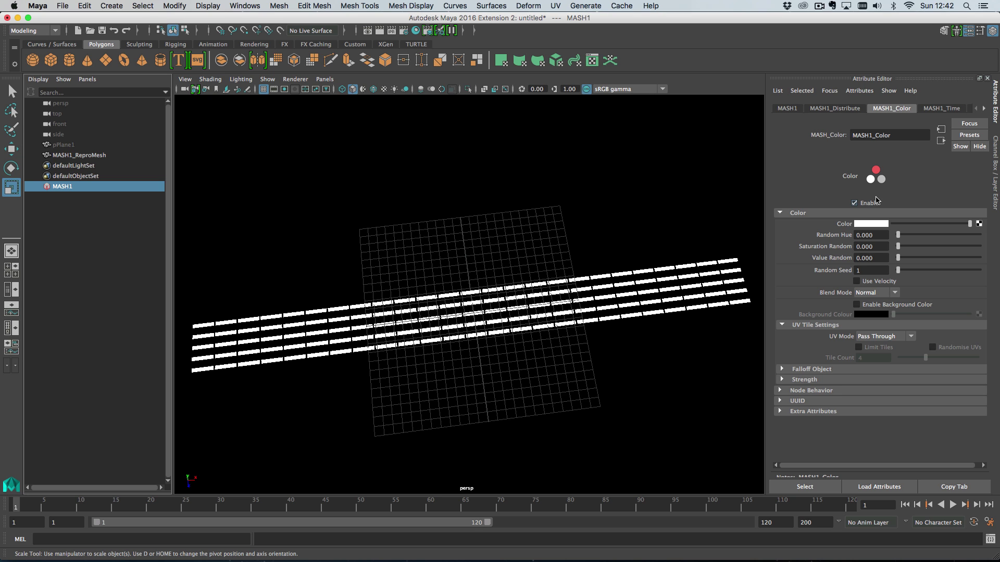
drag(943, 223, 971, 224)
click(883, 225)
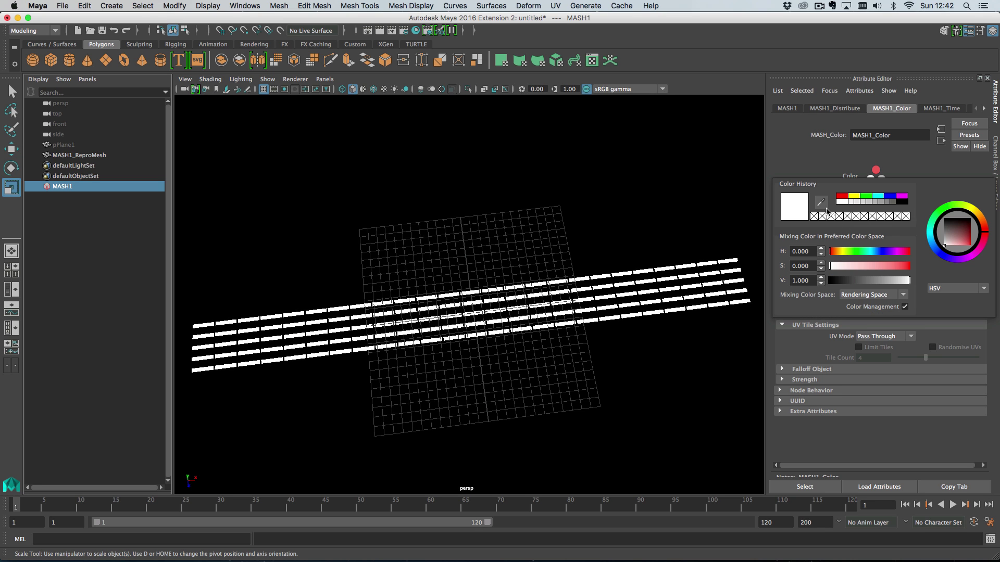
click(845, 200)
- Try random hue, saturation and value variation on the dashes, then reset all three to 0
mouse_move(898, 235)
mouse_down()
mouse_move(953, 238)
mouse_move(940, 238)
mouse_move(949, 247)
mouse_move(914, 270)
mouse_move(932, 272)
mouse_move(901, 247)
mouse_move(906, 257)
mouse_move(913, 239)
mouse_up()
drag(908, 274, 891, 270)
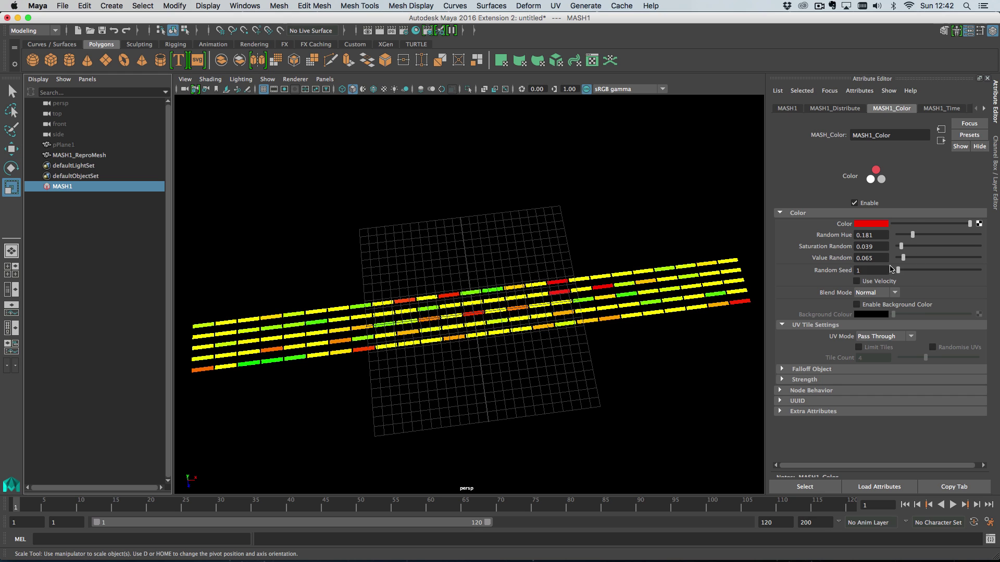
drag(912, 235, 897, 257)
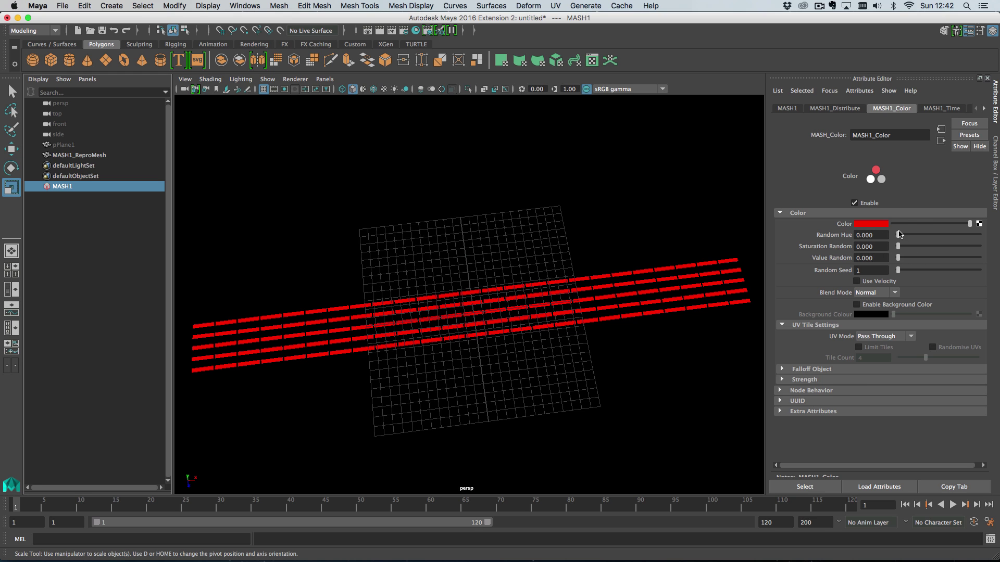
- Map a Volume Noise texture to the MASH color and scale its place3dTexture1 node uniformly to about 36.752
click(979, 224)
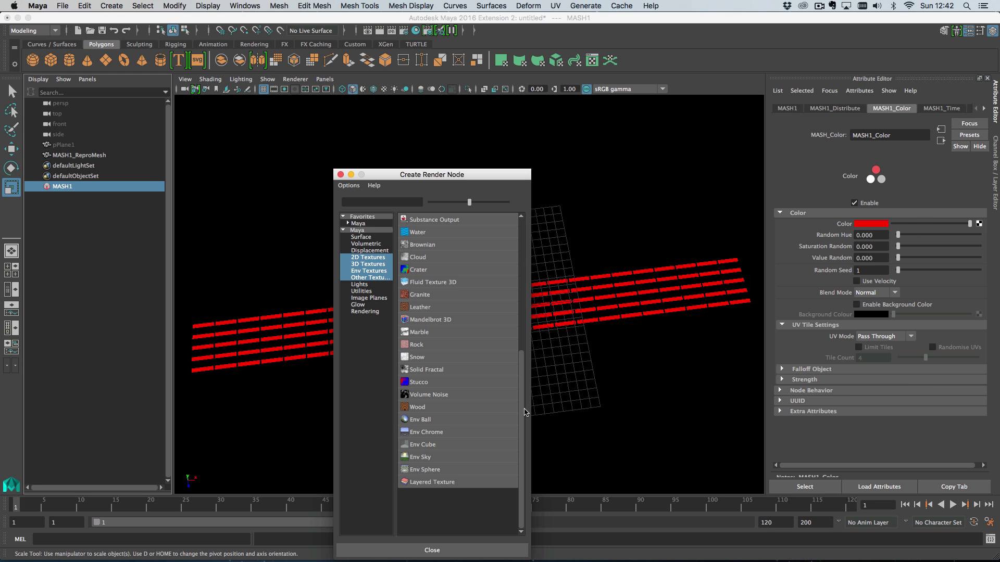
click(438, 395)
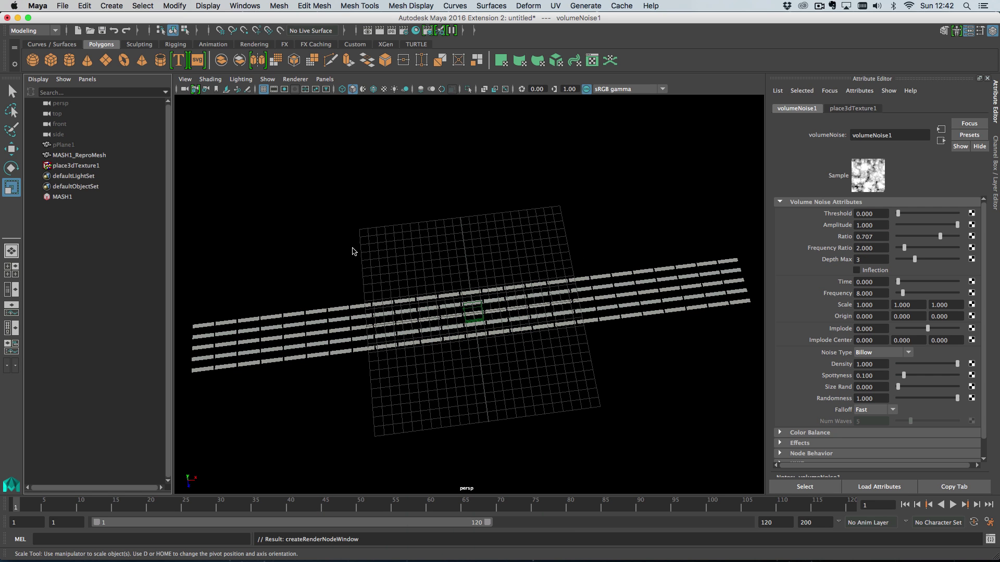
click(91, 166)
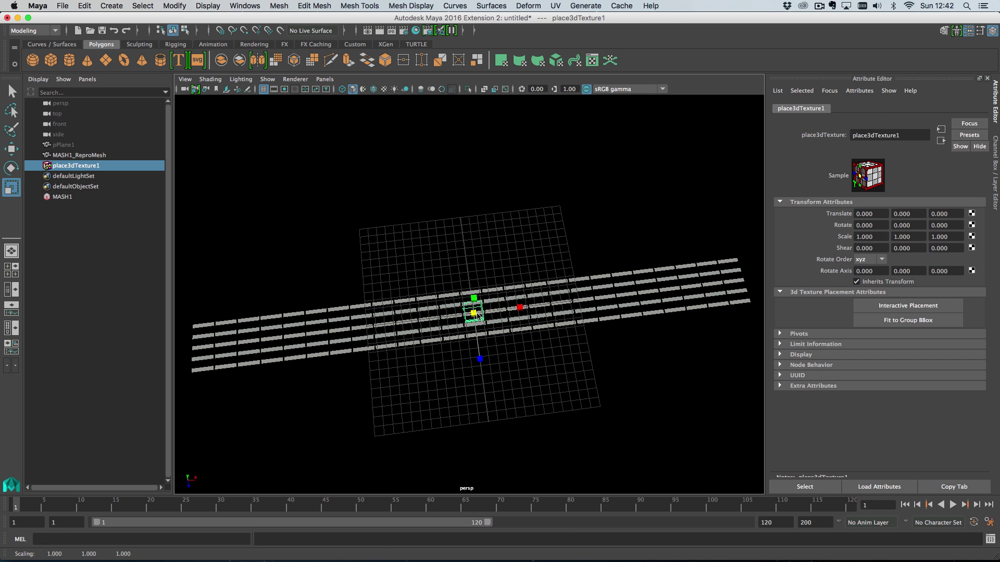
drag(474, 313, 996, 383)
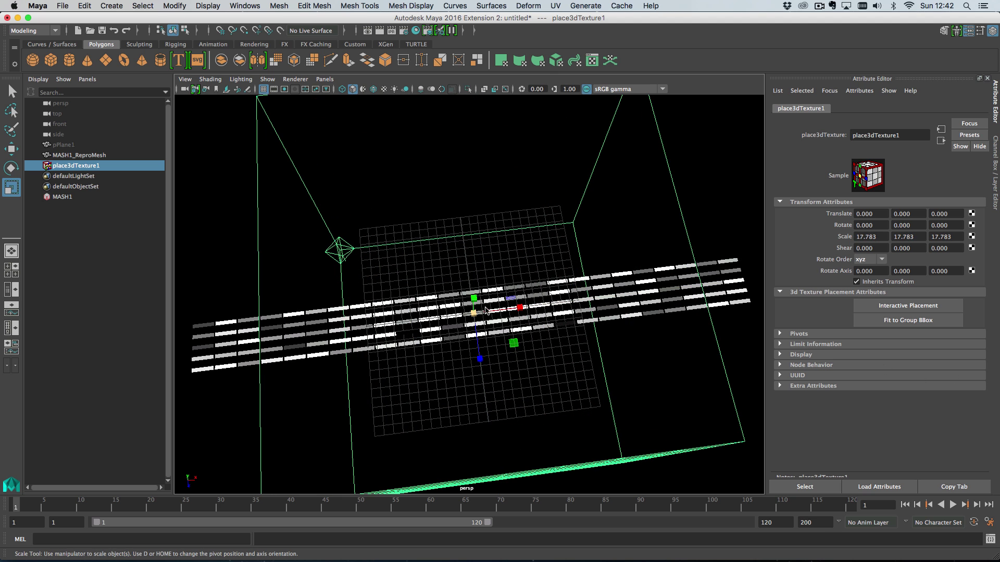
drag(473, 313, 473, 229)
- Raise place3dTexture1 to about 13.131 in Y and keyframe its Translate Y at frame 1
key(w)
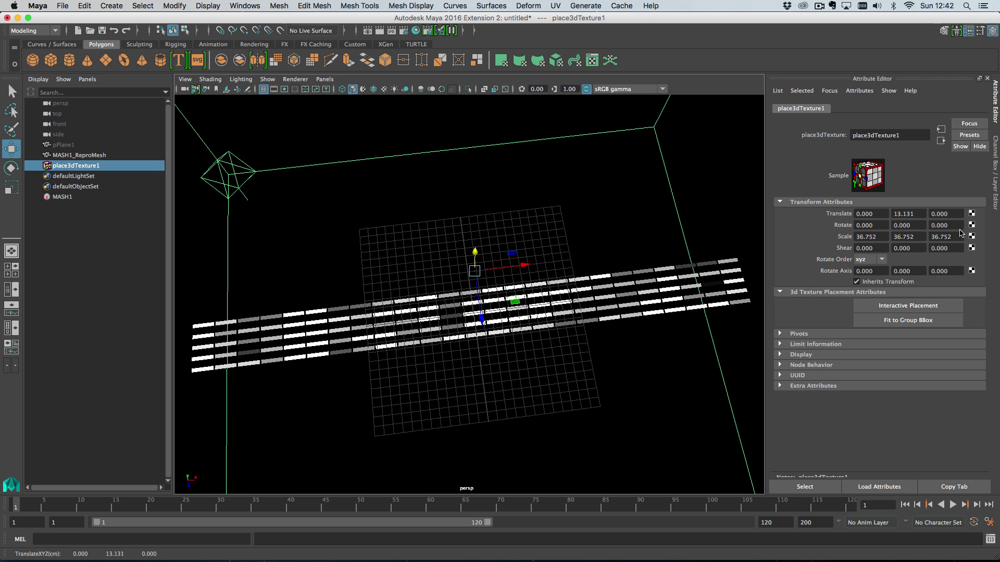
right_click(910, 219)
click(917, 232)
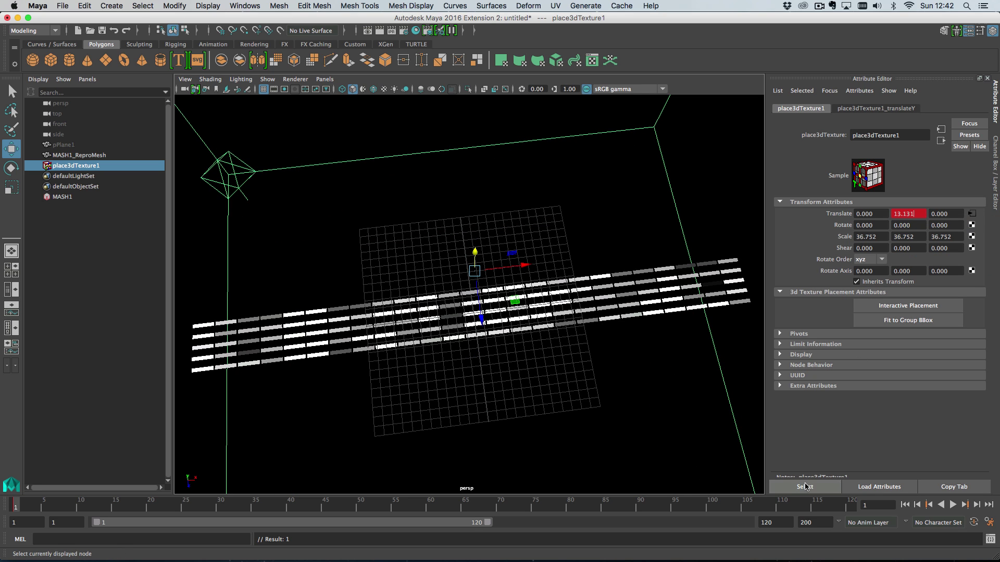
- Keyframe place3dTexture1's Translate Y at 0 on frame 120 and play back the moving noise
click(855, 508)
double_click(905, 214)
text(0)
key(Return)
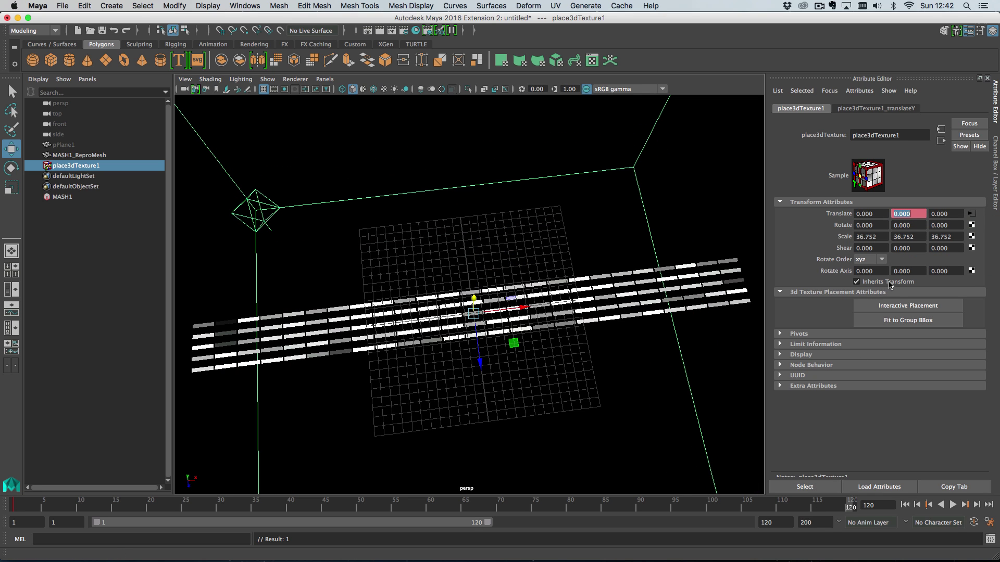
right_click(905, 216)
click(911, 229)
click(952, 504)
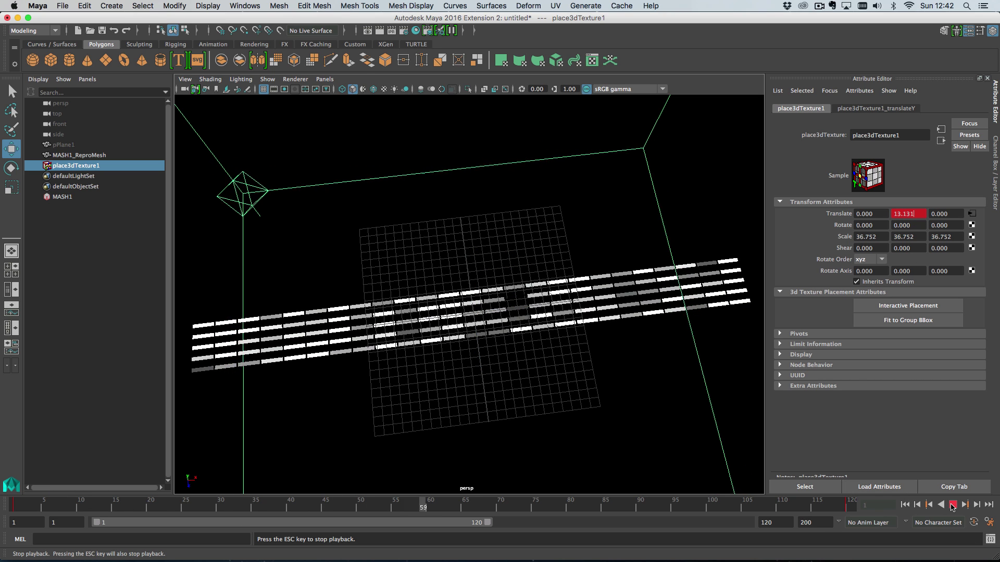
click(953, 505)
- Set the Color Gain of the Volume Noise texture feeding the MASH1 color to a bright cyan-blue
click(62, 197)
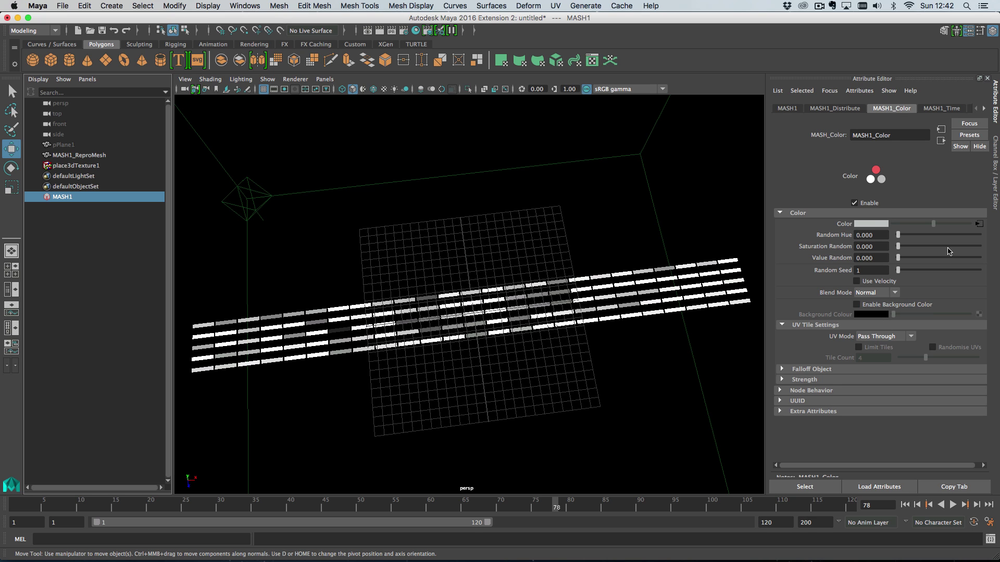
click(979, 225)
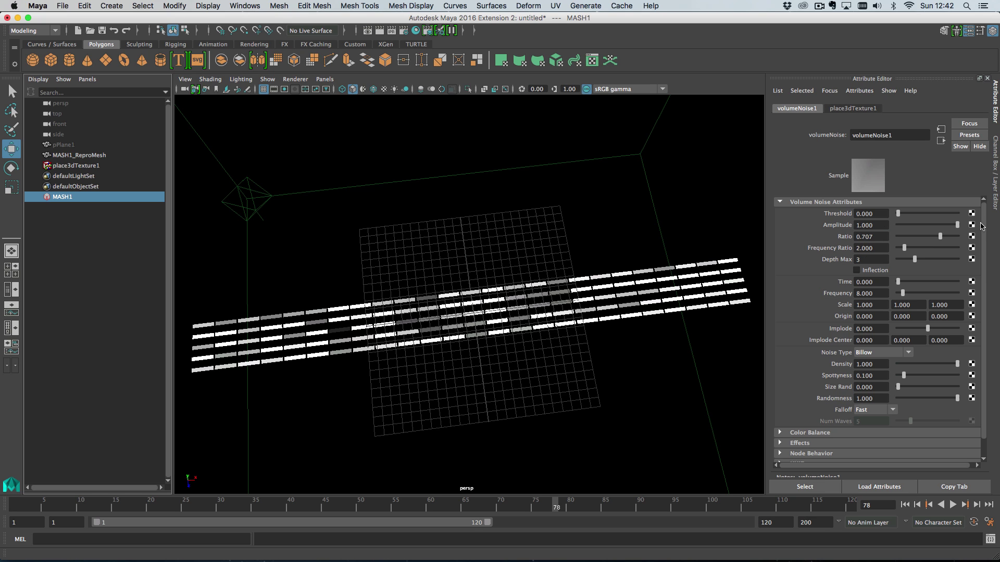
scroll(854, 396, down, 1)
click(823, 414)
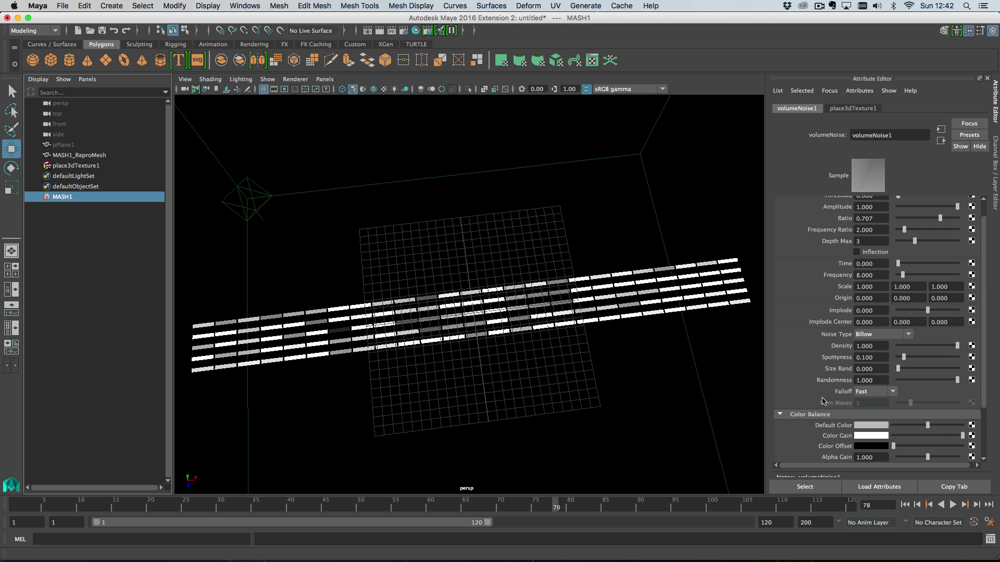
scroll(872, 374, down, 3)
click(873, 375)
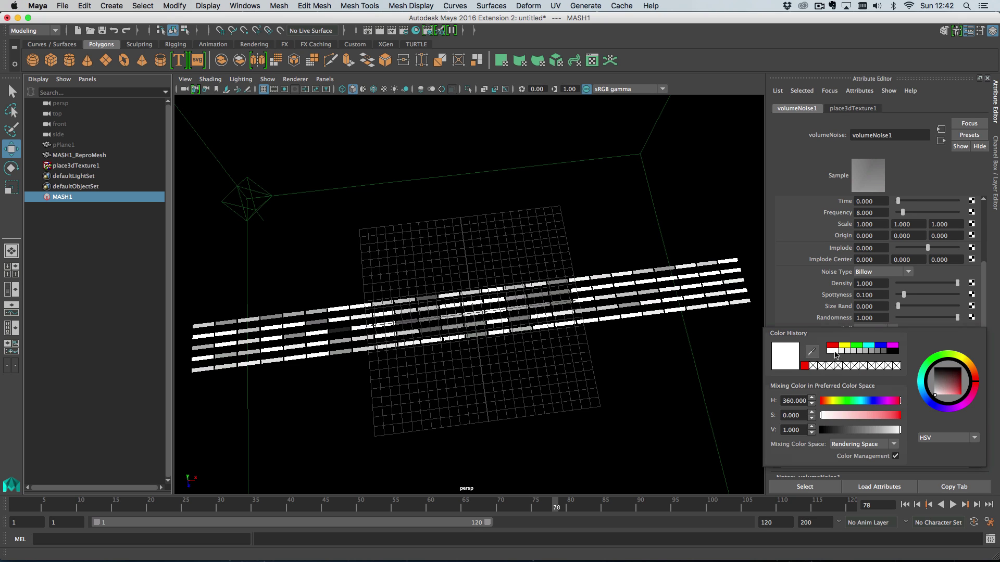
click(871, 345)
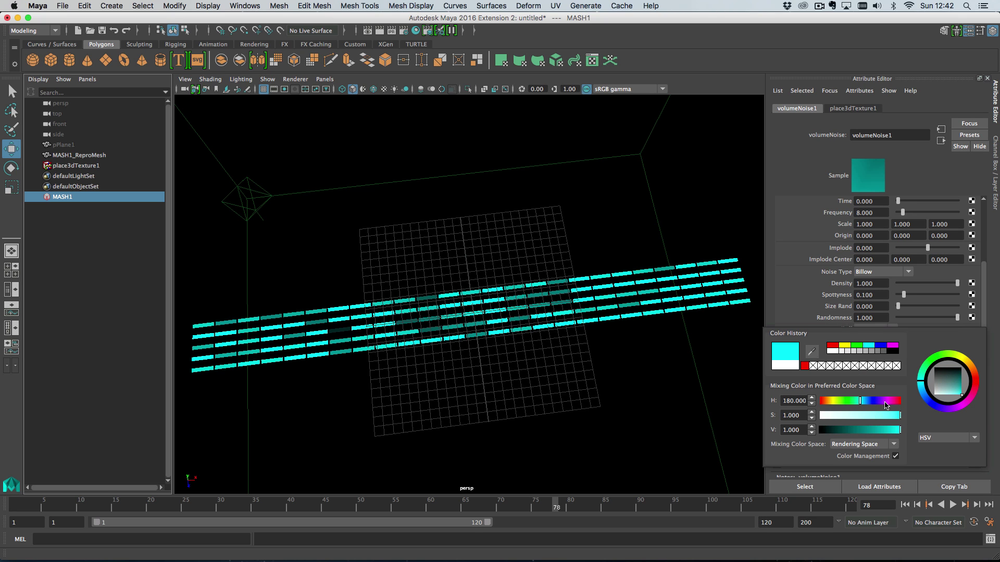
click(863, 402)
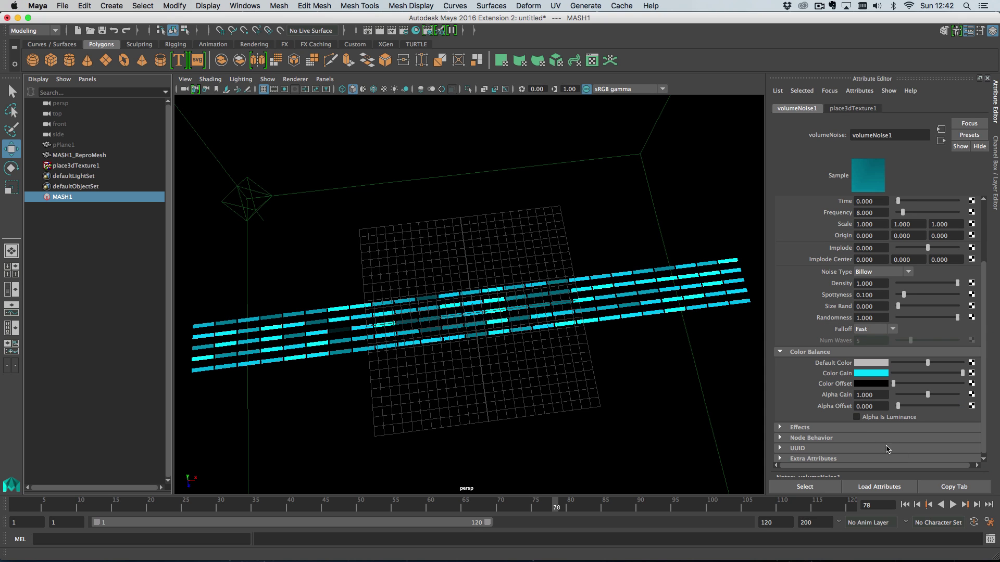
- Play back the recolored dashes, compare them with HUD.mov in QuickTime Player, and return to Maya
key(alt+v)
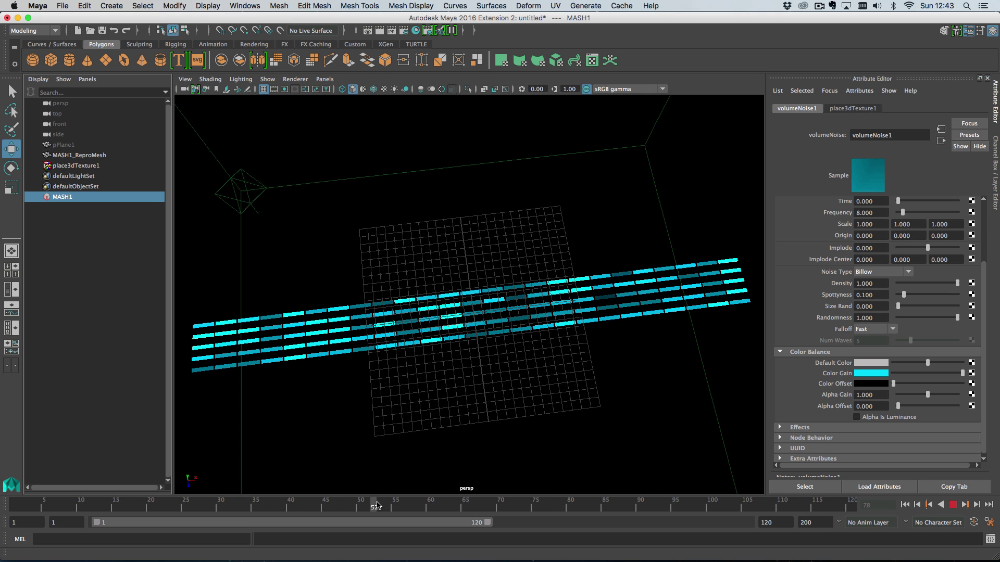
click(271, 509)
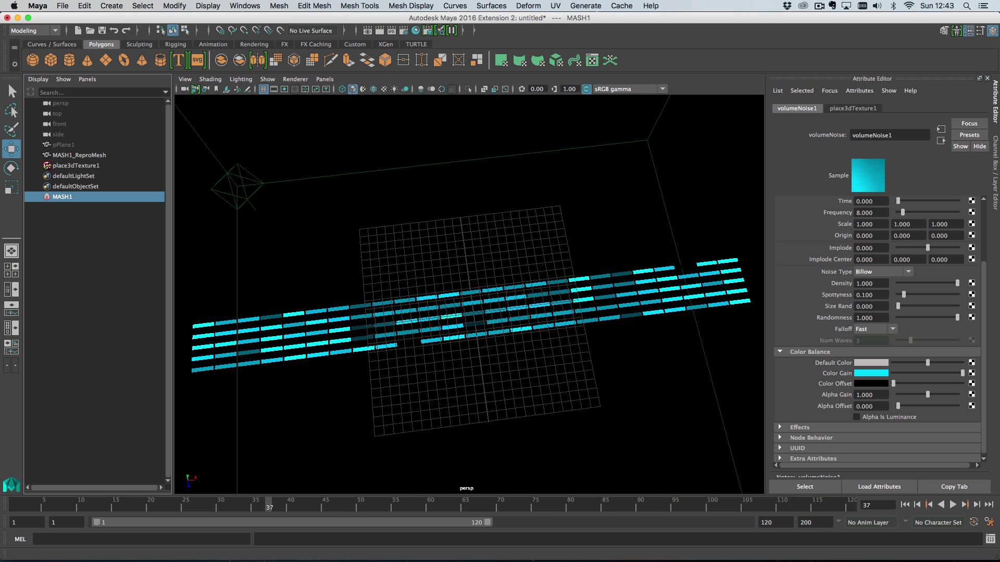
key(super+Tab)
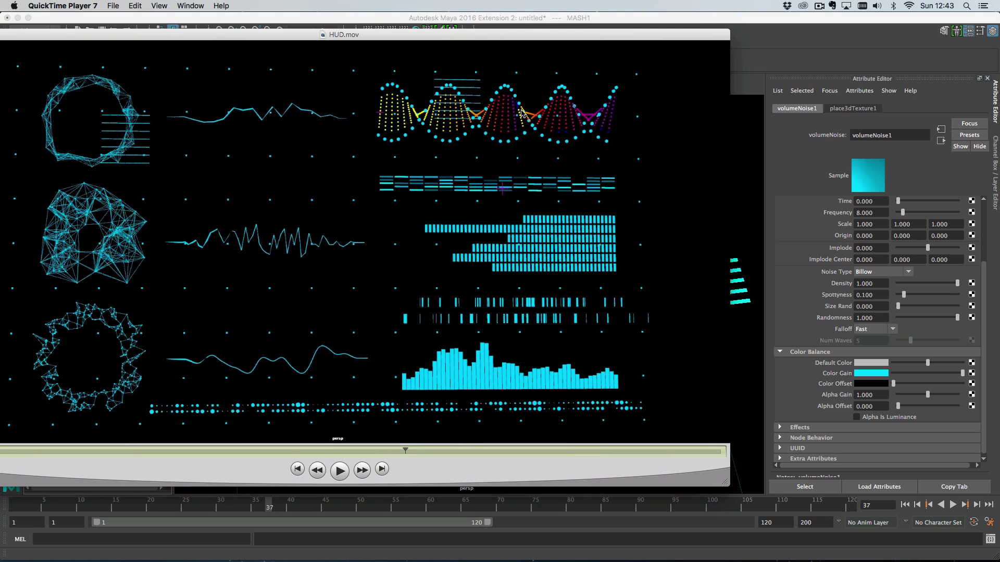
drag(531, 29, 0, 30)
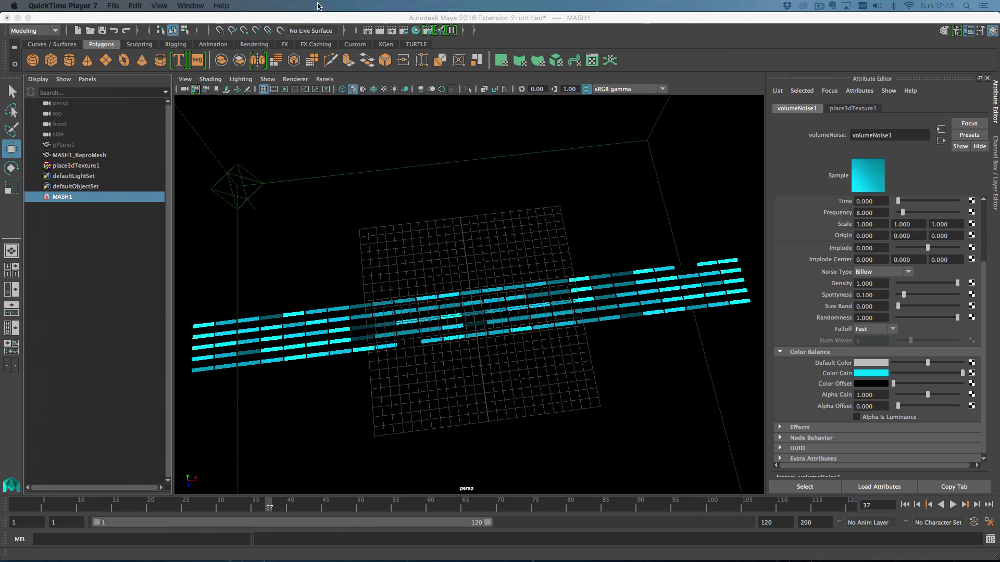
click(722, 88)
- Review the finished dash animation in playback from a slightly rotated view with nothing selected
click(580, 302)
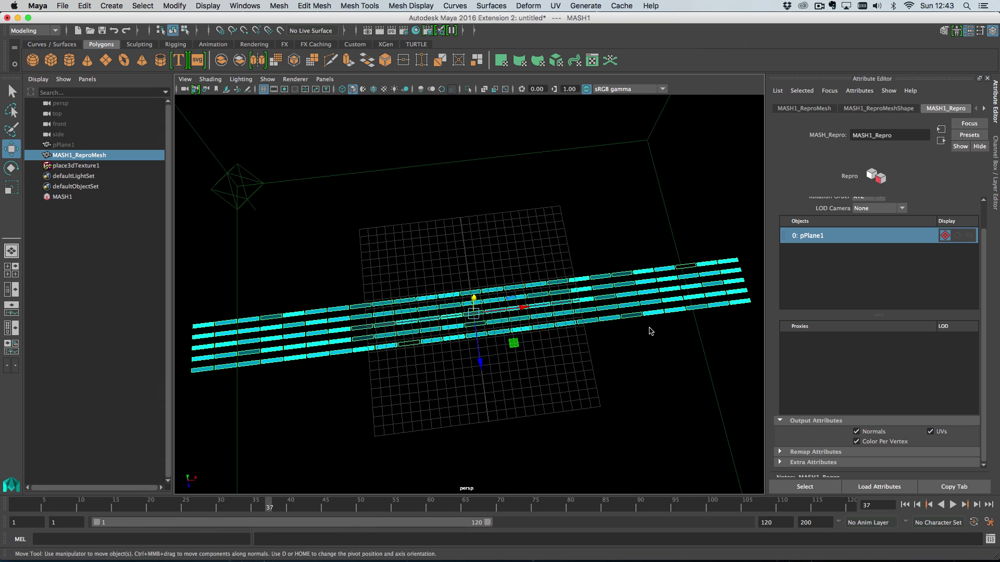
click(612, 266)
click(587, 301)
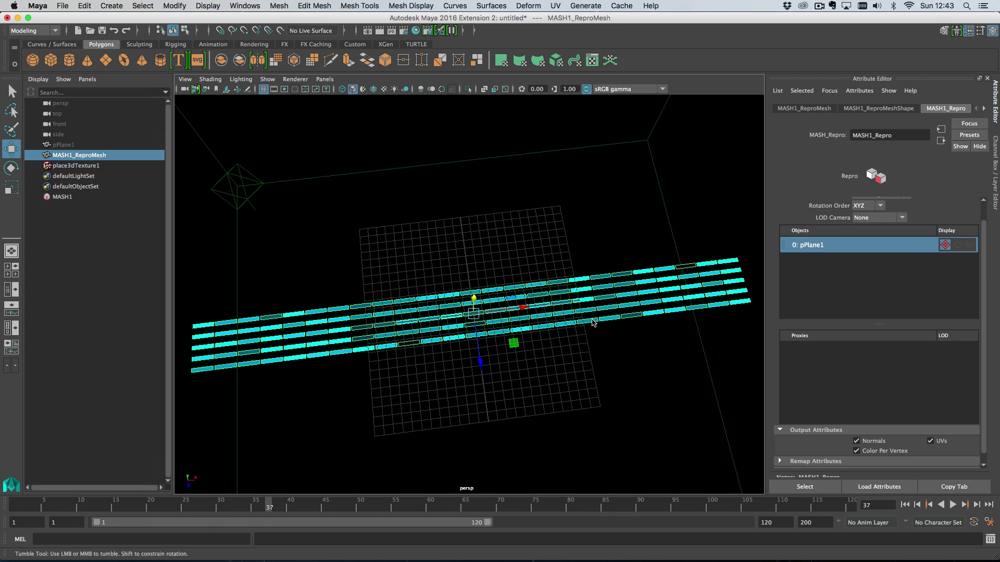
alt+drag(586, 301, 567, 294)
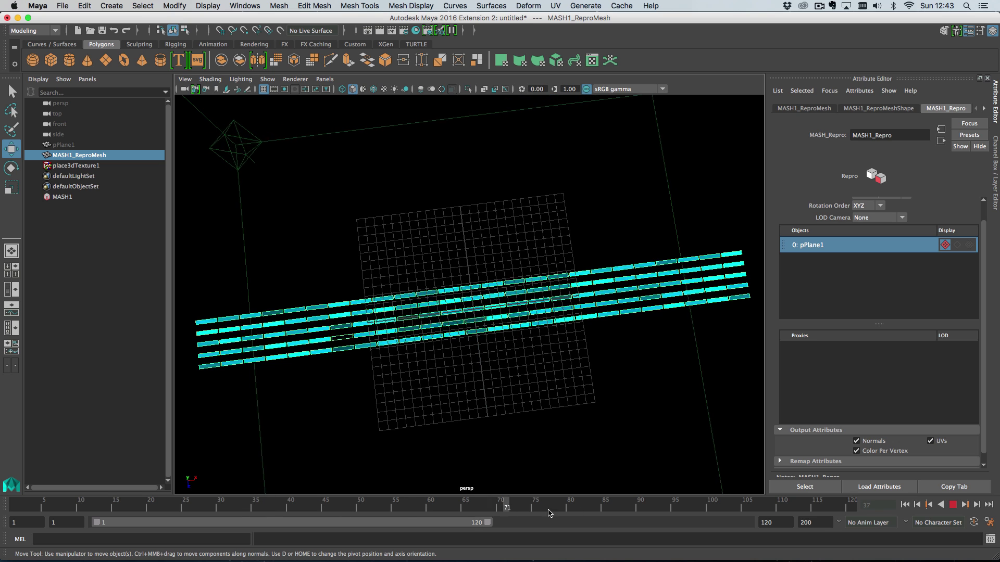
click(501, 382)
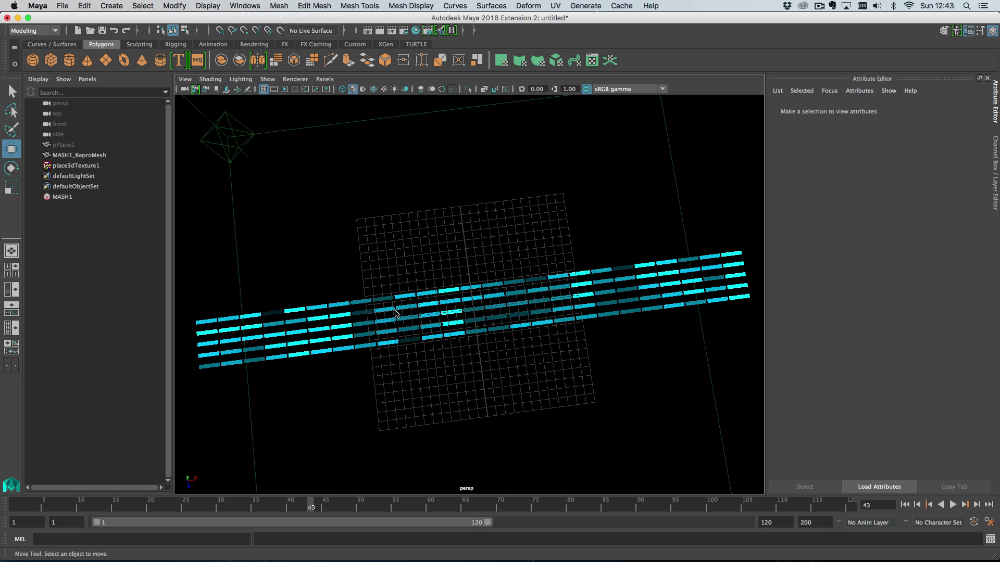
click(96, 198)
click(106, 156)
click(323, 375)
key(alt+v)
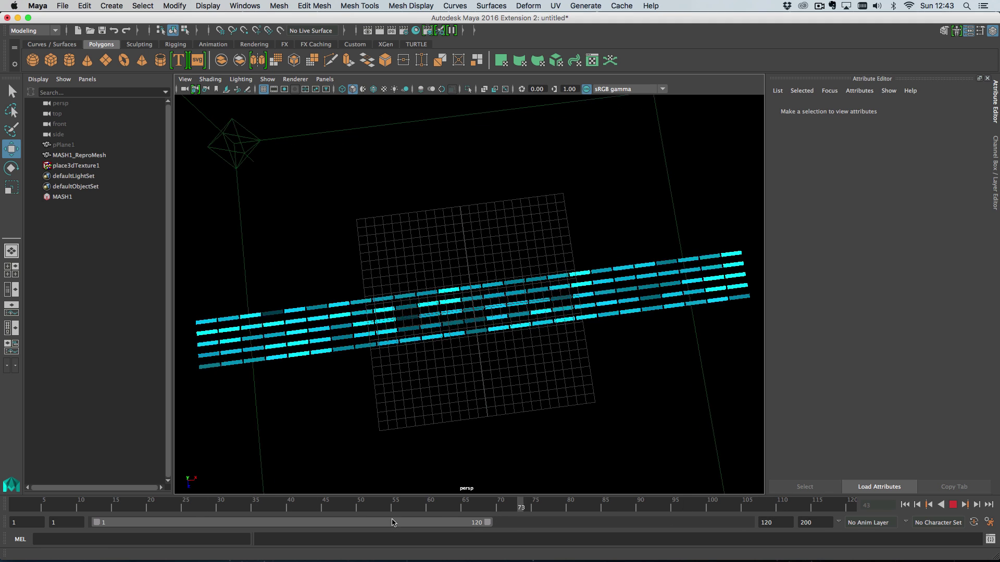
click(340, 508)
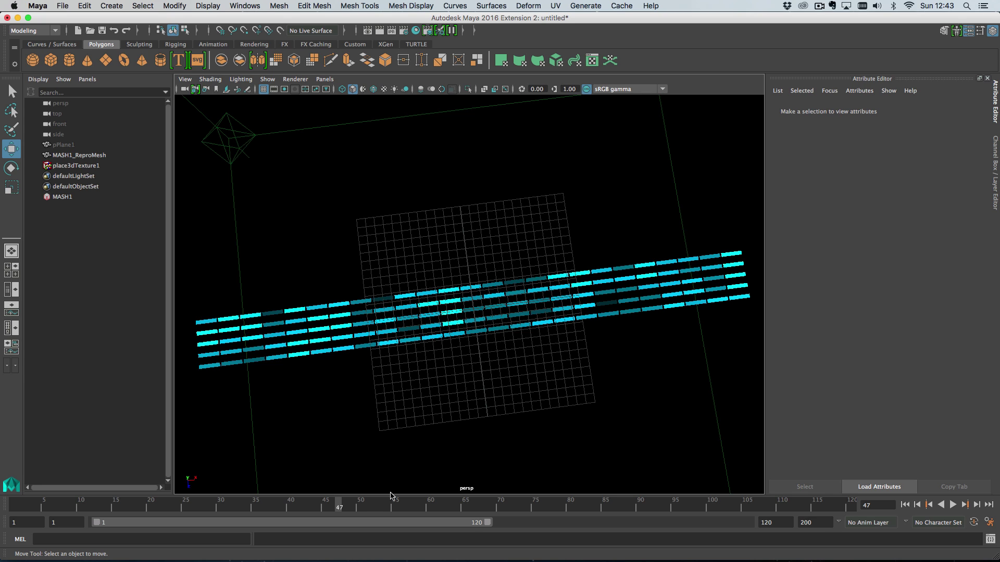
click(370, 328)
click(365, 276)
click(101, 199)
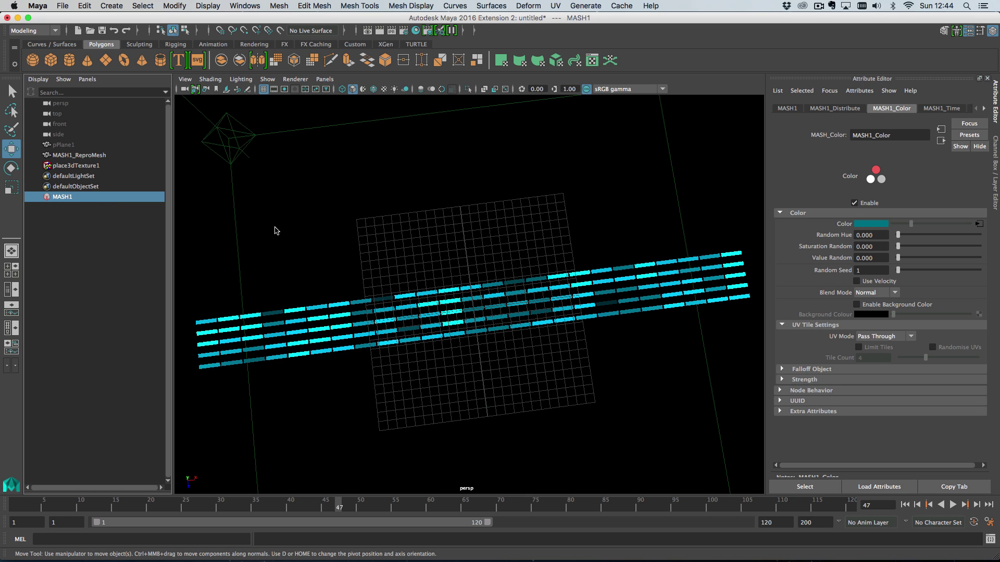
click(385, 254)
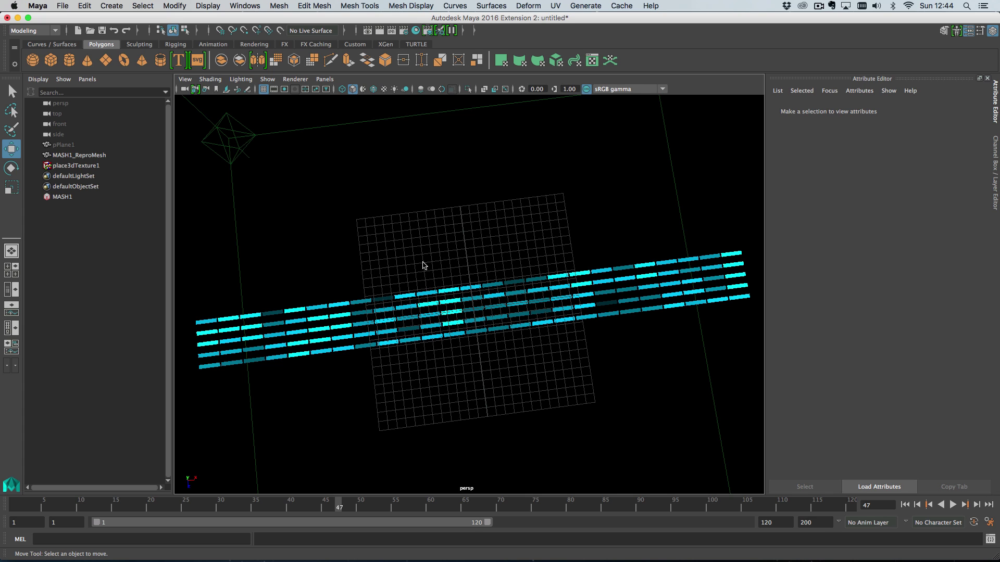
click(819, 6)
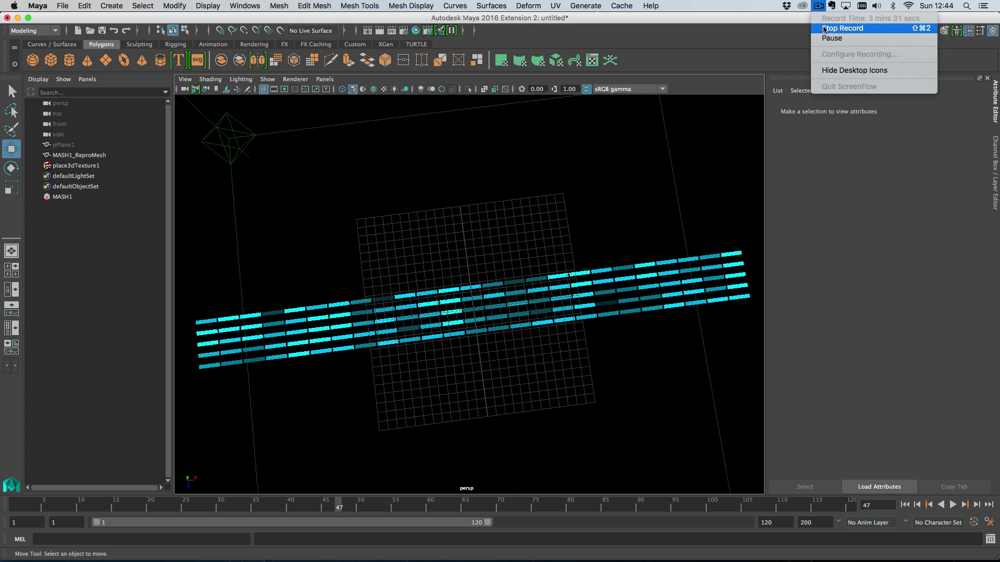
click(846, 20)
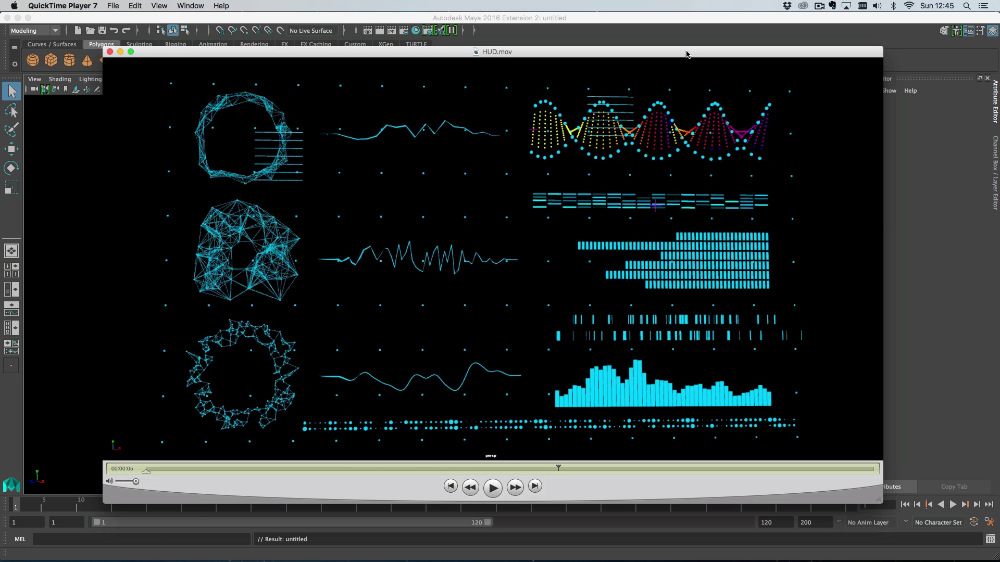
- Return to Maya and create a polygon plane with Subdivisions Width and Subdivisions Height both set to 1
drag(686, 52, 0, 114)
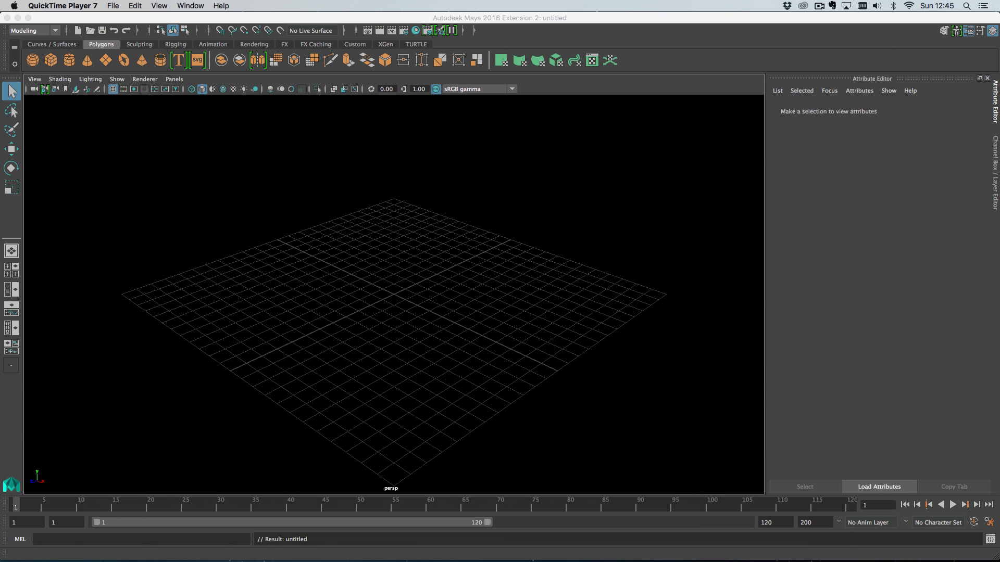
click(683, 84)
click(105, 60)
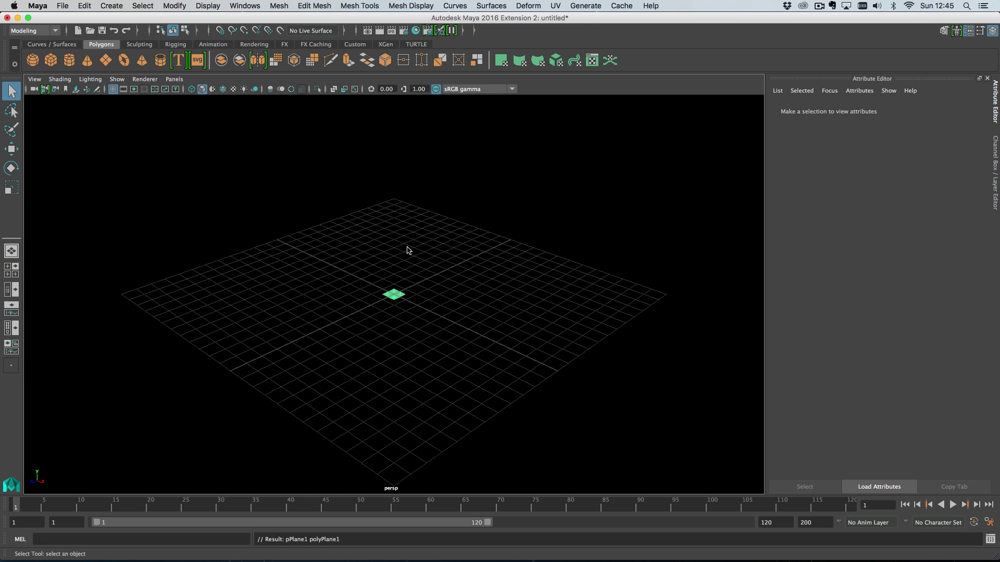
click(883, 107)
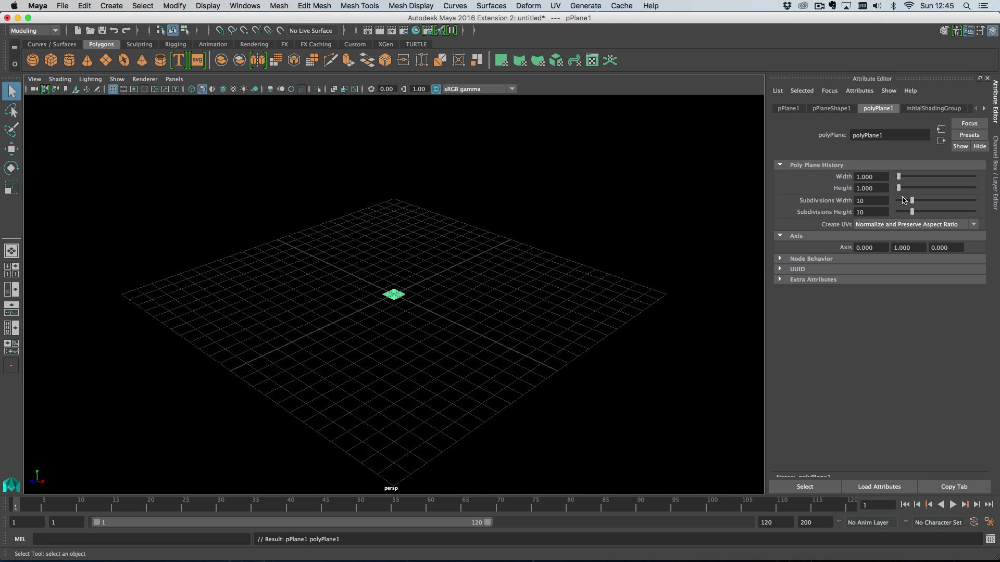
drag(904, 201, 879, 214)
- Create a MASH network from the polygon plane
alt+drag(398, 316, 452, 352)
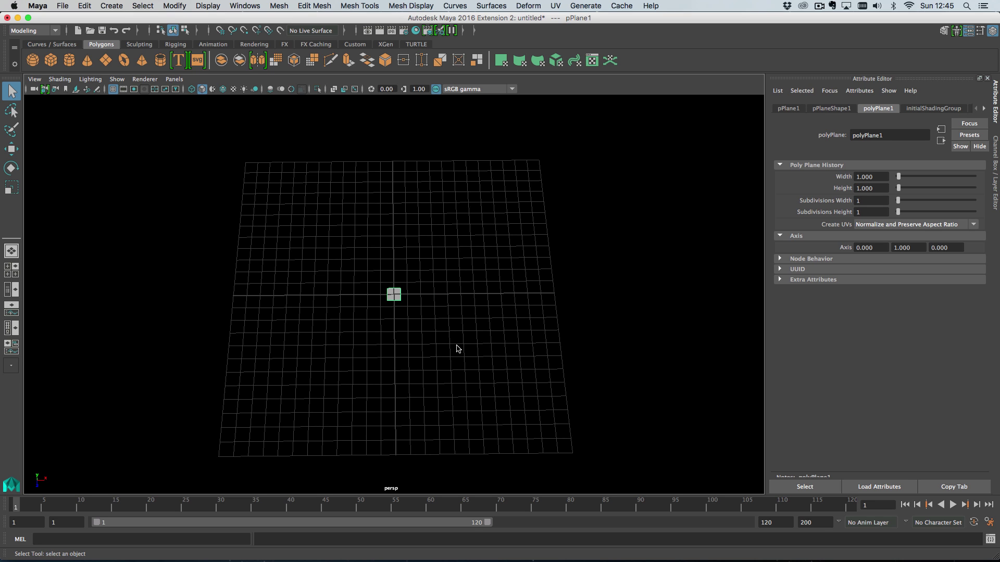
click(117, 5)
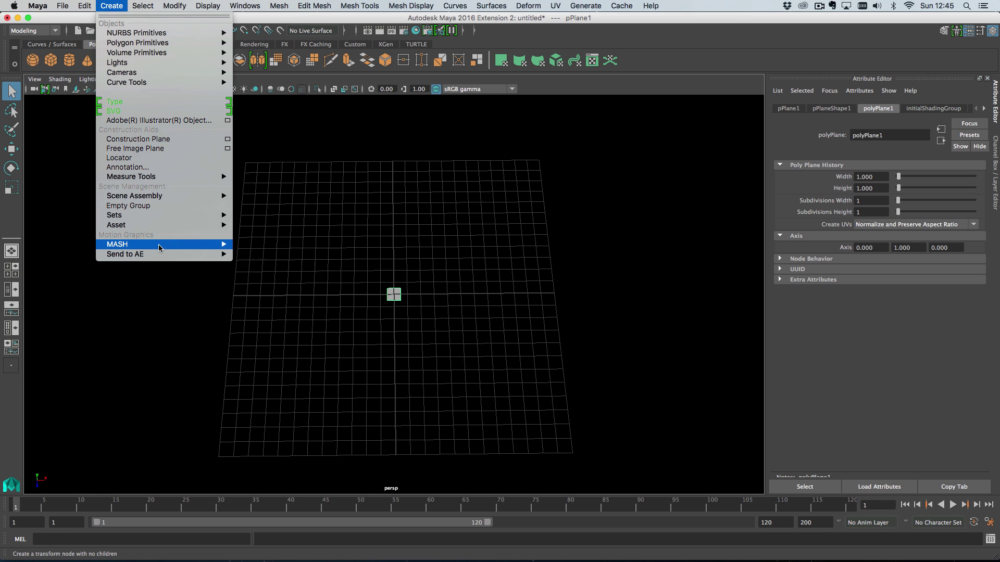
mouse_move(159, 245)
click(273, 249)
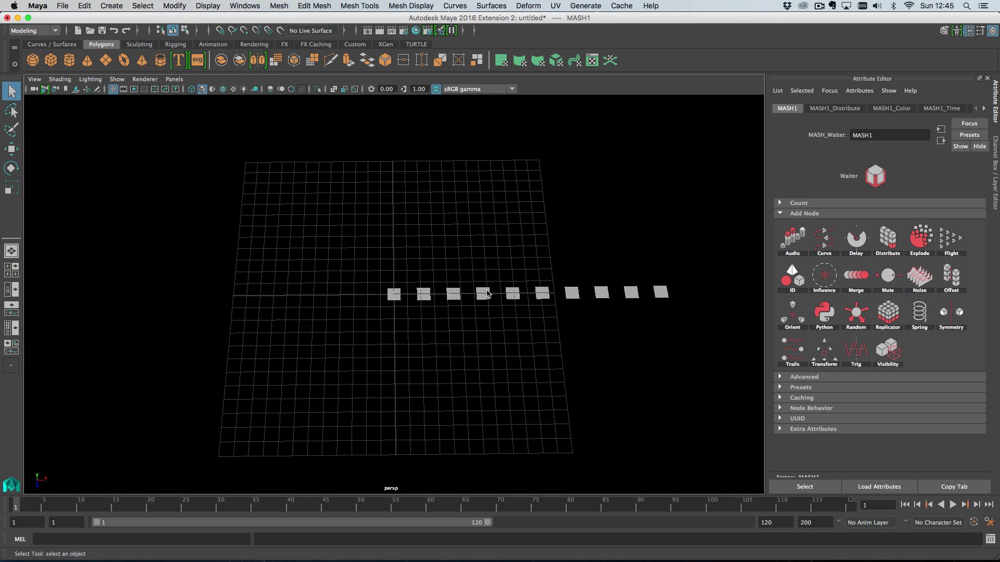
- Show the Outliner beside the viewport and scale the source plane pPlane1 down along Z to turn the copies into narrow rectangles
alt+middle_drag(488, 294, 454, 389)
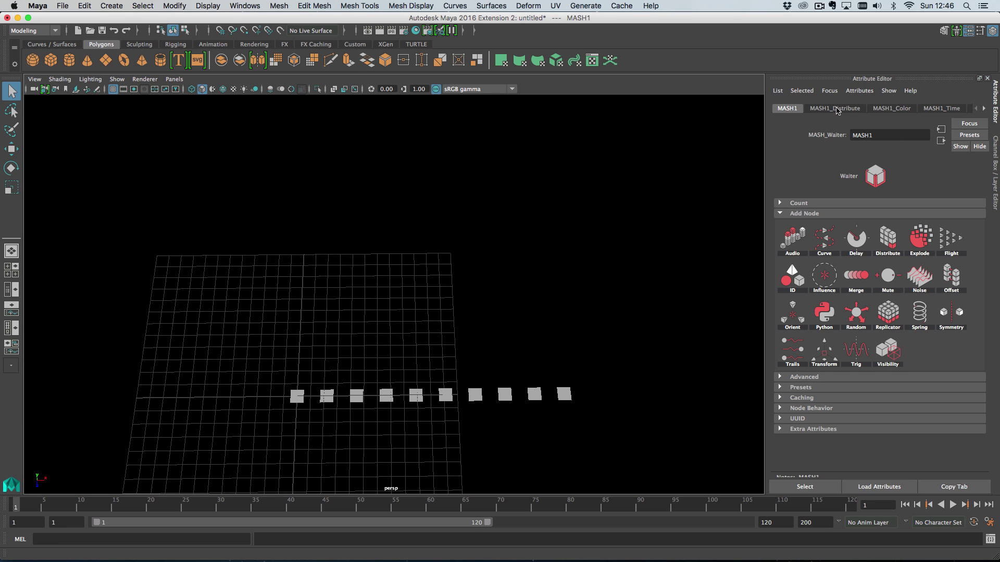
alt+drag(449, 284, 521, 278)
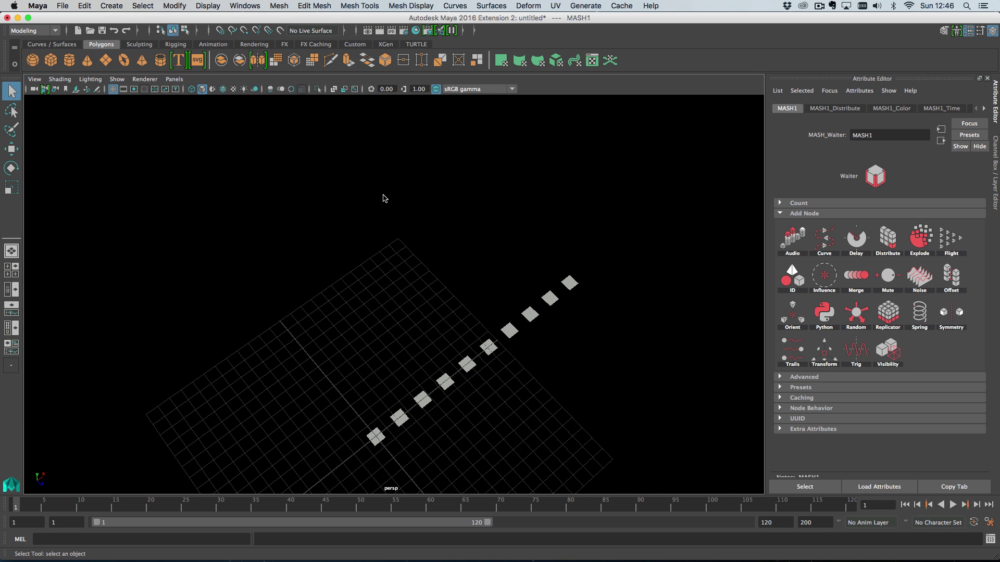
click(12, 288)
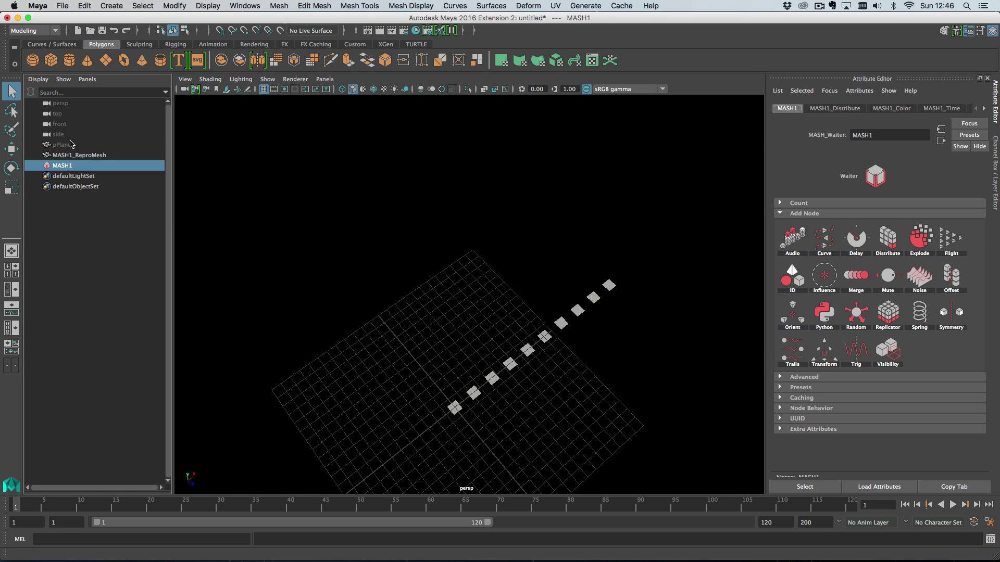
click(63, 144)
key(r)
mouse_move(485, 443)
mouse_down()
mouse_move(462, 436)
mouse_move(479, 447)
mouse_up()
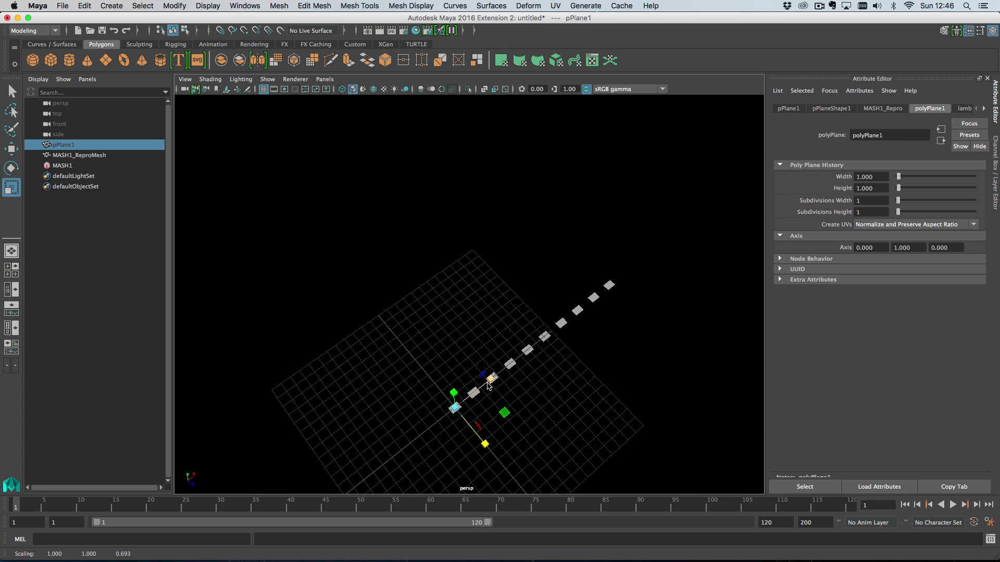
alt+drag(606, 422, 364, 312)
click(101, 167)
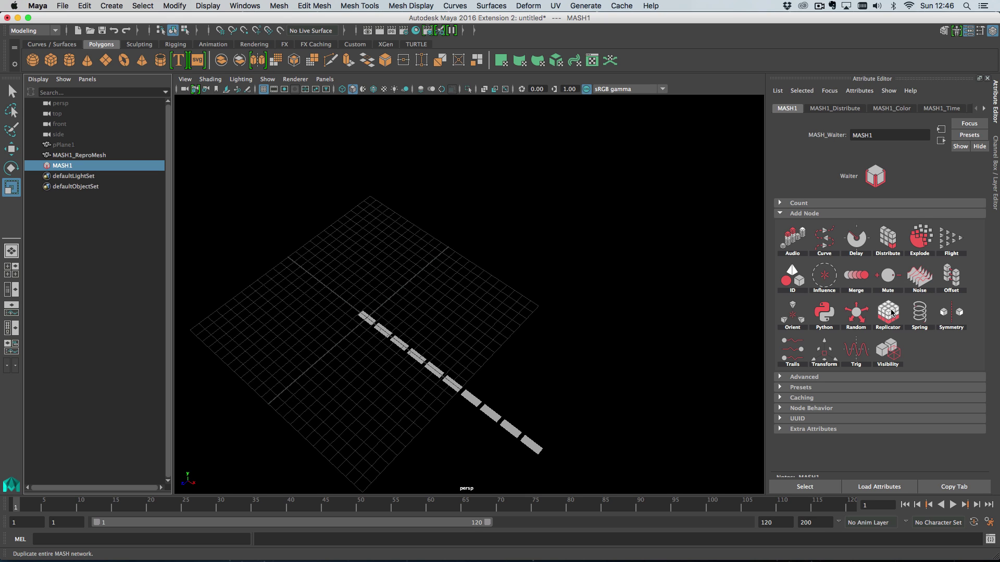
click(455, 385)
click(111, 6)
mouse_move(224, 244)
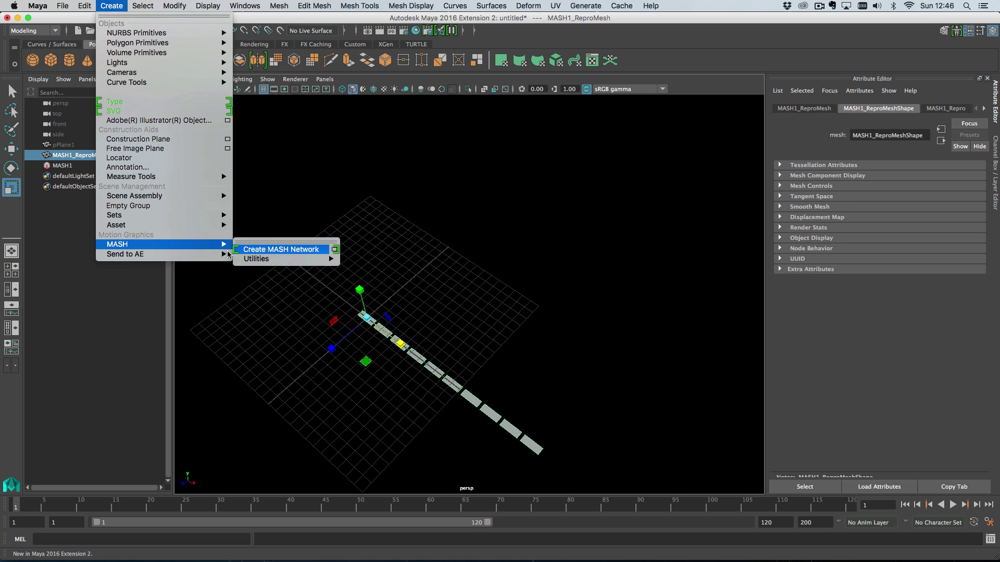
click(119, 6)
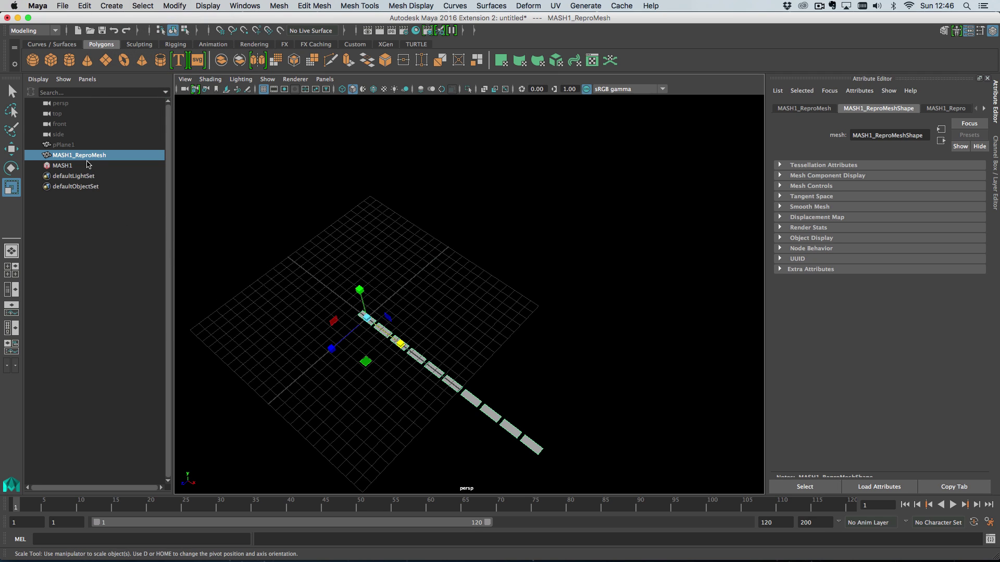
- Add a Replicator node to the MASH1 network and set its Replicants to 24
click(89, 164)
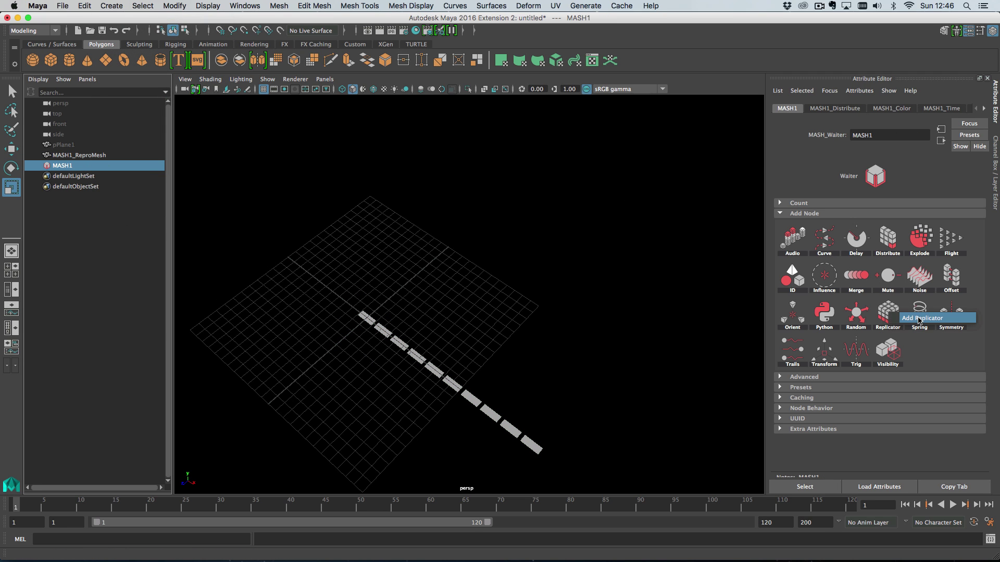
click(889, 313)
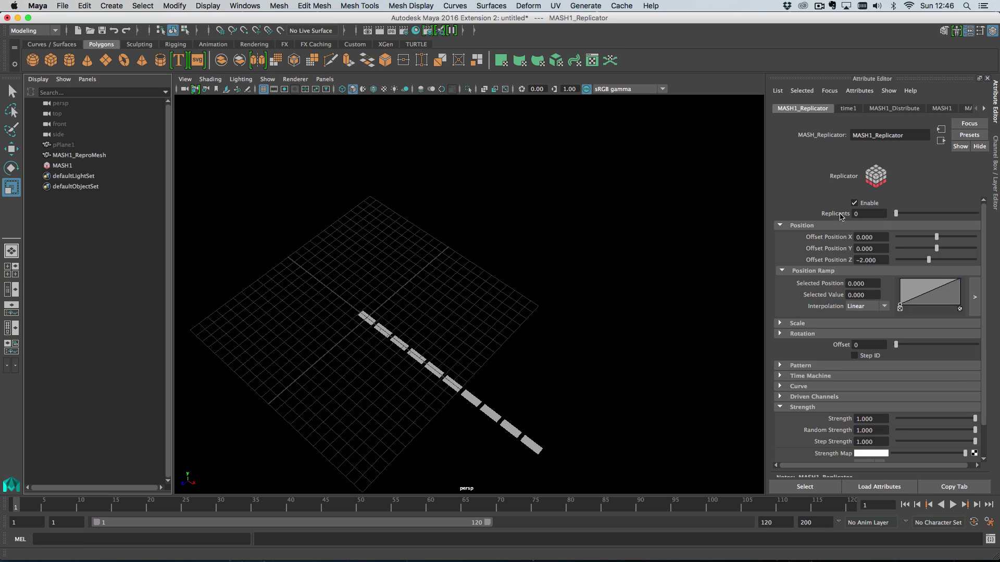
drag(896, 217, 915, 217)
- Set Distance X in the Linear Settings of MASH1_Distribute to about 21.7 to tighten the spacing of the rectangles
alt+drag(751, 261, 661, 346)
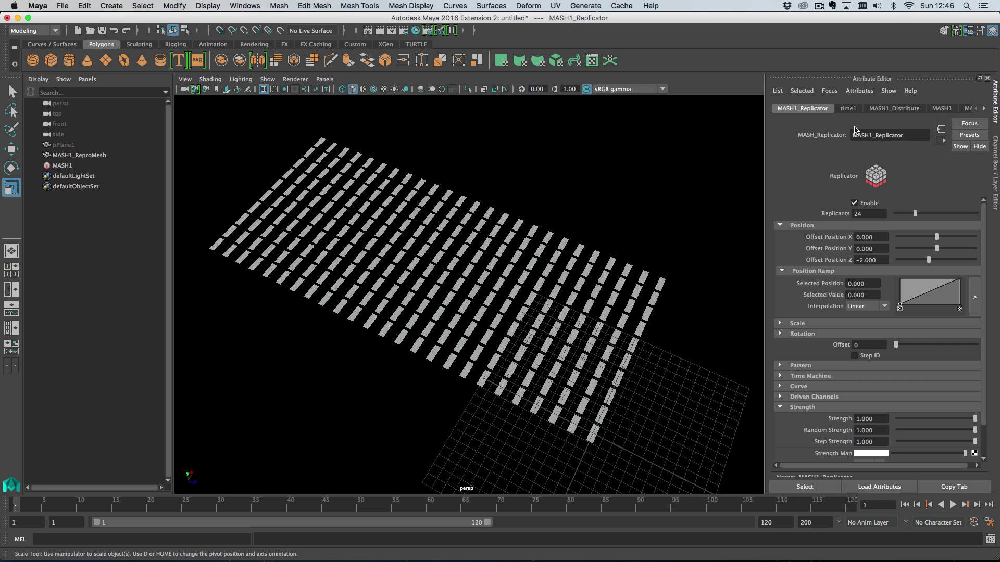
click(904, 107)
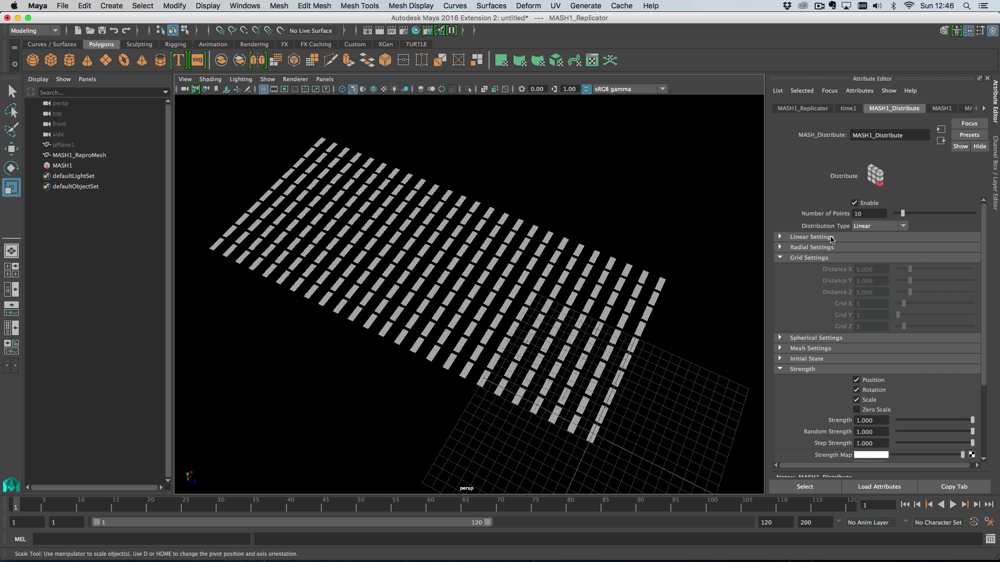
click(812, 237)
drag(928, 251, 925, 253)
- Select the MASH1 network to bring up its waiter node settings
alt+drag(624, 259, 590, 295)
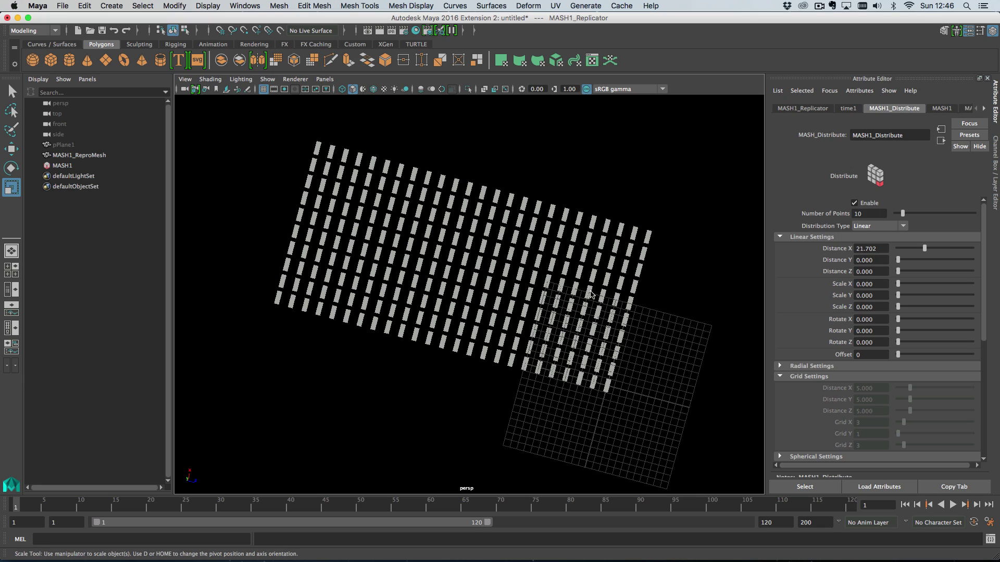
click(81, 165)
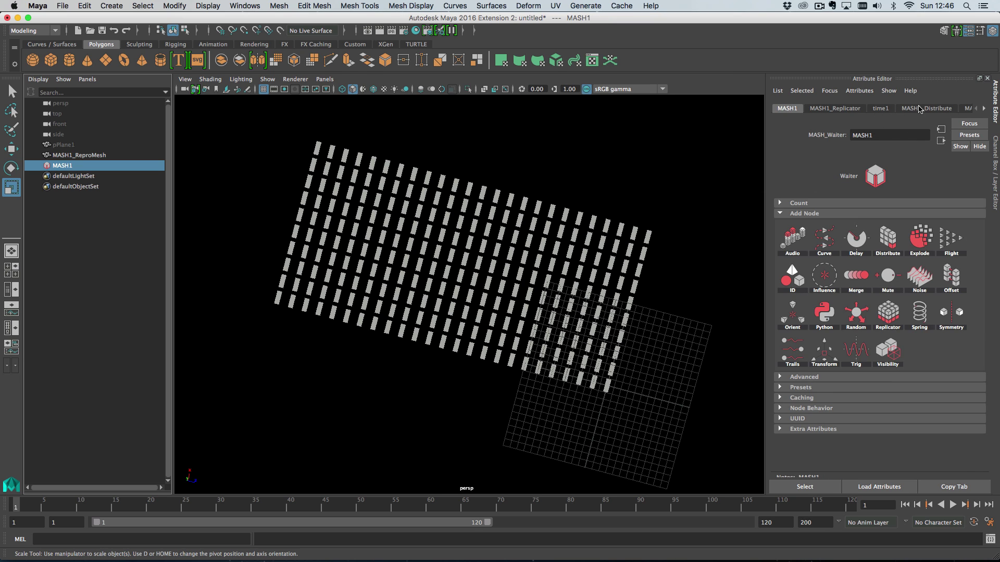
- Set the Replicator node's Z position offset to -1.370 and its replicants to 49
click(855, 108)
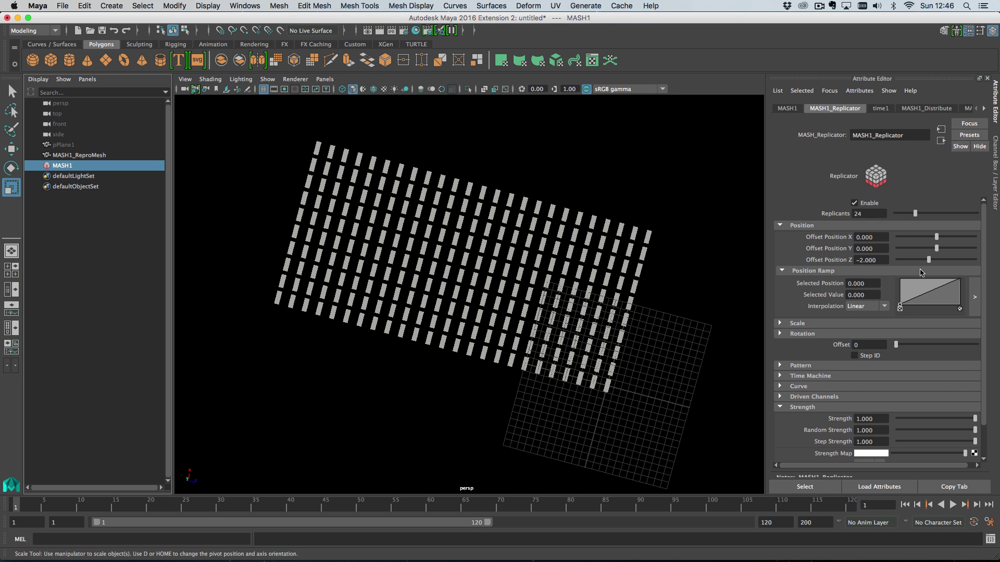
drag(929, 261, 931, 260)
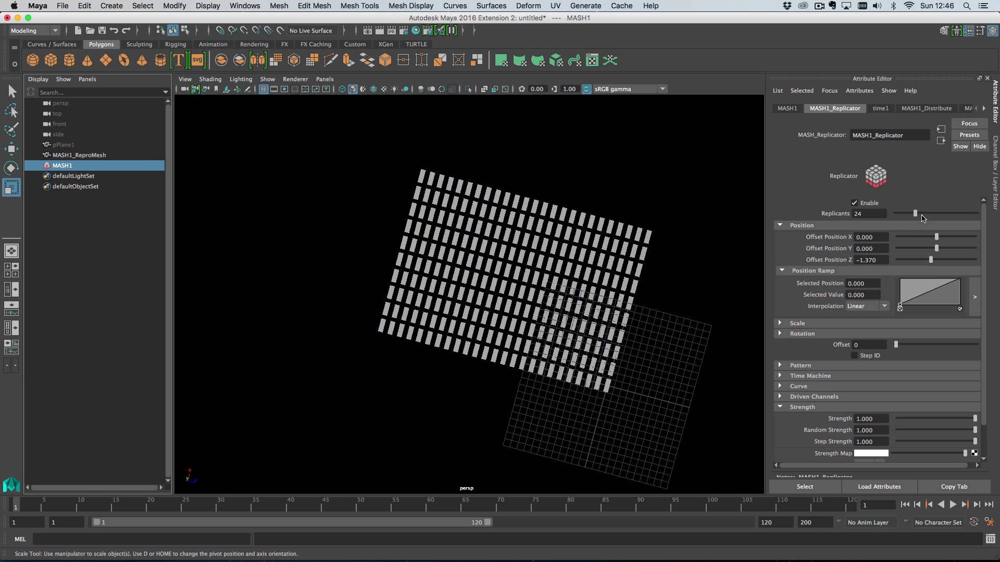
drag(922, 218, 936, 215)
alt+drag(526, 322, 573, 380)
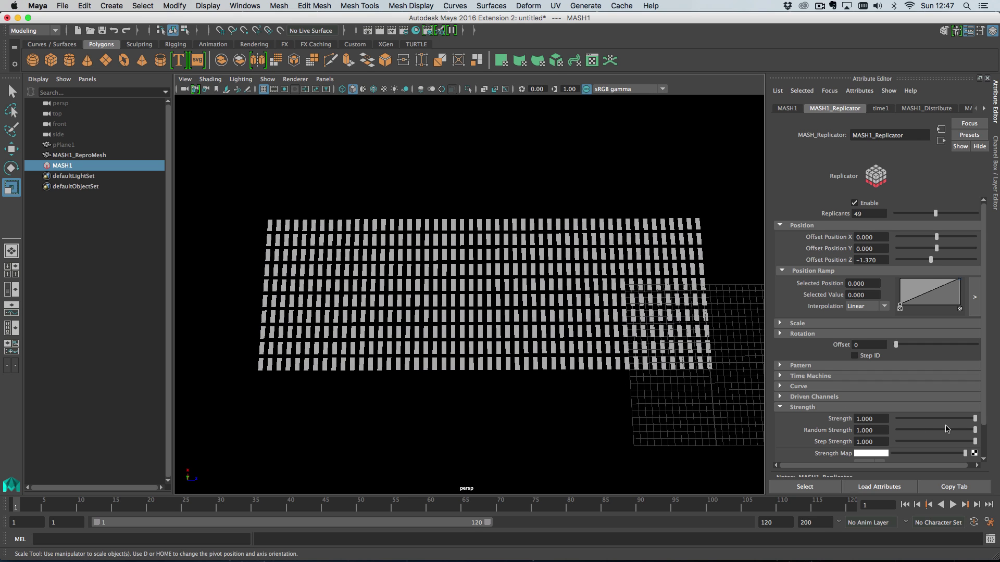
- Connect a Volume Noise texture to the Replicator's Strength Map
scroll(946, 428, down, 3)
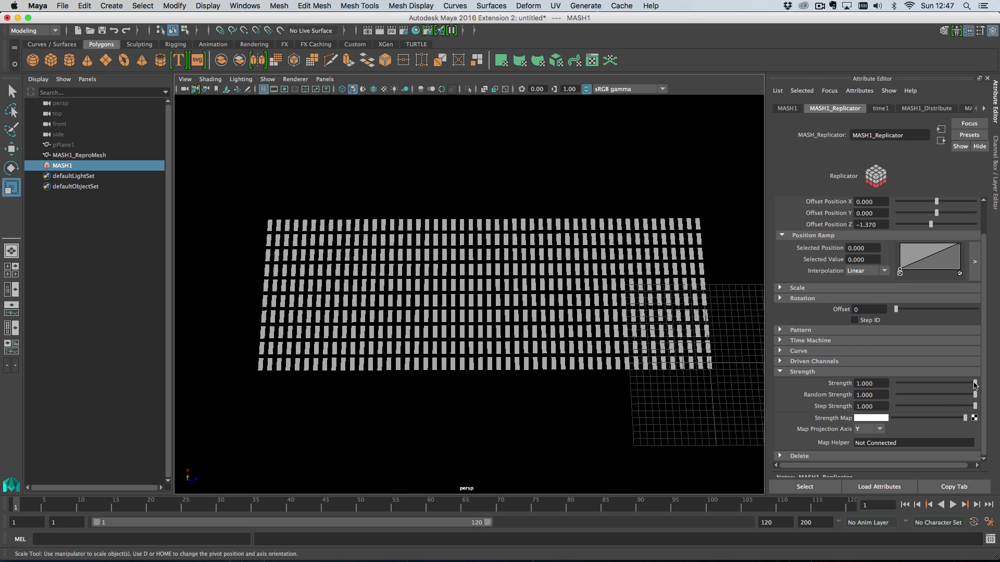
drag(976, 385, 989, 425)
click(974, 419)
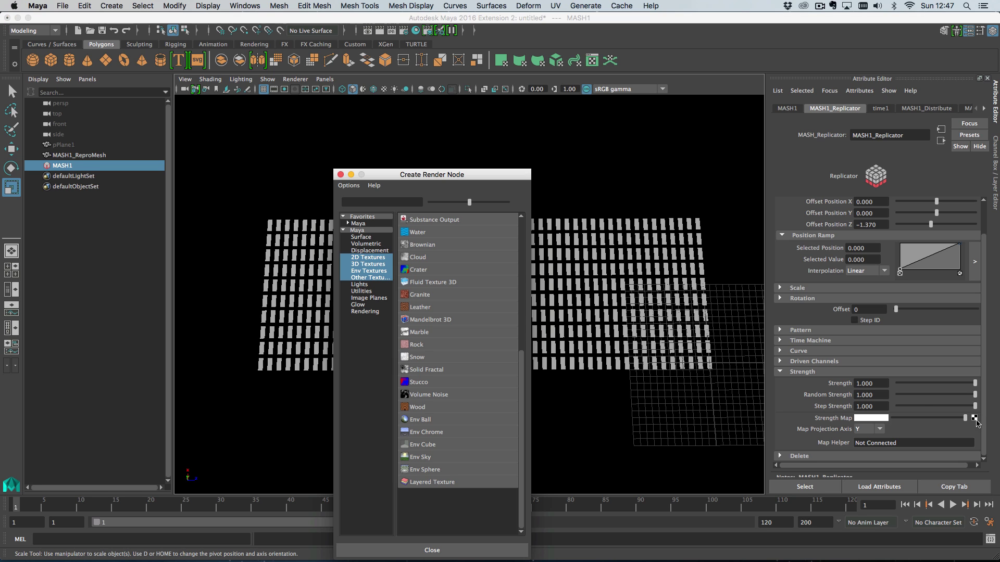
click(428, 395)
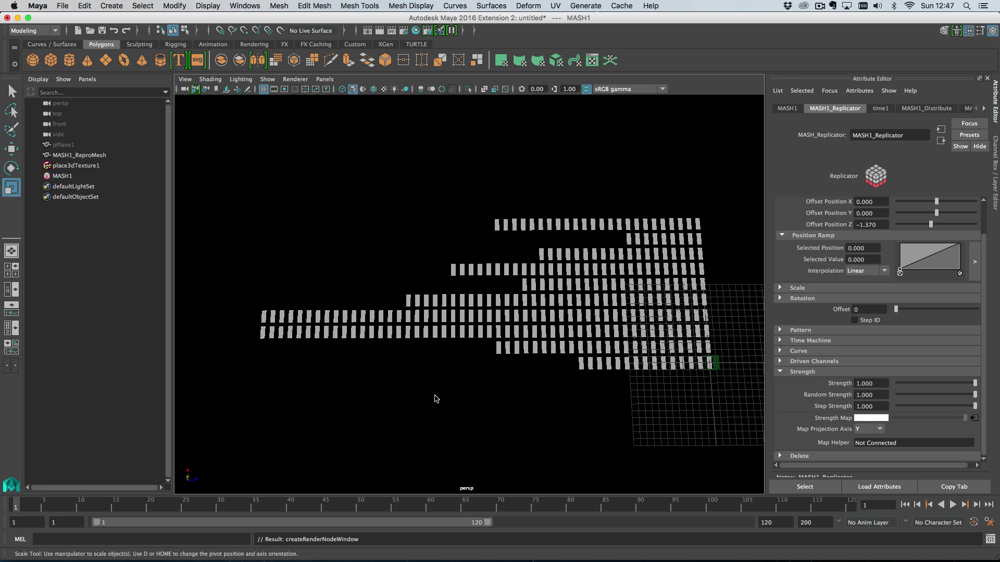
- Scale the noise's 3D texture placement uniformly to about 24.258 and translate it in Y to about -64.641
click(719, 362)
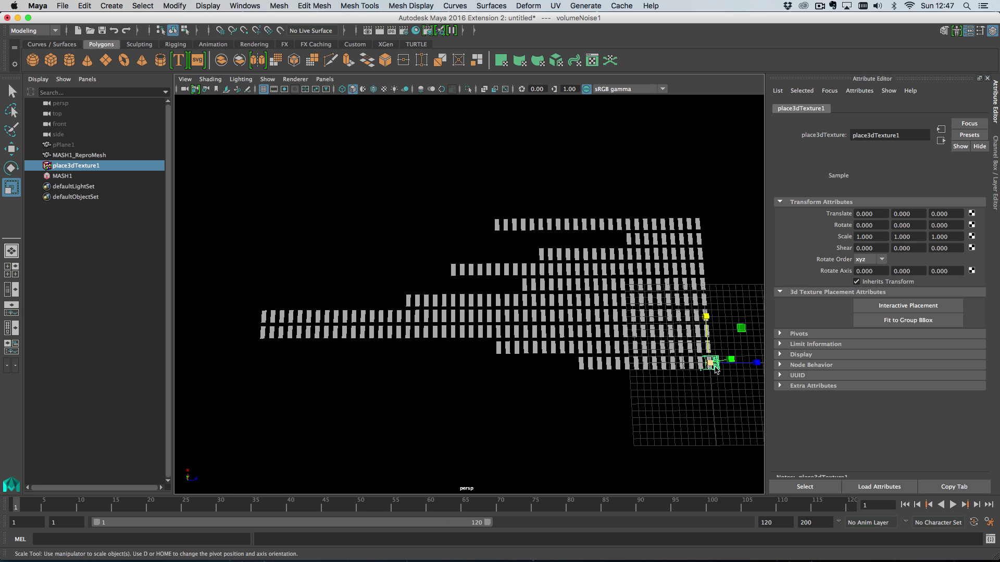
drag(714, 363, 645, 408)
key(w)
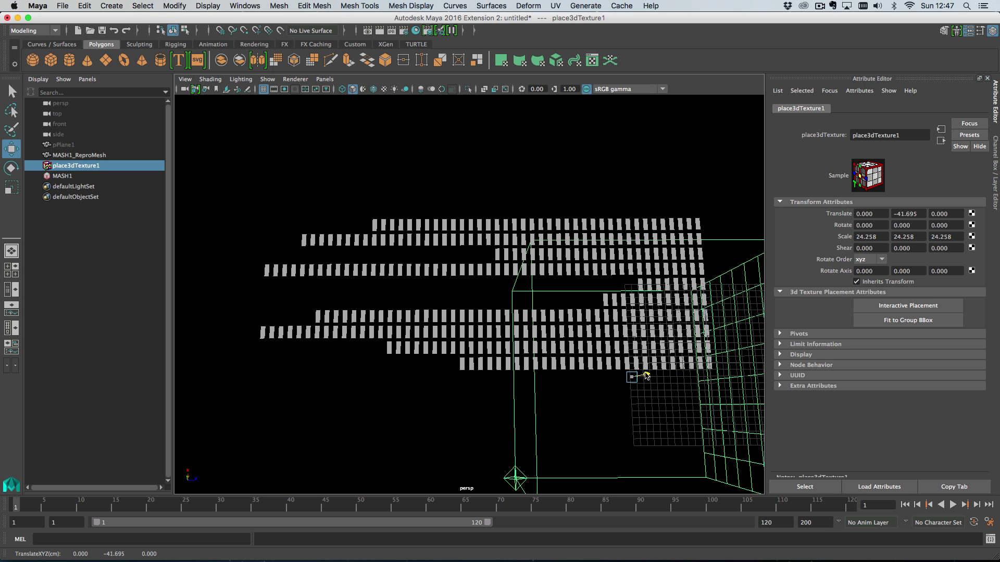
drag(645, 374, 618, 389)
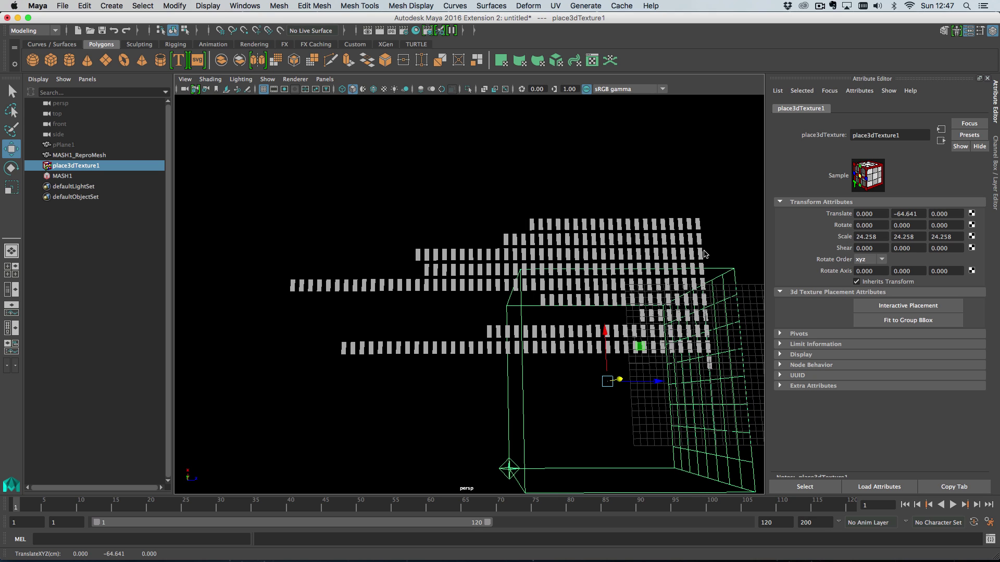
click(820, 6)
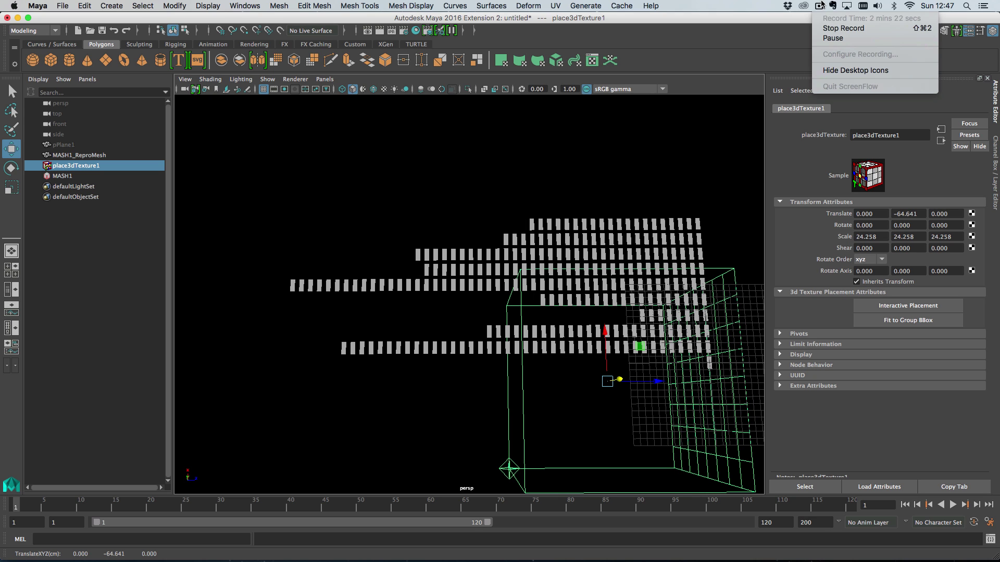
click(834, 28)
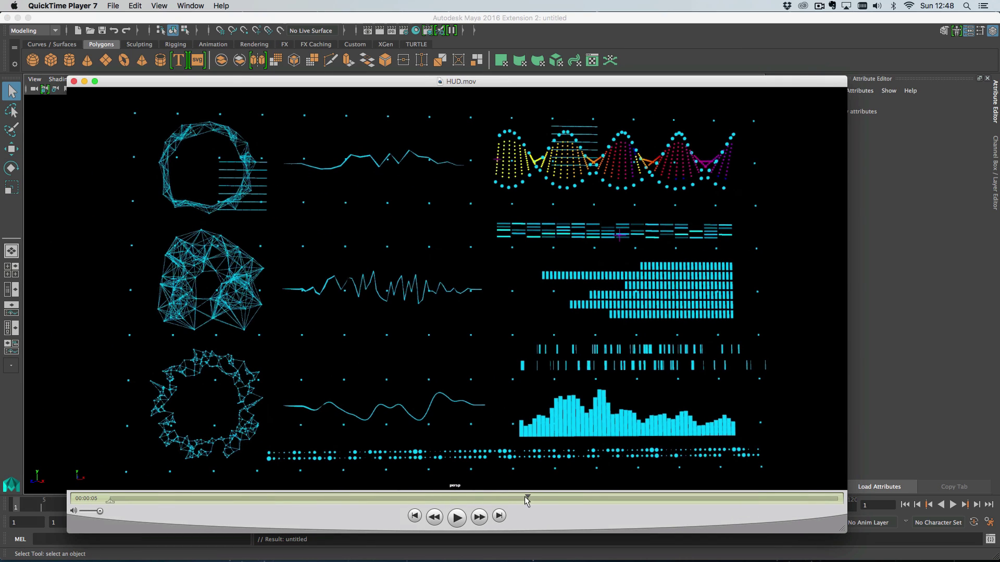
- Scrub forward through HUD.mov to examine the reference animation, close it and return to Maya
drag(525, 498, 611, 498)
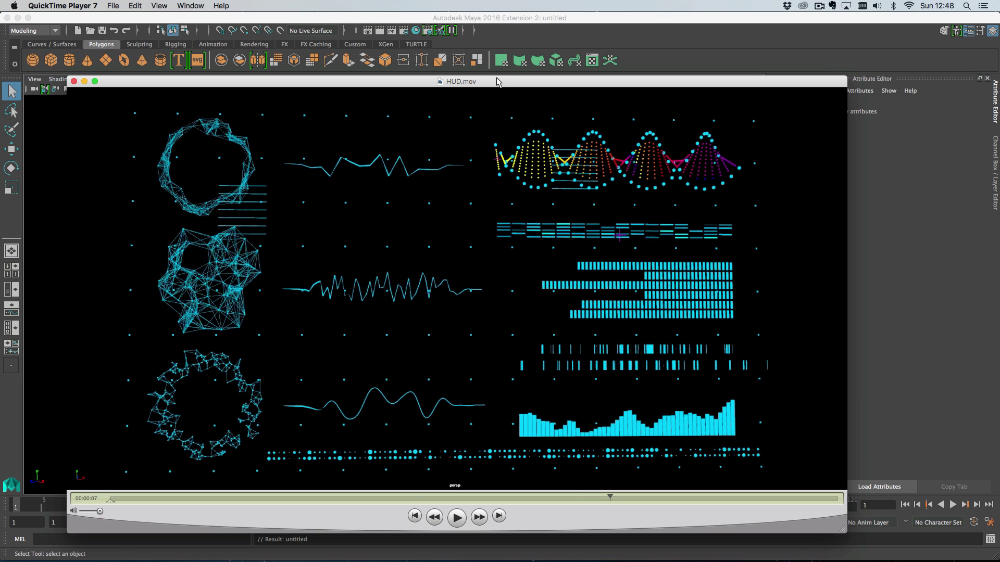
key(super+w)
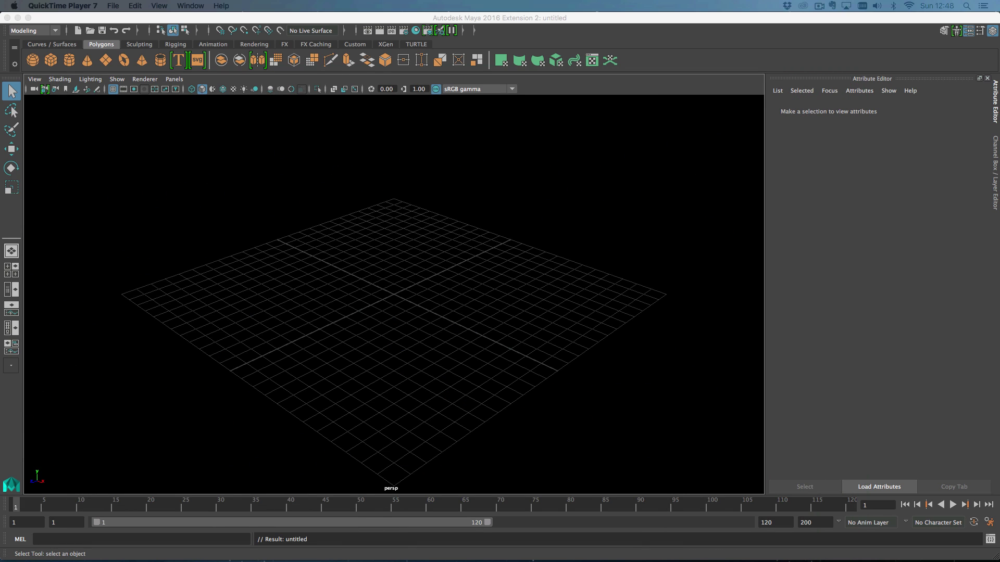
click(662, 64)
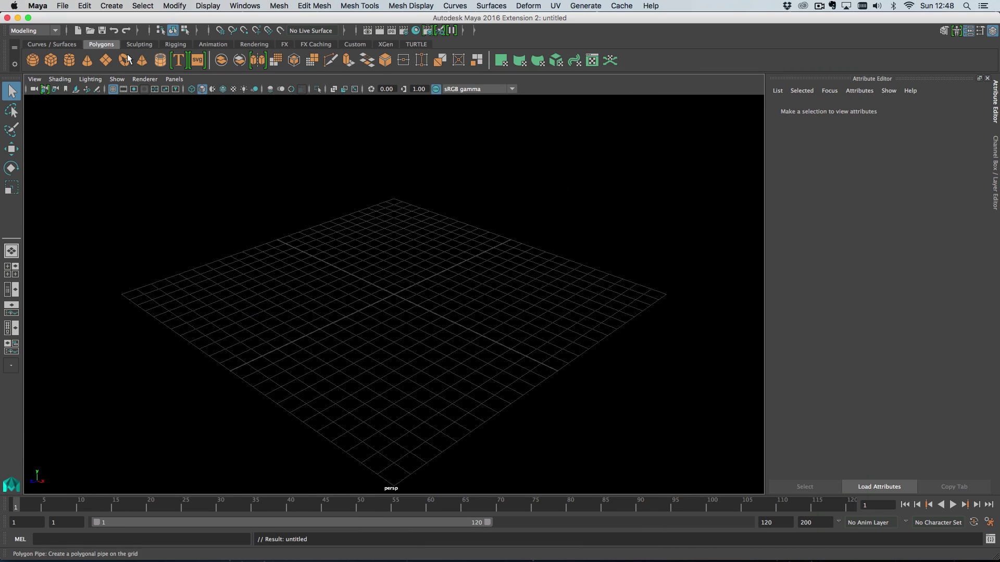
- Create a polygon sphere at the centre of the grid
click(32, 60)
scroll(444, 287, up, 2)
alt+drag(443, 282, 467, 283)
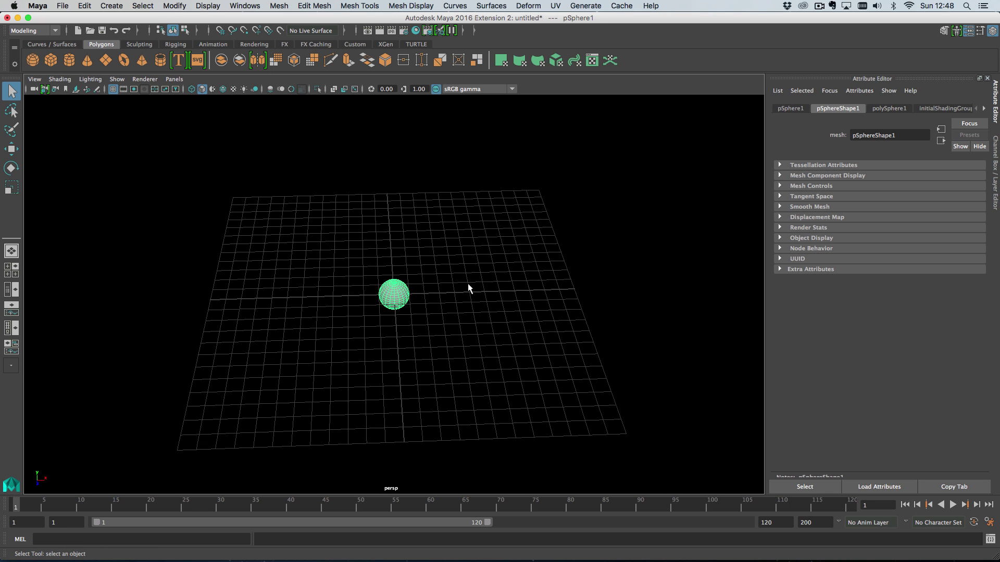
- Reduce the sphere's axis and height subdivisions to 8 each
click(891, 108)
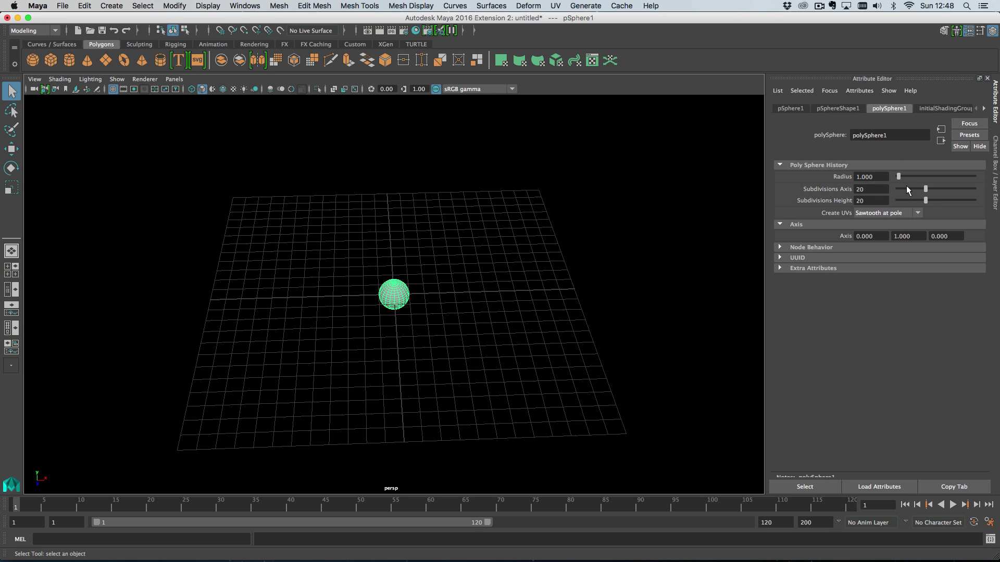
drag(911, 188, 910, 188)
click(911, 200)
alt+drag(570, 217, 536, 251)
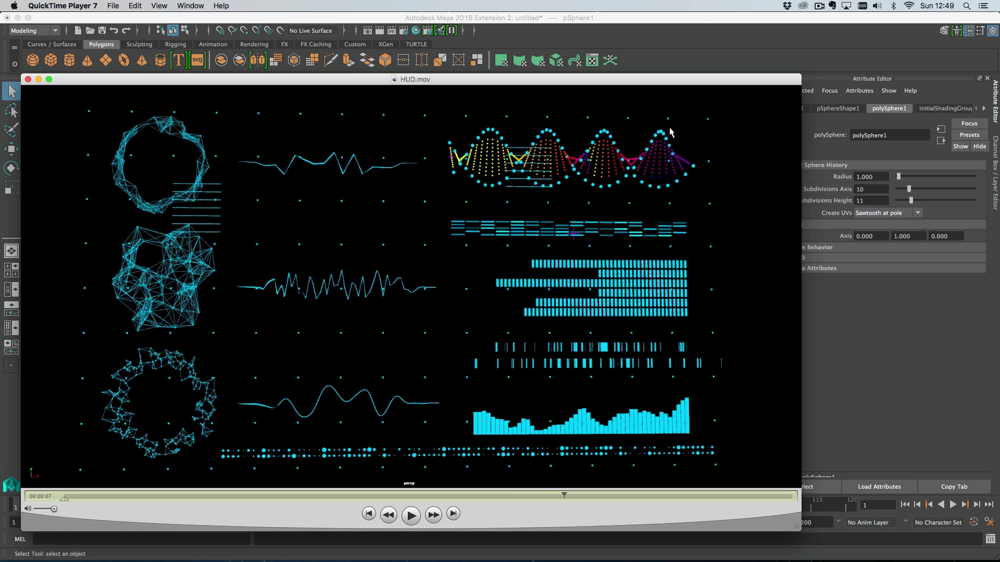
key(super+w)
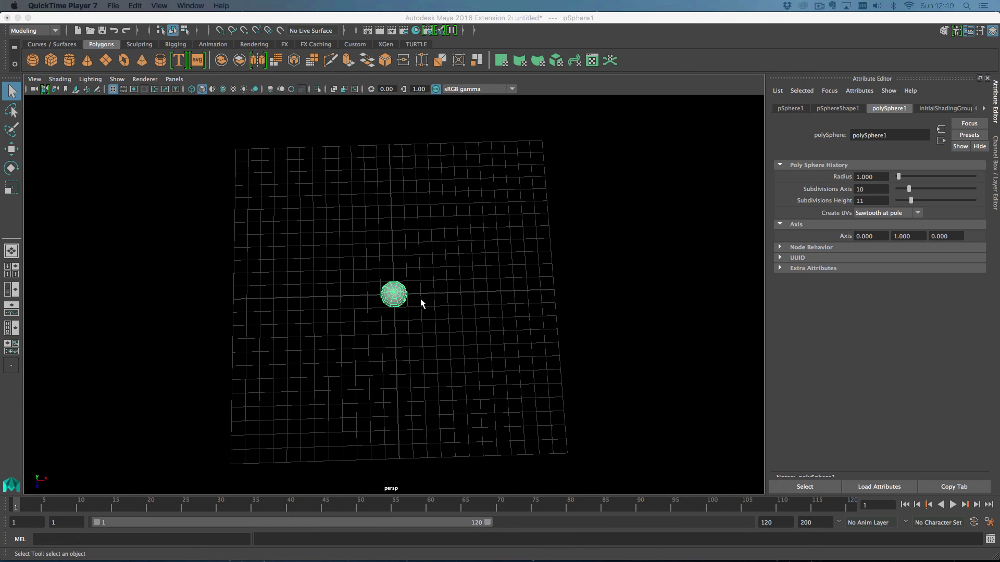
drag(909, 189, 905, 202)
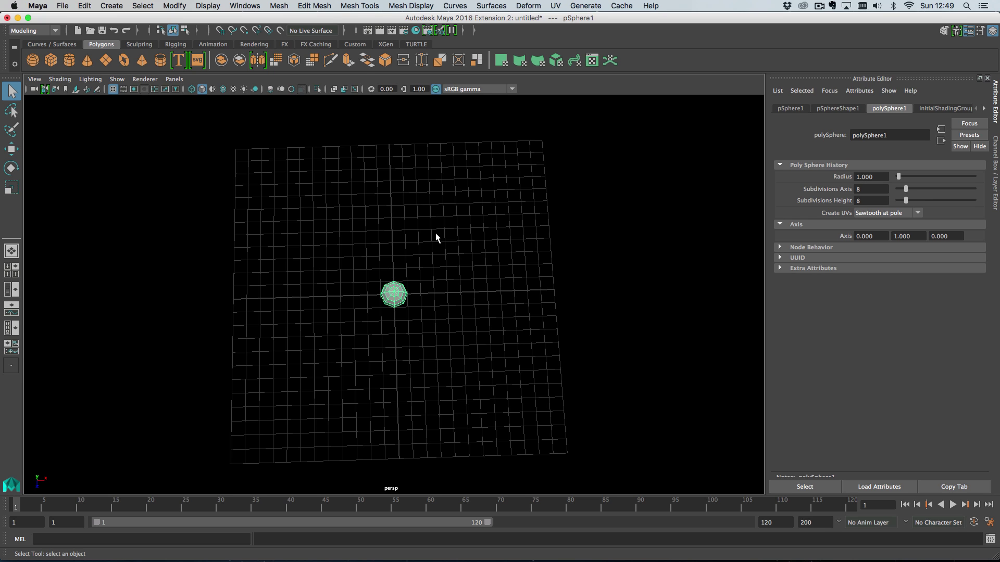
- Create a MASH network from the low-resolution sphere
click(112, 6)
mouse_move(172, 244)
click(280, 251)
scroll(484, 276, down, 3)
alt+drag(489, 276, 426, 284)
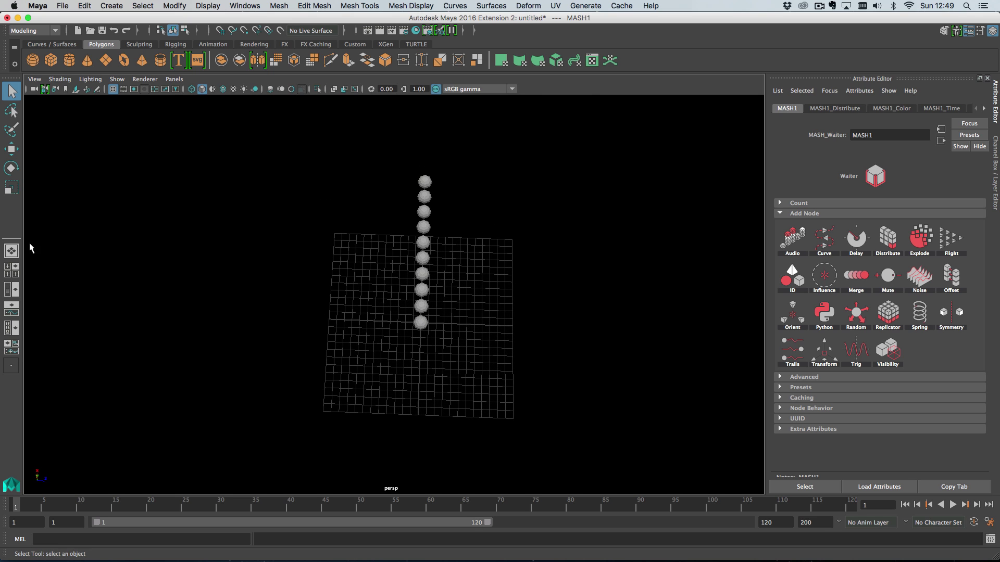
- Show the Outliner beside the perspective view and select the original pSphere1 with the Scale tool
click(11, 290)
click(76, 146)
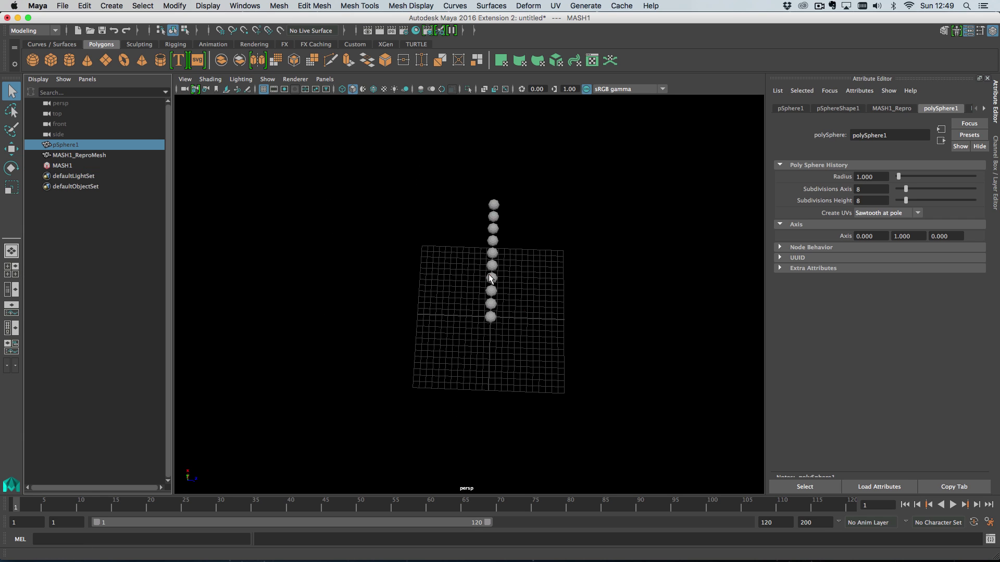
key(r)
alt+drag(492, 276, 536, 274)
drag(500, 308, 561, 315)
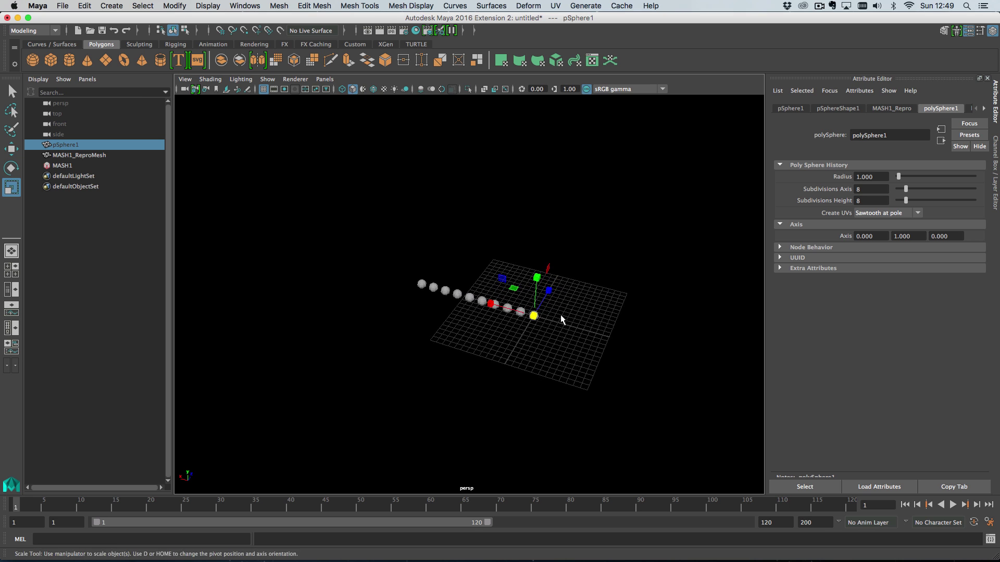
- Try rotating the MASH1_ReproMesh row of spheres
click(495, 308)
key(e)
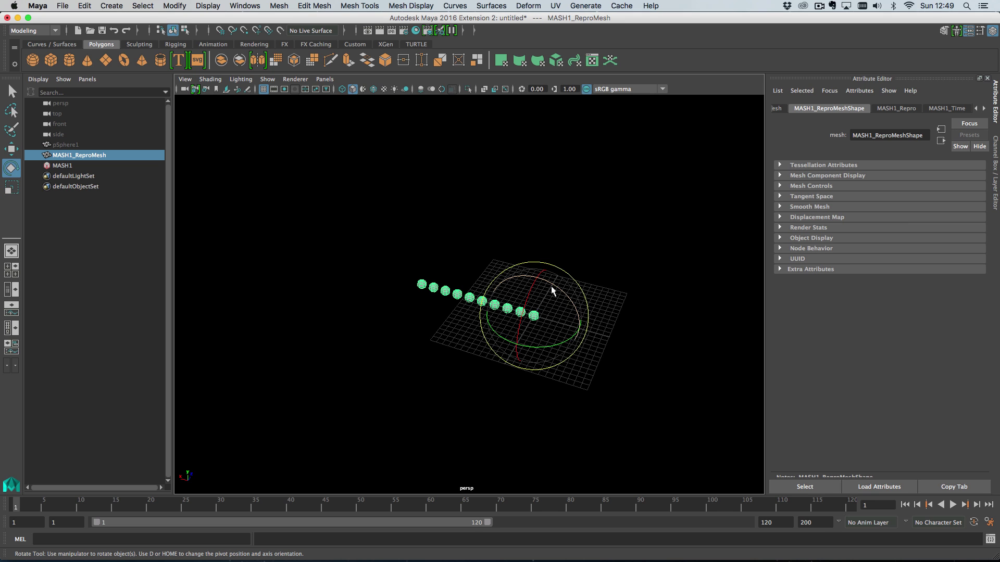
drag(551, 286, 565, 323)
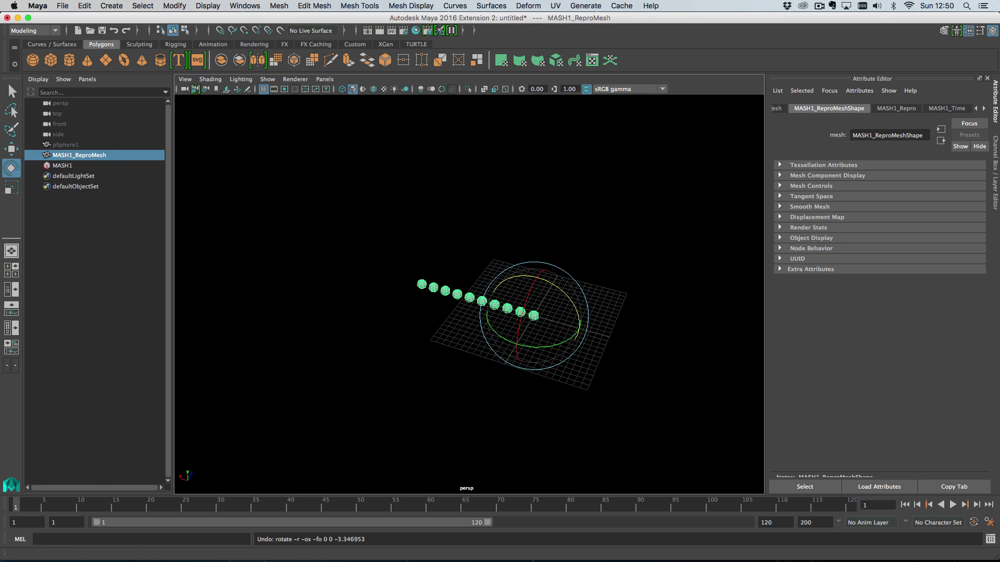
- Check the HUD.mov reference, close it and set the MASH1 network's distribution type to Grid
drag(1, 83, 411, 78)
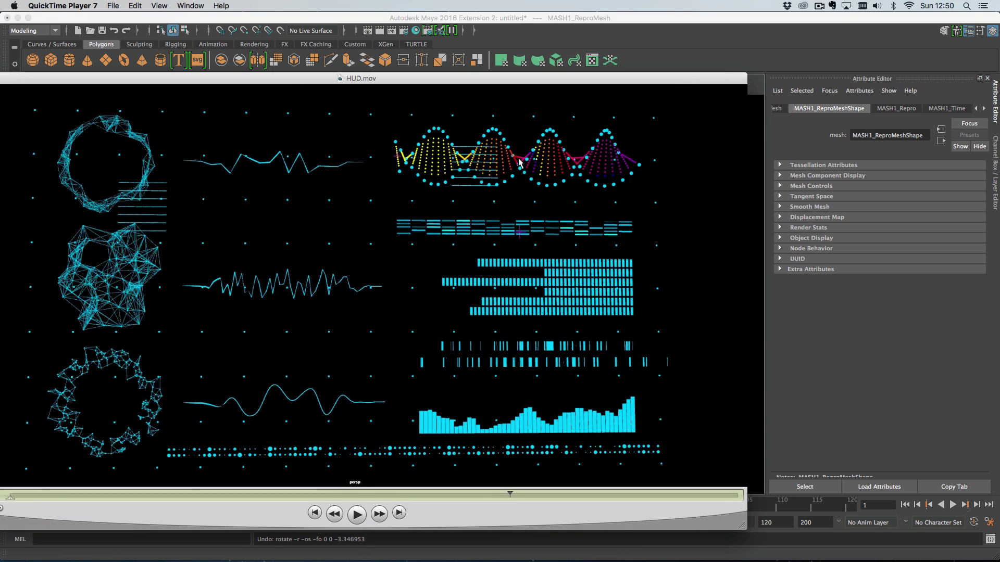
key(super+w)
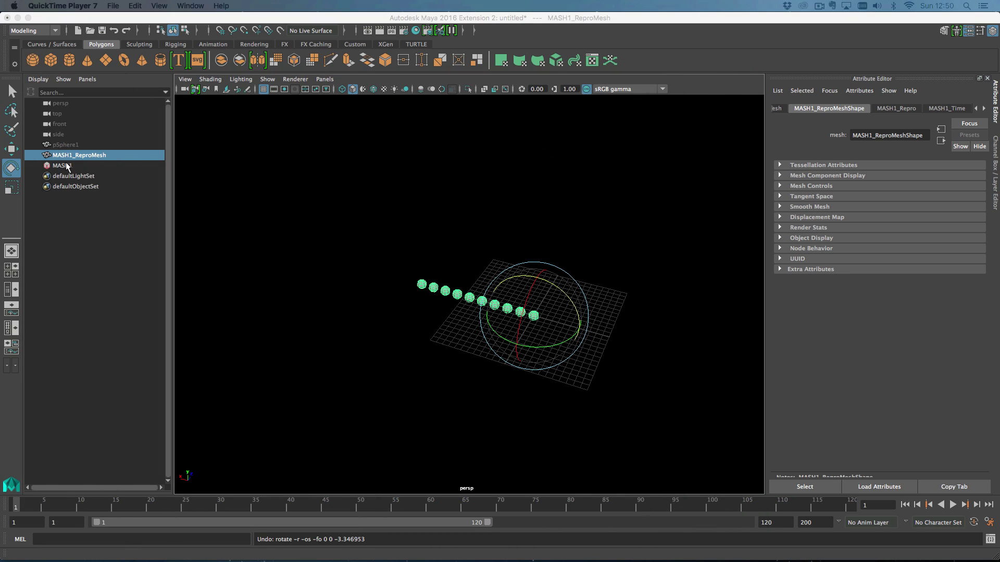
click(67, 165)
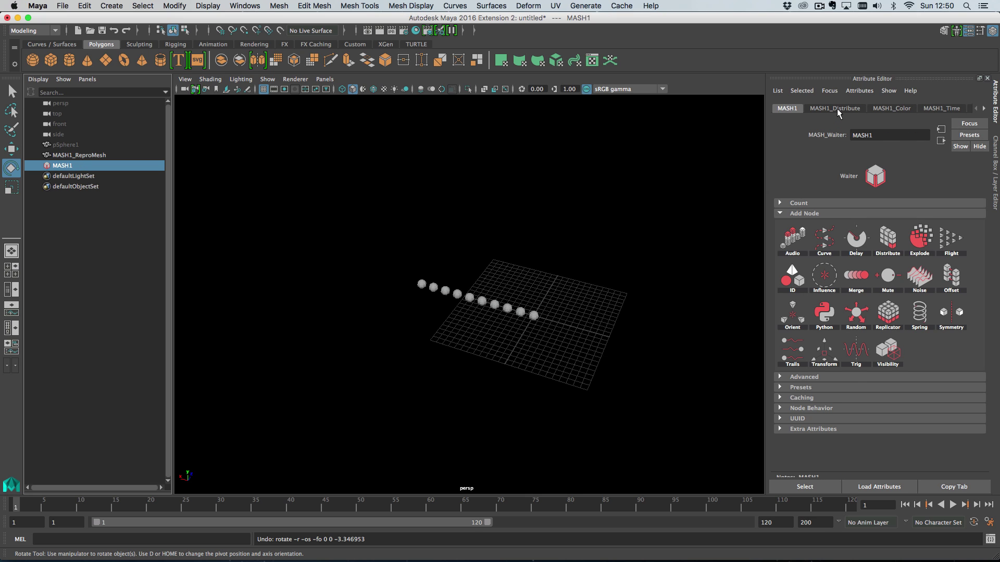
click(837, 109)
click(868, 229)
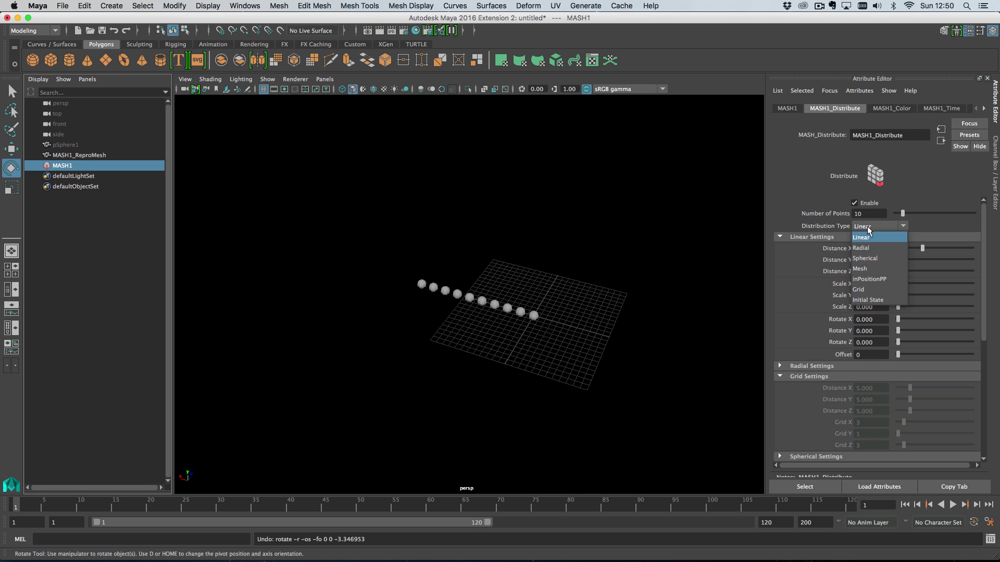
click(877, 288)
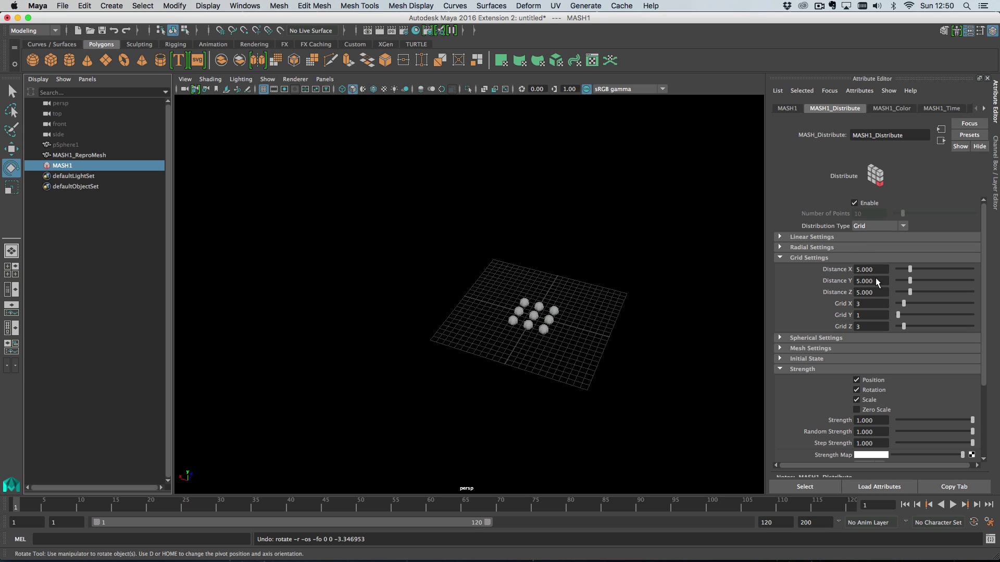
- Set the grid to 12 points in X and 1 in Z, with Distance X about 25.319 and Distance Z 0
drag(903, 299, 886, 325)
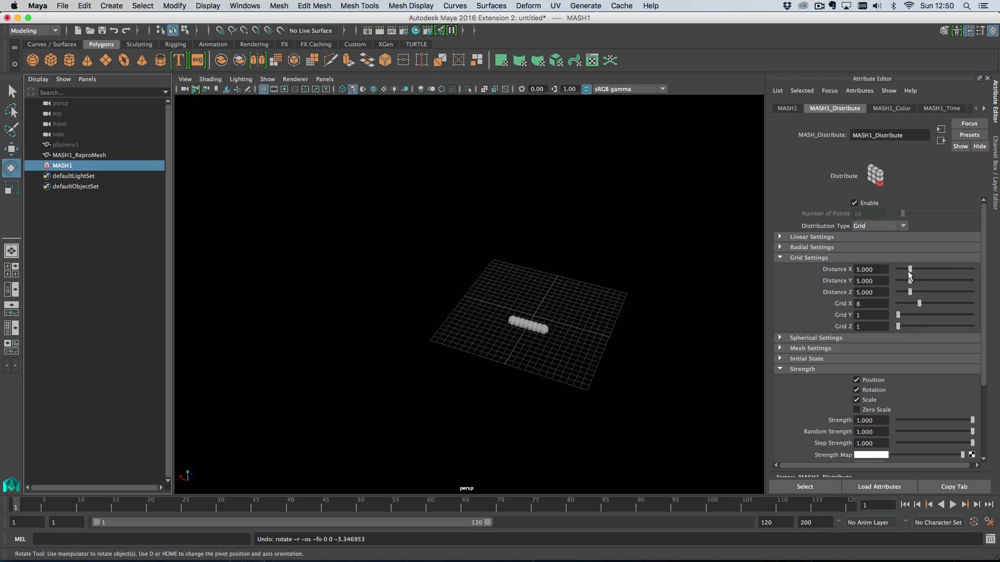
drag(909, 292, 896, 292)
drag(920, 267, 959, 268)
drag(919, 302, 931, 304)
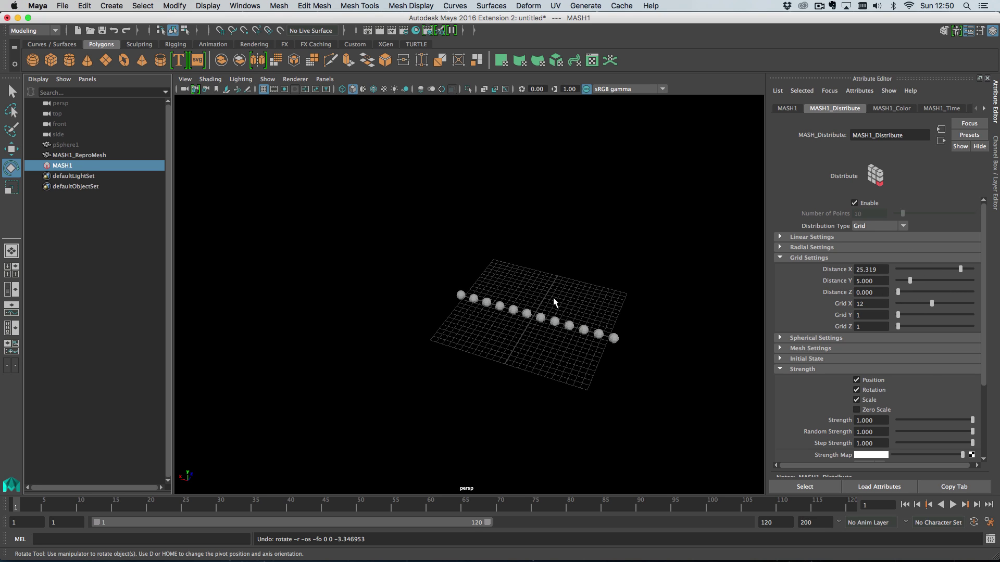
click(541, 315)
key(w)
alt+drag(542, 316, 534, 334)
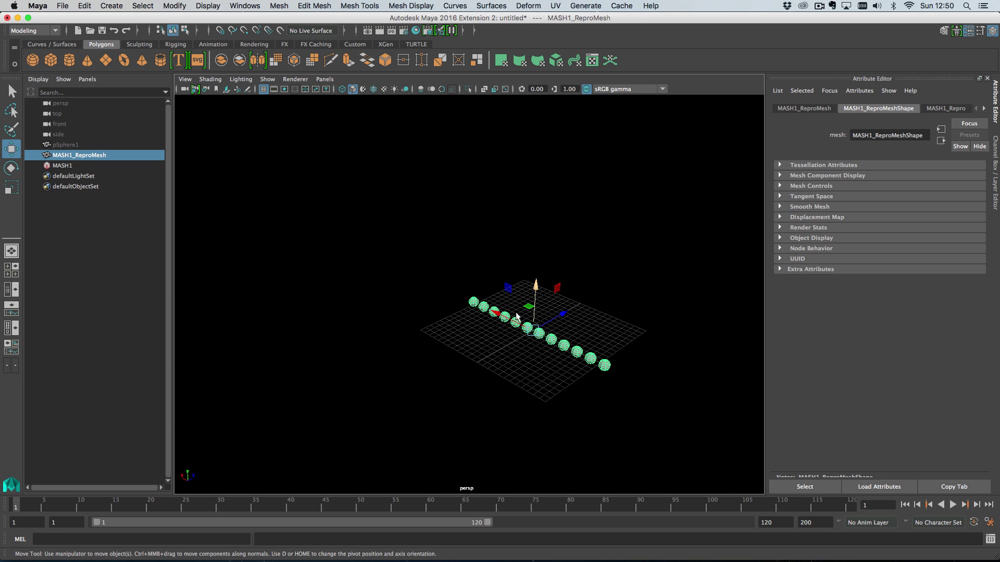
- Add a Replicator node to the MASH1 network
click(65, 166)
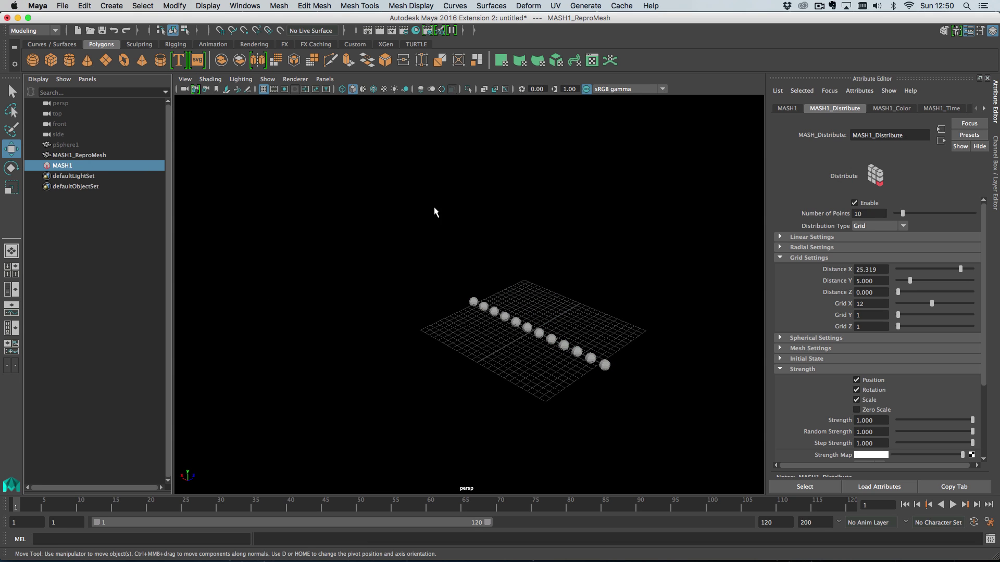
click(787, 107)
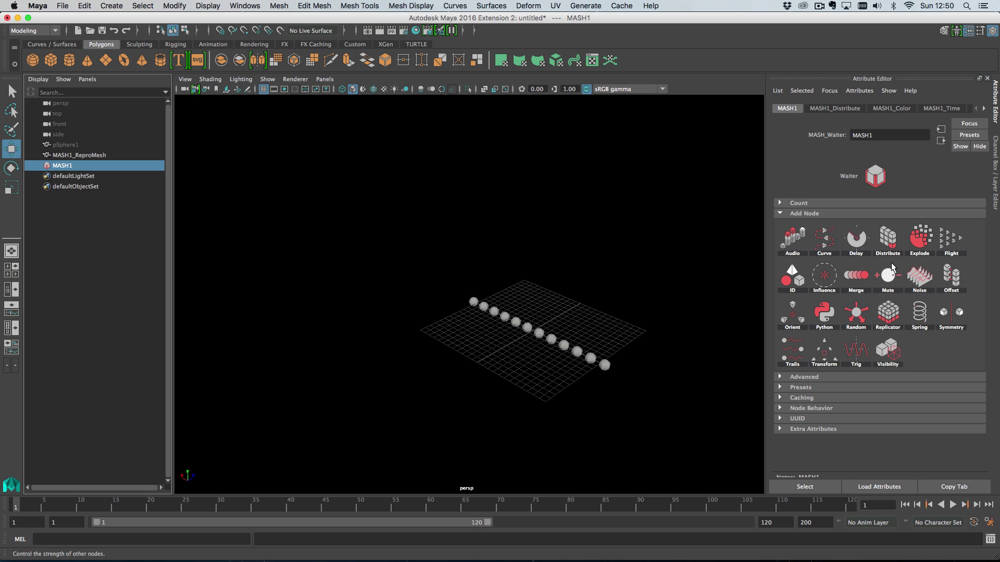
click(892, 317)
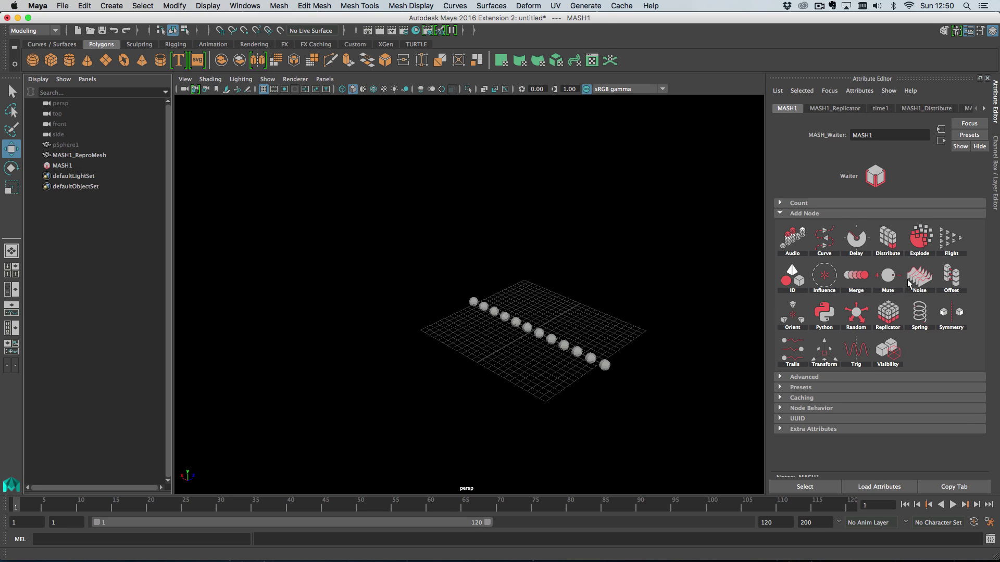
- Set the MASH1 Replicator to 59 replicants to extend the row of spheres into a long sheet
drag(895, 213, 934, 213)
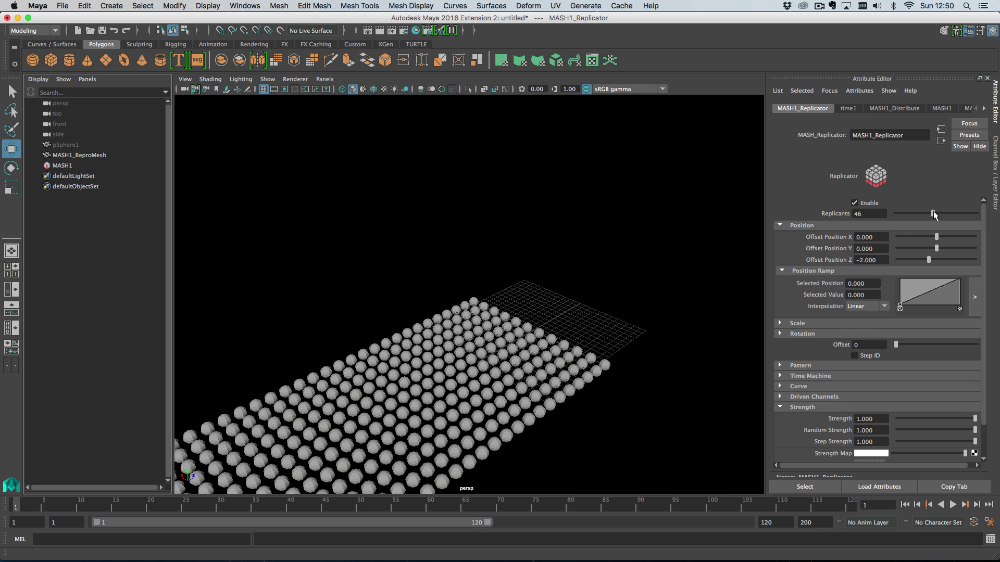
alt+right_drag(679, 384, 448, 314)
alt+drag(448, 315, 565, 288)
drag(935, 213, 943, 213)
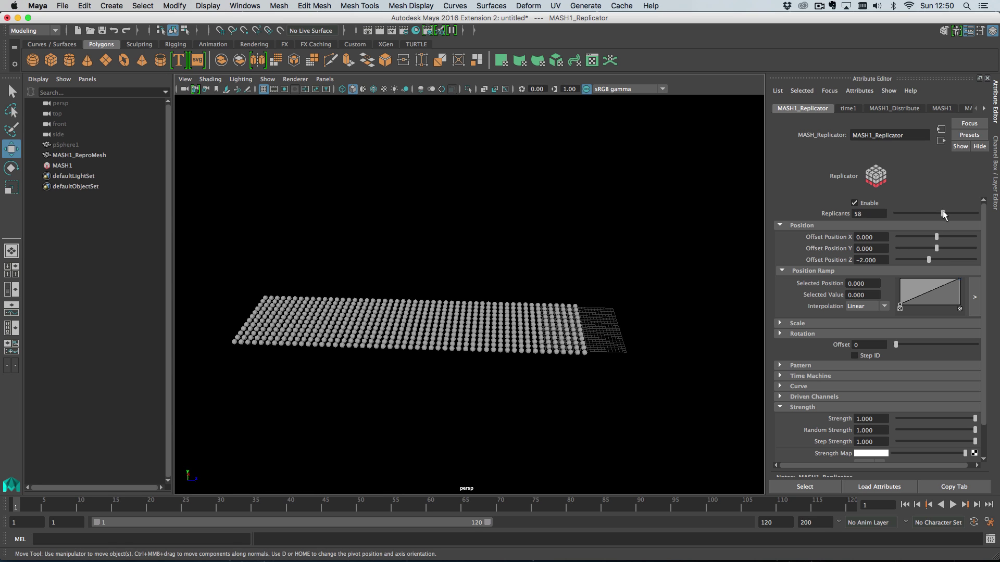
alt+middle_drag(522, 339, 552, 346)
alt+drag(552, 346, 569, 374)
- Twist the MASH1 replicated sheet by setting Rotate Replicants Z to 720
click(802, 334)
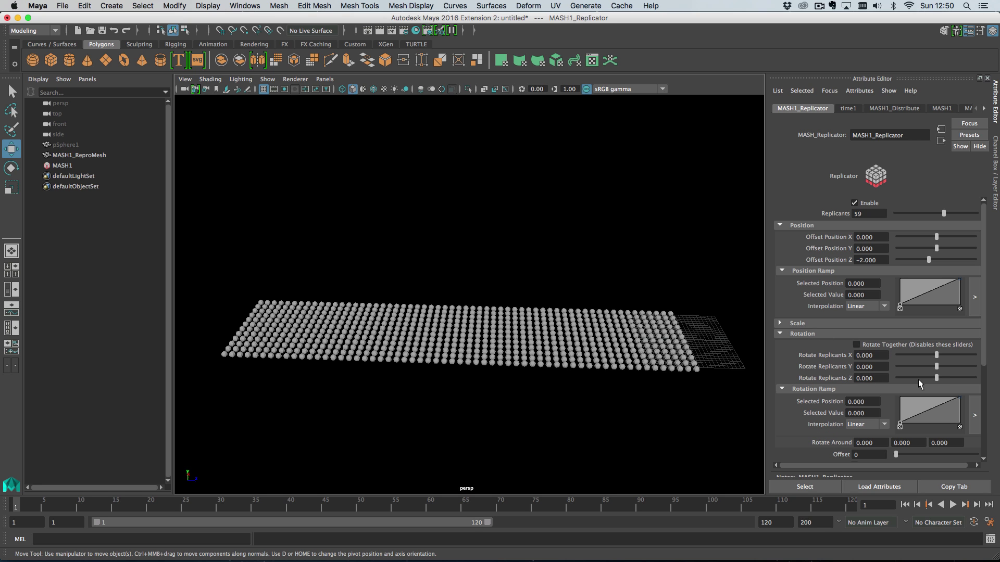
drag(938, 378, 976, 378)
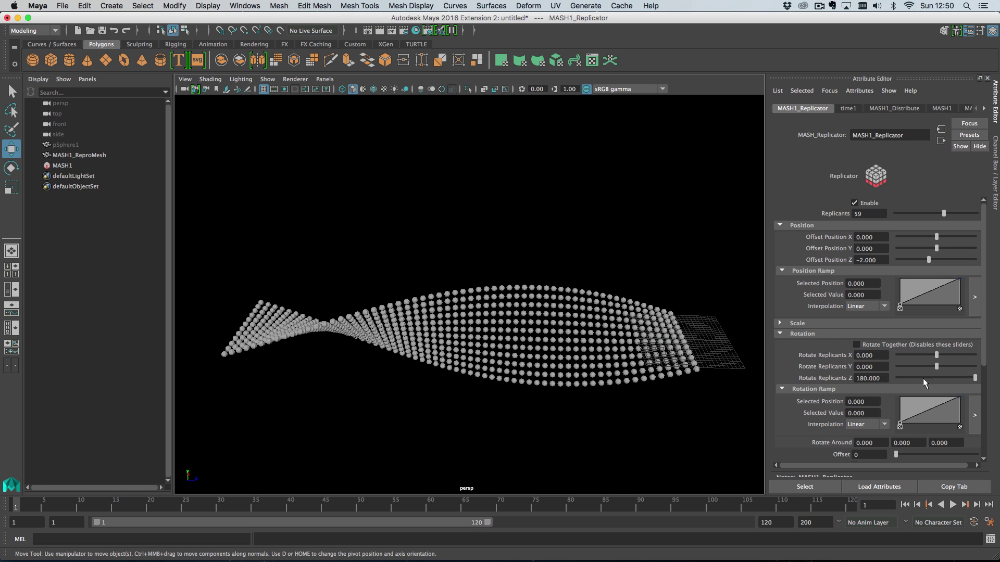
text(720)
key(Return)
alt+drag(468, 376, 506, 360)
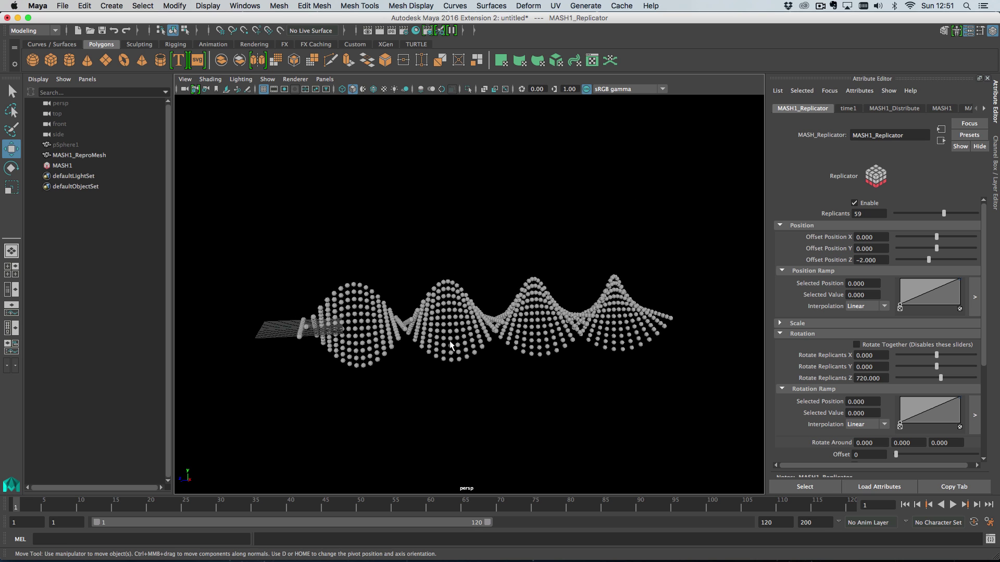
alt+drag(450, 345, 467, 343)
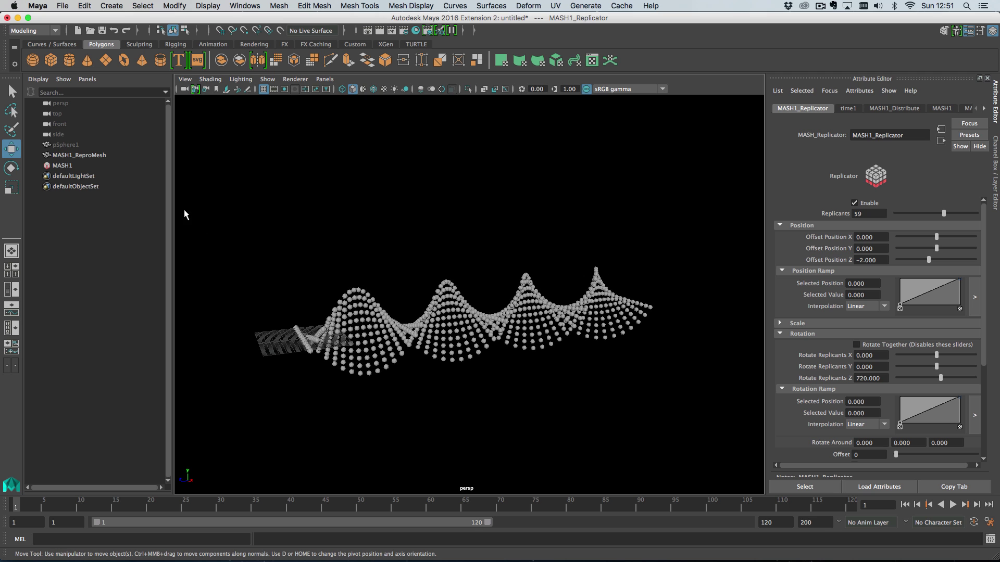
- Scale the source sphere pSphere1 down uniformly so the helix is made of smaller spheres
click(83, 145)
key(r)
drag(303, 339, 301, 342)
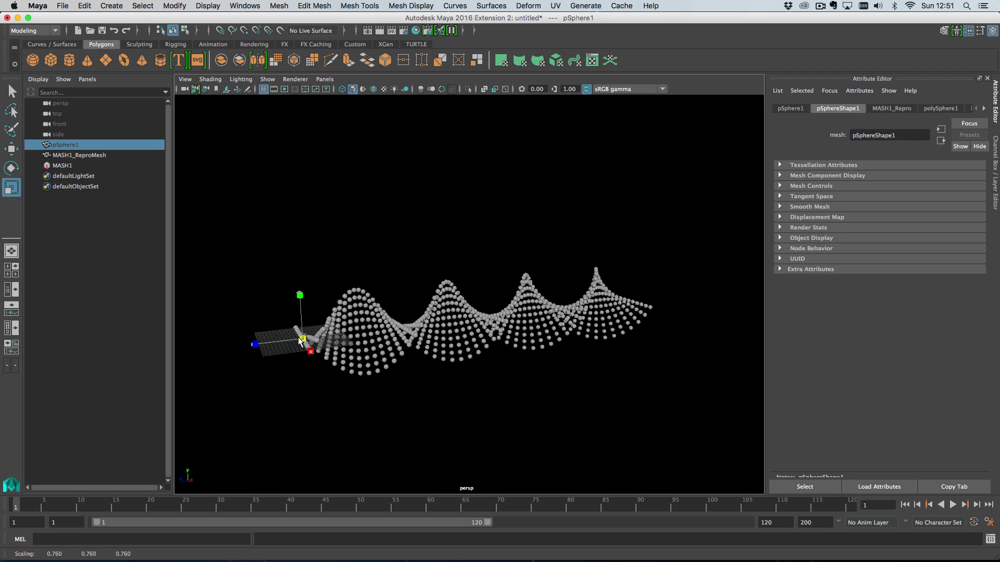
alt+drag(469, 342, 558, 353)
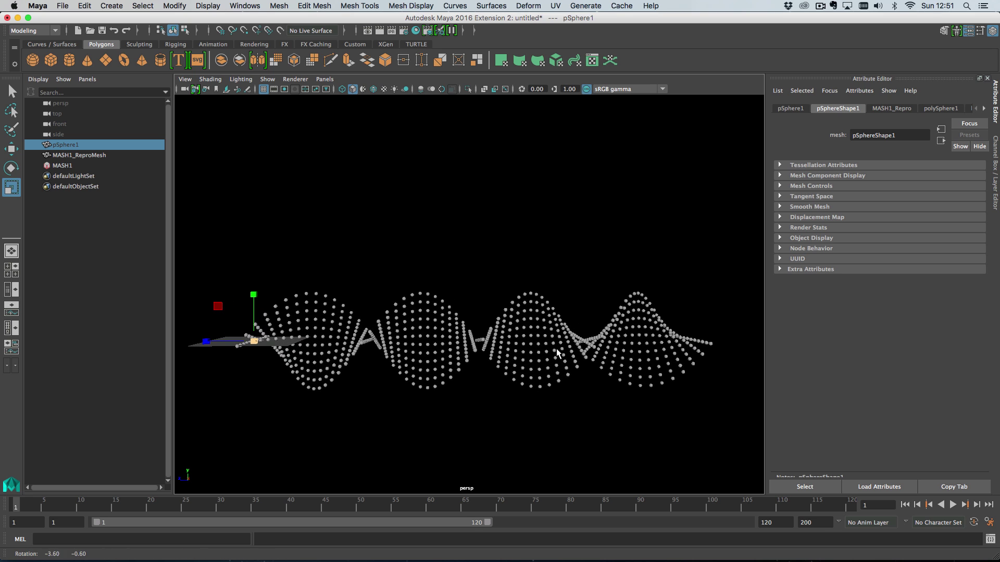
- Duplicate MASH1_ReproMesh with Duplicate Special, using reset options and Duplicate input graph enabled
click(117, 154)
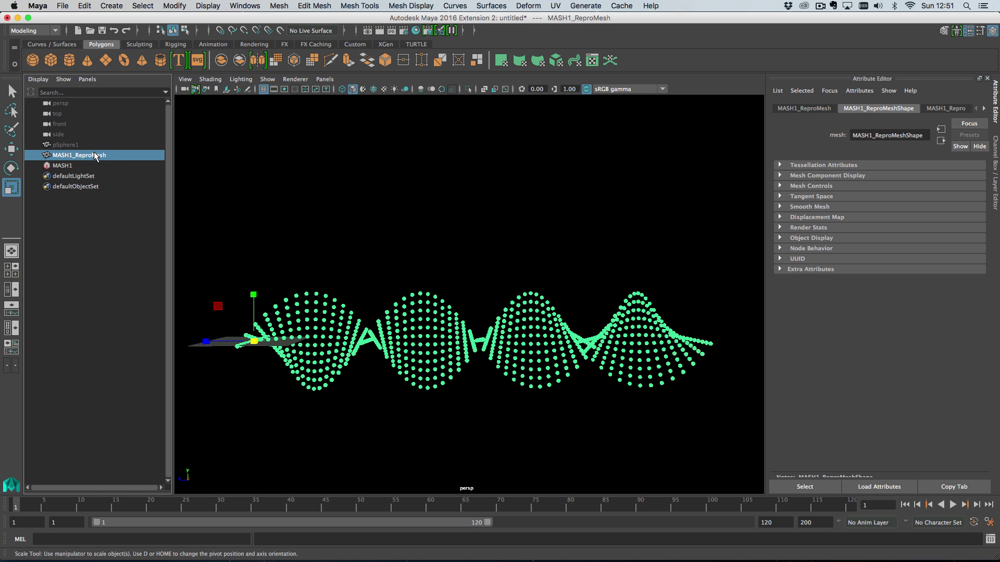
click(354, 281)
drag(414, 319, 439, 338)
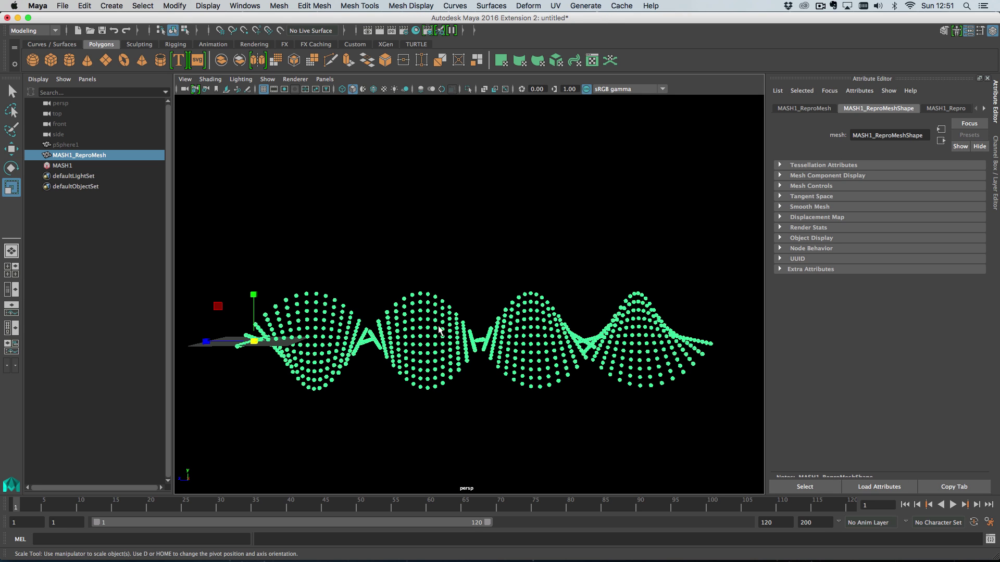
click(108, 6)
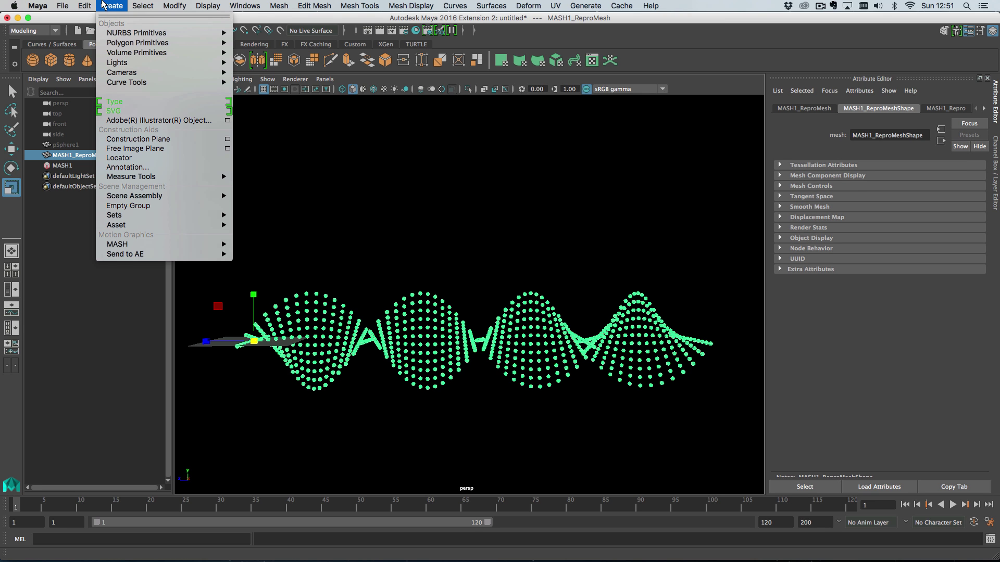
mouse_move(85, 6)
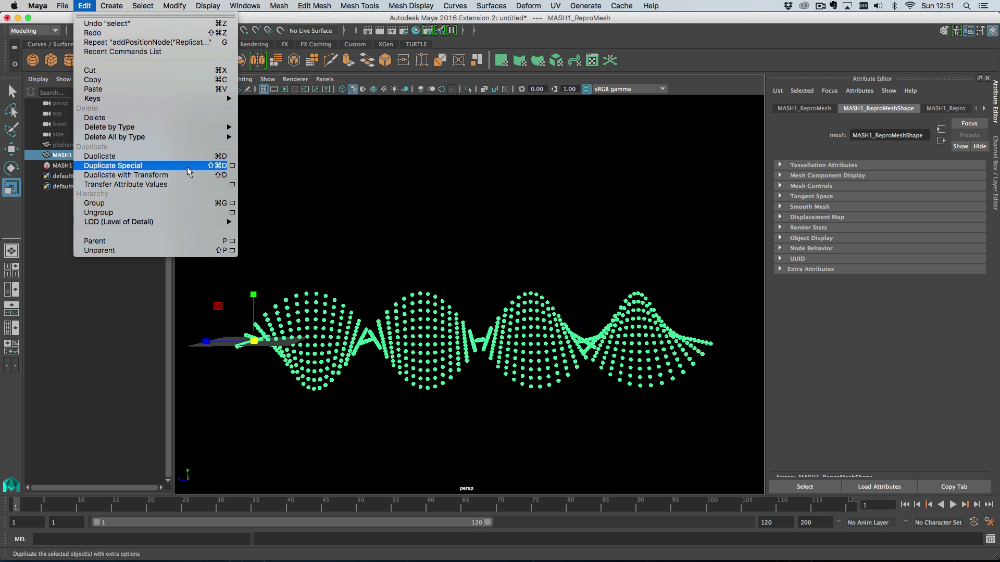
click(233, 166)
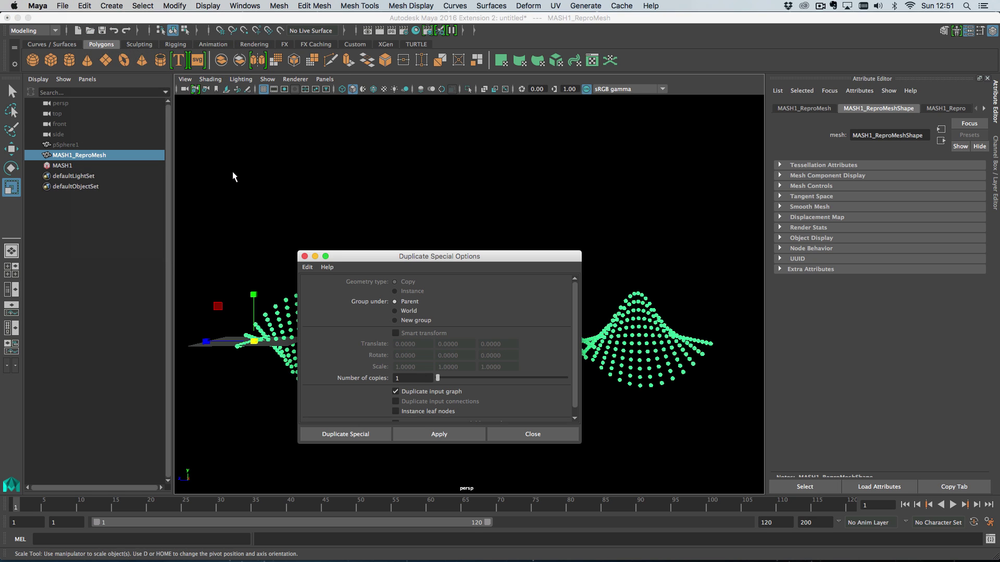
click(307, 267)
click(321, 292)
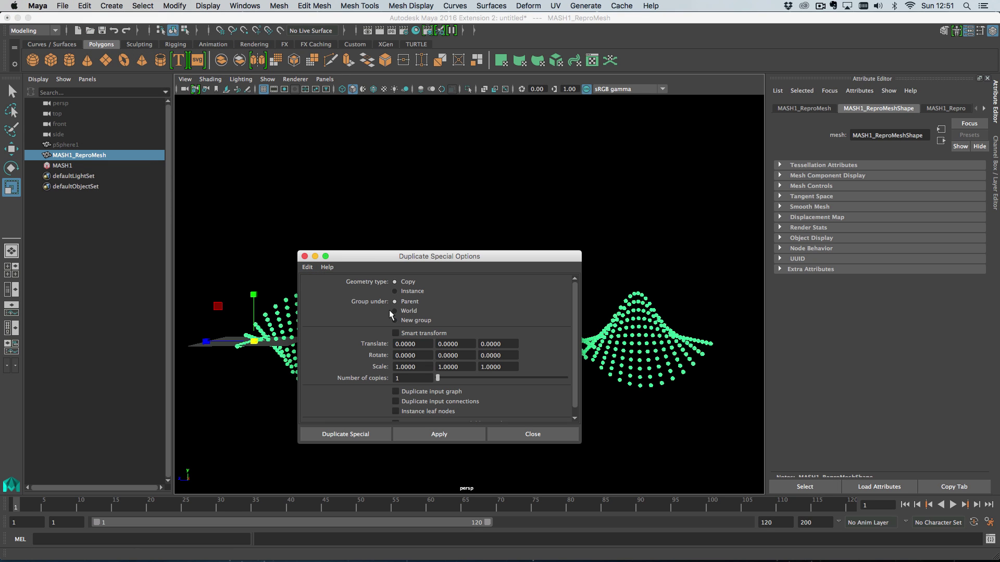
click(413, 392)
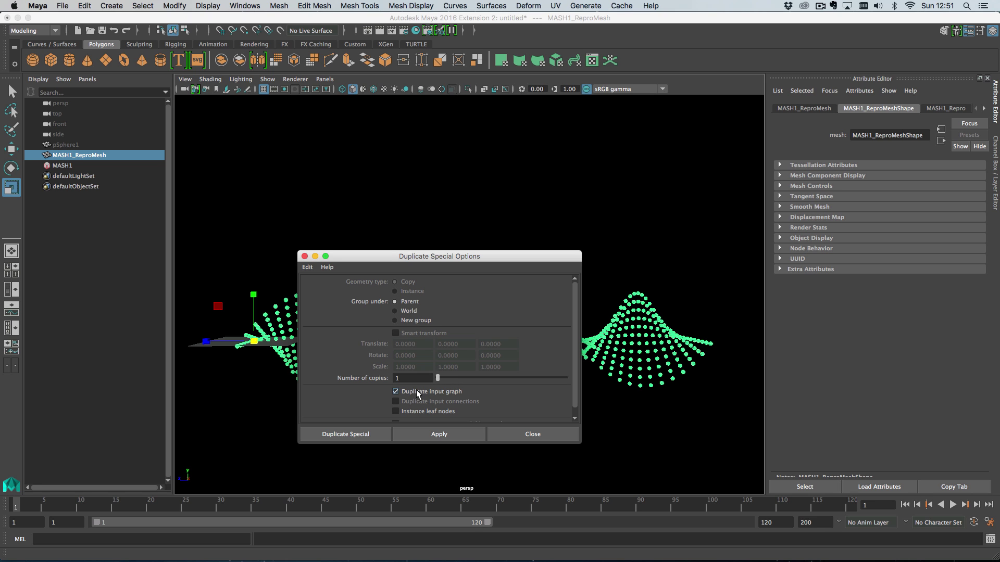
click(361, 434)
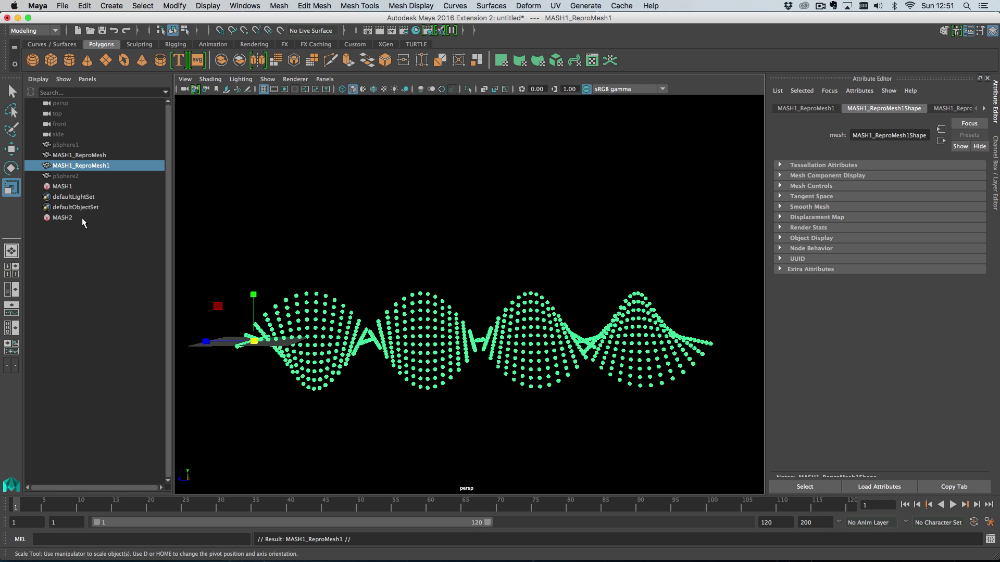
- Enlarge the duplicated network's source sphere pSphere2 uniformly to a scale of about 0.913
click(78, 218)
click(98, 165)
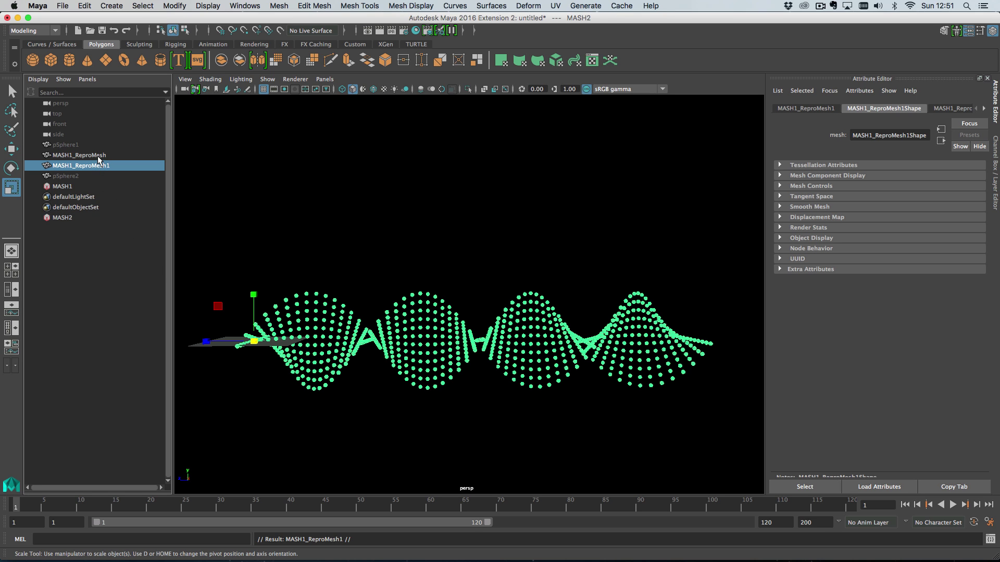
click(98, 156)
click(98, 166)
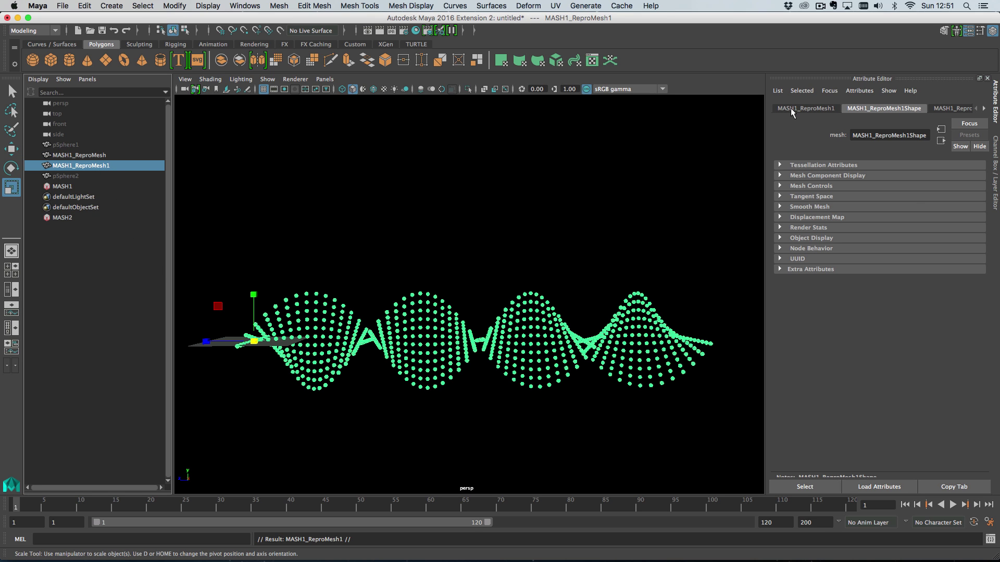
click(98, 176)
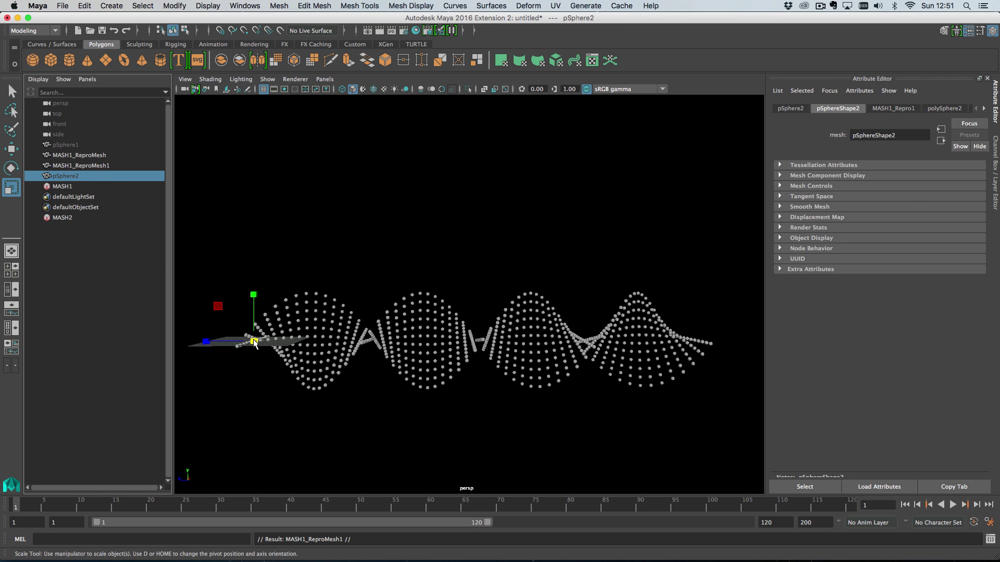
drag(254, 341, 280, 347)
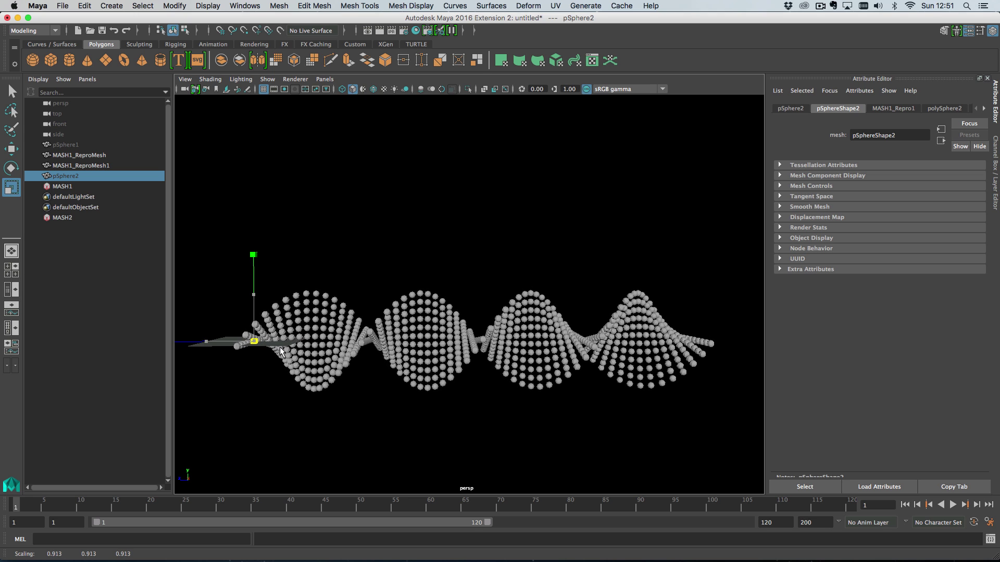
- In the MASH2 distribution, set Grid X to 2 and Distance X to about 34.4
click(86, 217)
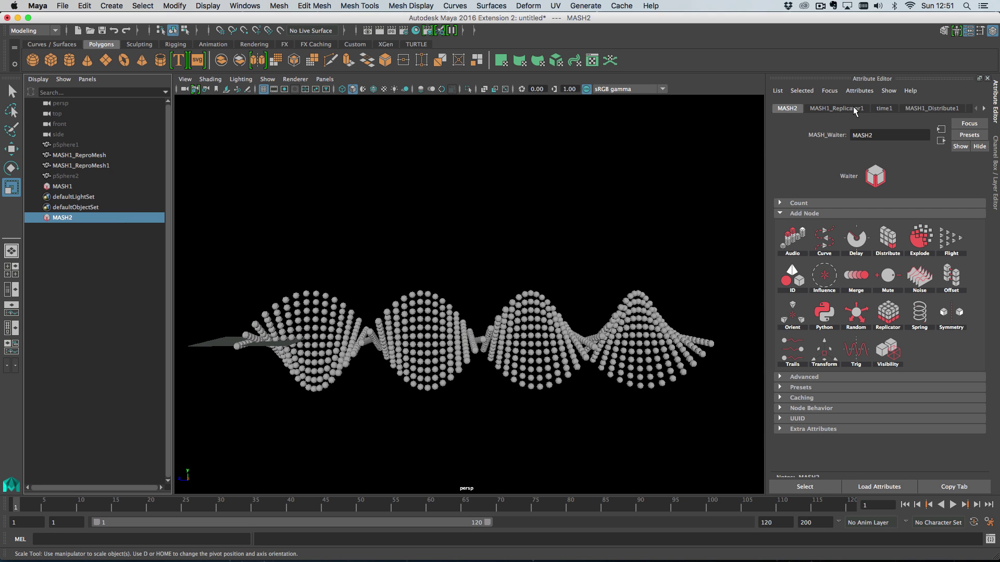
click(940, 110)
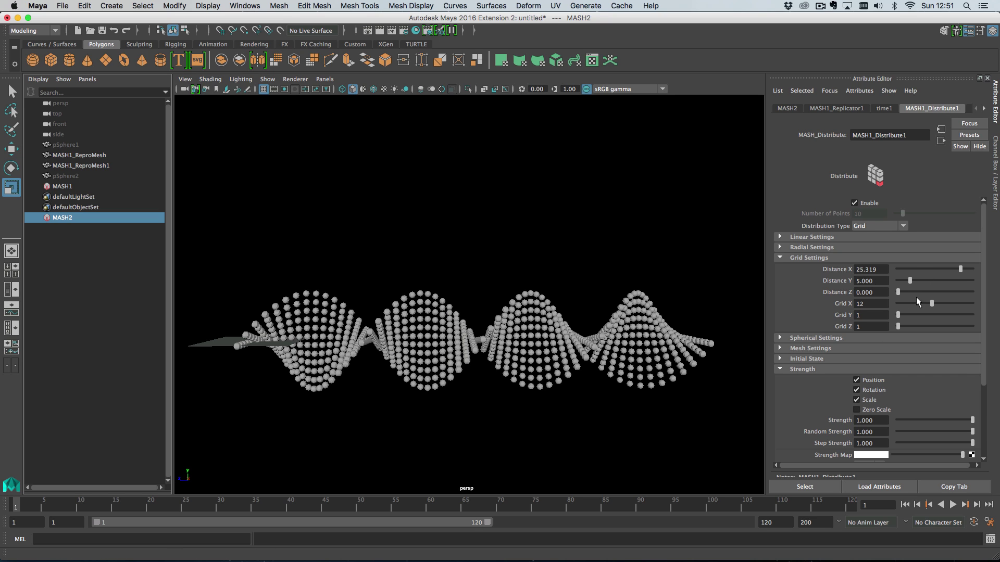
drag(929, 301, 900, 305)
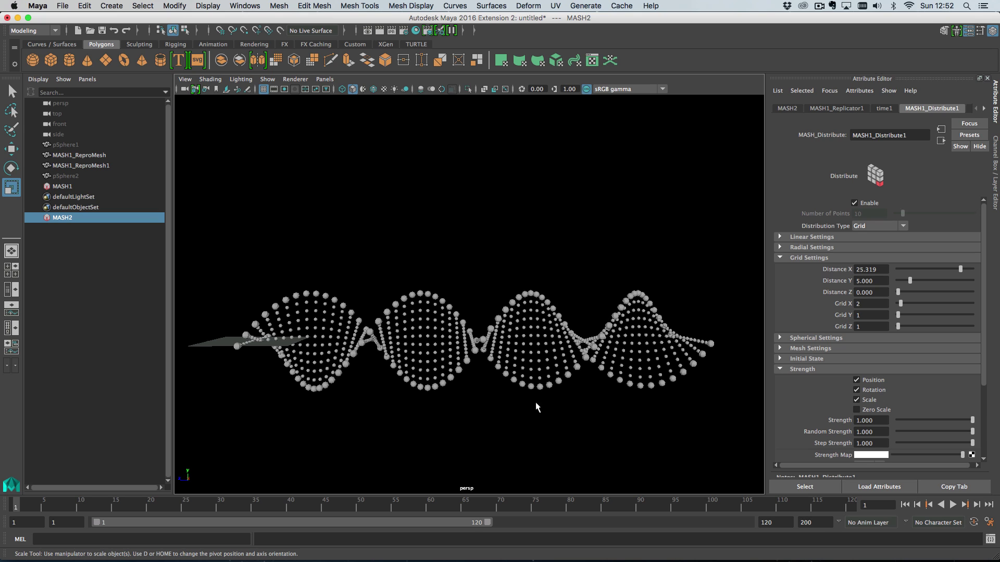
ctrl+drag(865, 268, 973, 271)
ctrl+drag(882, 266, 904, 270)
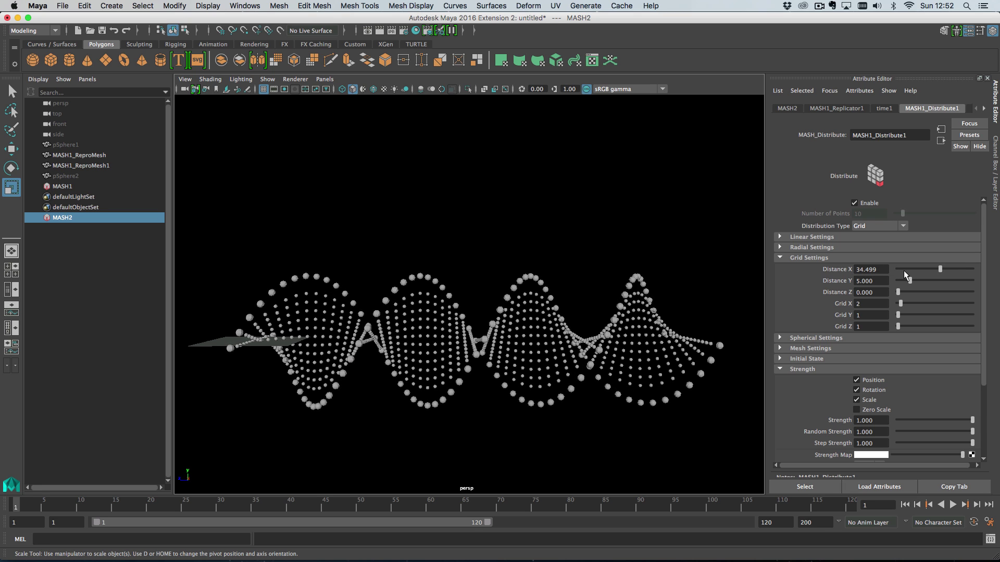
alt+drag(719, 318, 436, 317)
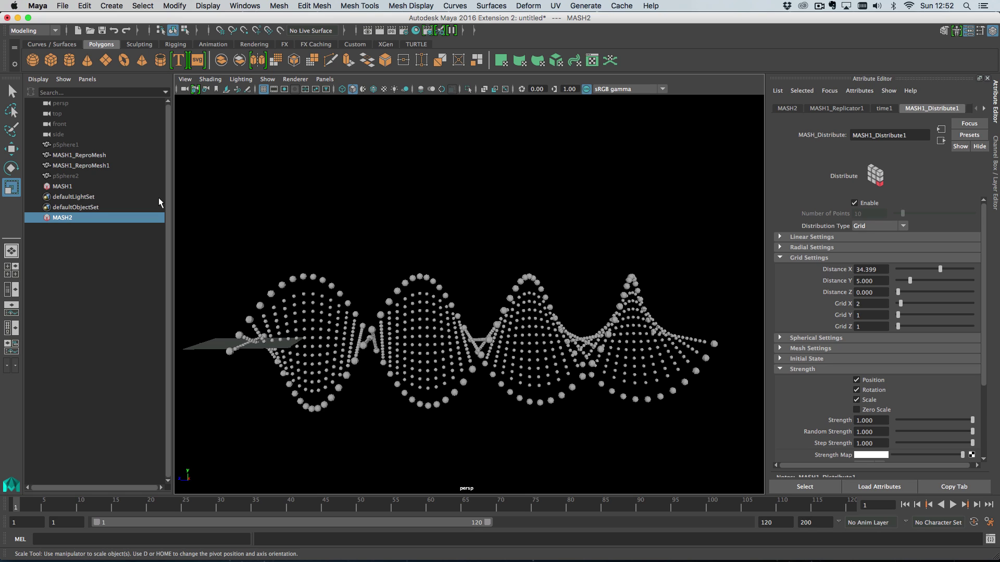
- Add a Transform node to the MASH1 network and create a locator as its controller null
click(85, 187)
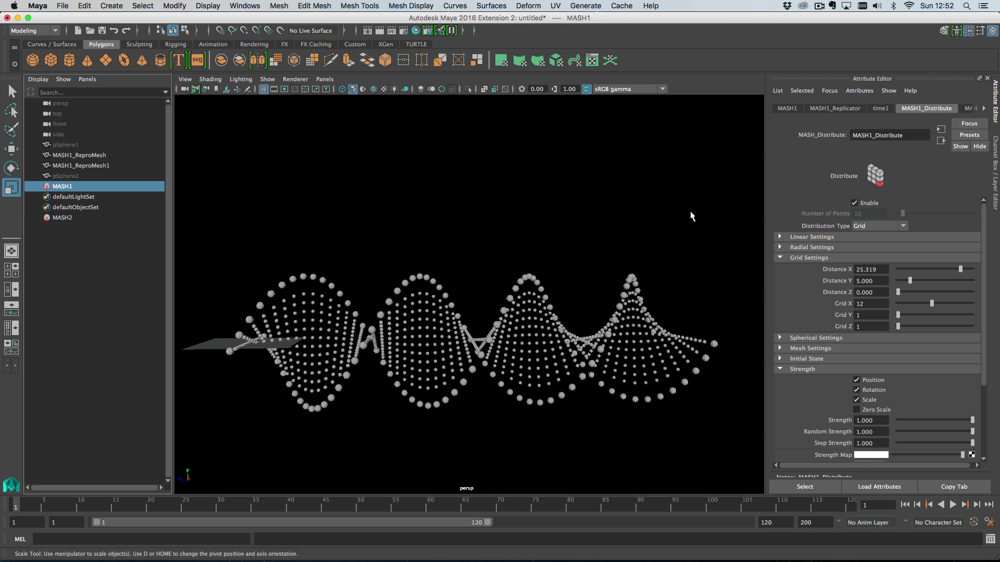
click(786, 109)
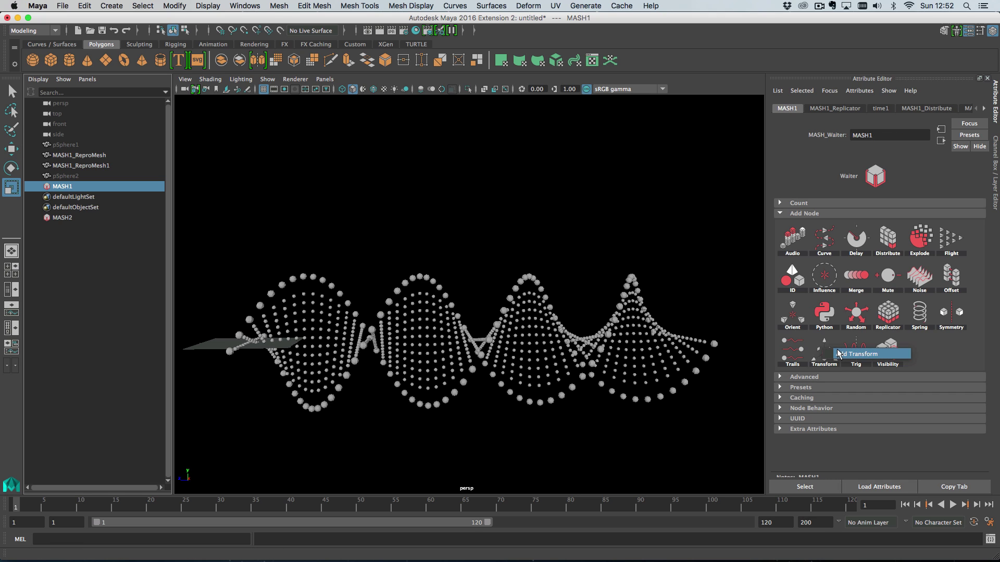
click(822, 347)
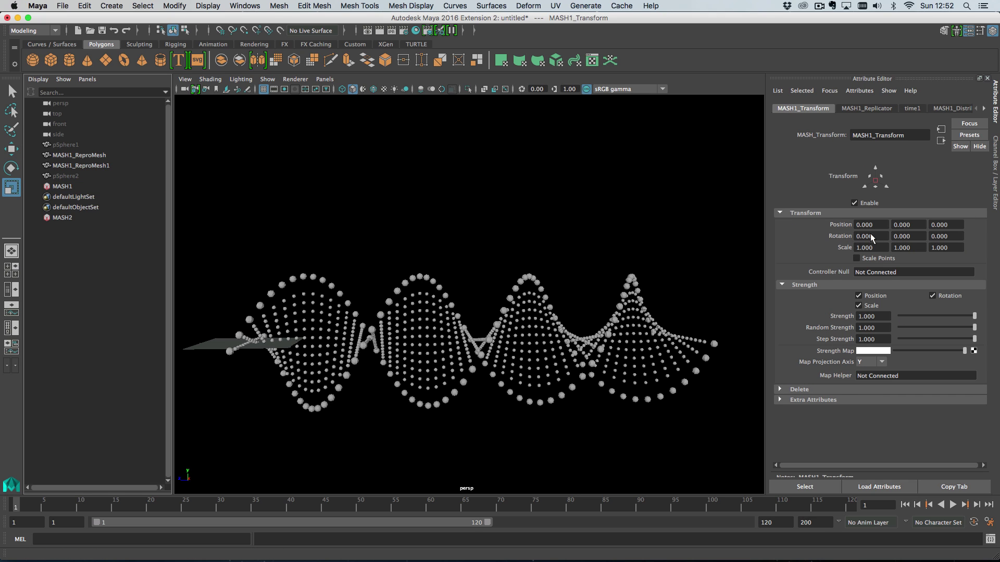
right_click(897, 271)
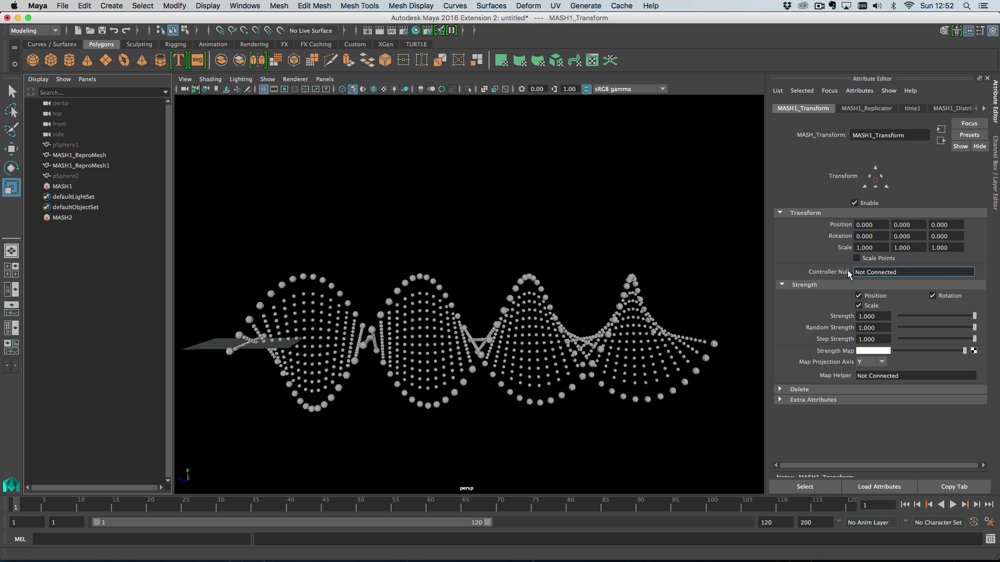
click(924, 289)
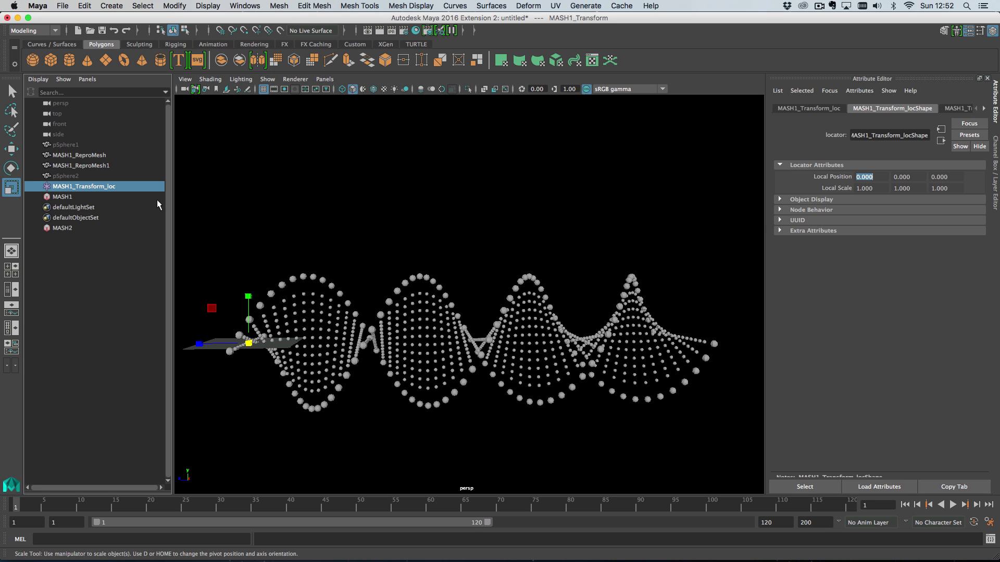
- Try rotating the MASH1_Transform_loc locator about its Z axis
key(e)
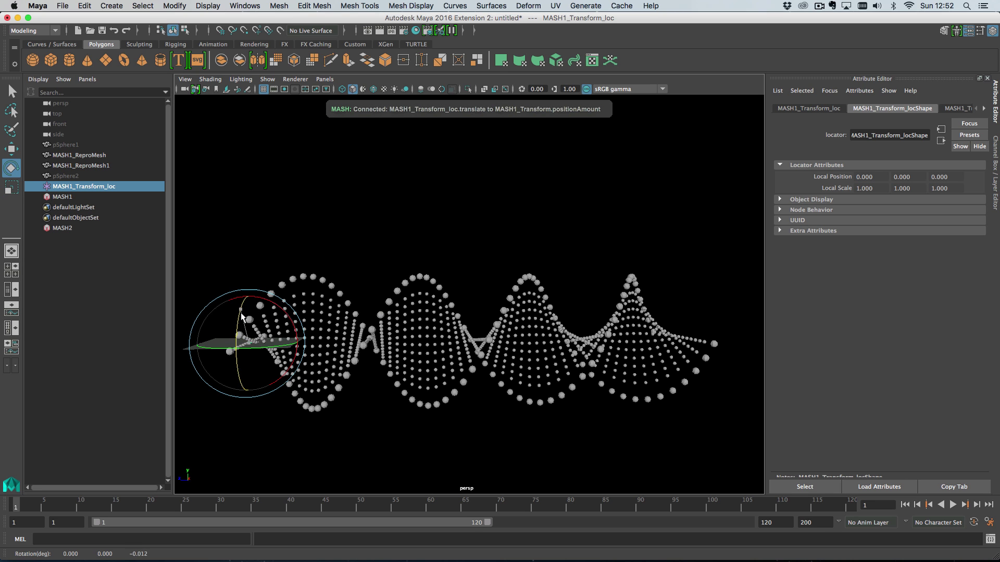
drag(245, 309, 256, 342)
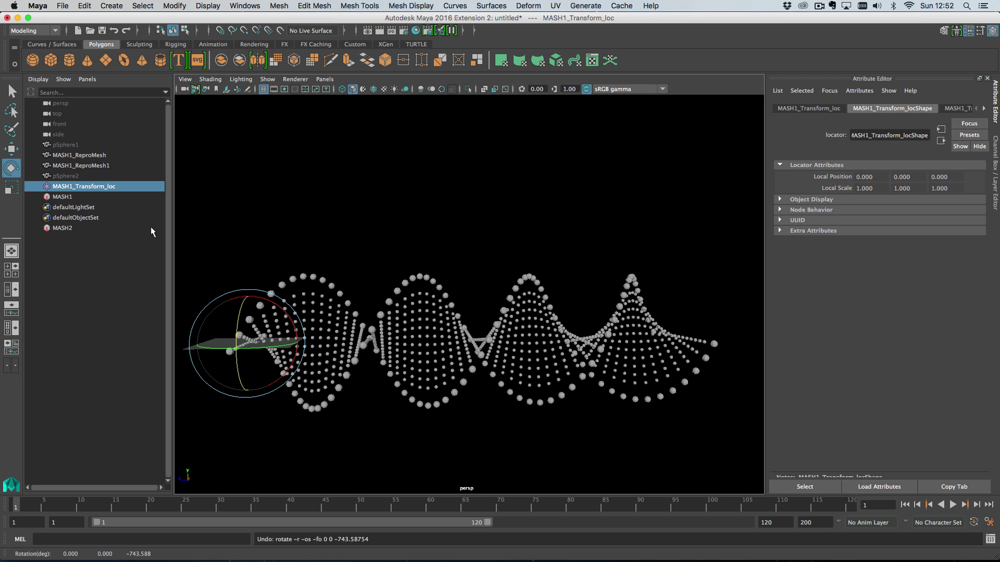
- Add a Transform node to the MASH2 network and connect MASH1_Transform_loc as its controller null
click(110, 228)
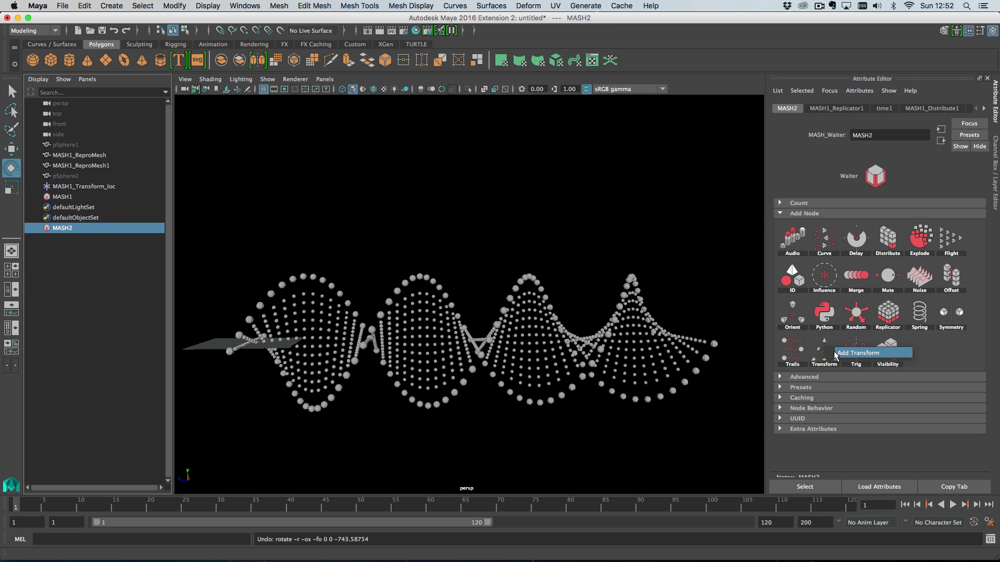
click(837, 354)
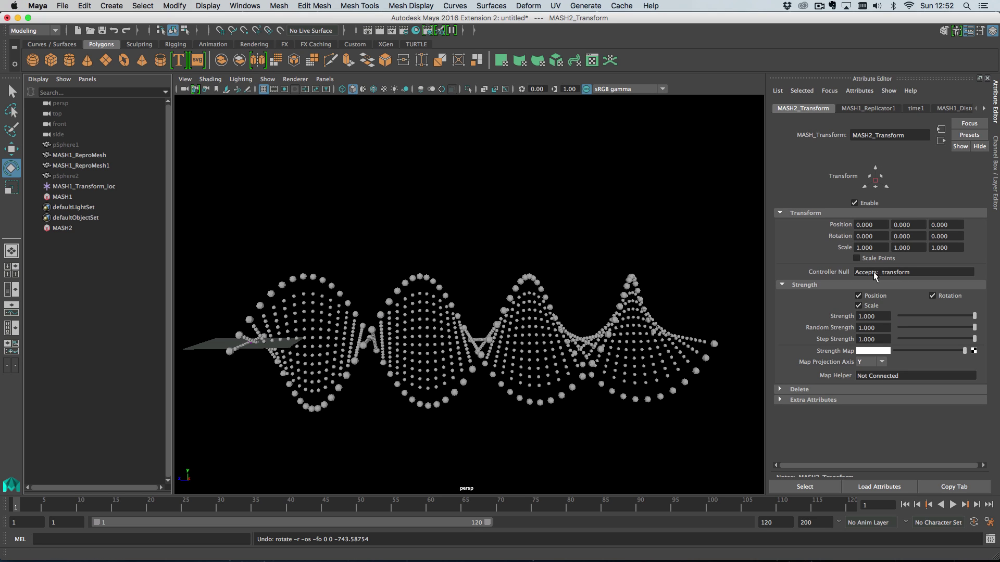
drag(89, 188, 886, 273)
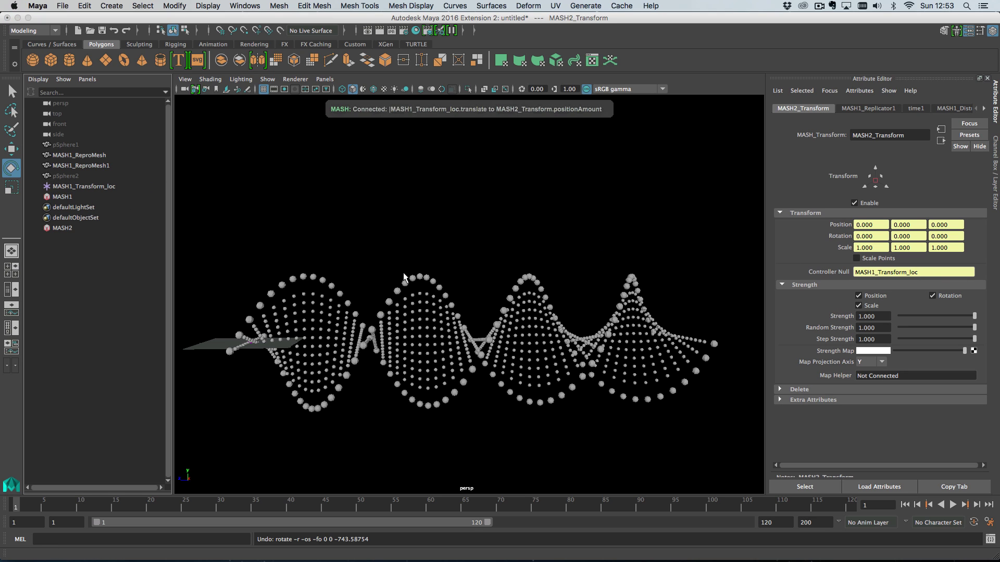
- Try rotating and moving the MASH1_Transform_loc locator, and undo each test transformation
click(83, 186)
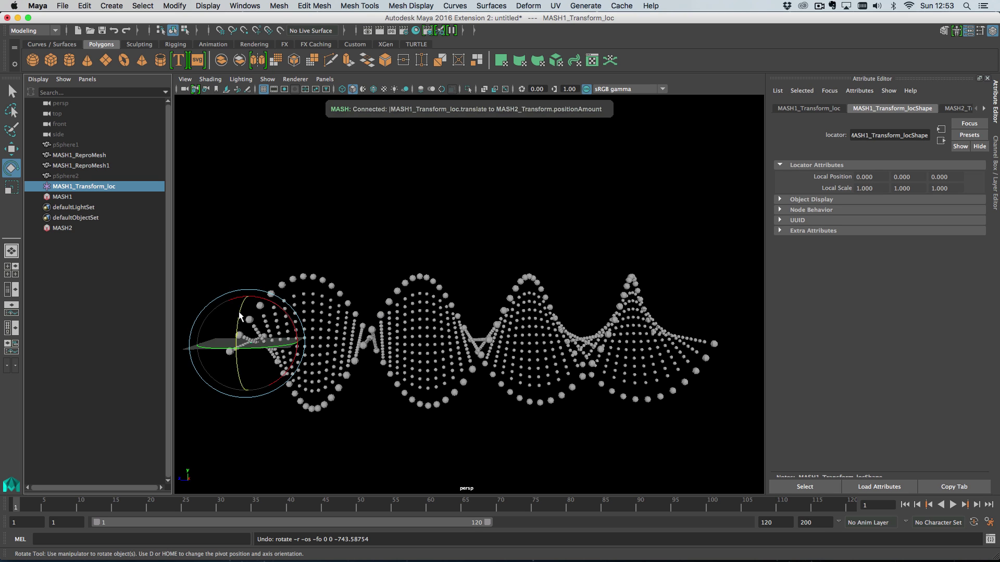
drag(241, 318, 323, 332)
key(ctrl+z)
key(ctrl+z)
key(w)
key(ctrl+z)
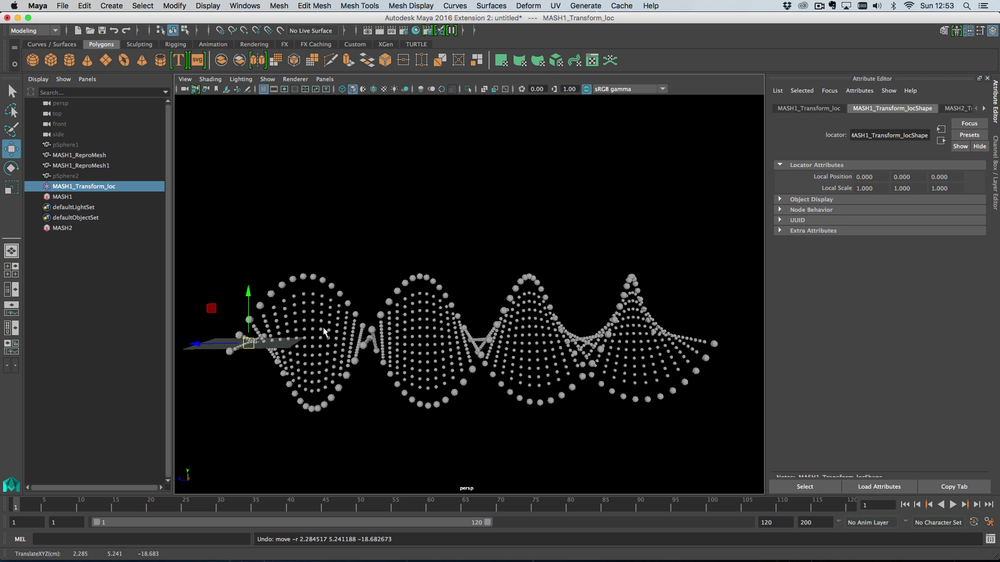
drag(249, 344, 281, 291)
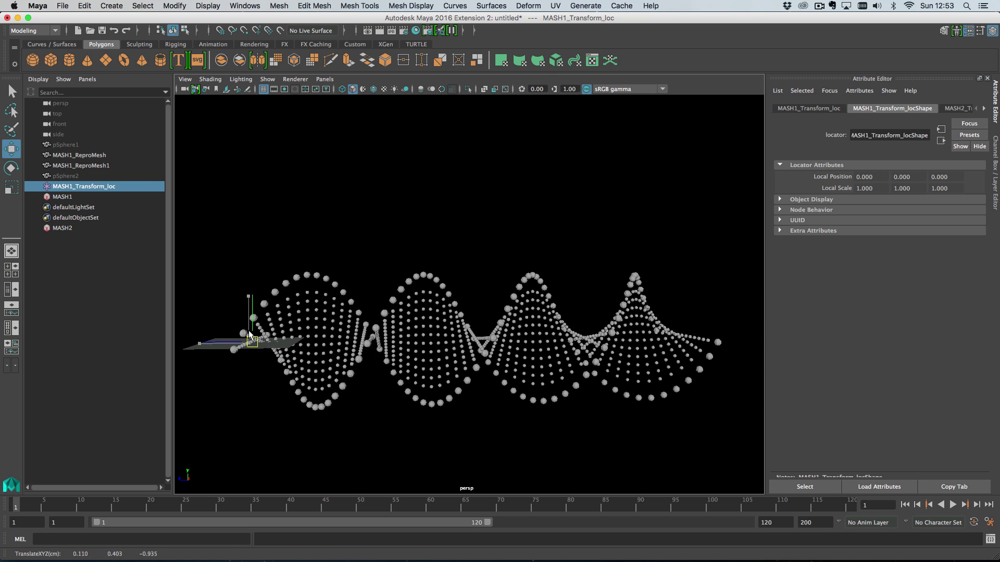
key(ctrl+z)
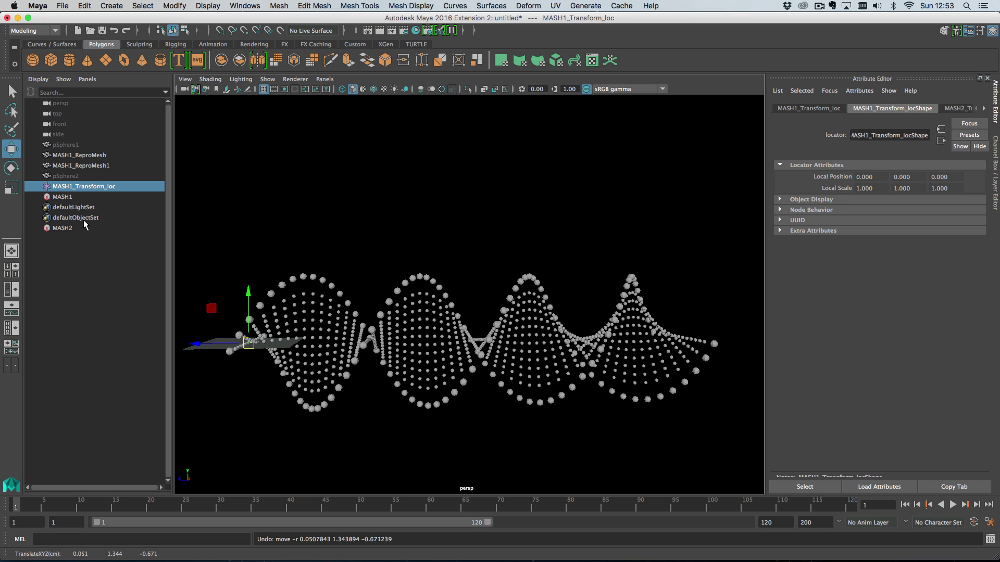
- Assign a new Surface Shader to pSphere1 and pSphere2 and set its Out Color to the cyan from the color history
click(94, 172)
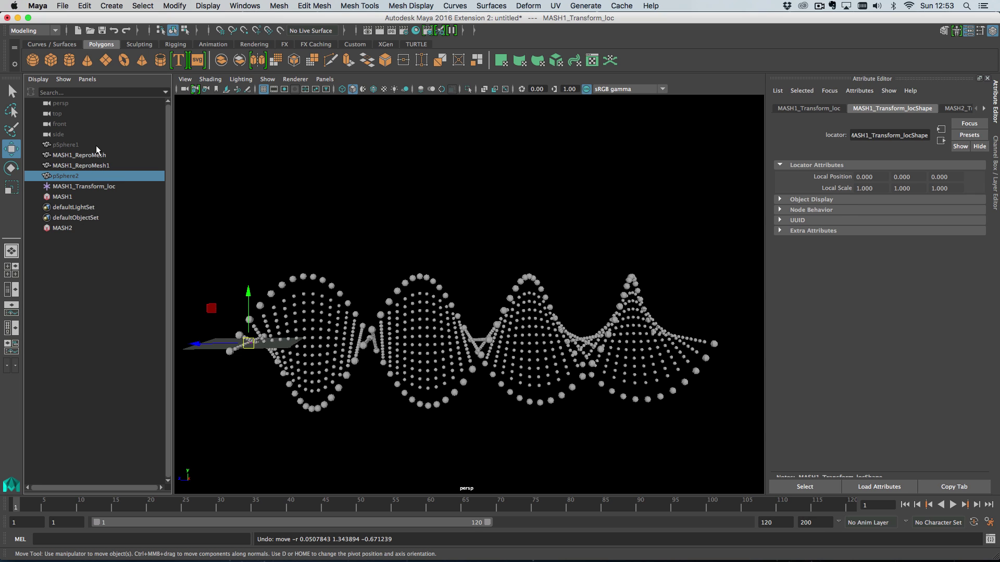
ctrl+click(90, 144)
right_drag(402, 207, 498, 524)
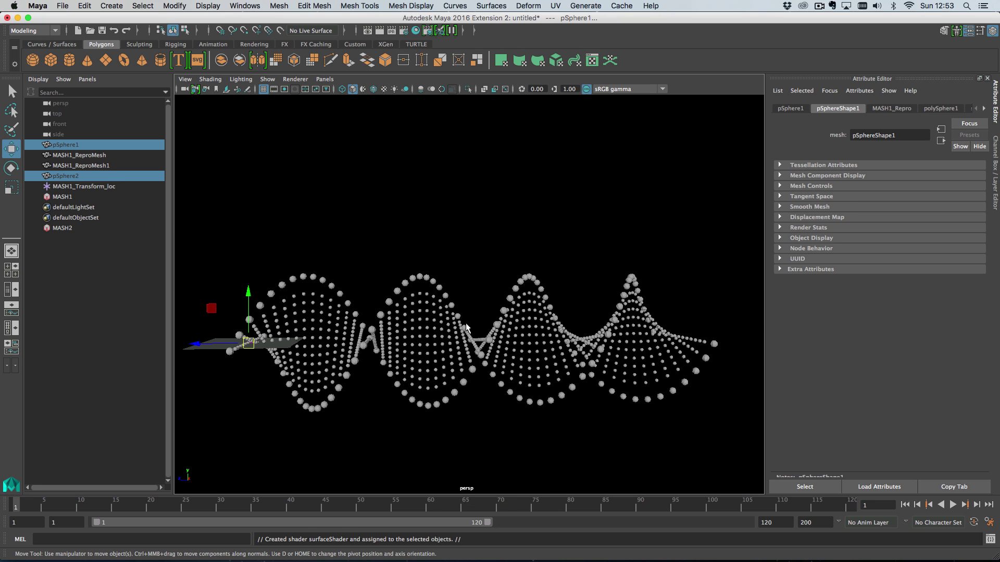
click(879, 225)
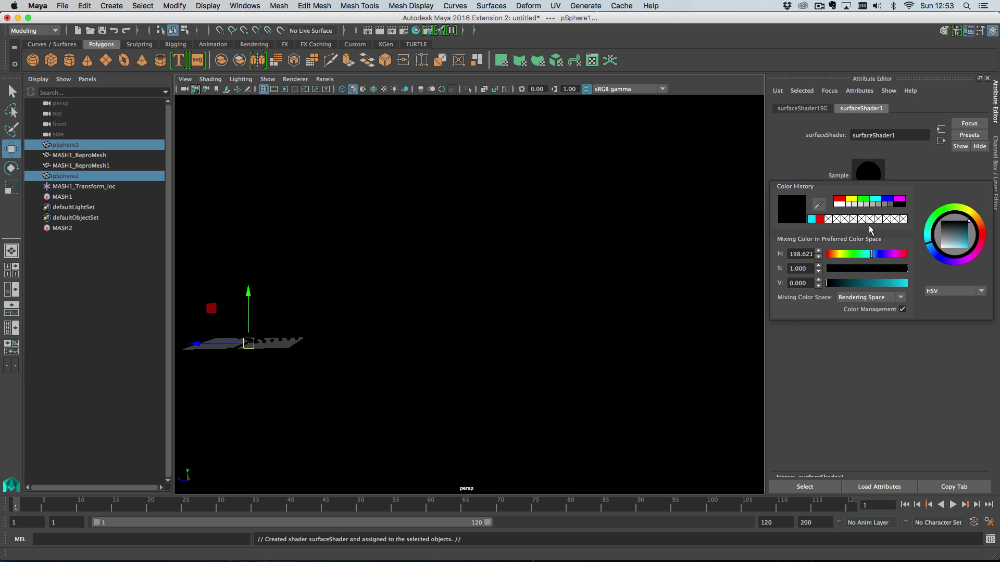
click(818, 217)
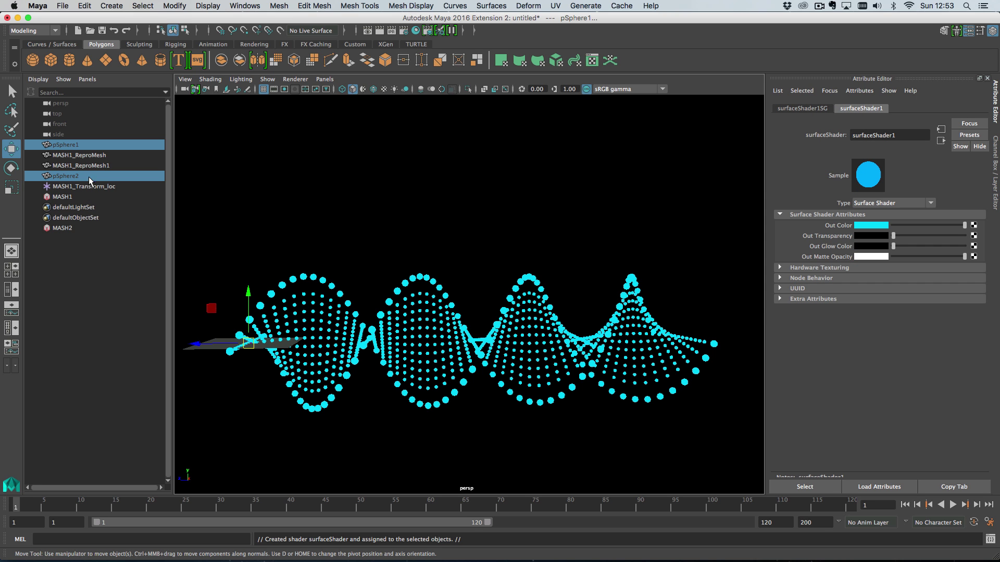
- Turn on Color Per Vertex in the MASH1_Repro output attributes and enable the MASH1_Color node
click(93, 228)
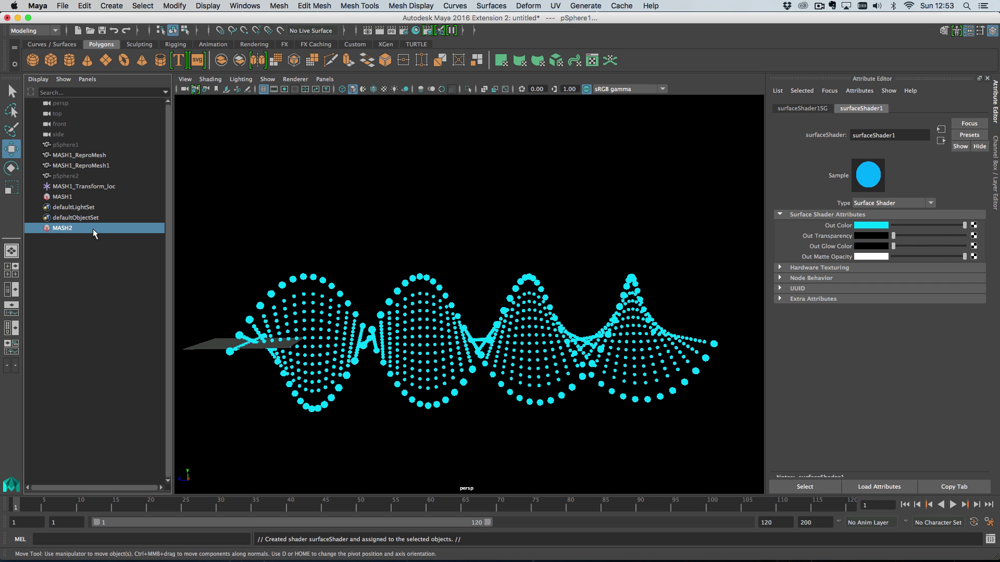
click(101, 156)
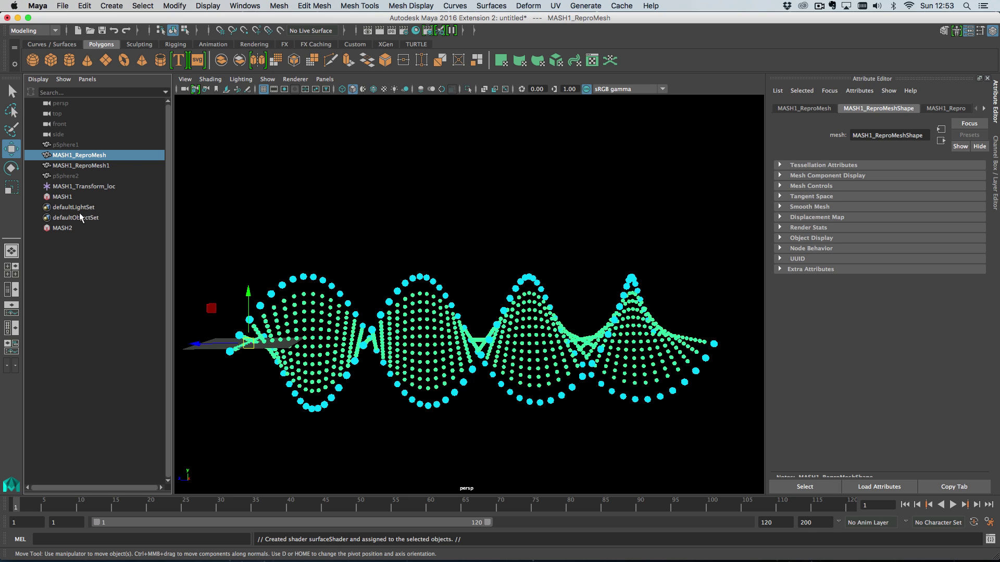
click(942, 108)
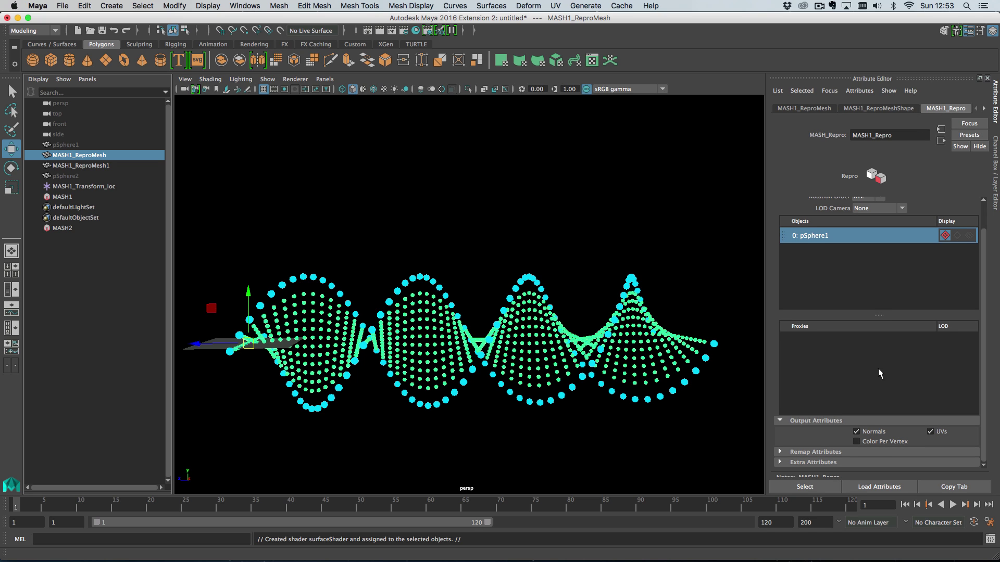
click(83, 195)
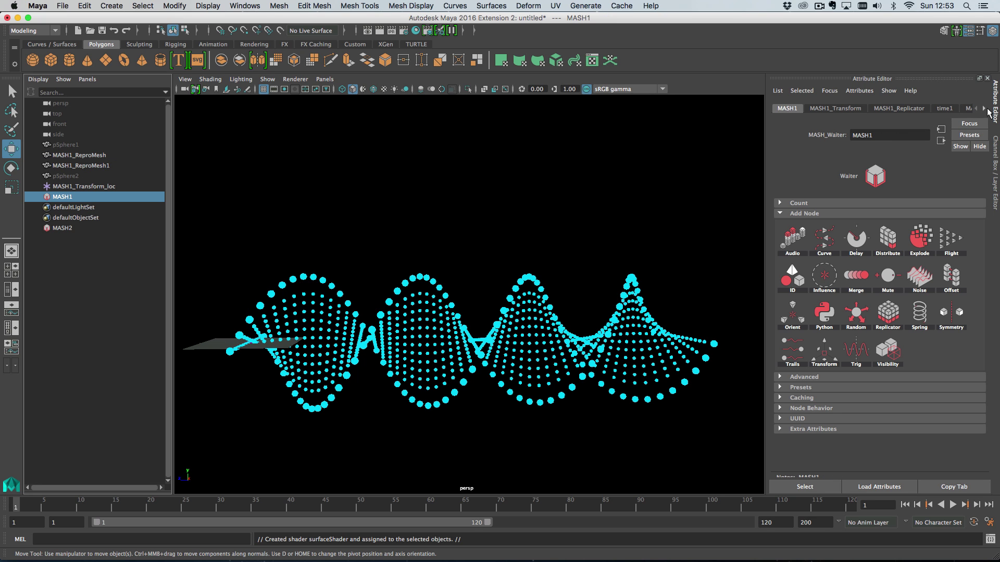
click(984, 108)
click(897, 109)
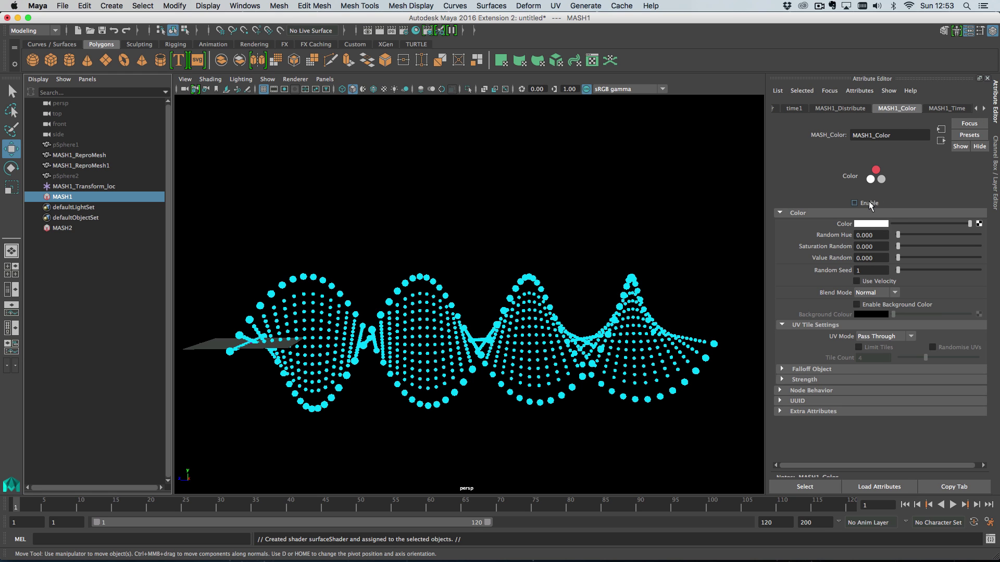
click(552, 315)
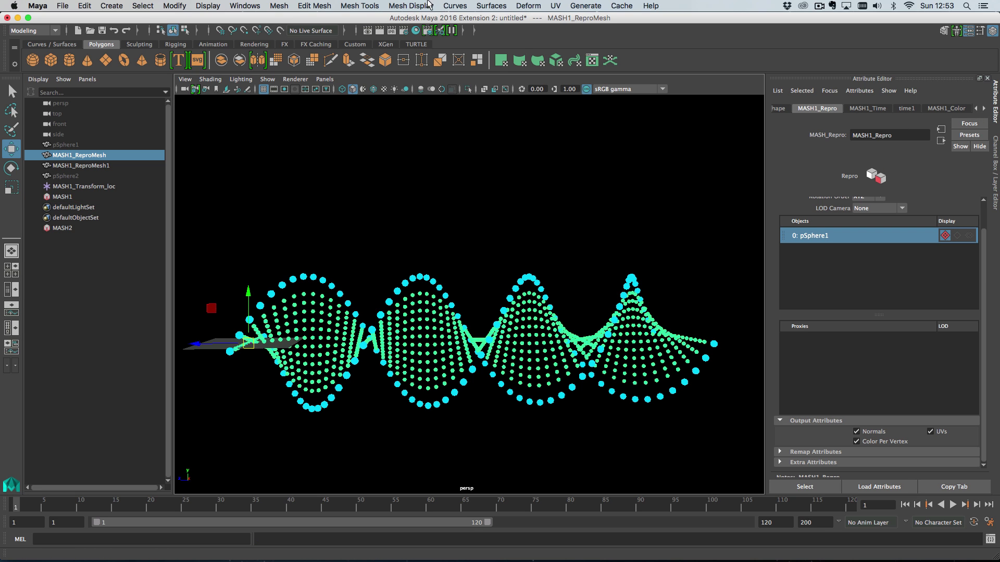
- Try a mesh display command on MASH1_ReproMesh and test the MASH1_Color node's Color brightness, ending at white
click(411, 6)
click(448, 333)
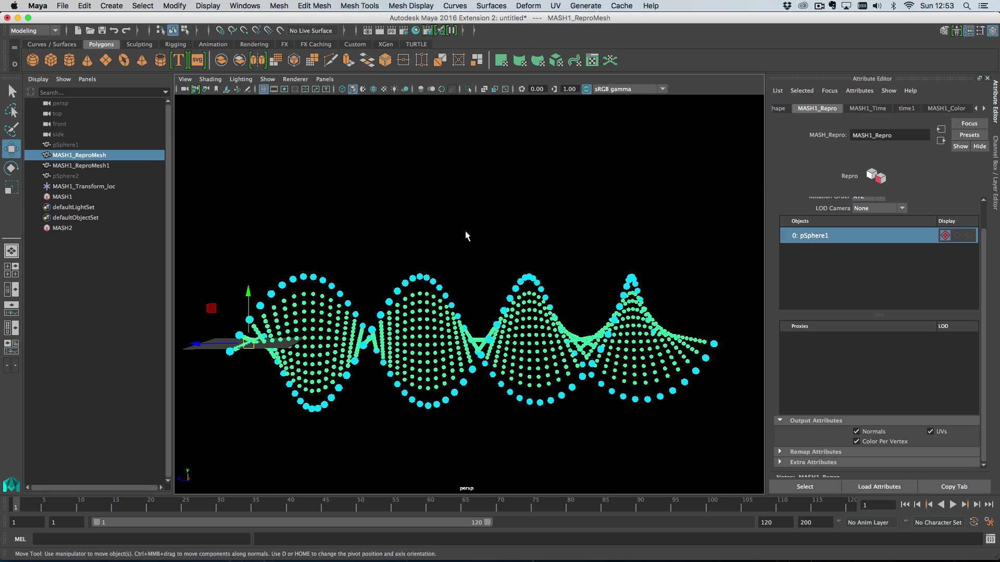
click(409, 353)
click(429, 347)
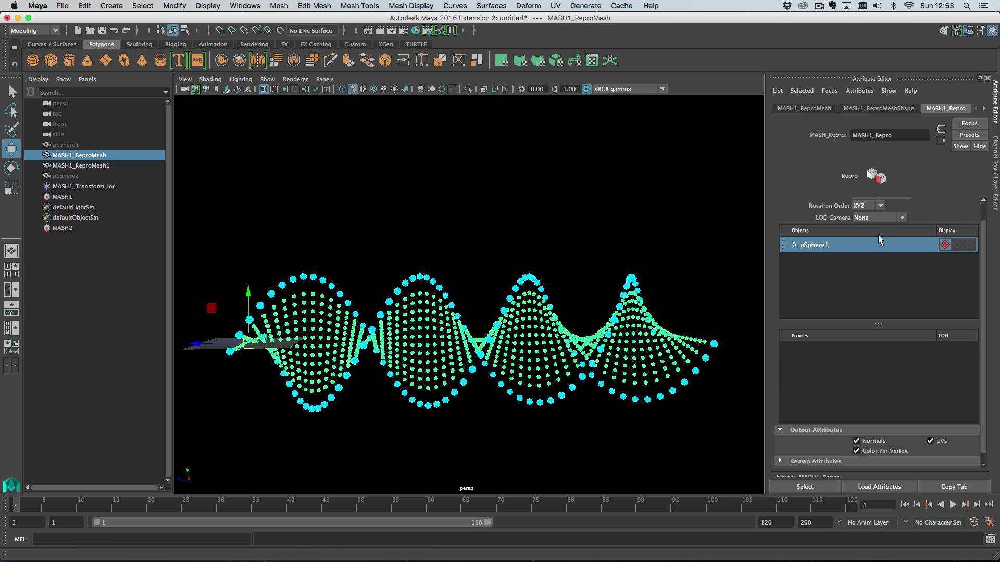
click(87, 195)
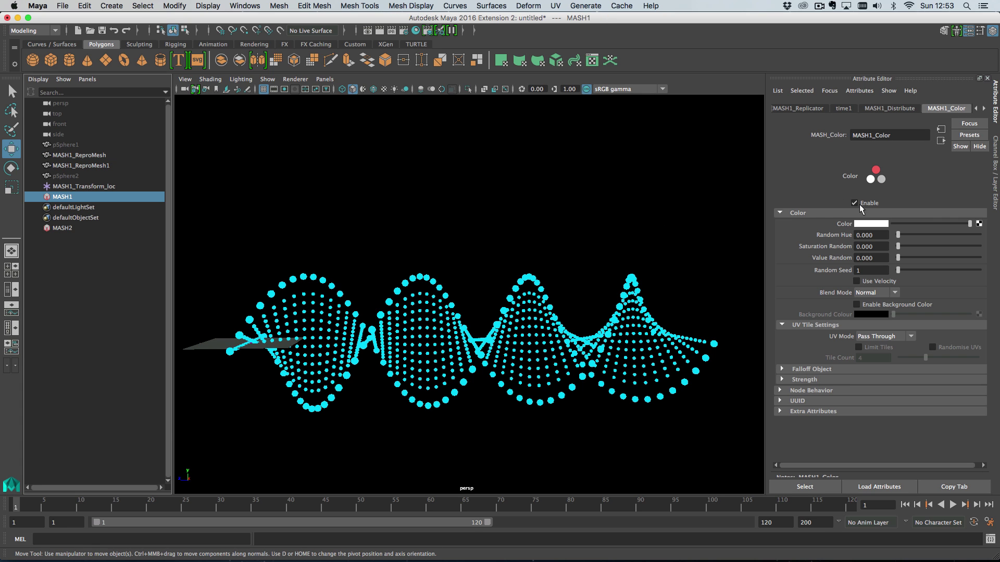
drag(921, 223, 970, 224)
click(535, 339)
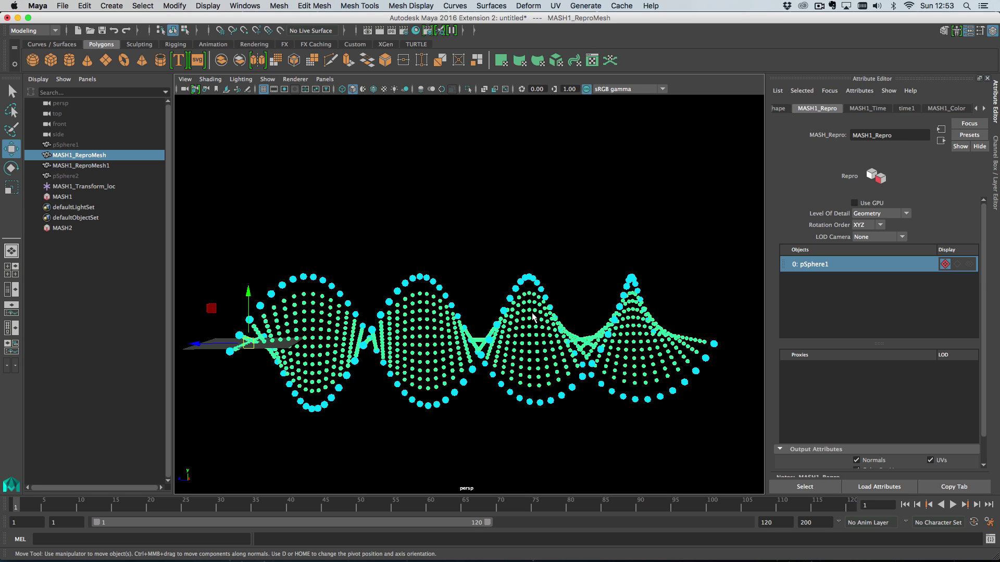
- Examine MASH1_ReproMeshShape's object and component display settings, including the Material Blend and Display Color Channel options
click(93, 145)
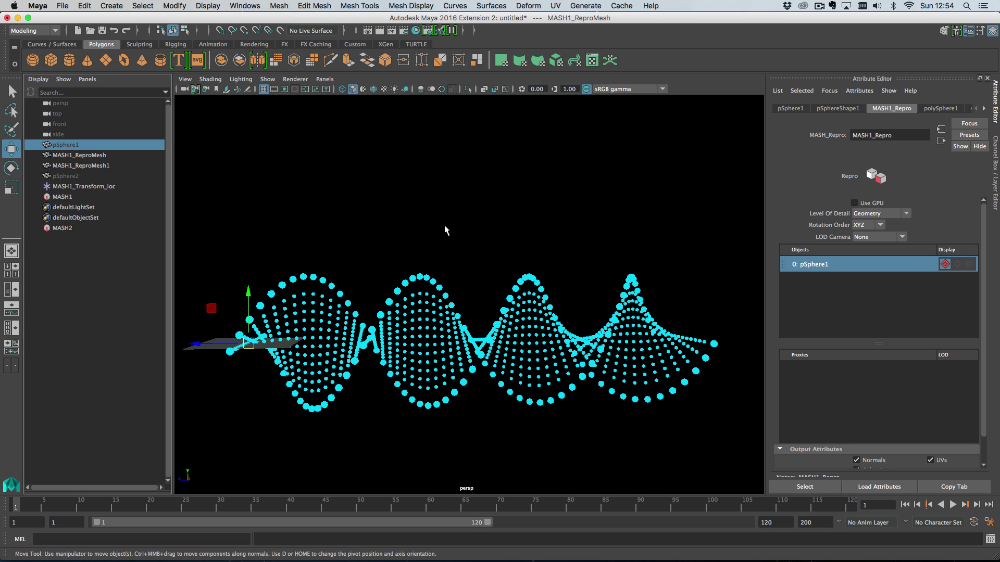
right_click(460, 219)
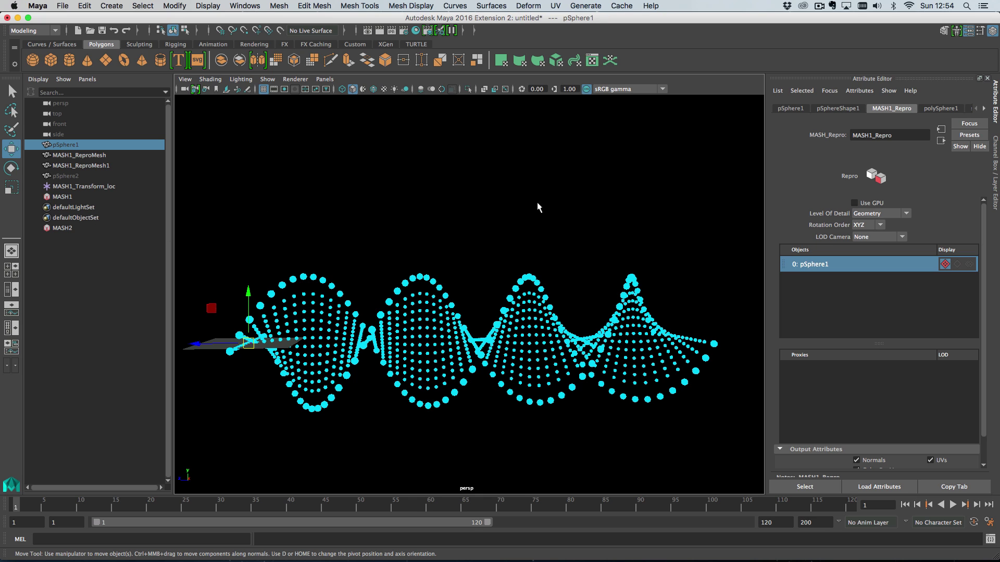
click(423, 350)
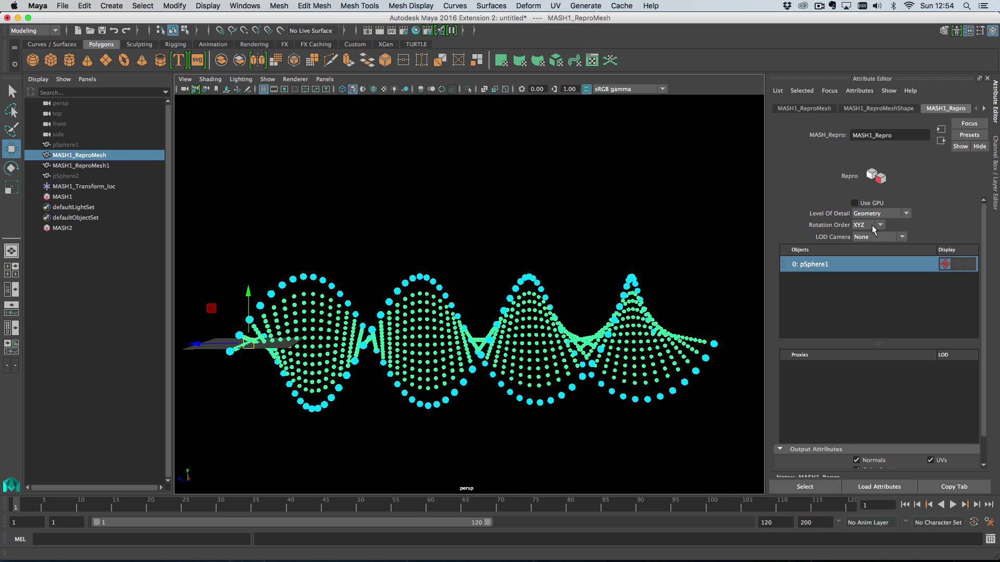
click(888, 109)
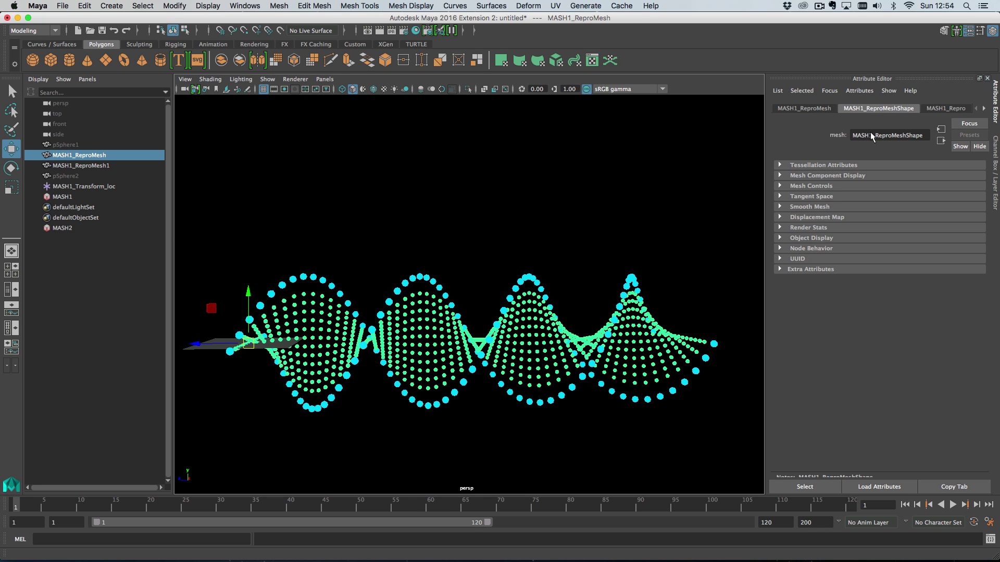
click(814, 235)
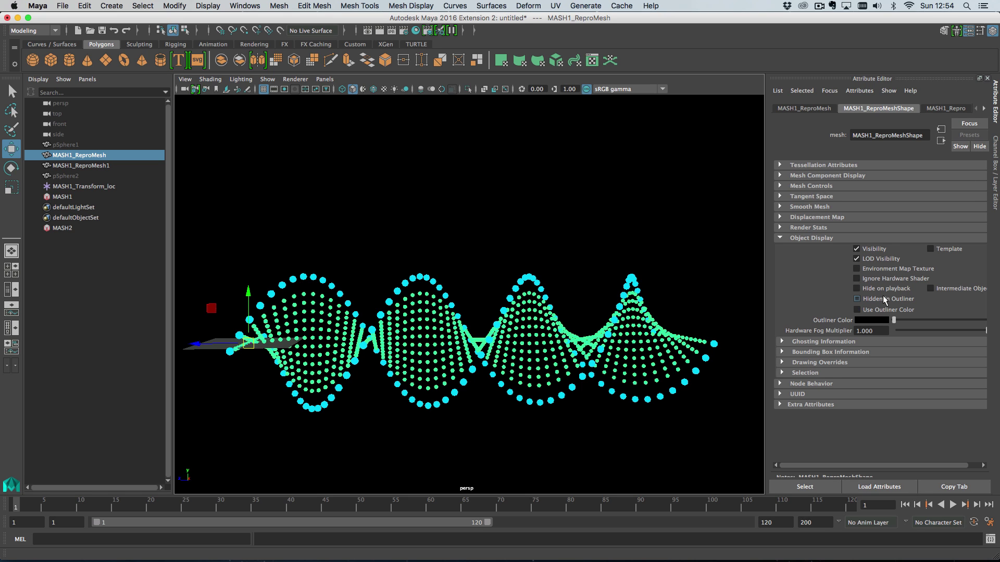
click(819, 176)
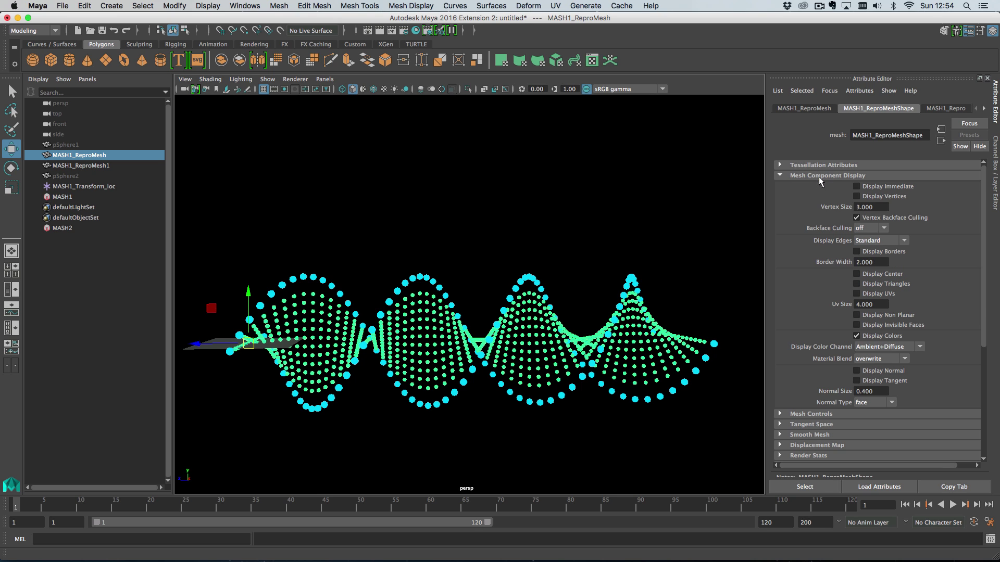
click(887, 345)
click(887, 345)
click(882, 360)
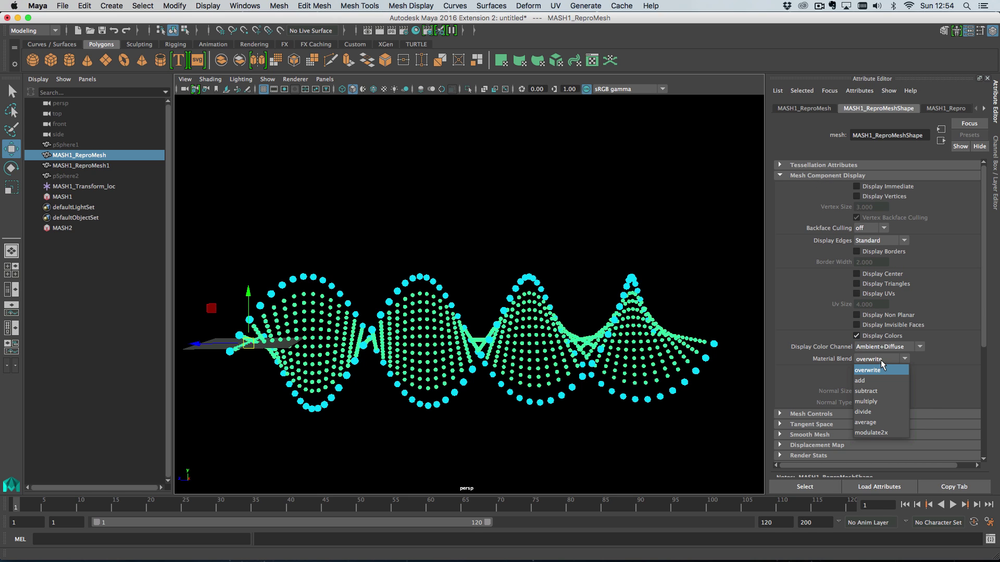
click(884, 360)
click(898, 350)
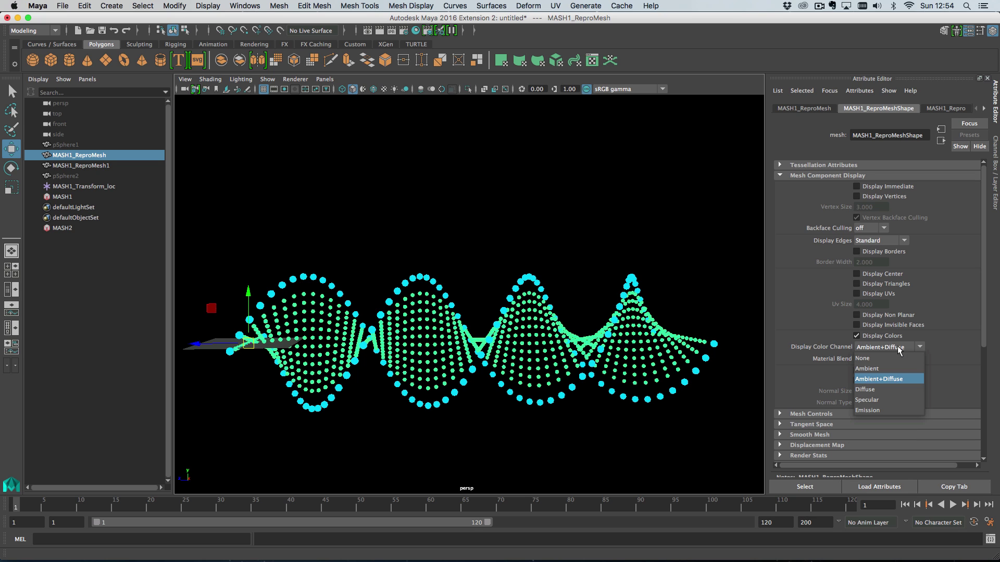
click(878, 347)
click(532, 304)
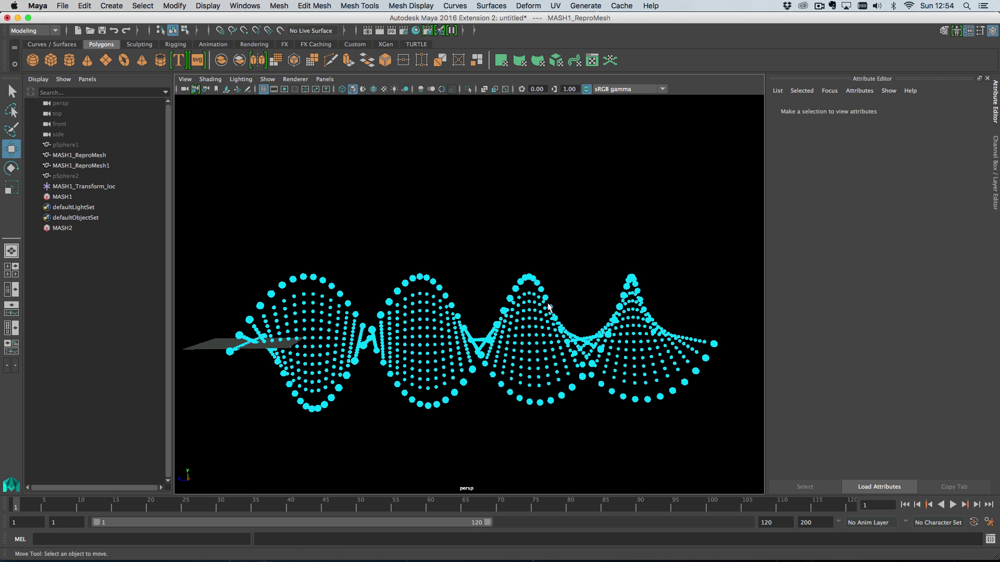
- Replace the surface shader on pSphere1 with the default initialShadingGroup material
click(77, 146)
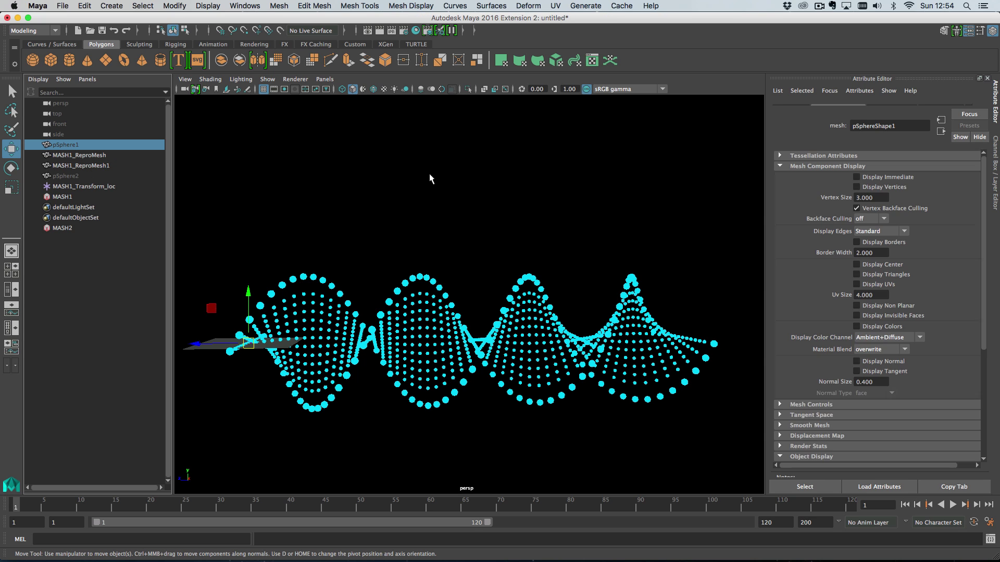
mouse_move(429, 175)
right_down()
mouse_move(440, 437)
mouse_move(451, 450)
mouse_move(495, 452)
right_up()
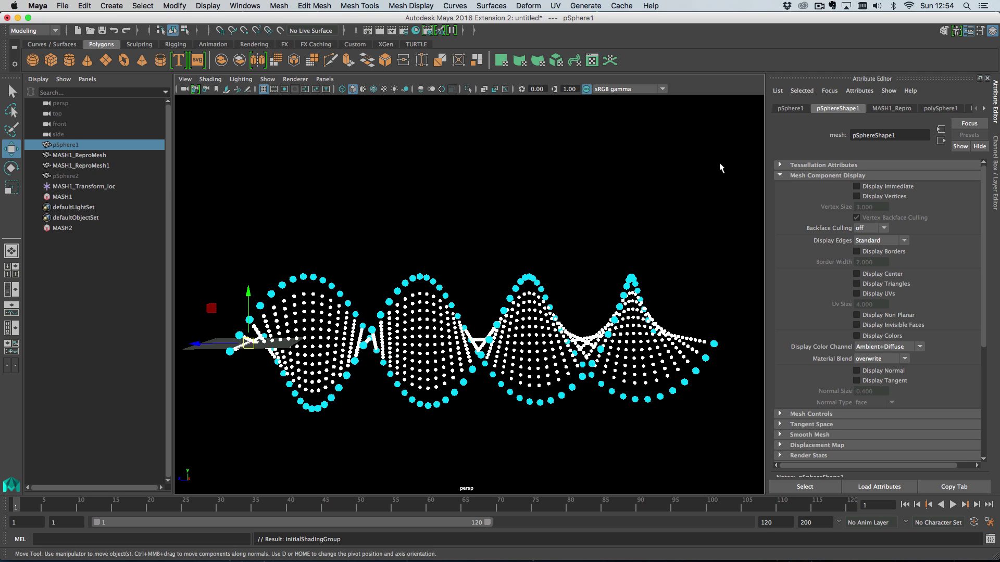
click(804, 176)
- Select MASH1 and map a Mandelbrot 3D texture to the Color attribute of its MASH1_Color node
click(80, 227)
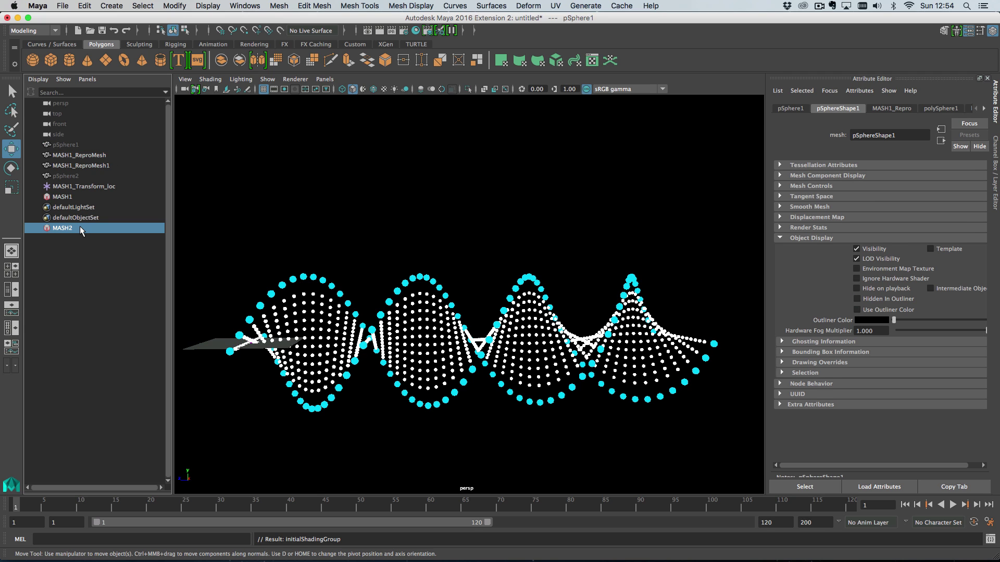
click(121, 200)
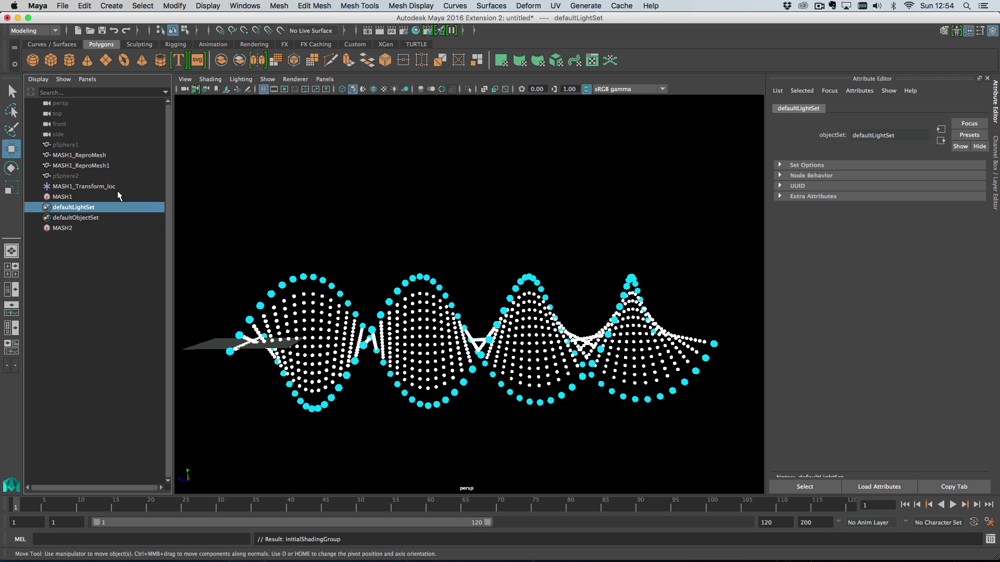
drag(945, 224, 970, 224)
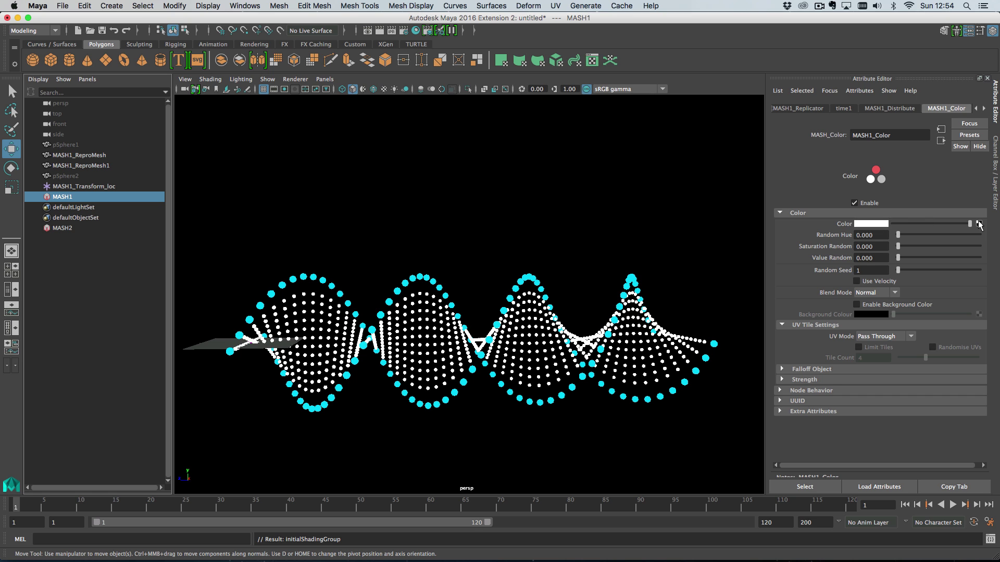
click(979, 223)
scroll(462, 340, up, 4)
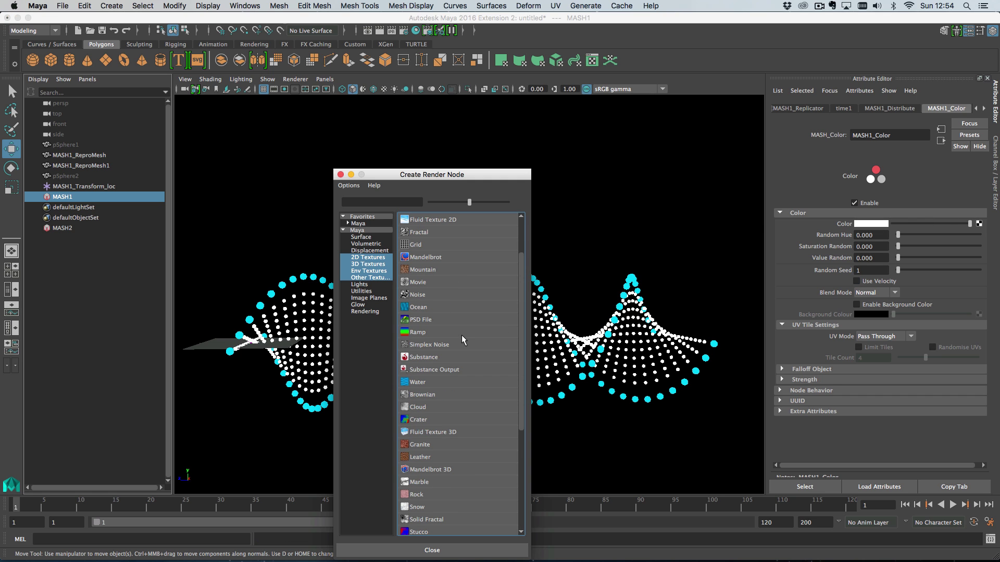
scroll(438, 372, up, 2)
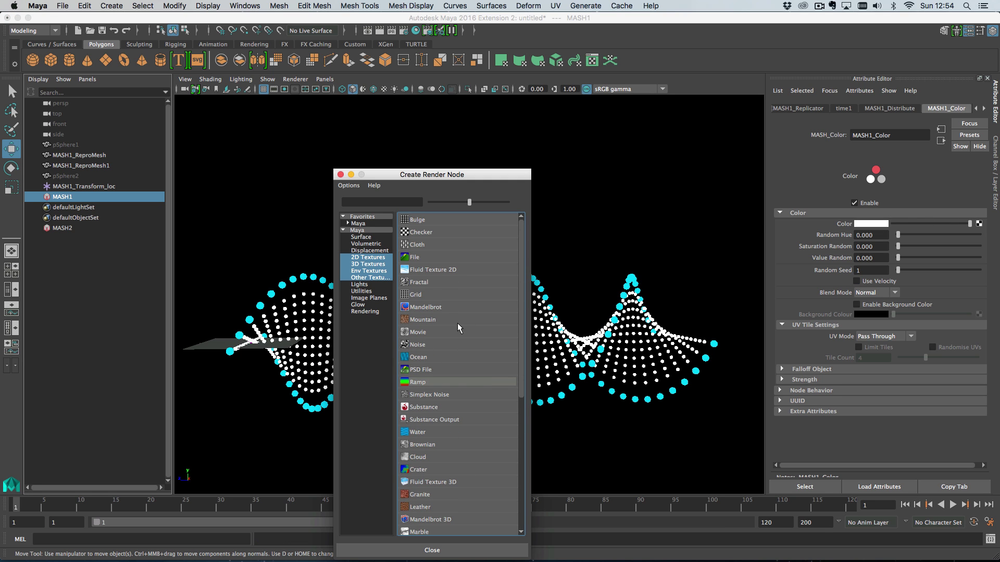
scroll(453, 429, down, 3)
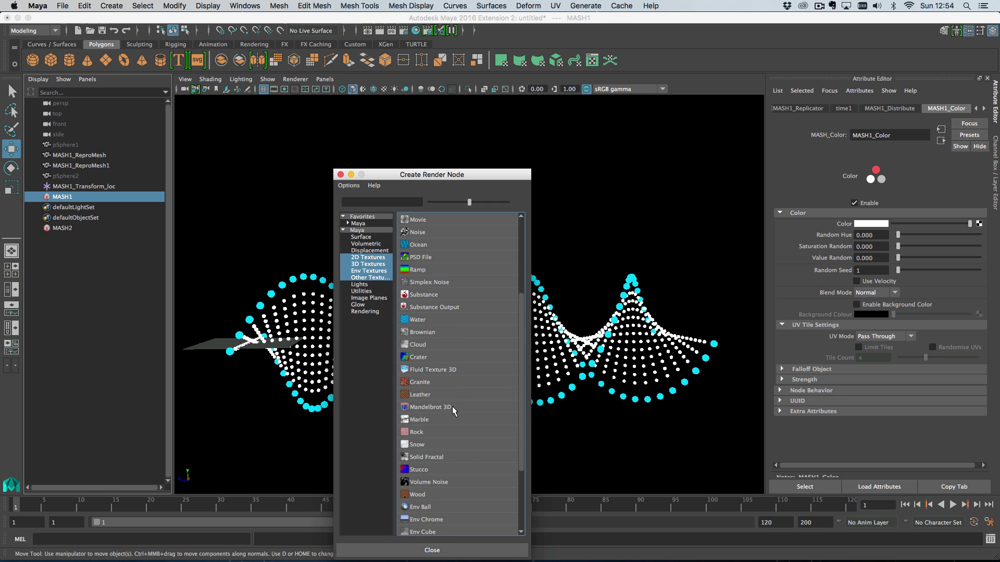
click(429, 407)
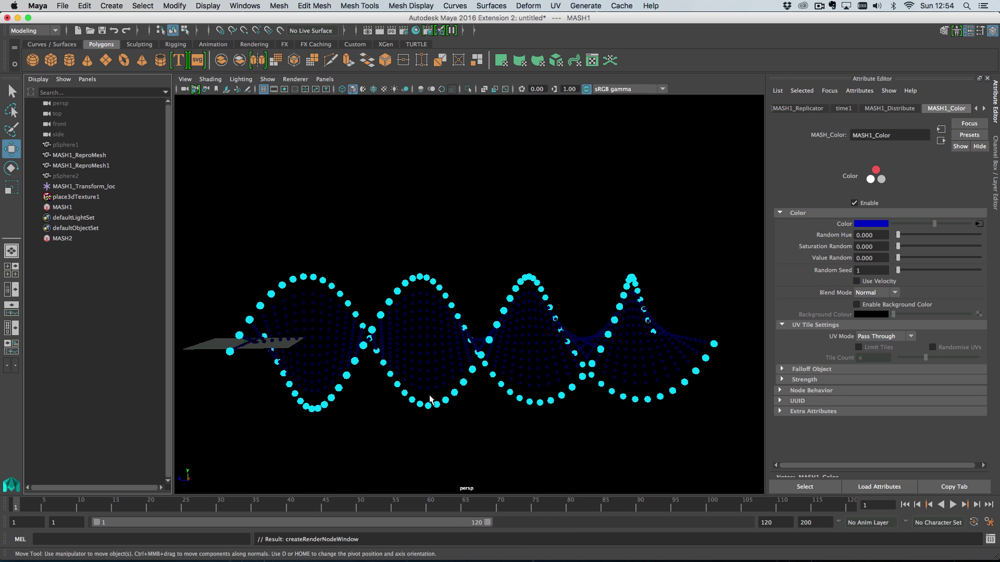
- Scale place3dTexture1 uniformly to about 63.4 and move it along Z to about -53.6, around the middle of the helix
click(88, 198)
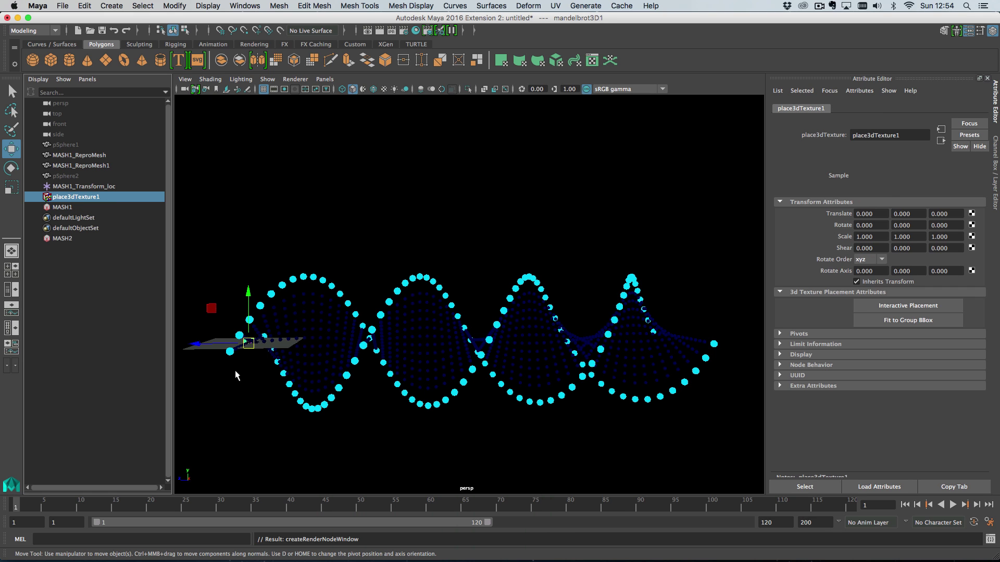
key(r)
drag(248, 344, 973, 410)
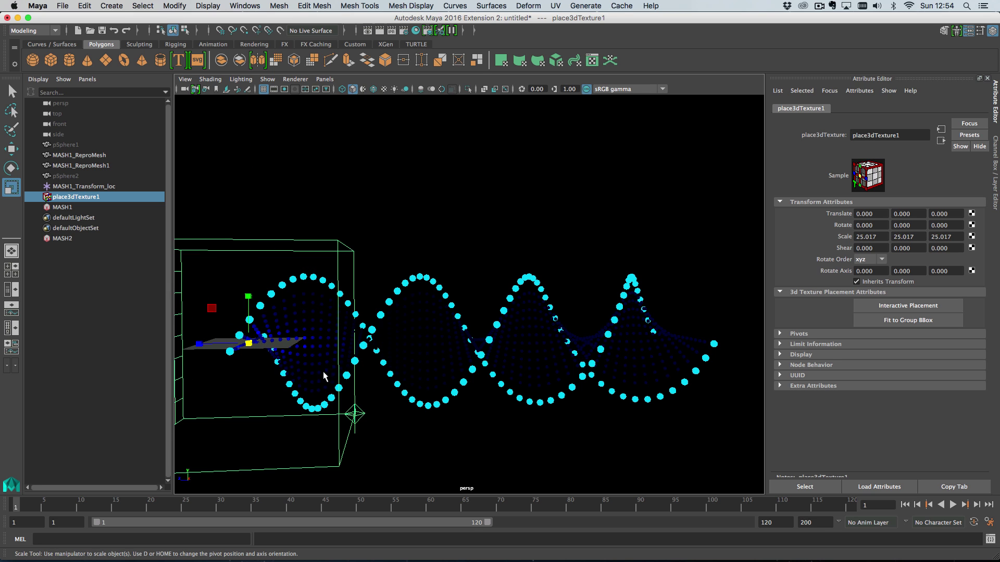
drag(249, 344, 272, 350)
key(w)
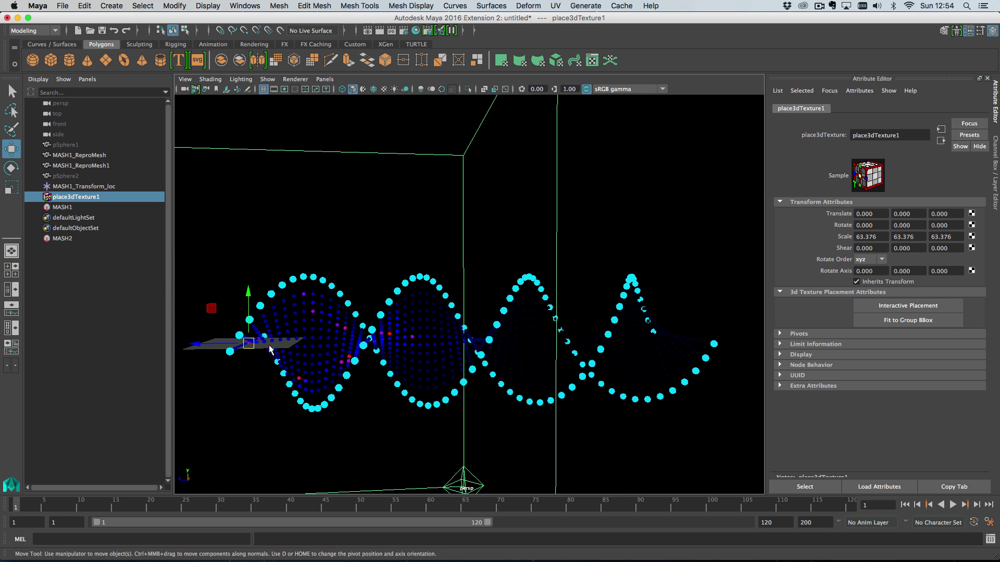
drag(202, 346, 411, 366)
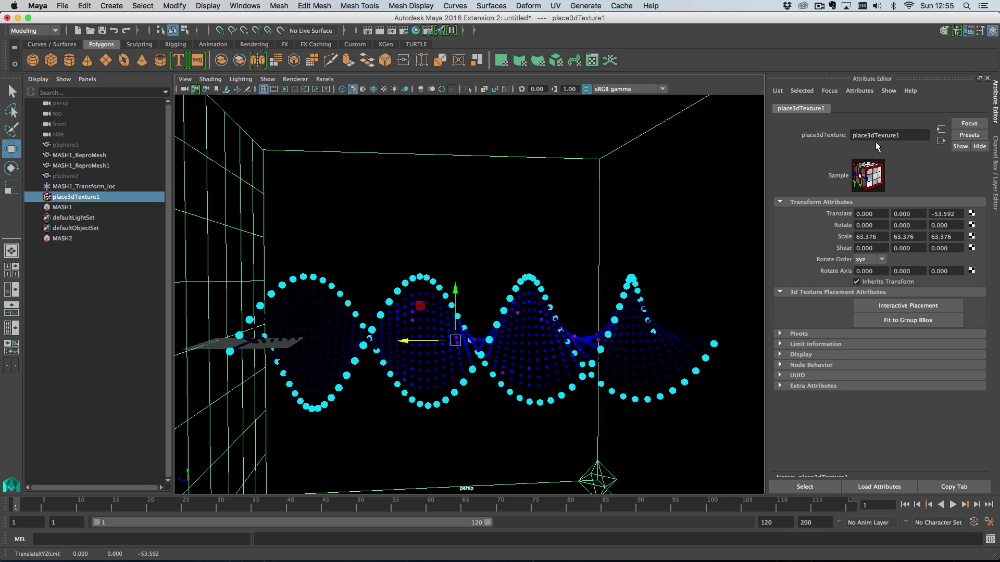
- Set mandelbrot3D1's Mandelbrot Type to Mandelbox, with Checker about 0.525, Points about 5.17 and Stalks U about 6.02
click(940, 142)
click(896, 214)
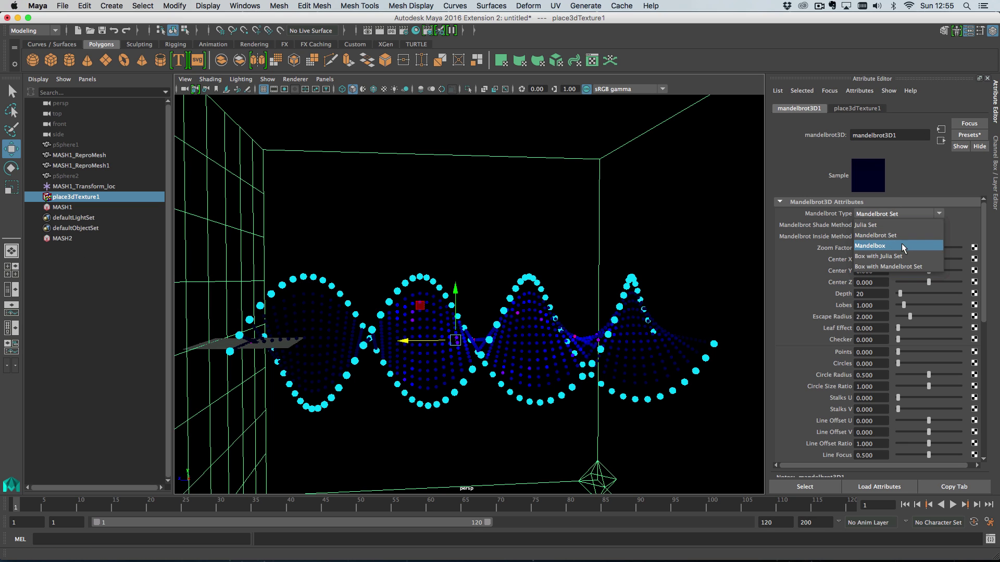
click(903, 245)
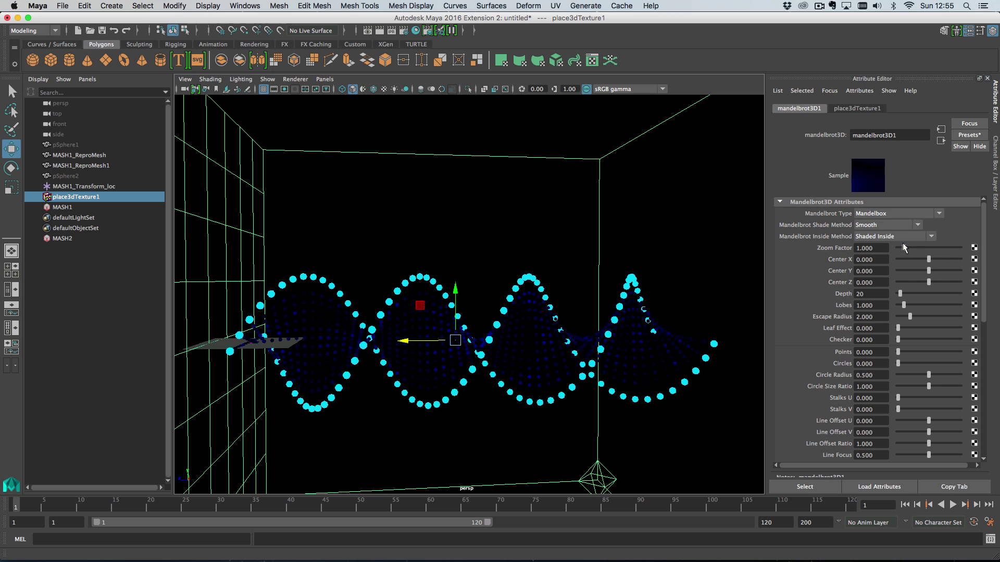
click(931, 340)
click(930, 352)
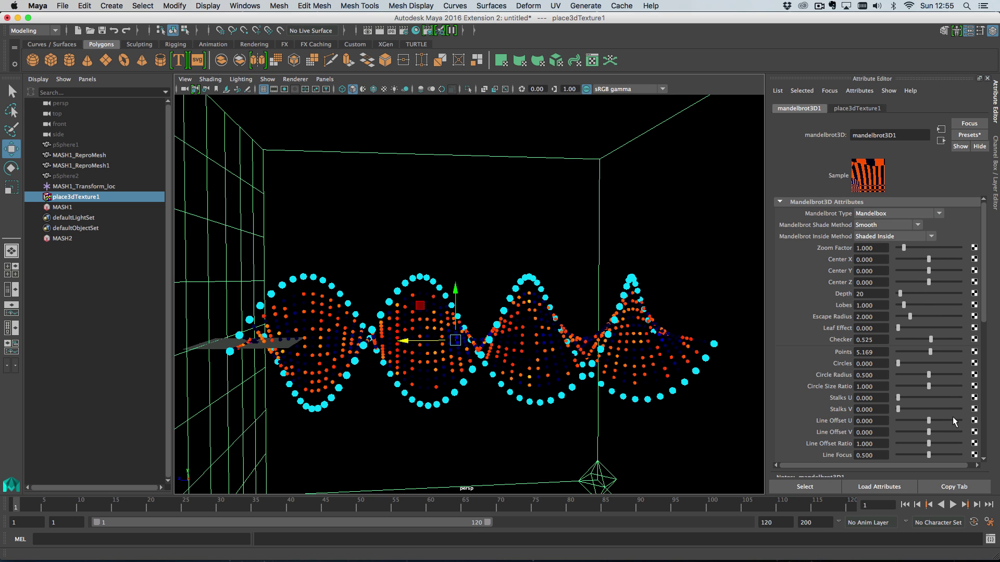
click(936, 398)
- Rotate the MASH1_Transform_loc locator to spin the helix through the 3D texture, and reopen the mandelbrot3D1 attributes
alt+drag(515, 348, 526, 349)
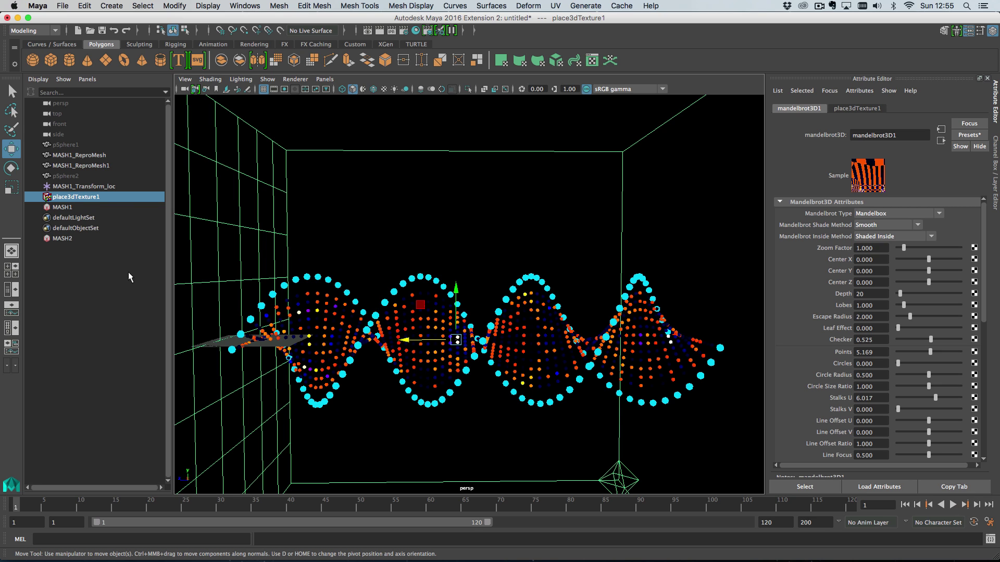
click(79, 187)
key(e)
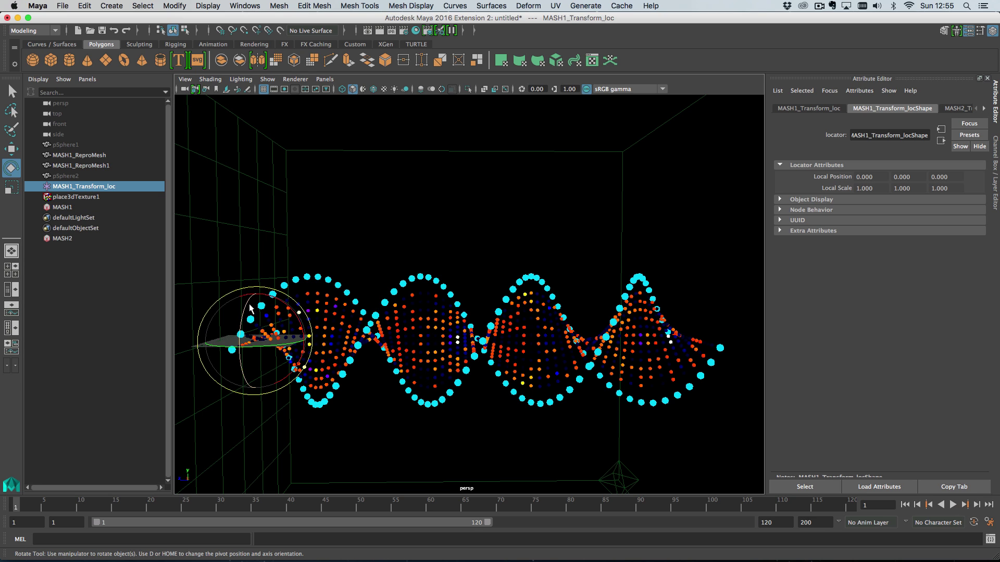
drag(249, 311, 288, 385)
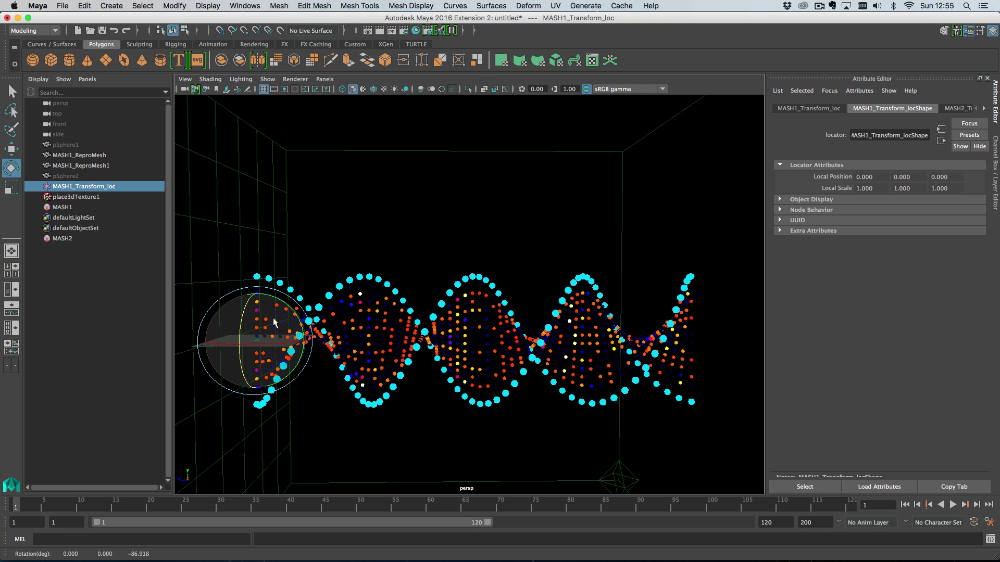
drag(274, 323, 252, 340)
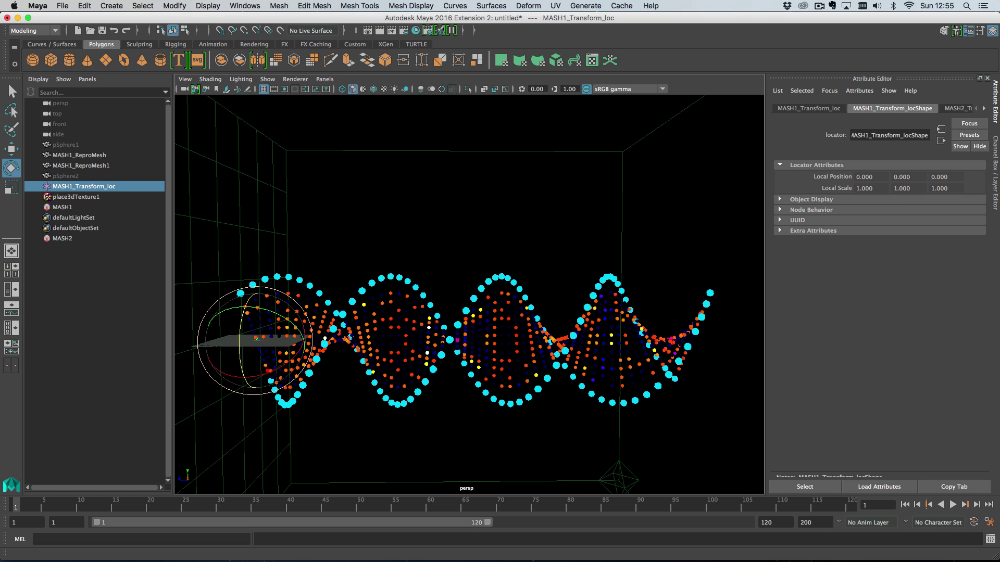
click(83, 197)
click(941, 141)
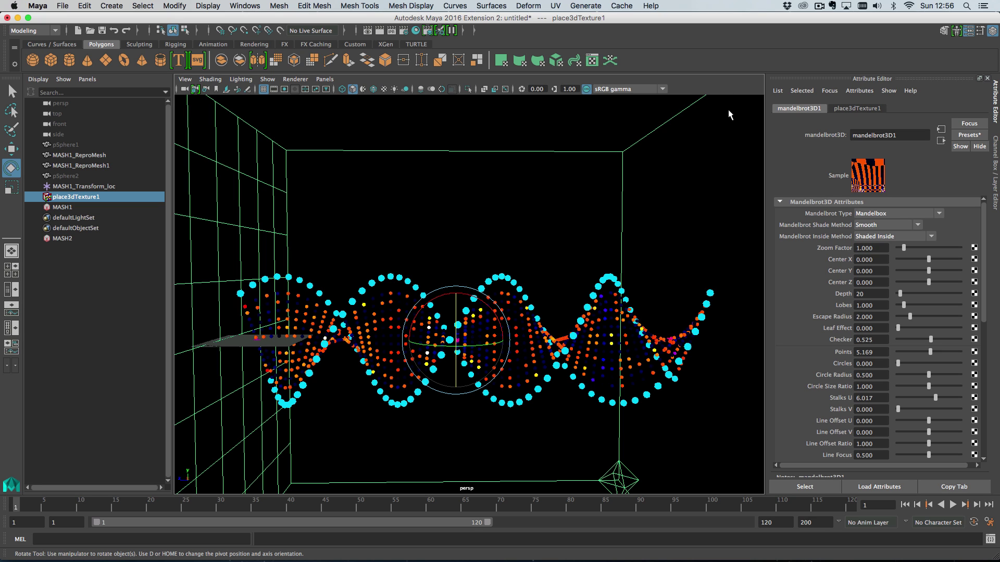
- Review the remaining HUD elements in the HUD.mov reference in QuickTime Player and return to the empty Maya scene
click(819, 6)
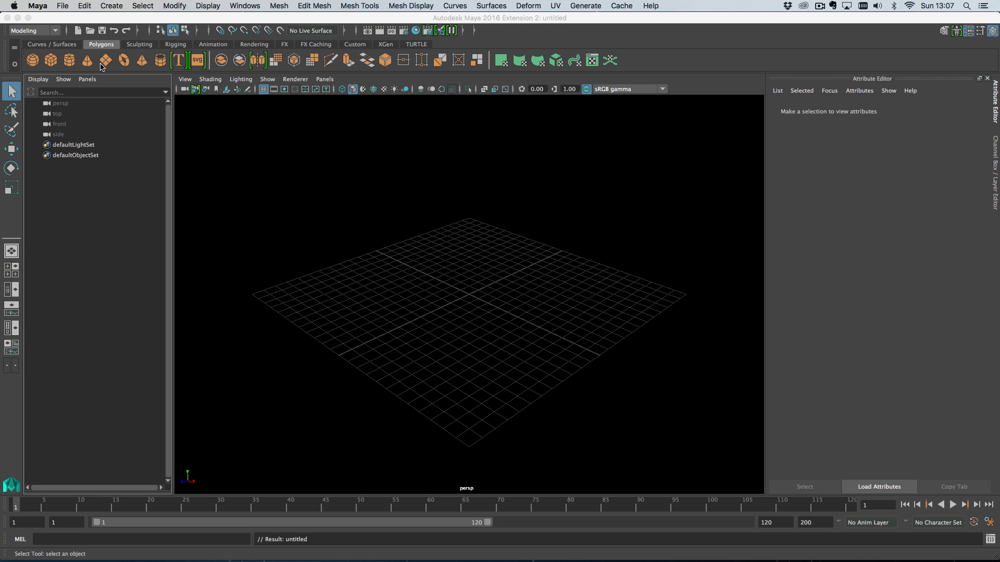
drag(0, 30, 822, 53)
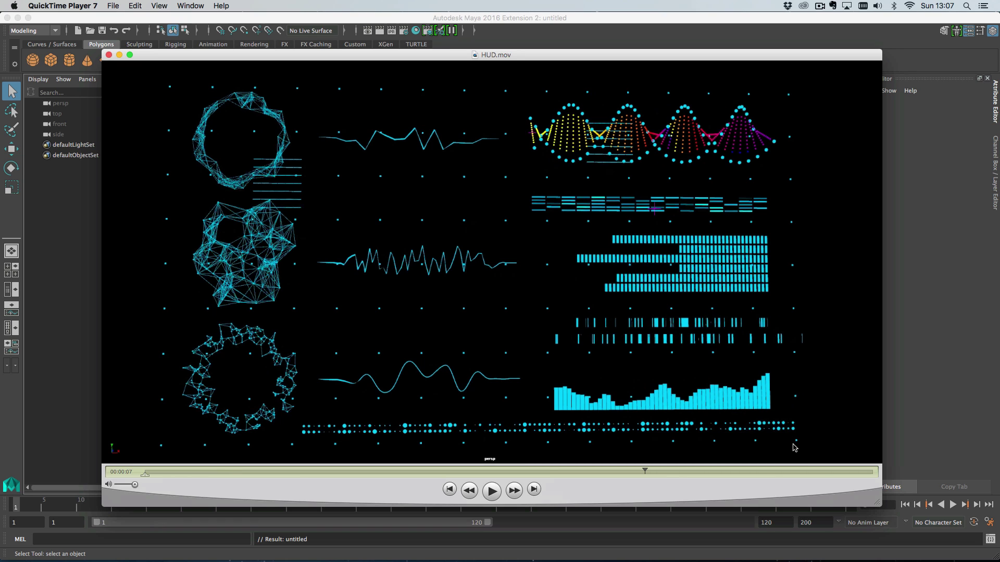
drag(164, 56, 183, 71)
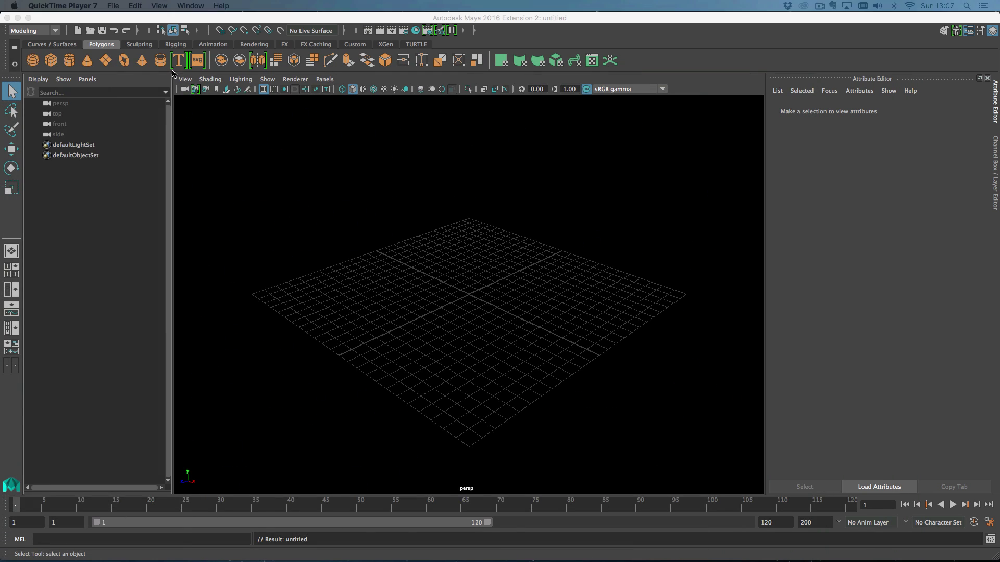
- Create a polygon plane and stretch it to about 3.25 along Z, narrowing it slightly along X into a thin bar
click(105, 62)
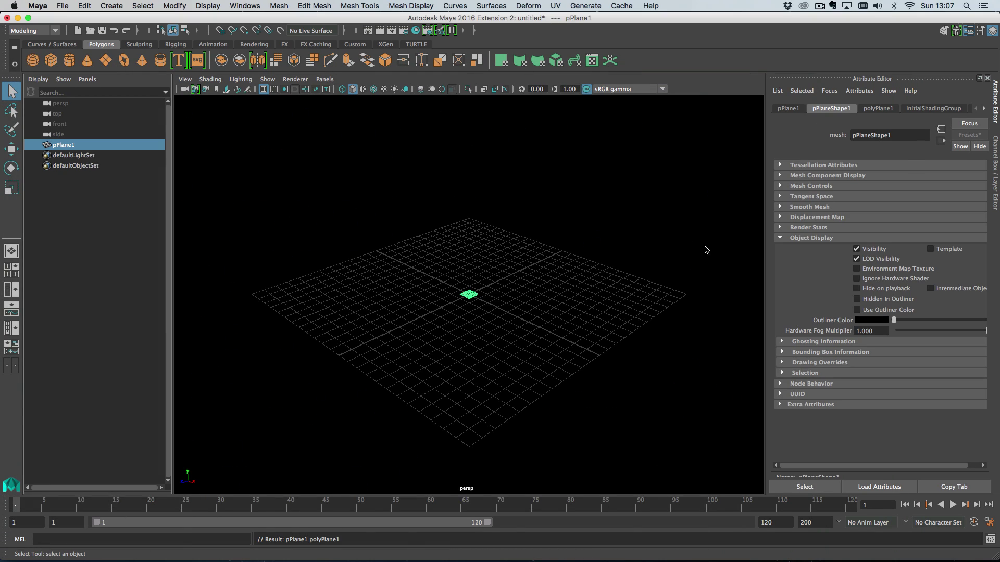
alt+drag(389, 216, 470, 455)
key(r)
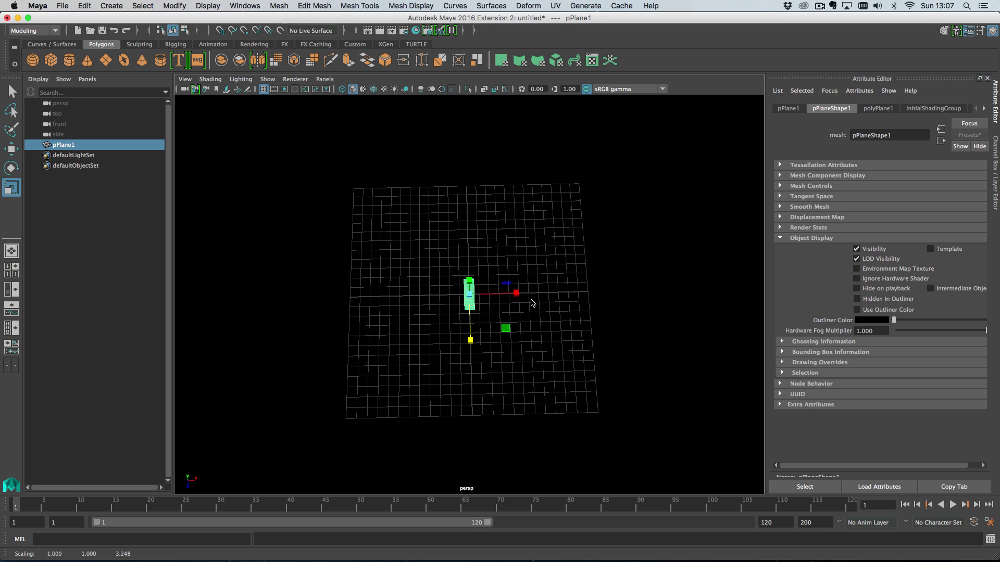
drag(516, 294, 512, 295)
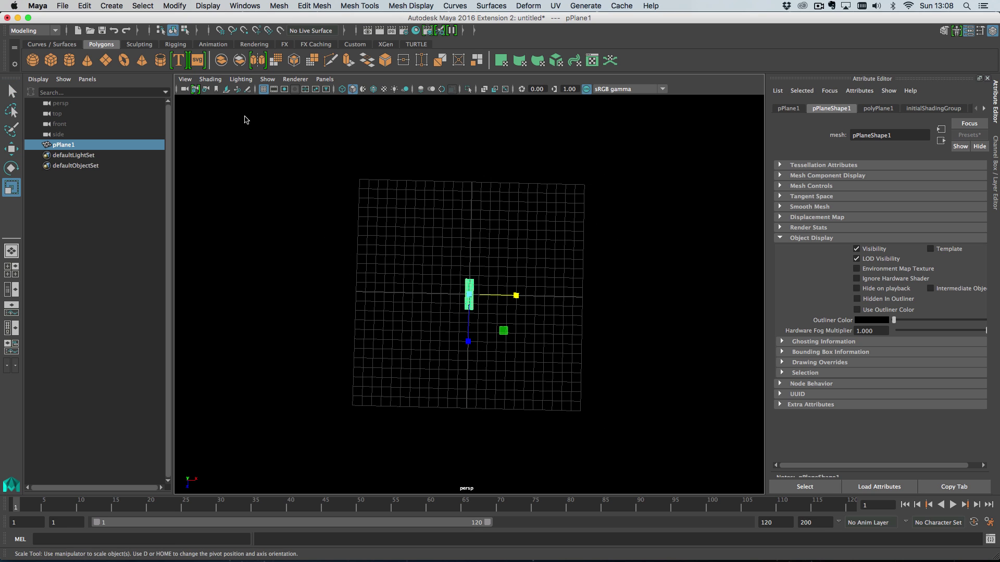
- Create a MASH network from the plane with 53 points and a linear Distance X of 0
click(111, 6)
mouse_move(208, 244)
click(257, 249)
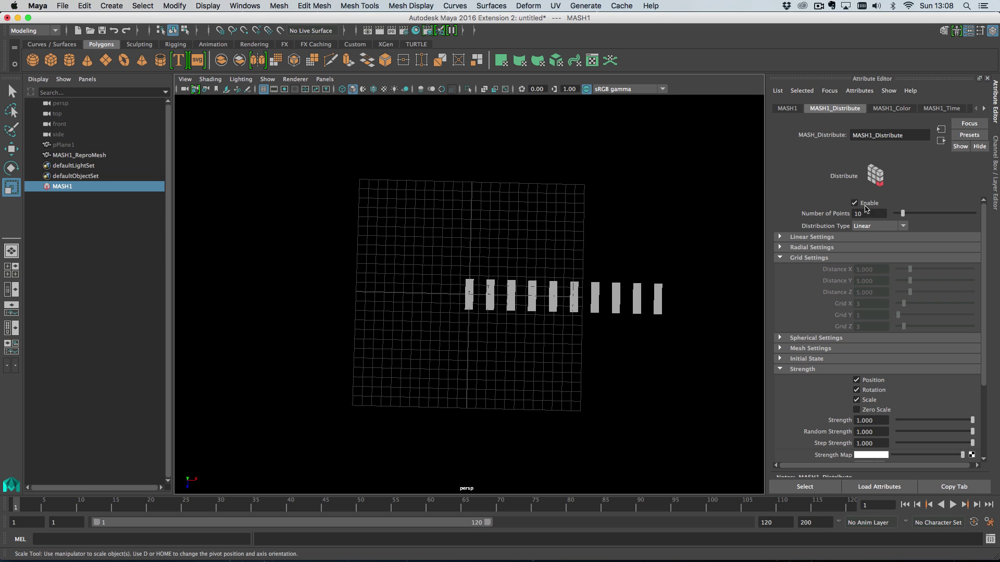
drag(904, 213, 939, 213)
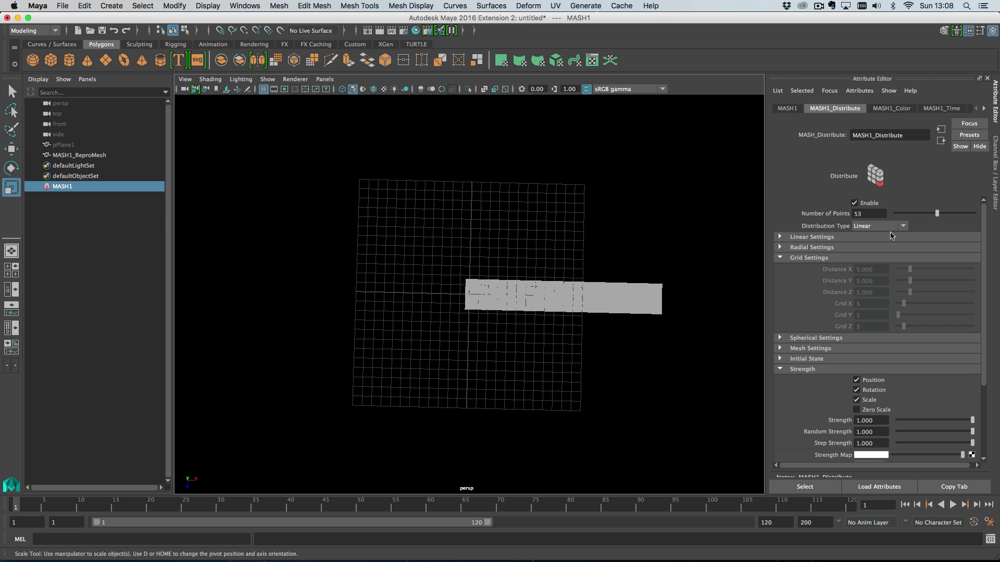
click(840, 240)
drag(923, 248, 885, 249)
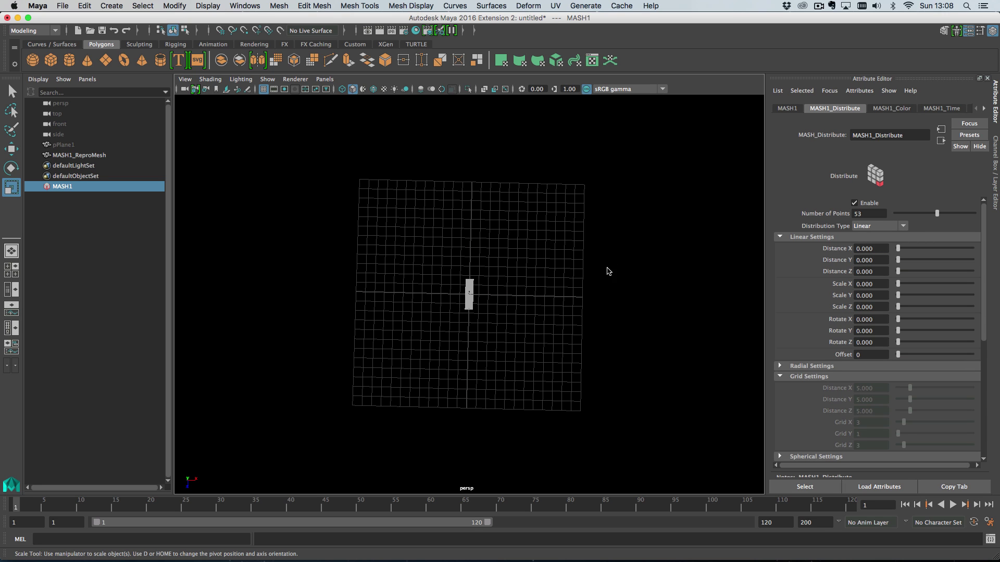
- Add a Noise node to the position of MASH1 and set its Amplitude X to 40
alt+drag(686, 280, 656, 229)
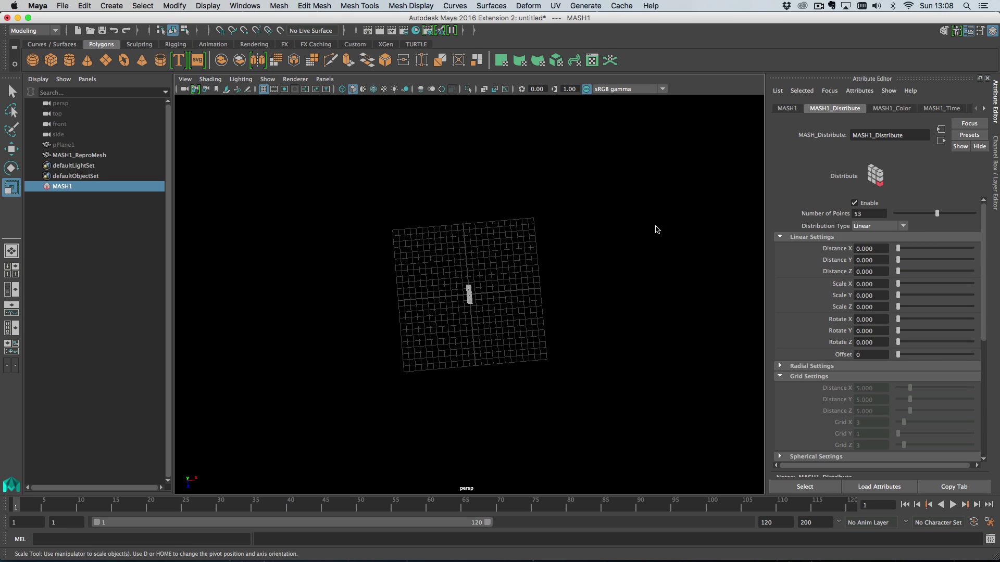
click(787, 108)
click(920, 279)
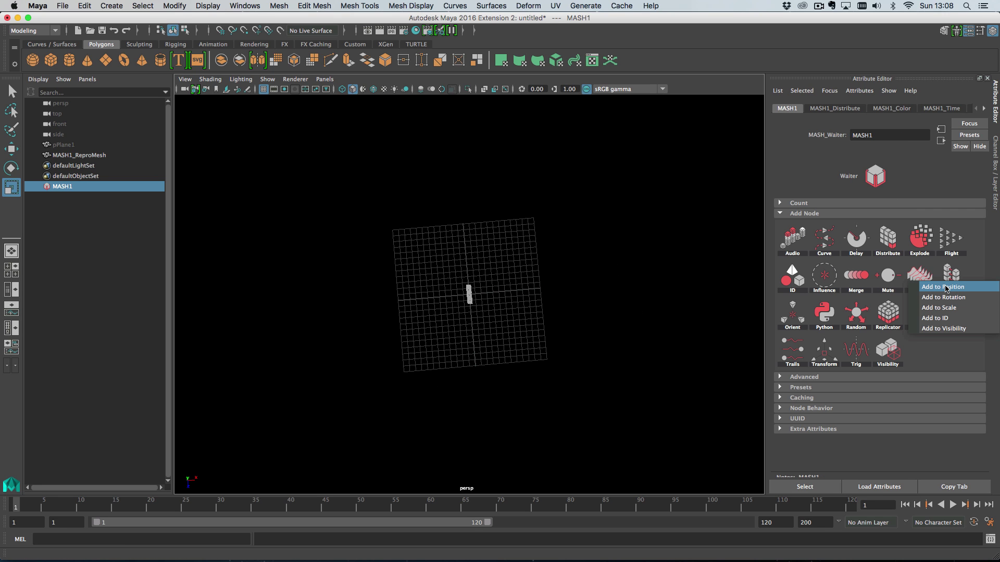
click(947, 289)
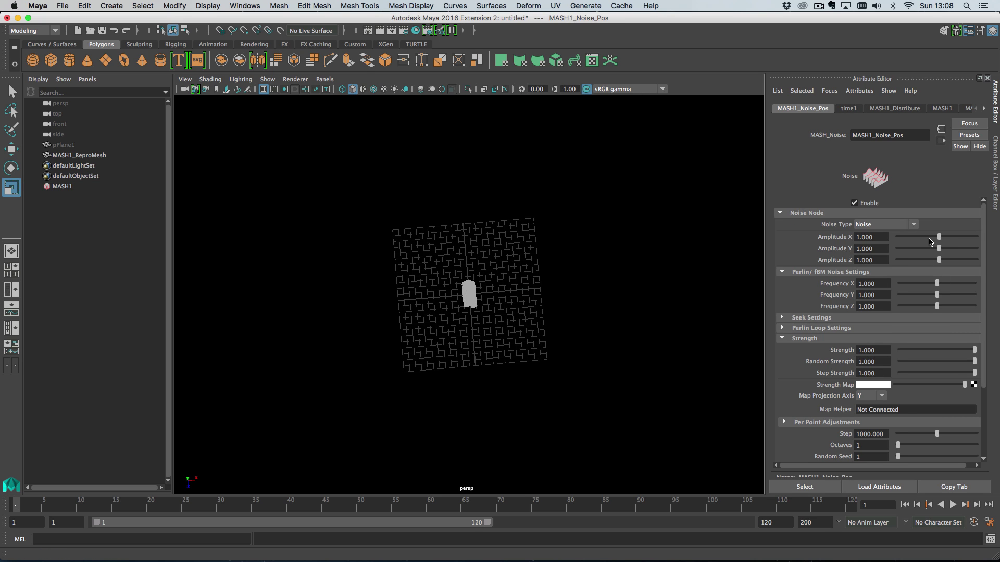
drag(930, 242, 993, 243)
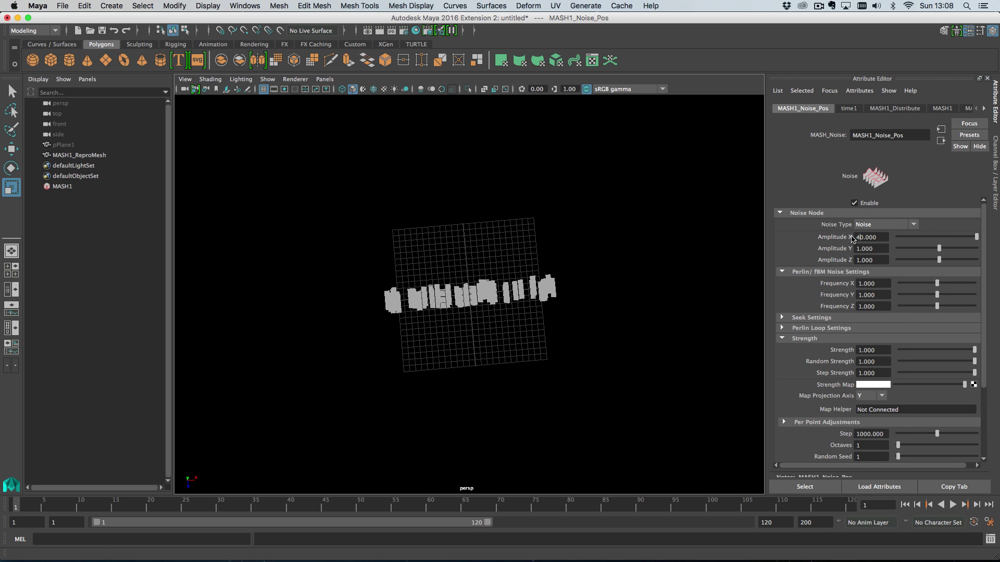
key(Return)
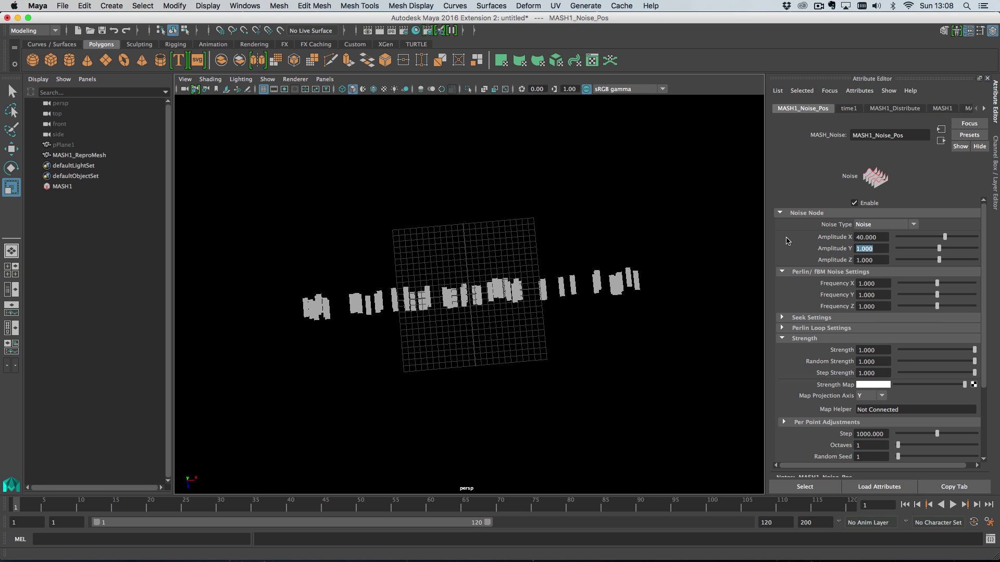
- Set the position noise's Amplitude Y and Amplitude Z to 0 and play the animation
text(0)
key(Tab)
text(0)
key(Tab)
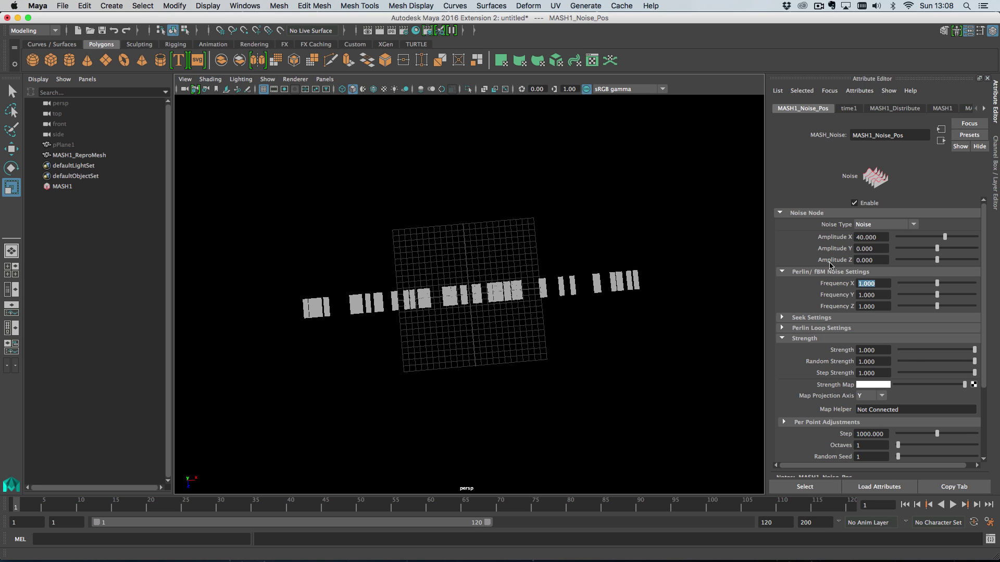
click(952, 505)
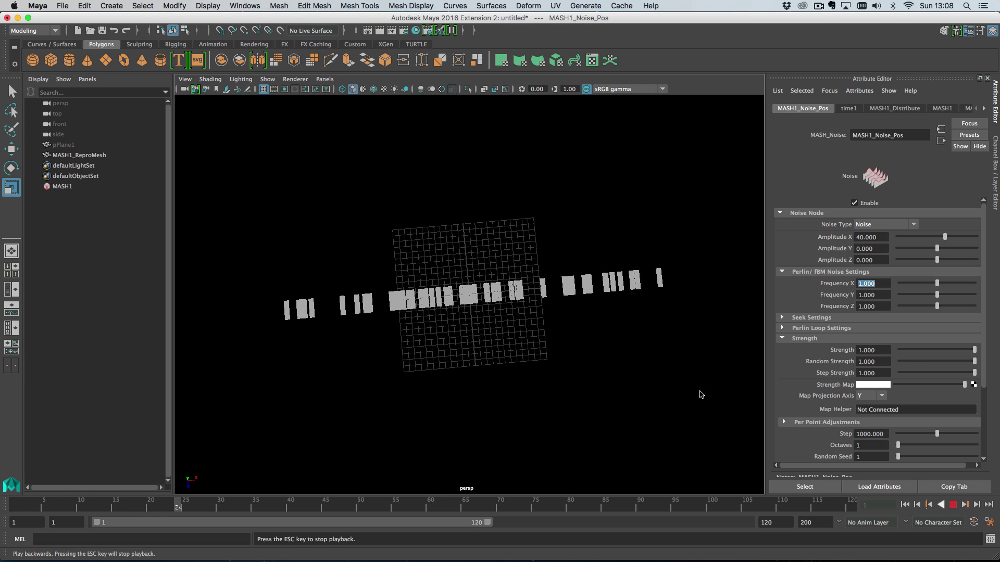
- Stop the playback and set the position noise's Frequency X to 0.823
key(Escape)
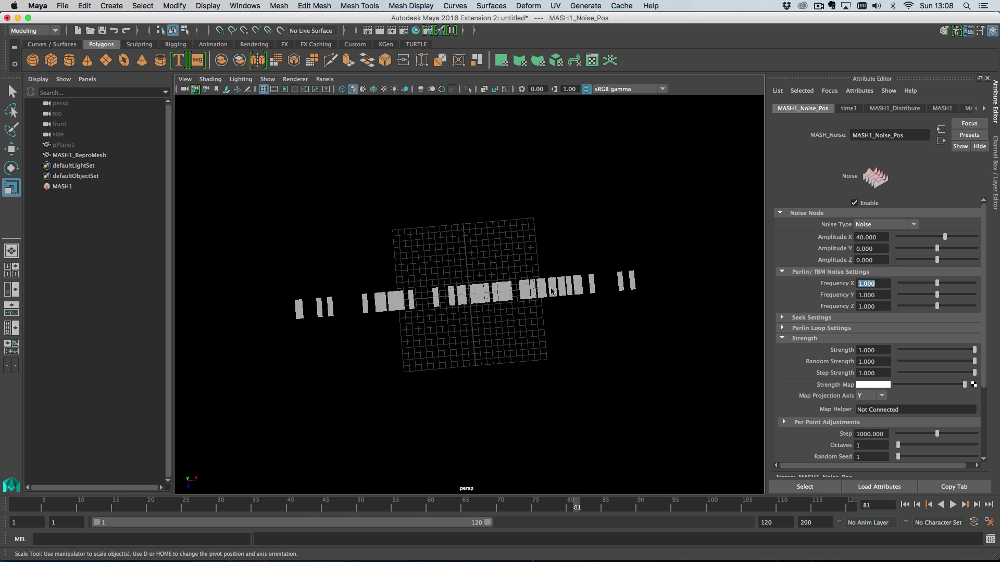
alt+drag(551, 289, 542, 289)
drag(937, 284, 930, 285)
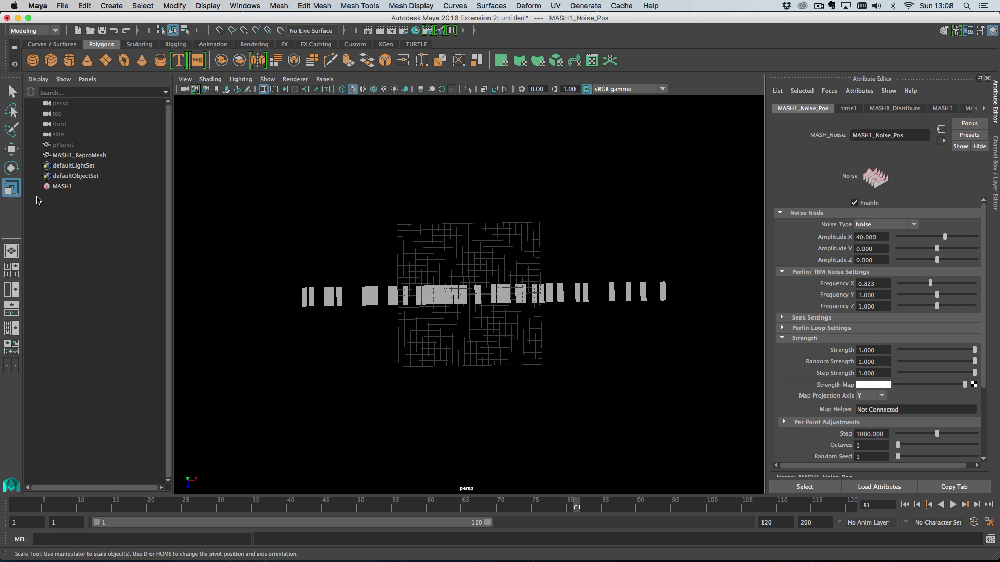
- Add a second Noise node to MASH1 for scale, set its Amplitude Y and Z to 0, and play the animation
click(71, 187)
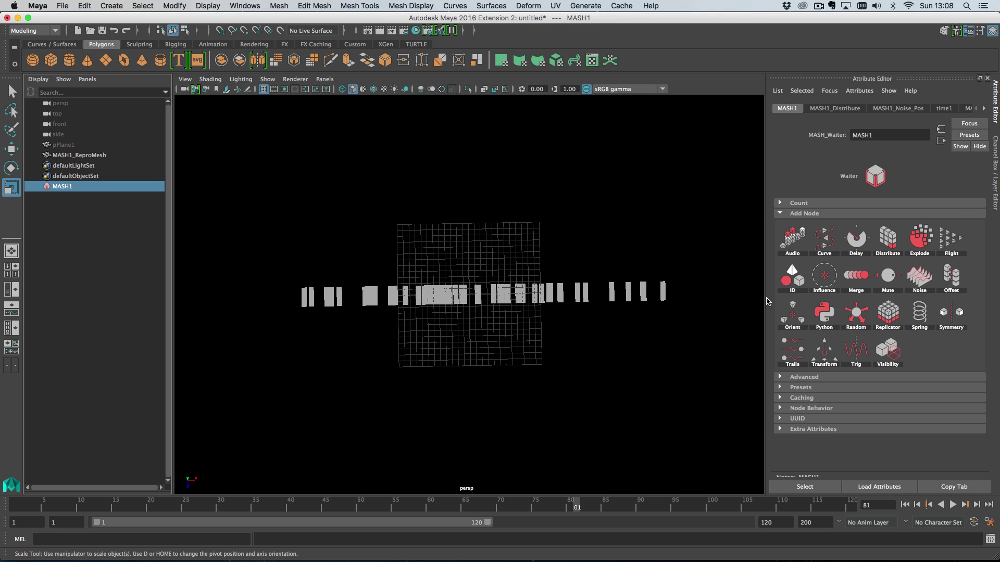
click(919, 276)
click(951, 297)
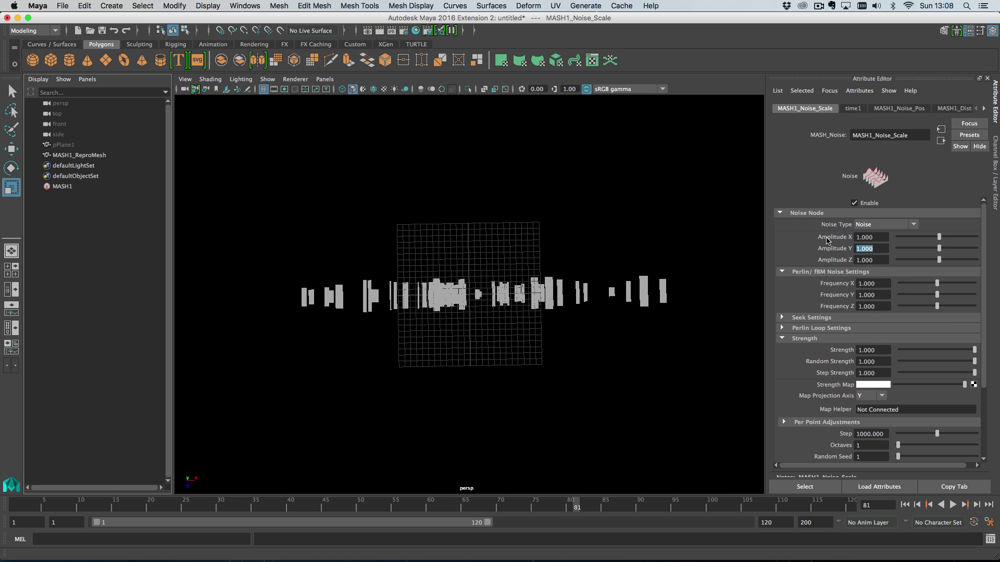
text(0)
key(Return)
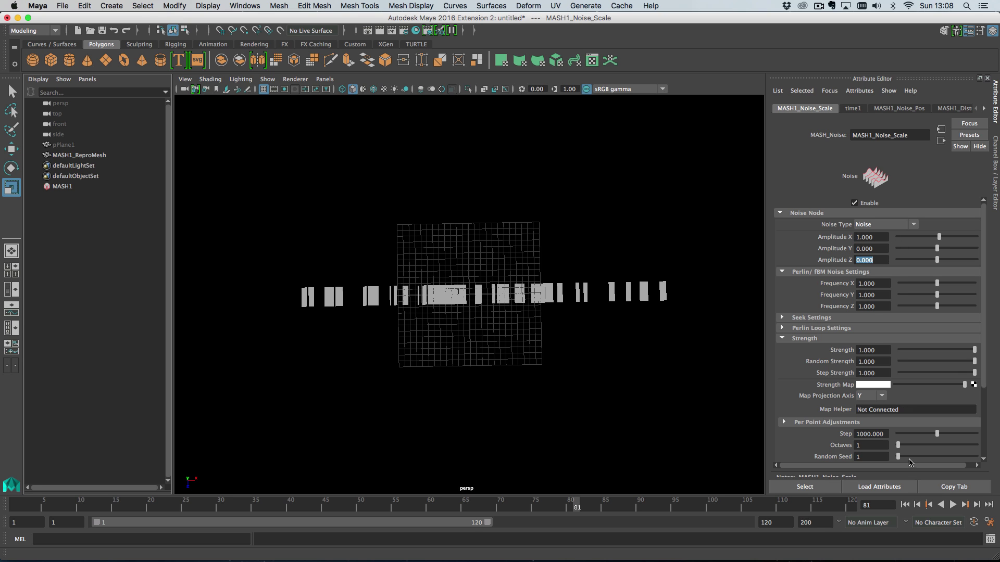
click(953, 505)
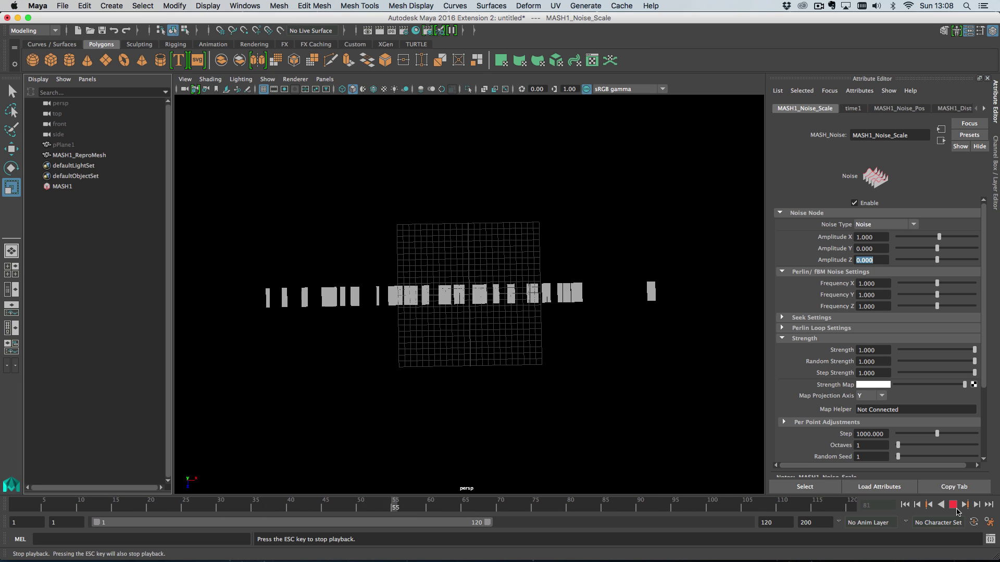
click(953, 505)
- Narrow the source plane to about 0.357 along X for thinner bars and play the animation
click(98, 147)
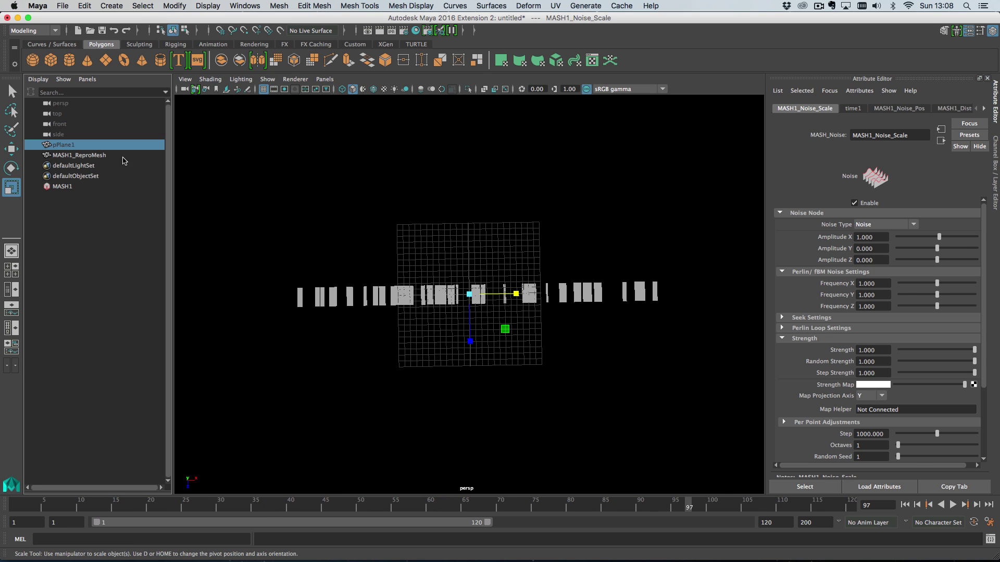
drag(516, 294, 488, 295)
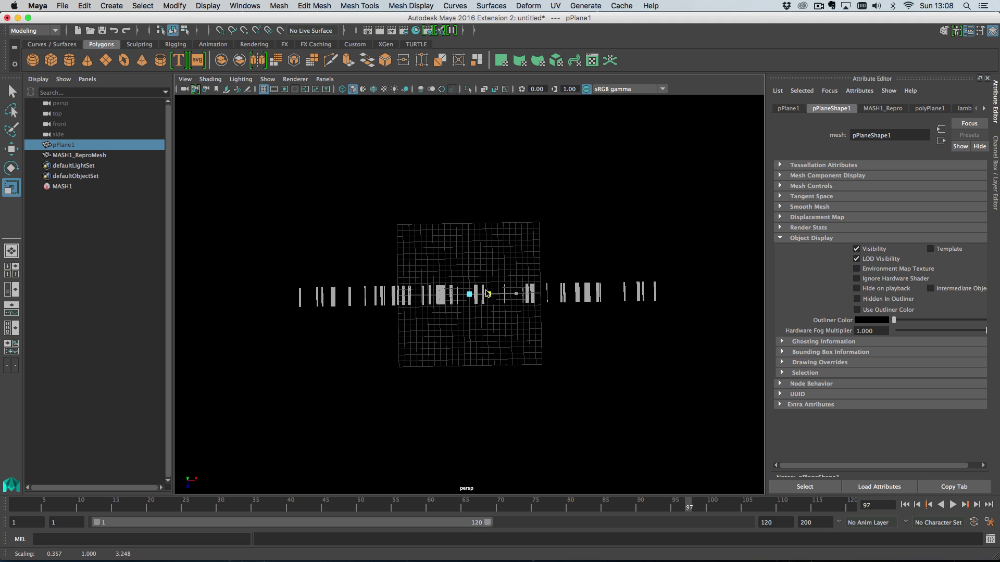
click(954, 504)
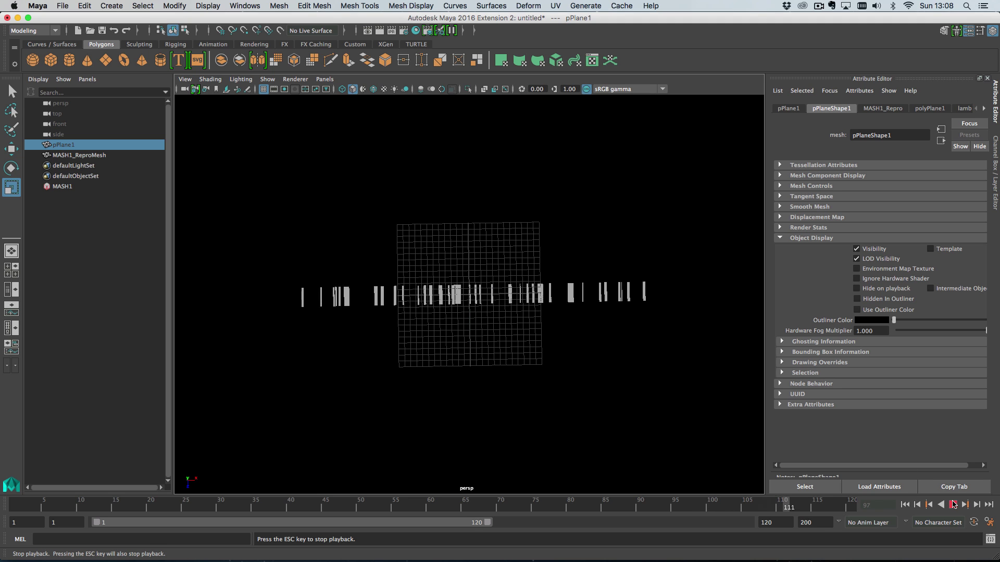
click(953, 505)
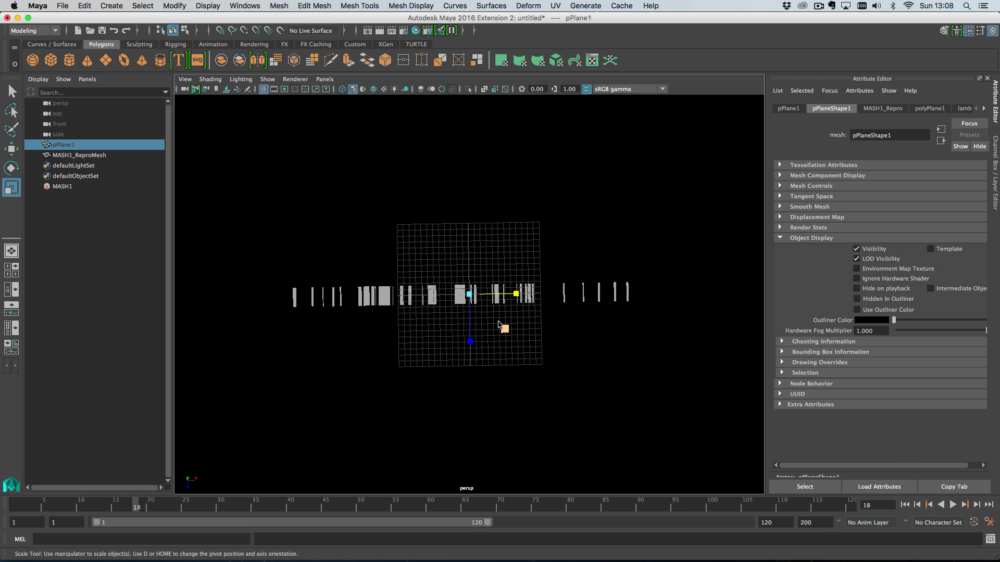
- Start a new empty scene
alt+drag(500, 331, 516, 324)
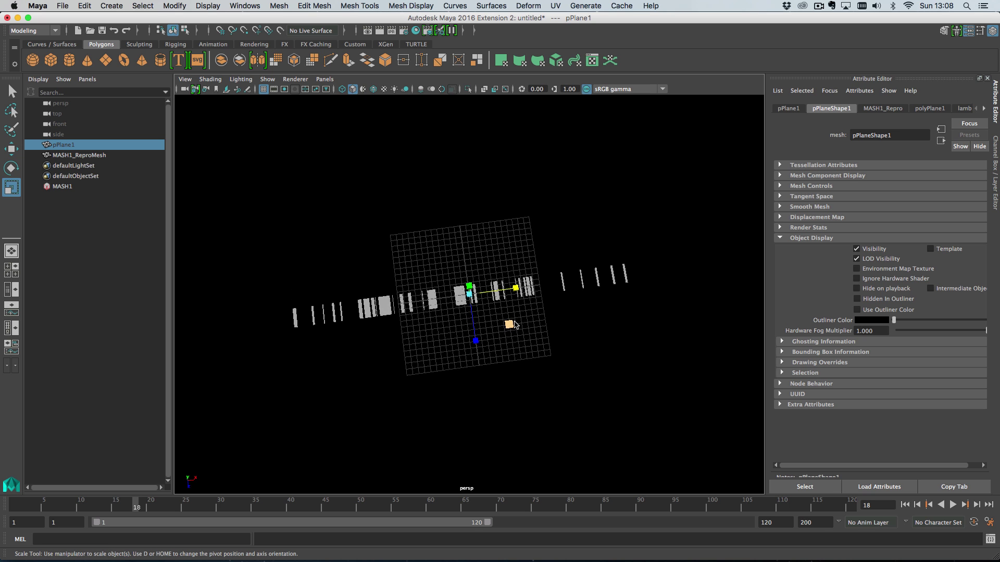
drag(0, 396, 526, 47)
drag(658, 45, 0, 49)
click(569, 390)
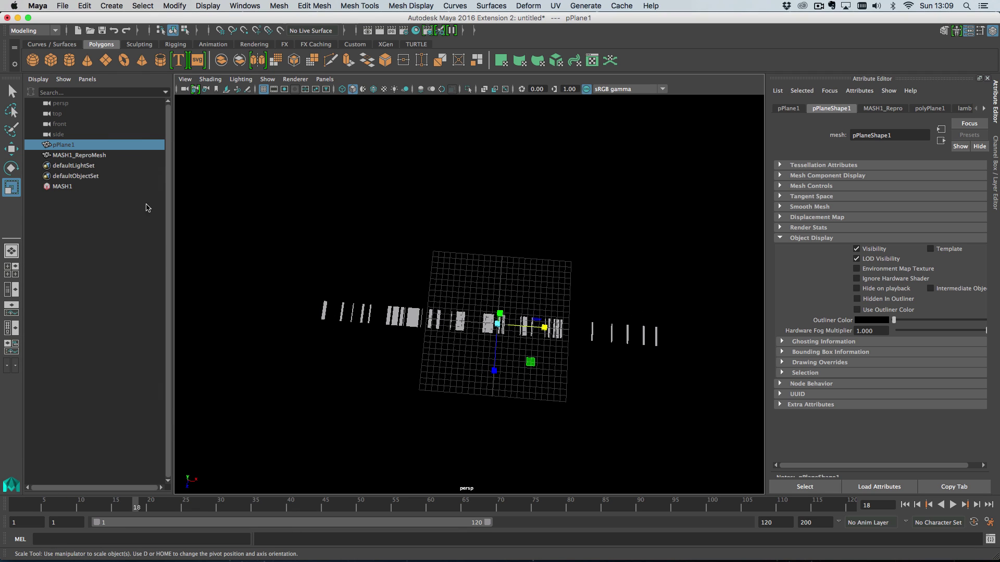
click(116, 155)
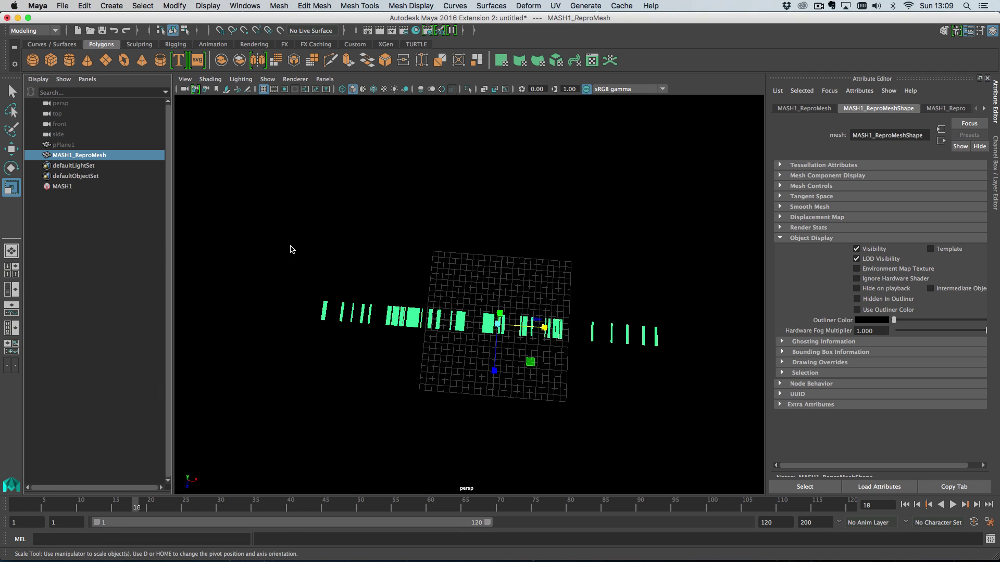
key(super+n)
click(500, 292)
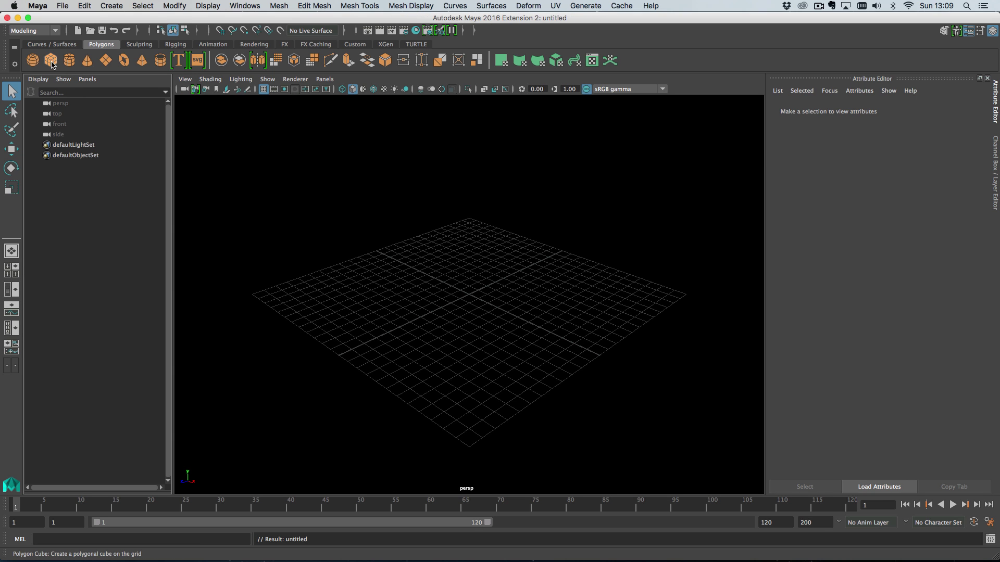
- Create a polygon cube and scale it down uniformly to about 0.295
click(51, 61)
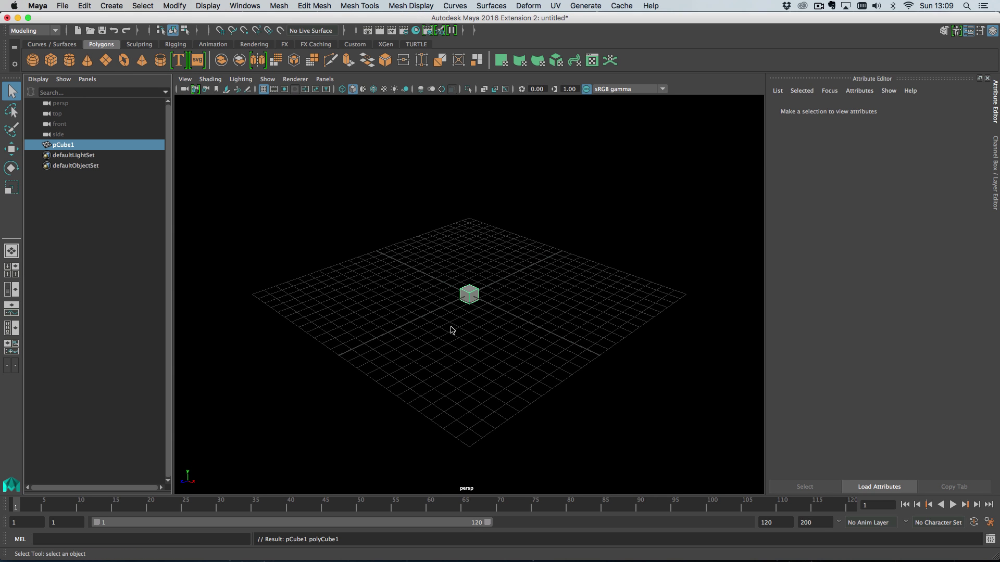
key(r)
drag(470, 296, 472, 313)
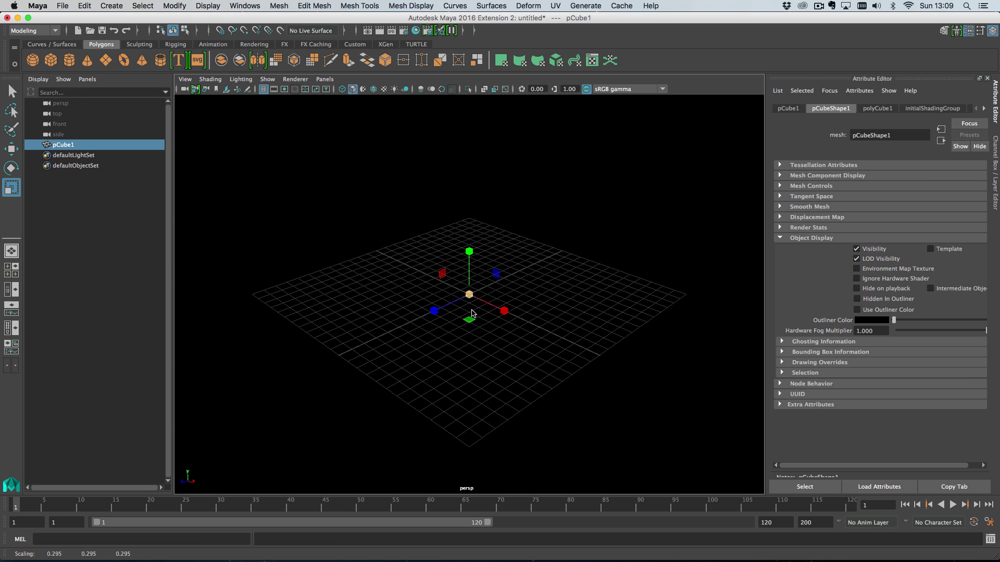
- Create a MASH network from the small cube with 30 points and a linear Distance X of about 26.8
click(115, 6)
mouse_move(215, 248)
click(271, 251)
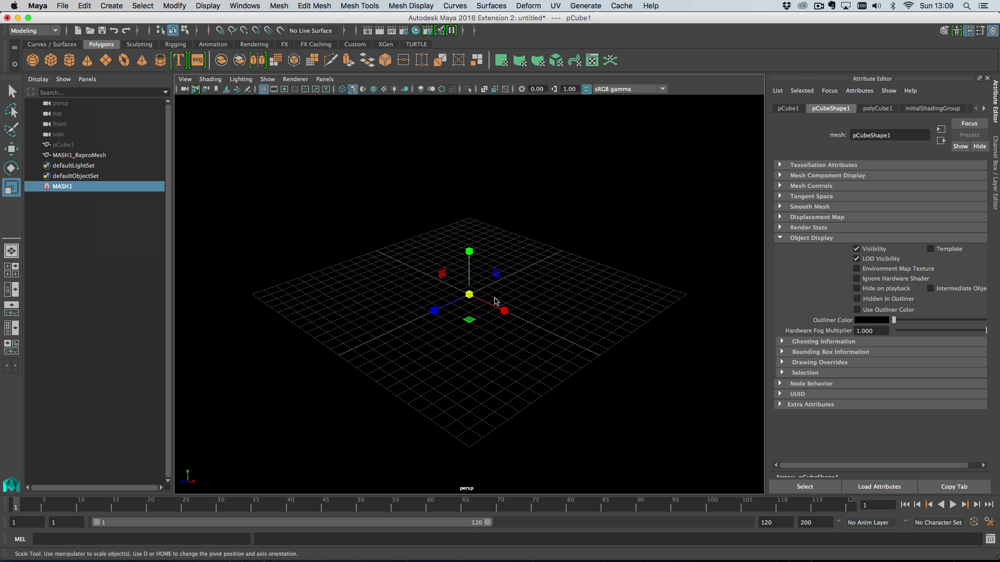
alt+drag(522, 313, 496, 345)
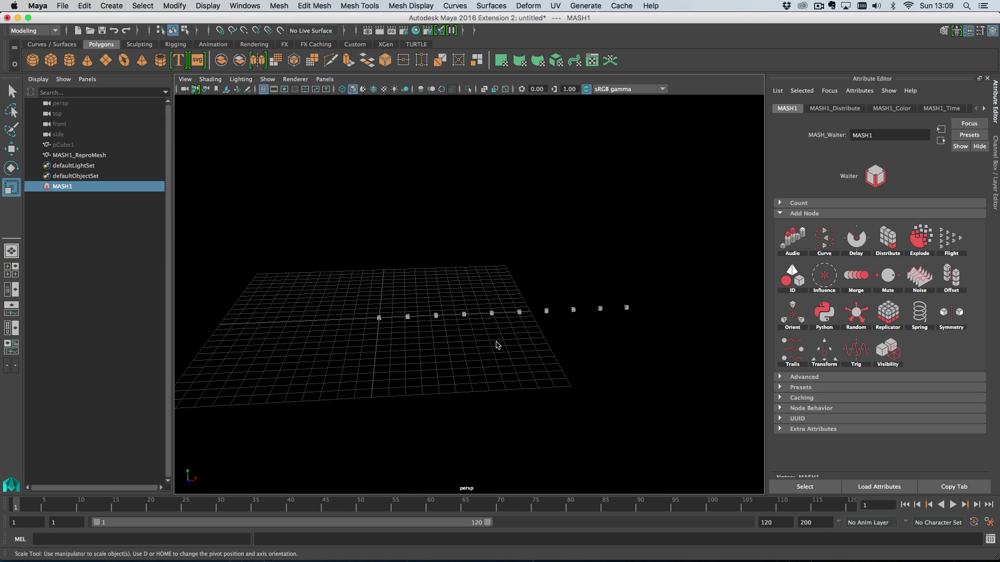
click(836, 108)
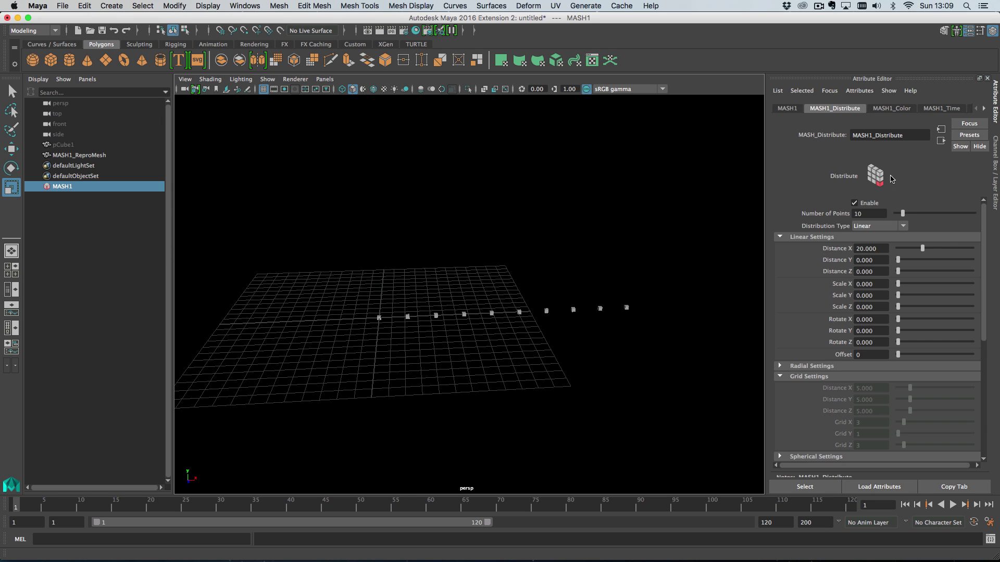
drag(907, 214, 919, 213)
drag(922, 248, 931, 248)
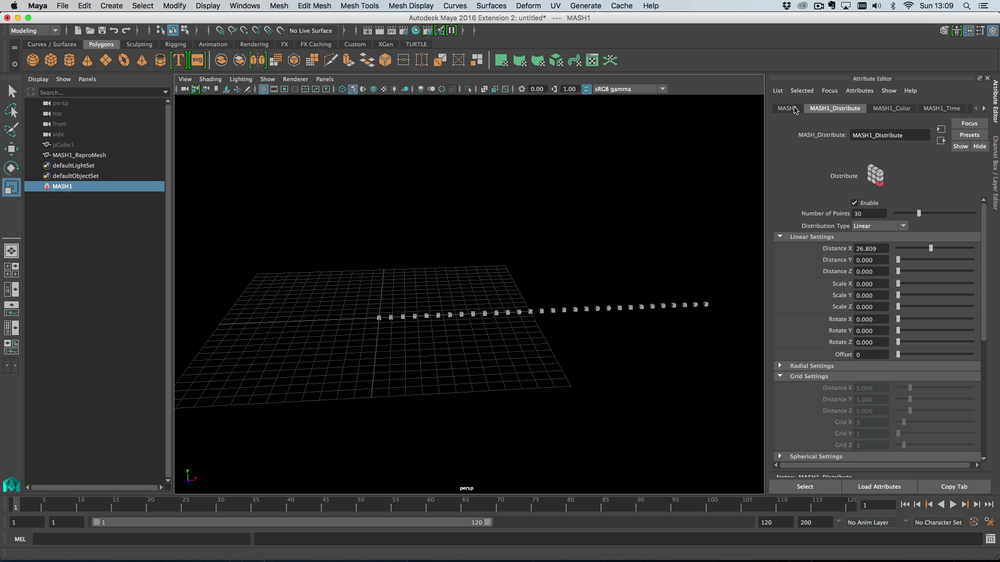
- Add a position Noise node to MASH1 with Amplitude X and Z at 0 and Amplitude Y at about 6.04
click(789, 108)
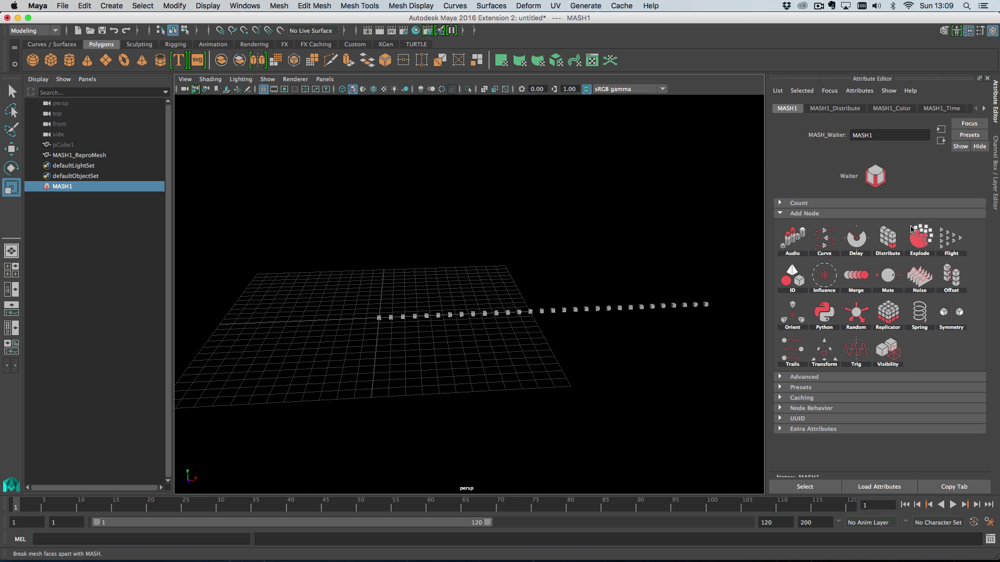
click(909, 277)
click(950, 285)
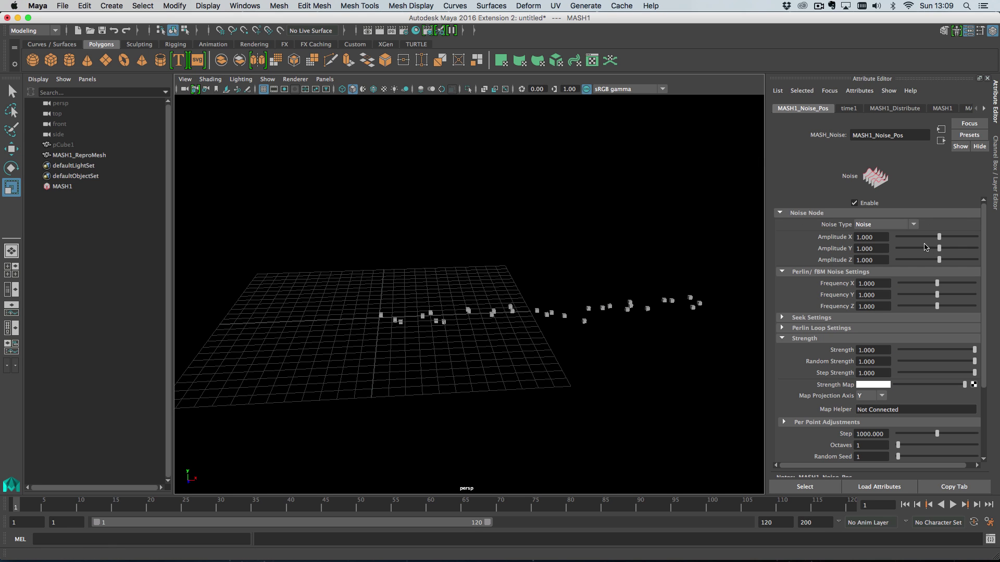
key(Tab)
key(Tab)
text(0)
key(Return)
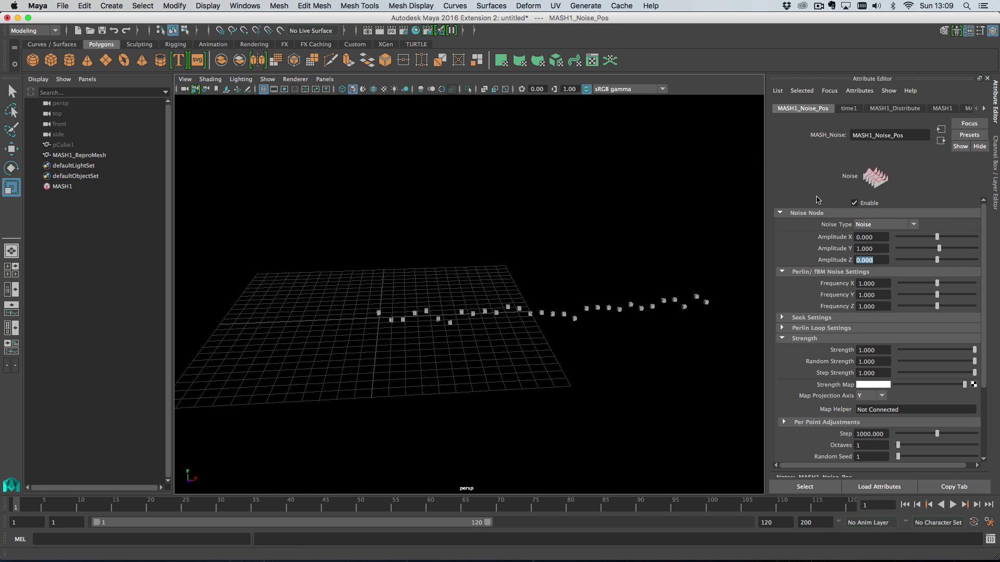
drag(944, 250, 950, 249)
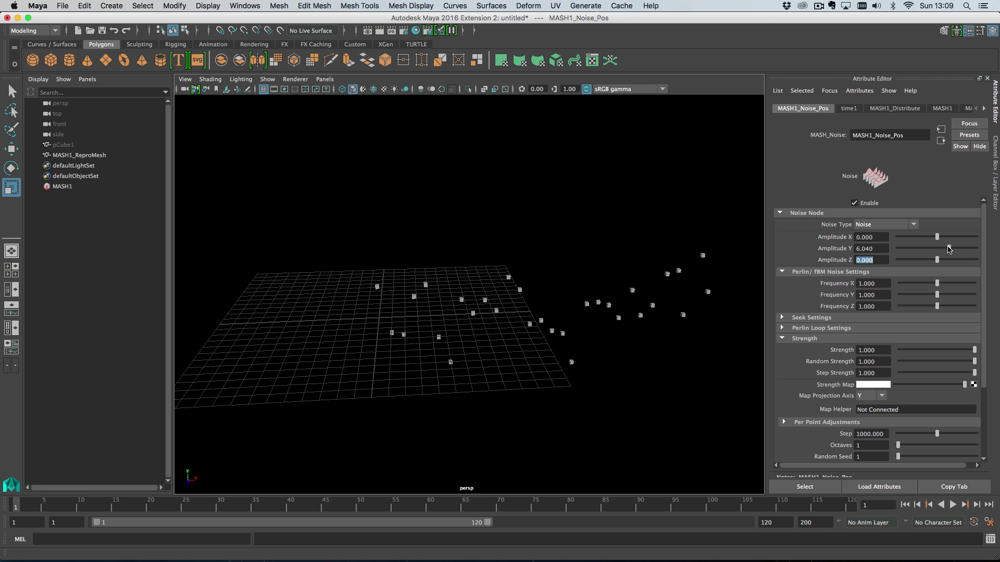
alt+drag(574, 286, 500, 260)
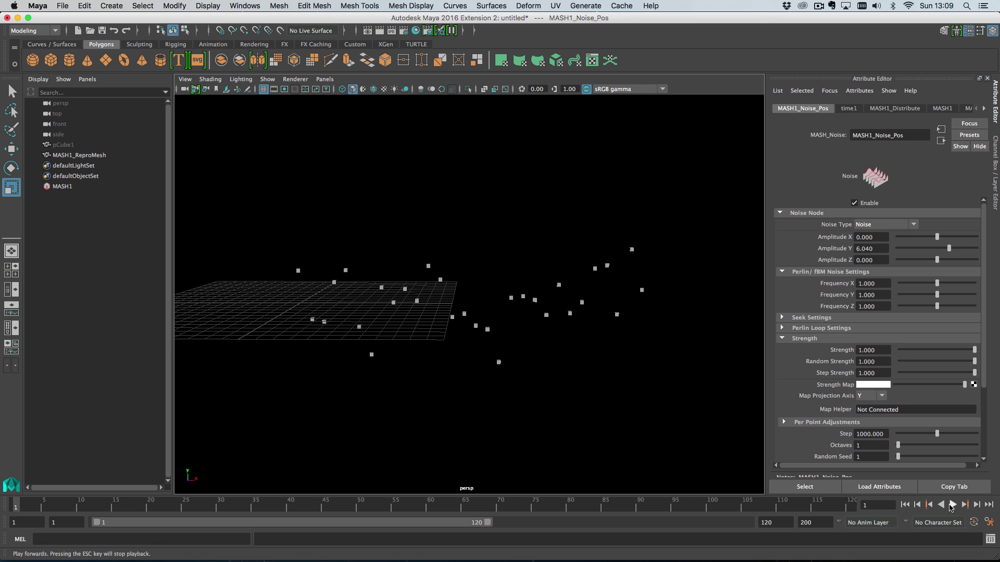
- Set the position noise's Frequency Y to 5, playing the animation to judge the motion
click(953, 506)
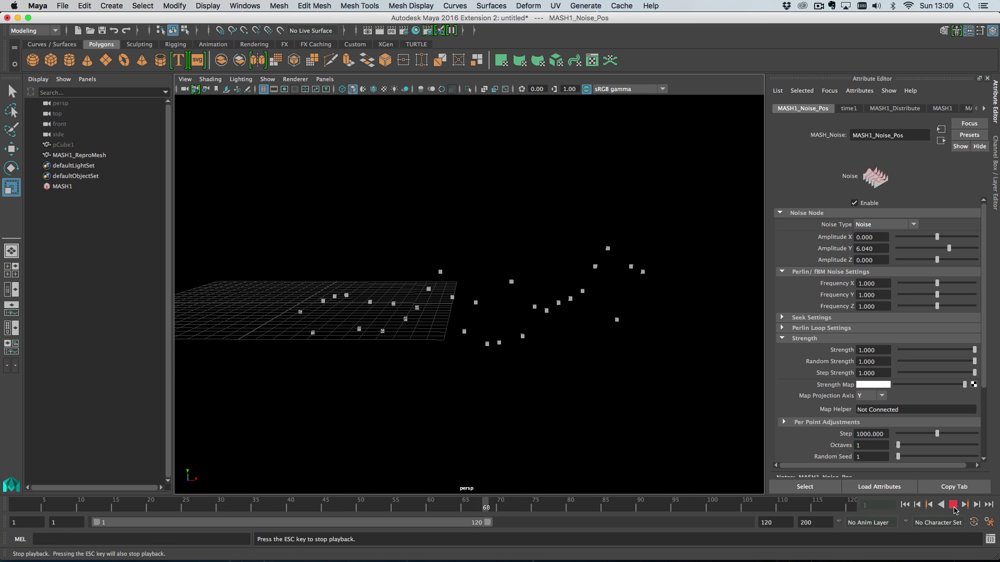
click(953, 506)
drag(947, 295, 946, 295)
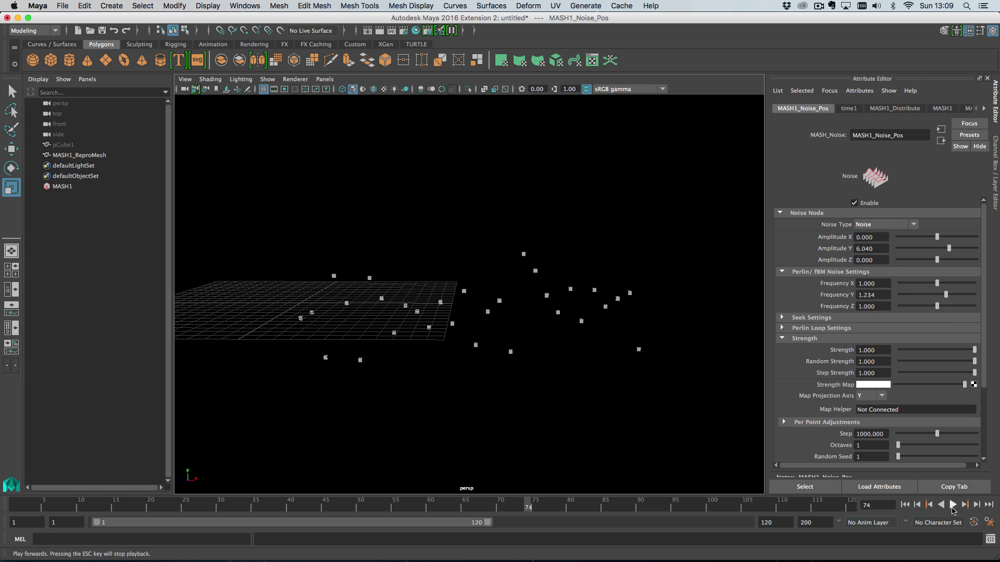
click(953, 505)
double_click(882, 295)
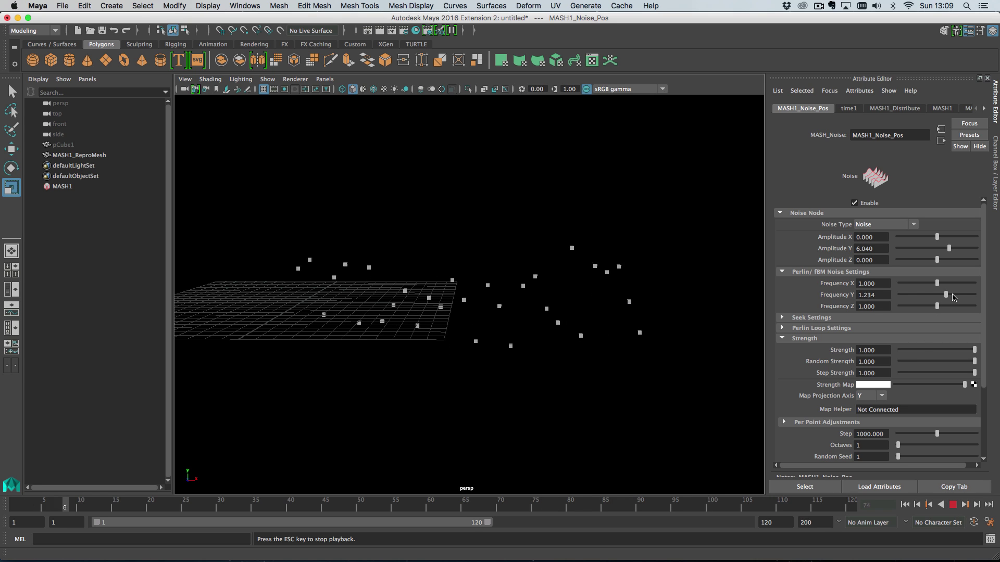
text(2)
key(Return)
double_click(882, 295)
text(5)
key(Return)
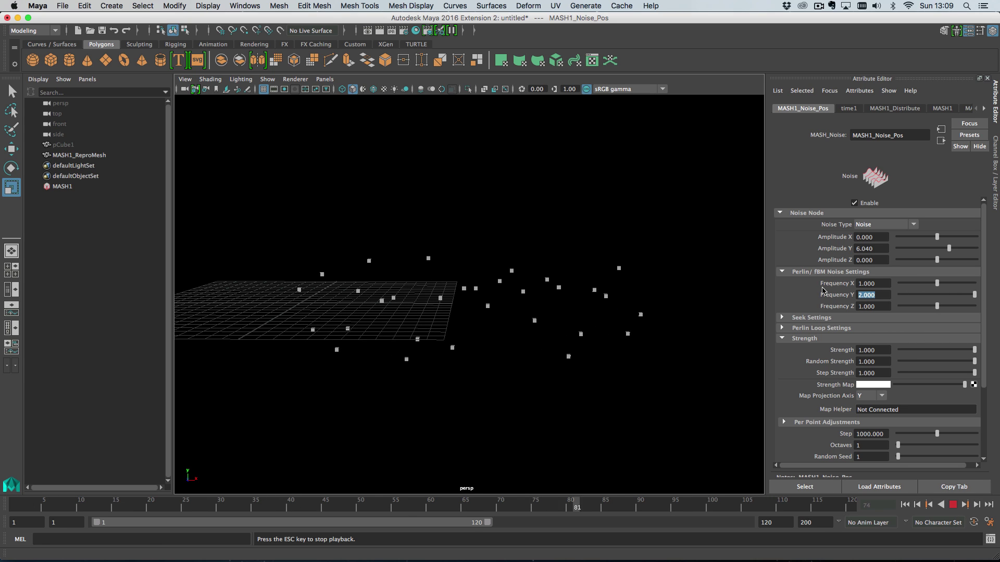
key(Escape)
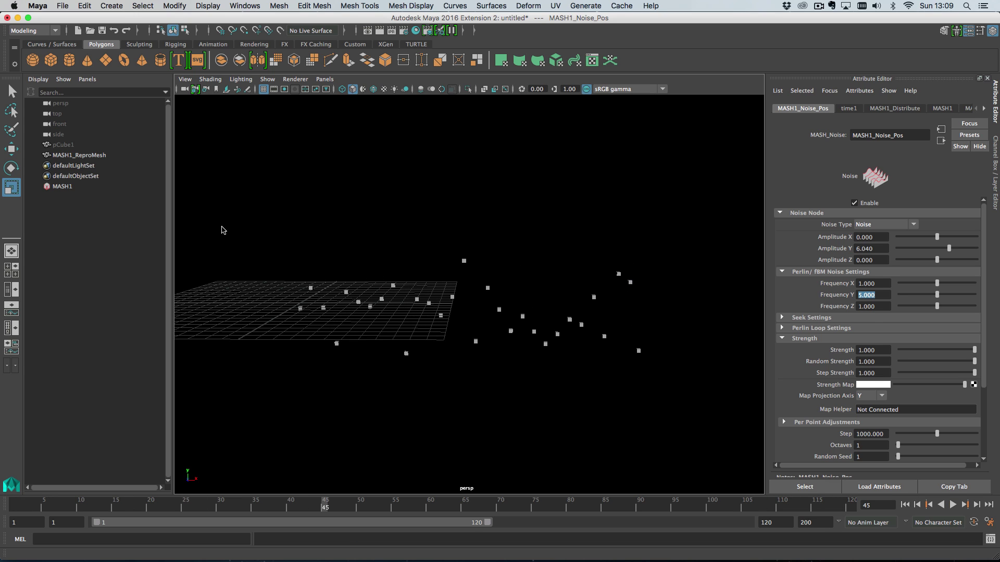
- Add a Trails node to MASH1, set its Trails Mode to Join the Dots and expand its curve settings
click(81, 188)
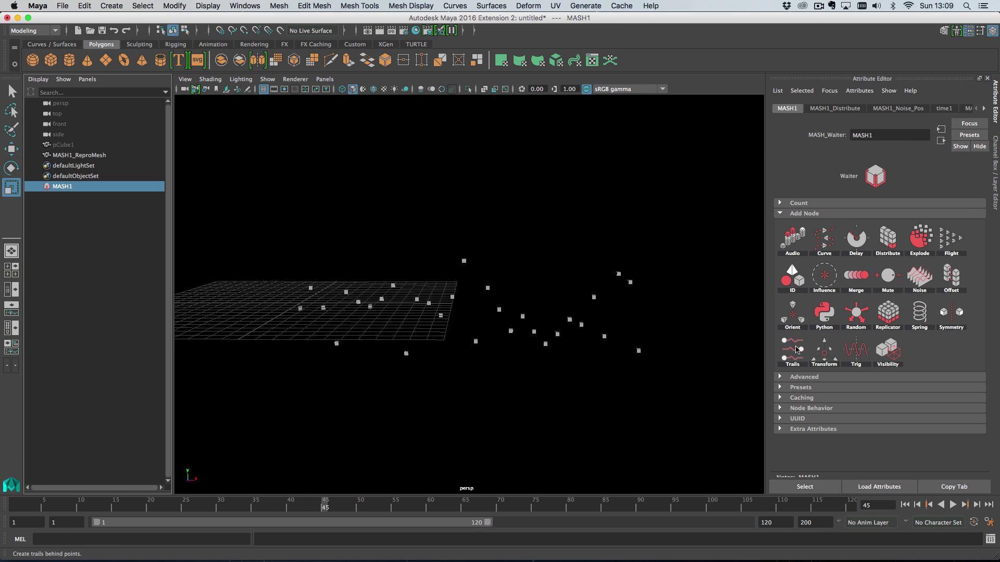
click(831, 354)
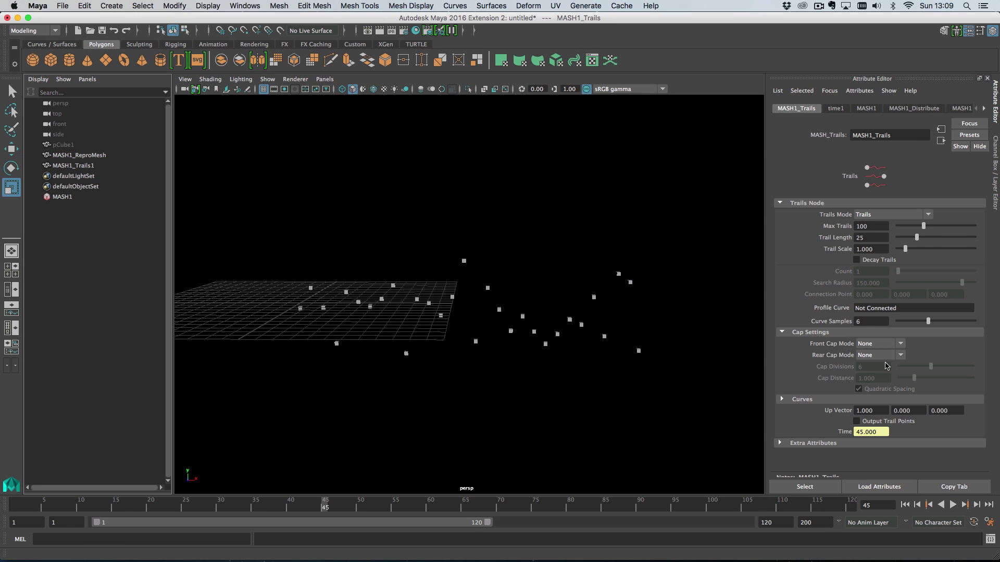
click(888, 215)
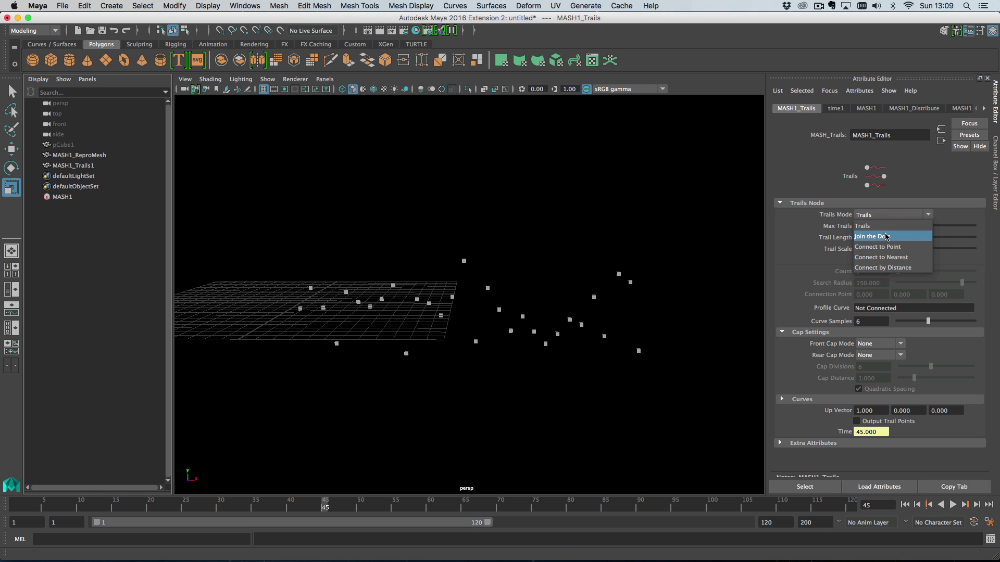
click(886, 235)
alt+drag(747, 312, 586, 330)
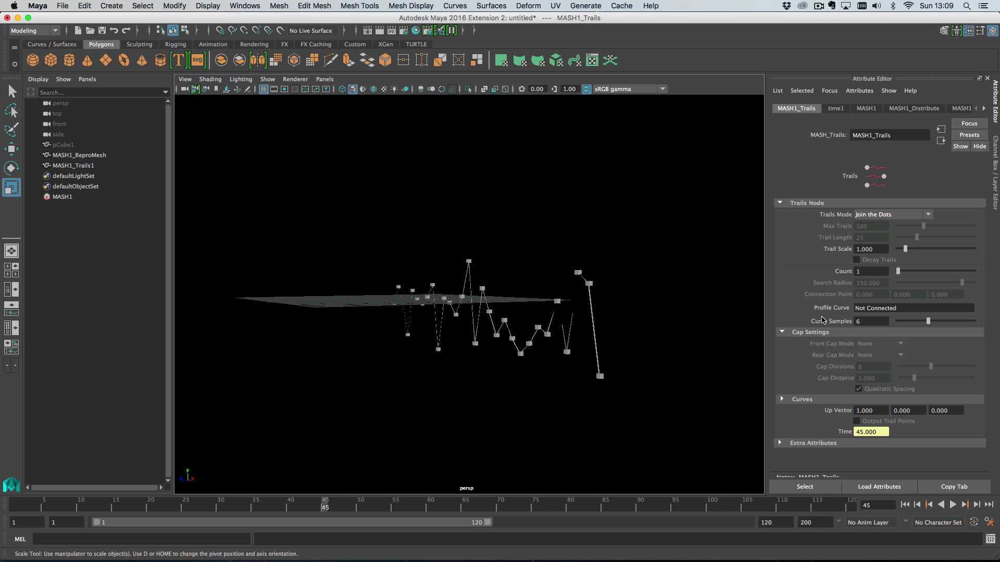
click(815, 400)
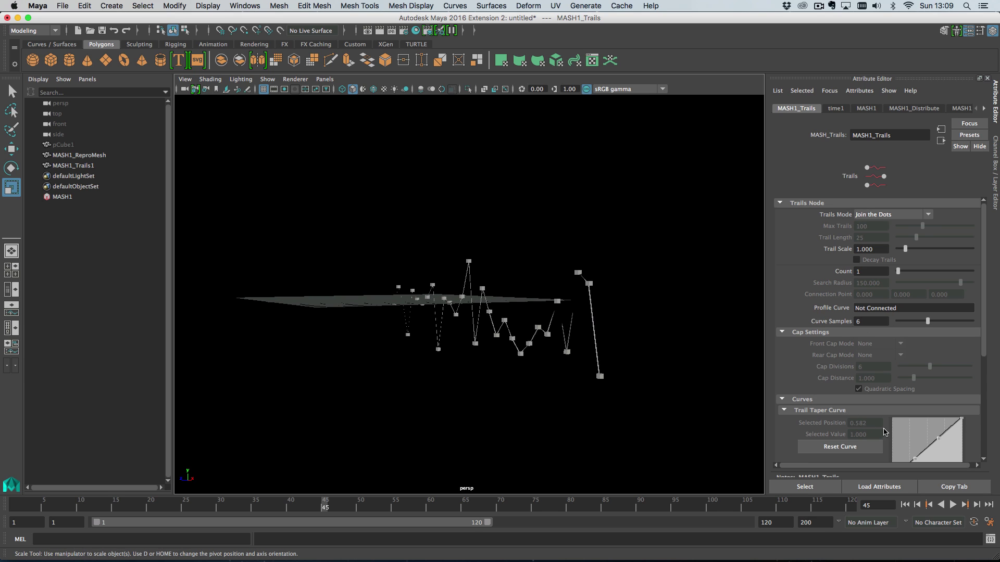
- Flatten the Trail Taper Curve of the Trails node to a constant value of 1.000
scroll(898, 436, down, 2)
scroll(898, 435, down, 2)
drag(892, 420, 937, 356)
click(915, 422)
alt+drag(614, 365, 637, 354)
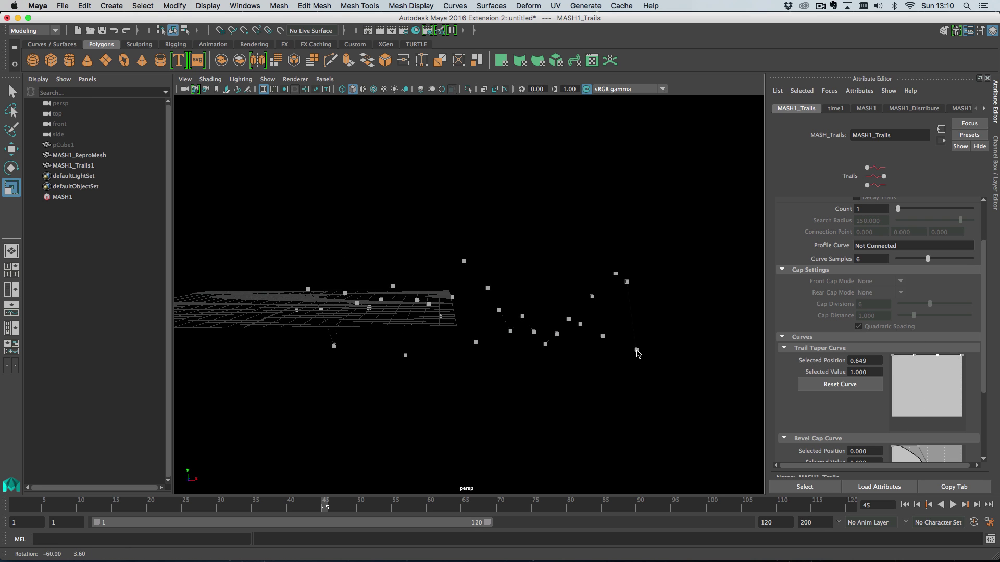
- Set the Trails node's Up Vector to 0, 0, 1 and play the animation to check the connecting line
click(798, 338)
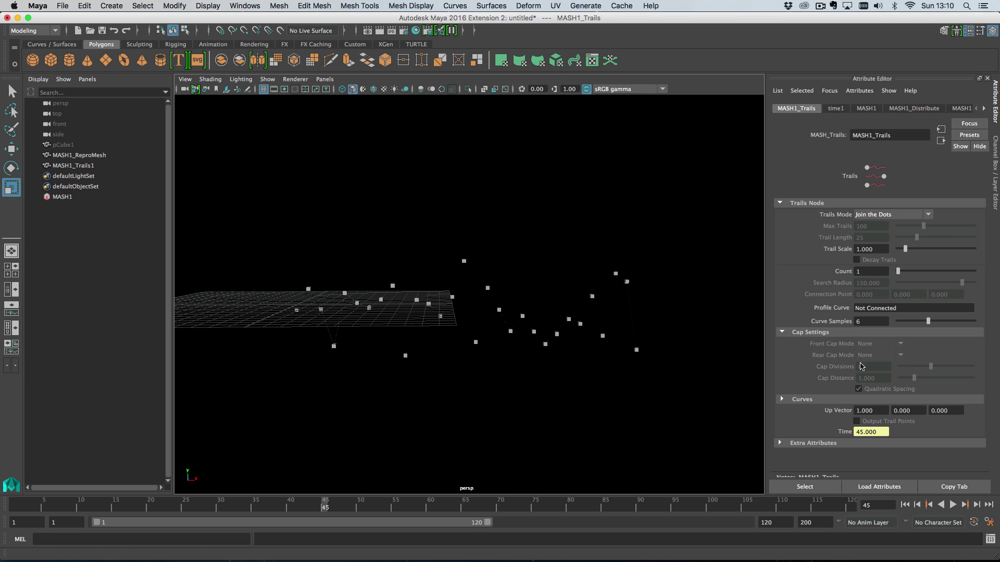
text(1)
key(Tab)
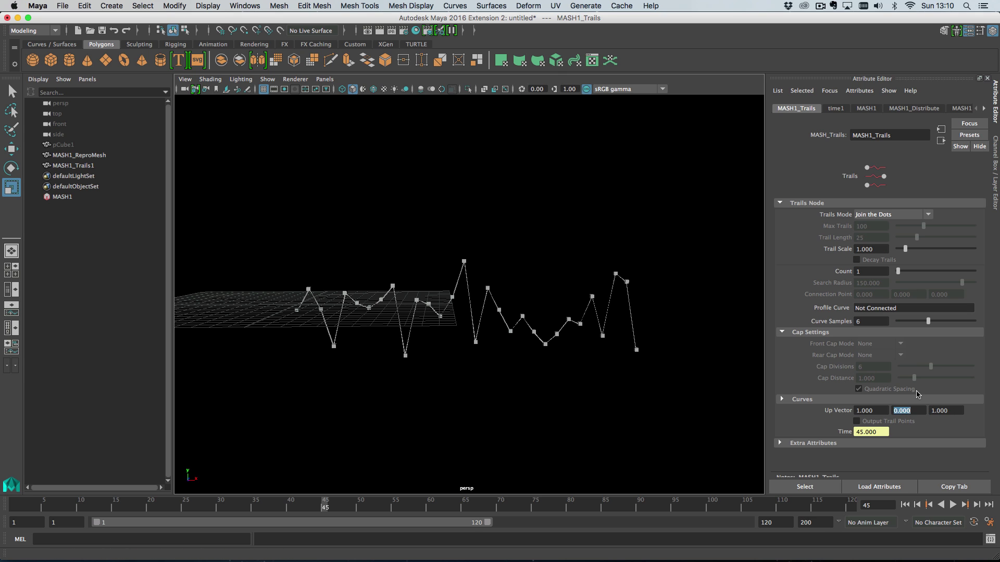
text(0)
key(Return)
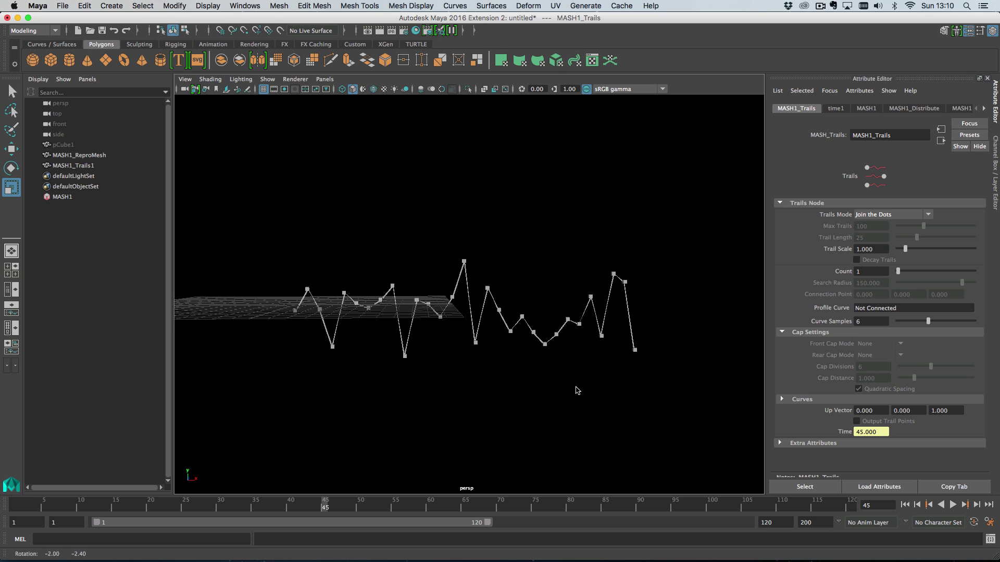
click(952, 505)
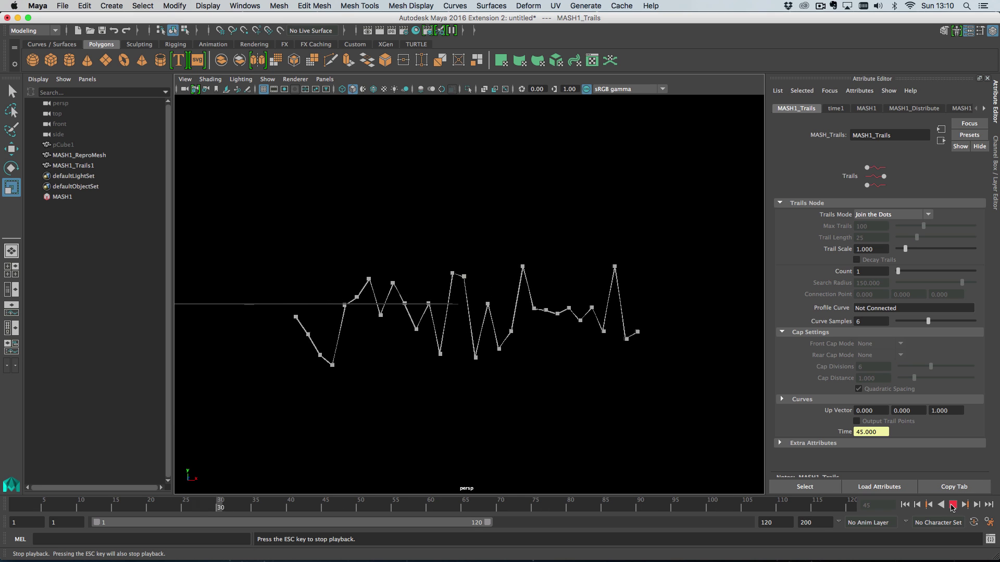
click(953, 505)
- Hide MASH1_ReproMesh and play the animation showing only the trail line
click(73, 155)
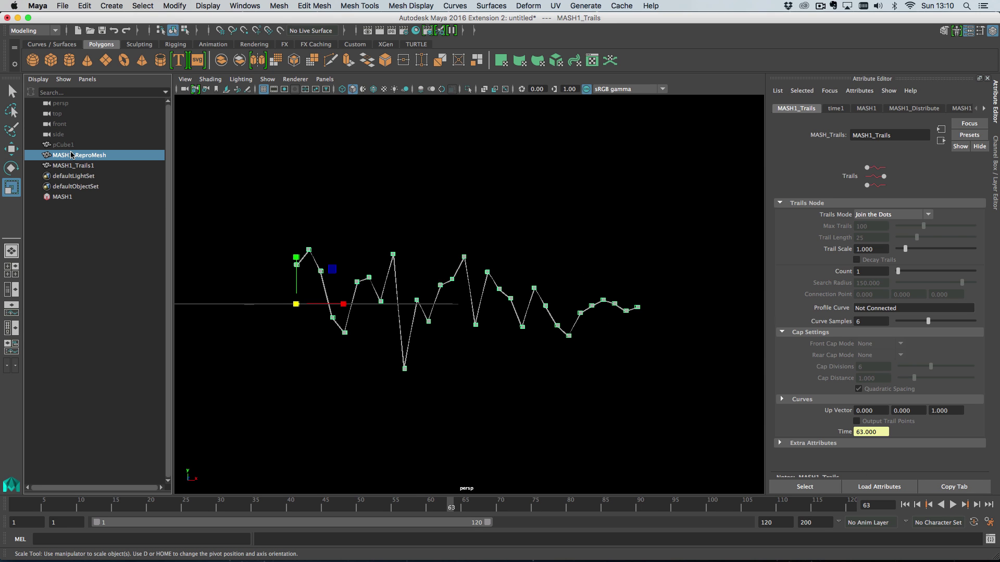
key(ctrl+h)
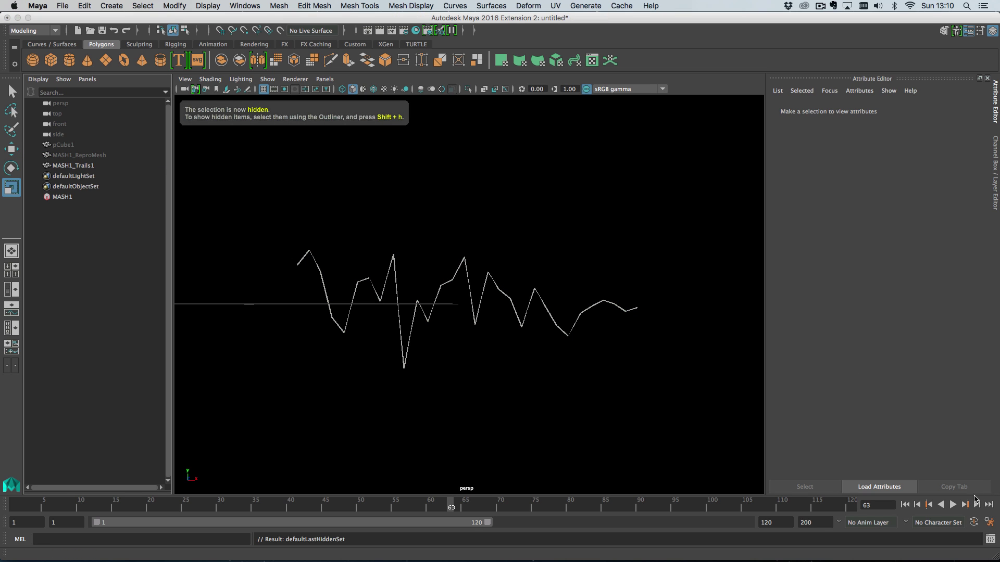
click(954, 506)
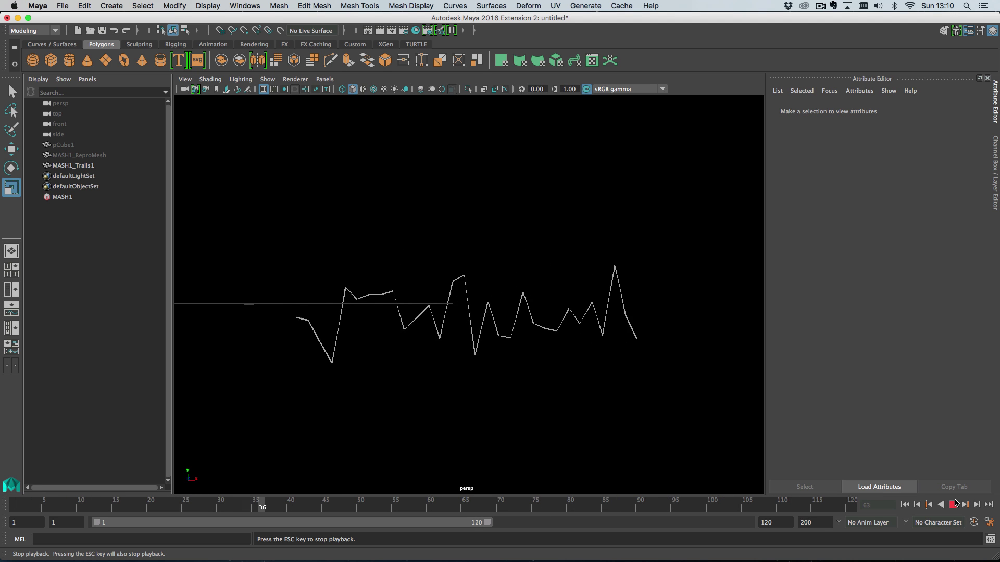
click(955, 503)
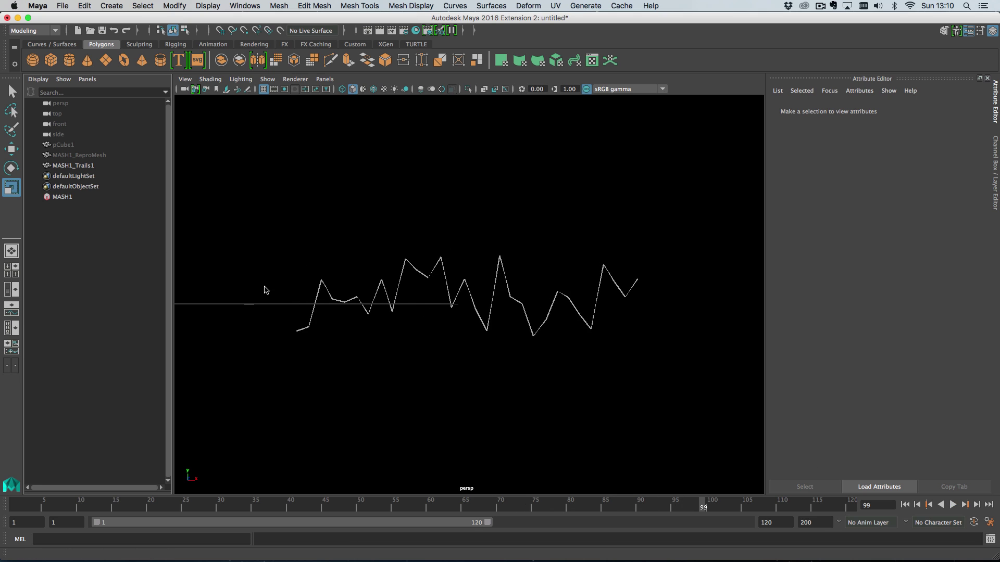
- Set MASH1's position noise Step to about 13.4 and Frequency Y to about 1.63, then play the animation
click(62, 196)
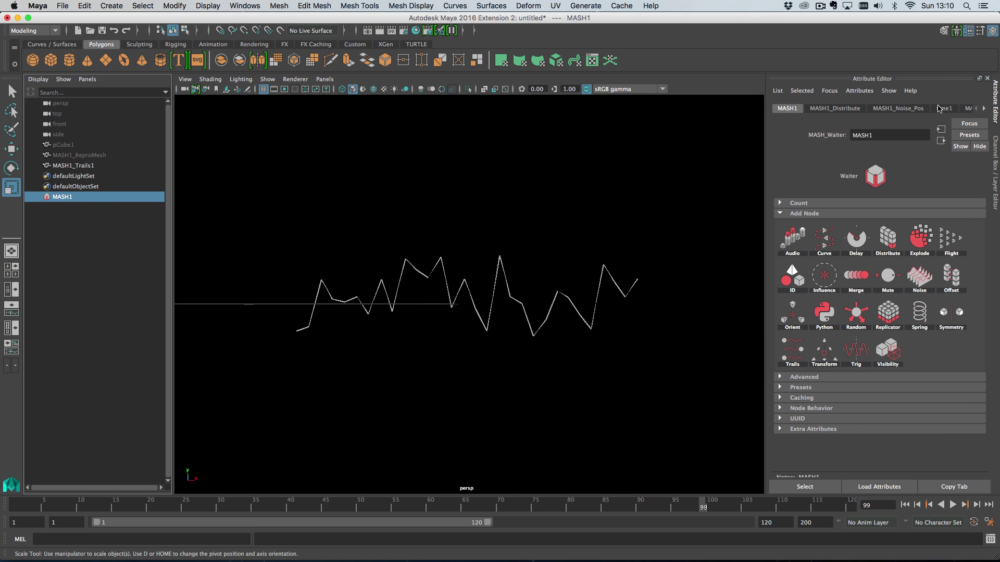
click(921, 108)
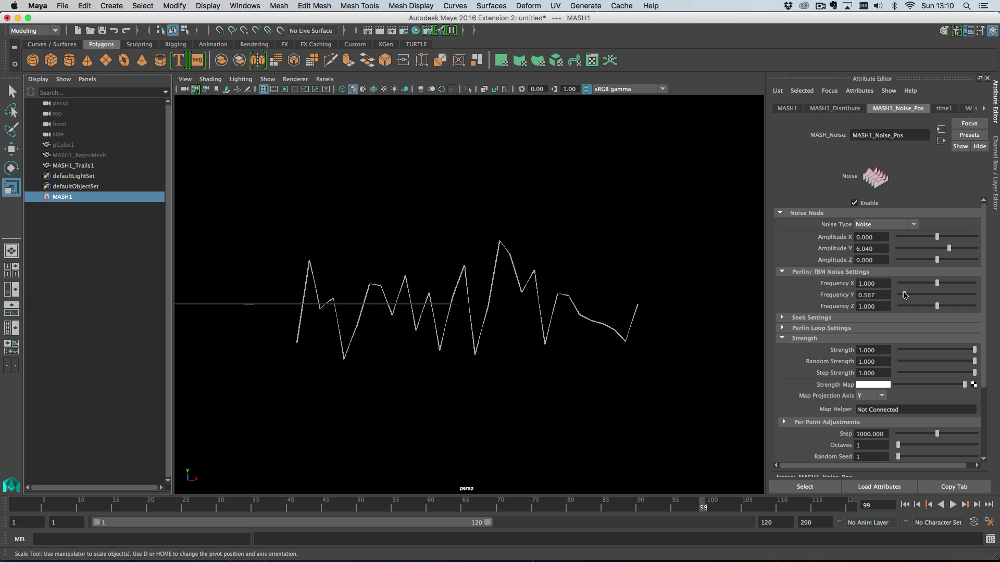
drag(902, 295, 936, 296)
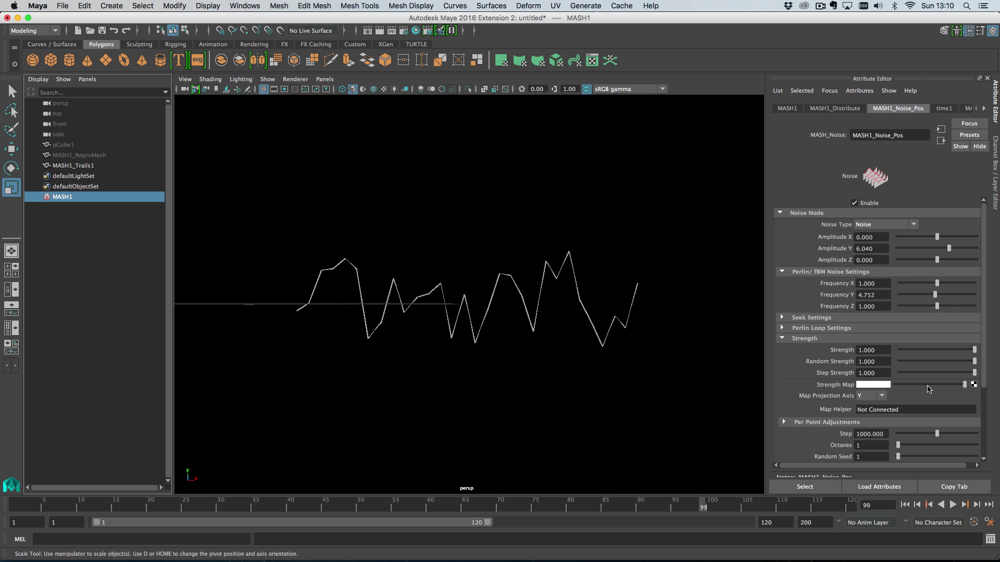
drag(919, 437, 900, 436)
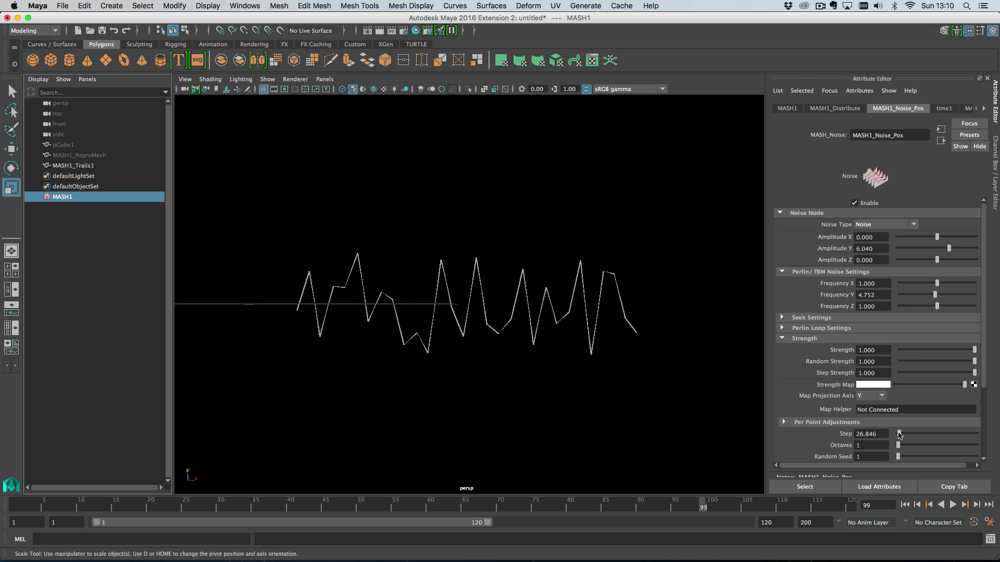
drag(900, 436, 899, 436)
drag(933, 294, 913, 296)
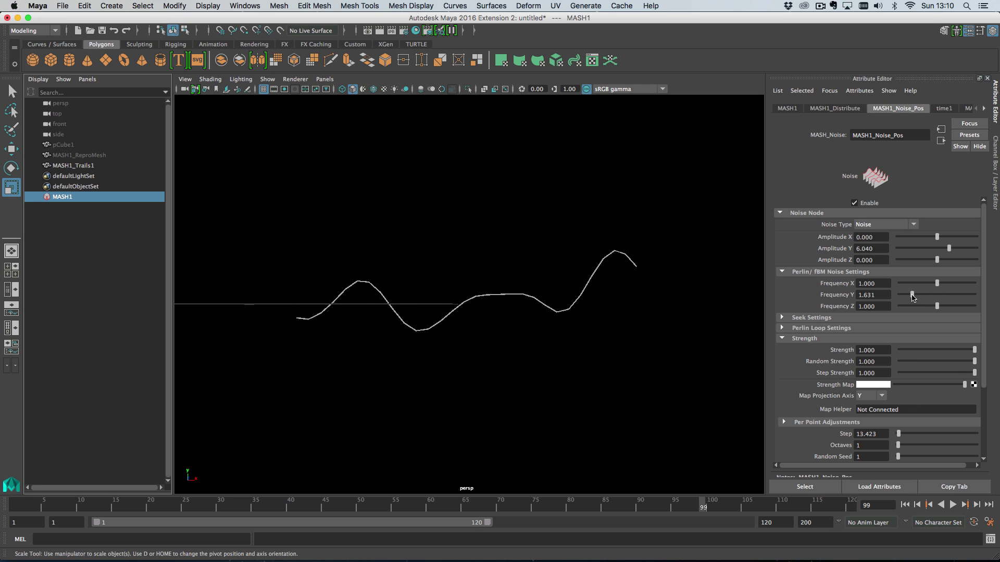
click(953, 505)
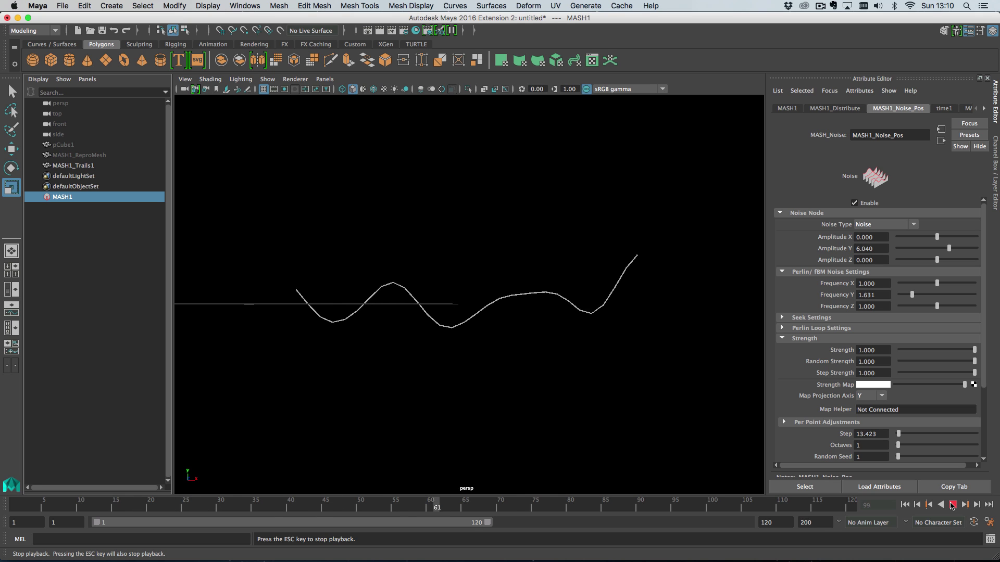
click(953, 505)
- Try Frequency Y values of 2 and 4 on the position noise, playing the animation after each, and return to 2
scroll(808, 425, down, 3)
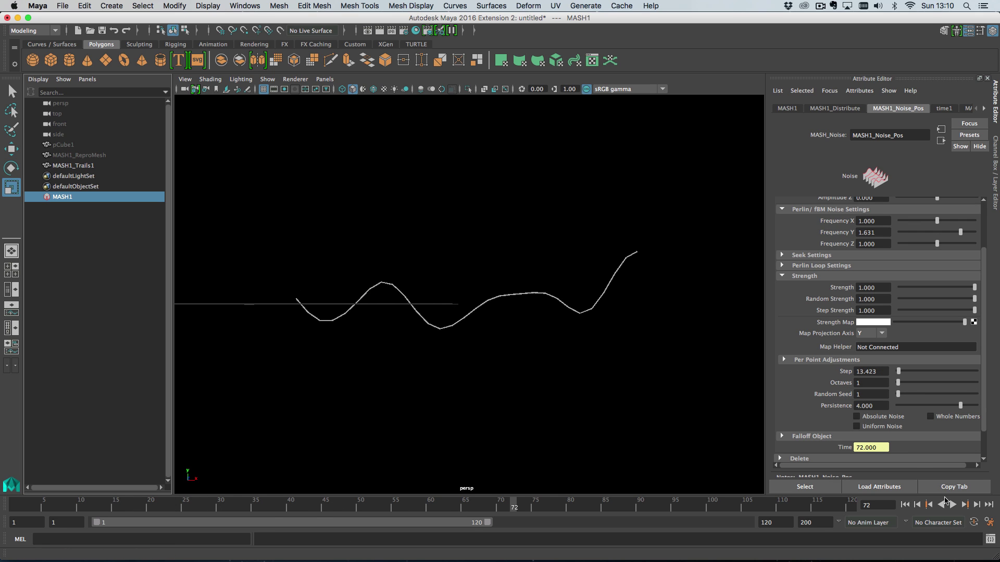
drag(958, 235, 981, 235)
click(953, 504)
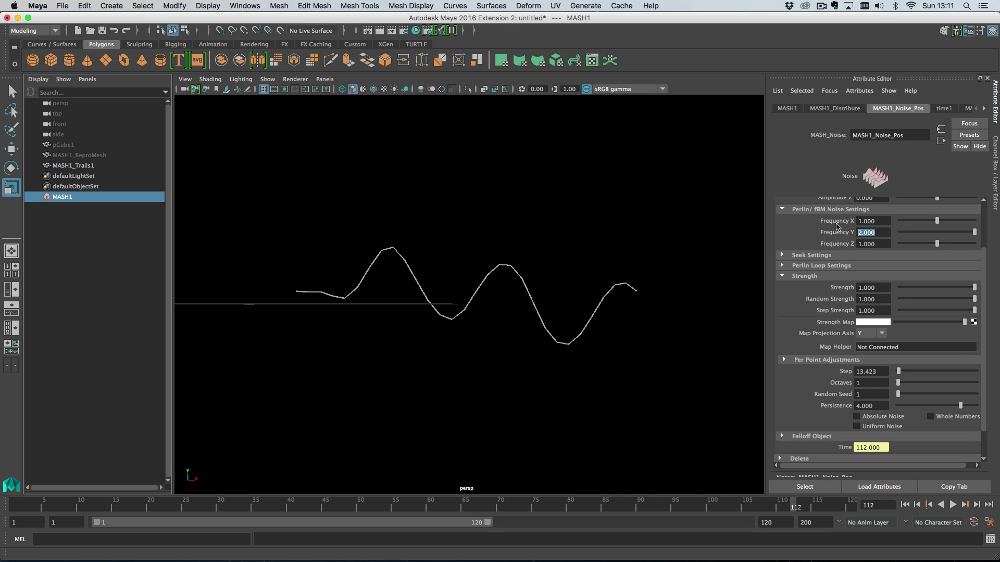
text(4)
key(Return)
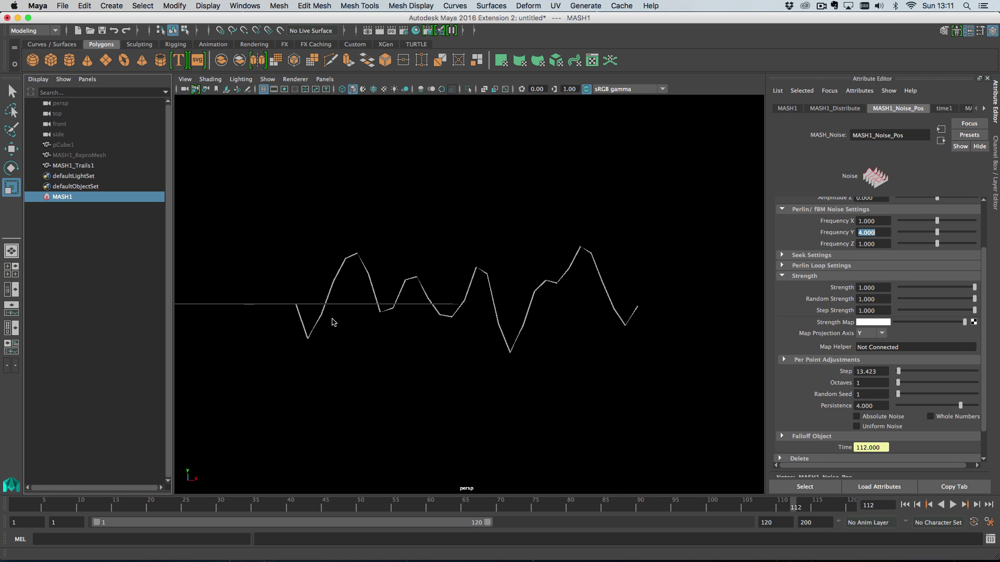
click(952, 505)
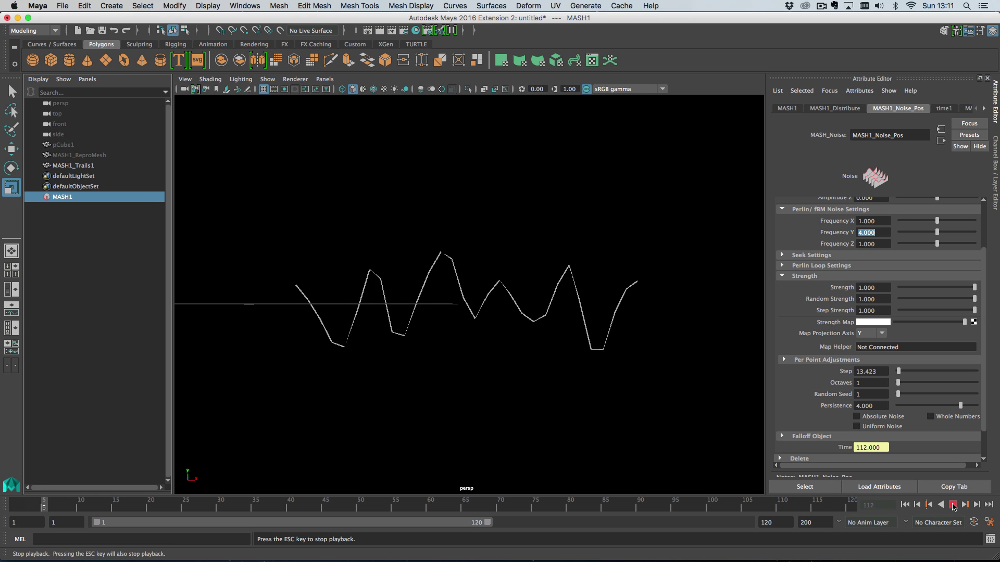
click(954, 505)
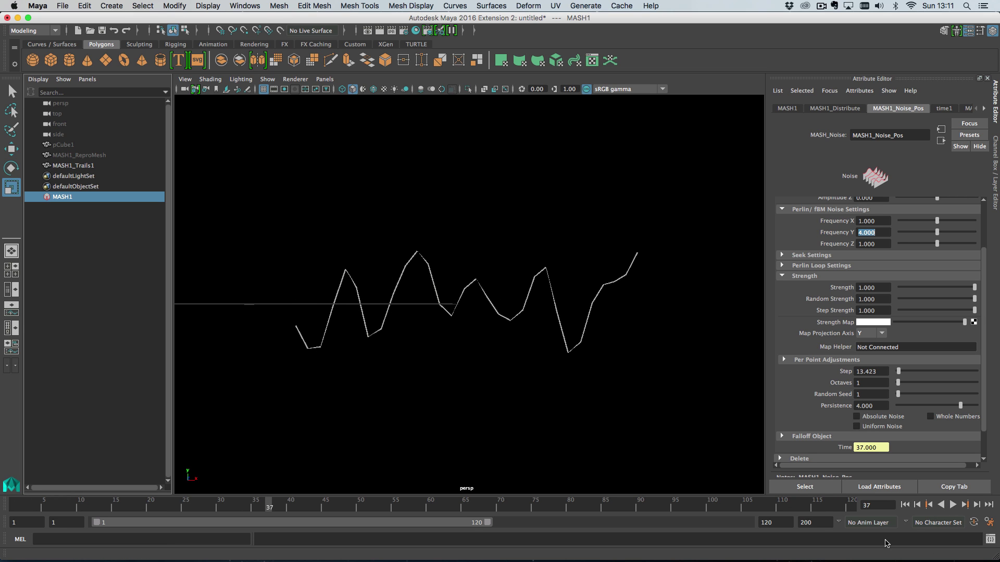
click(953, 505)
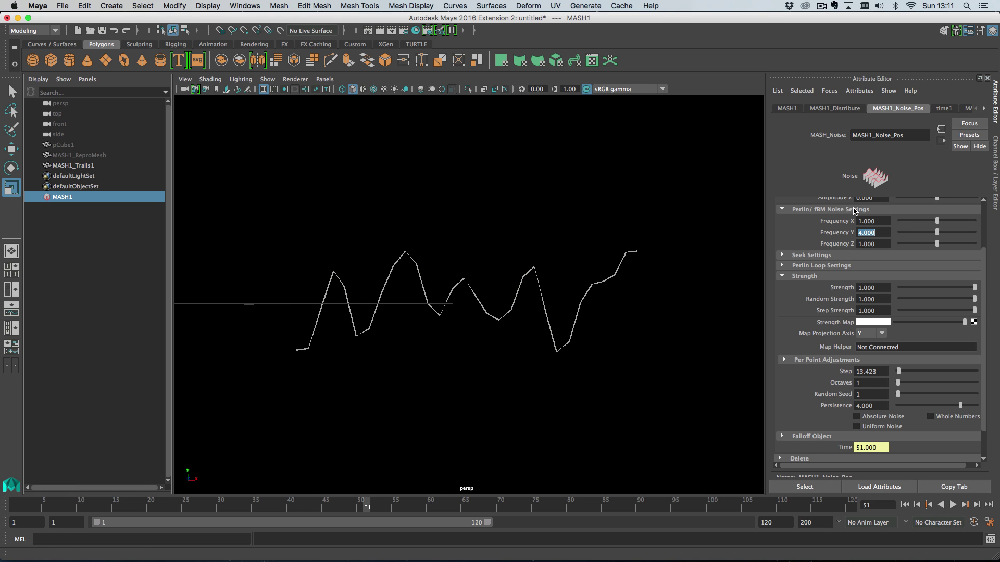
text(2)
key(Return)
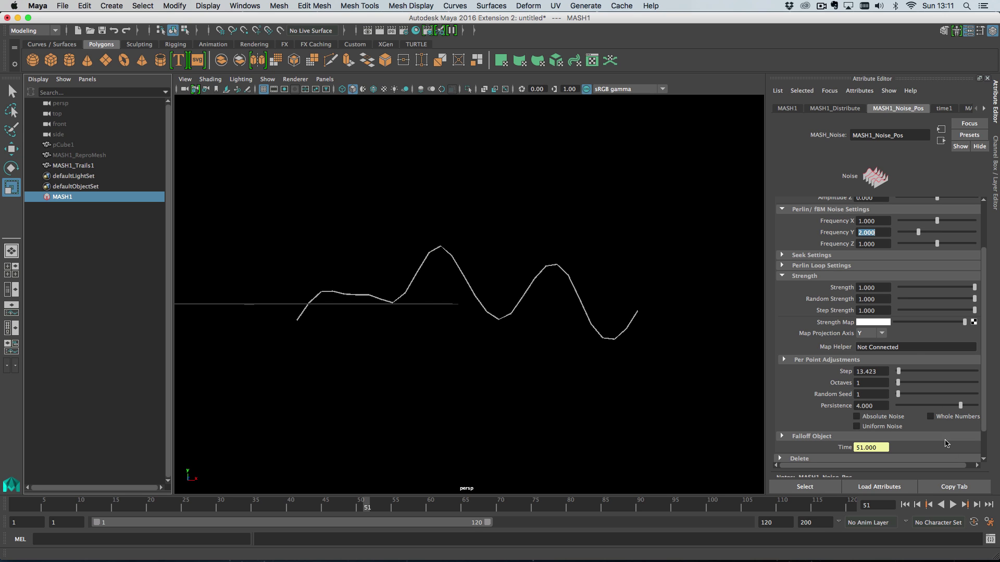
click(952, 505)
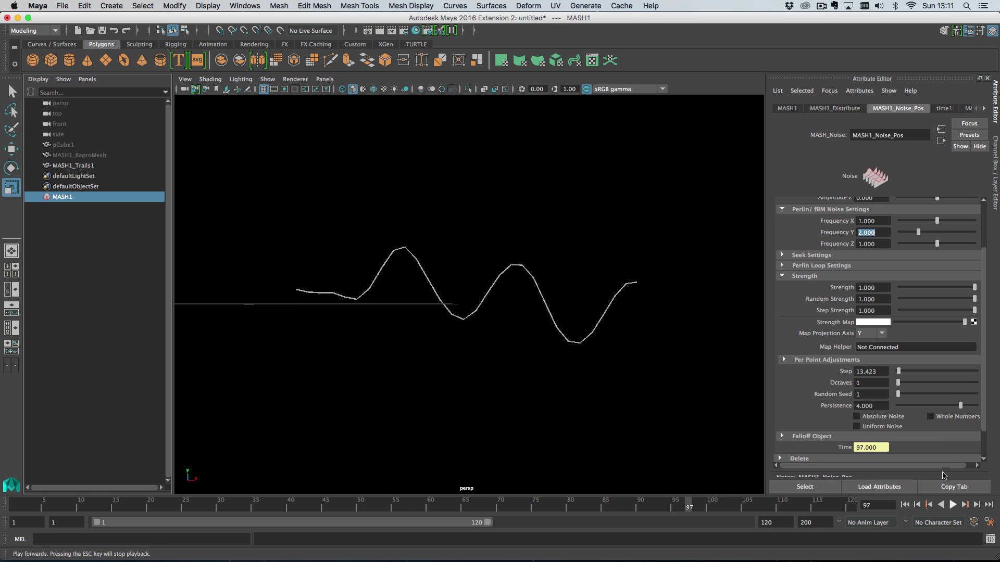
- Set MASH1's Number of Points to 73 and the position noise's Frequency Y to about 1.035, then play the animation
click(835, 109)
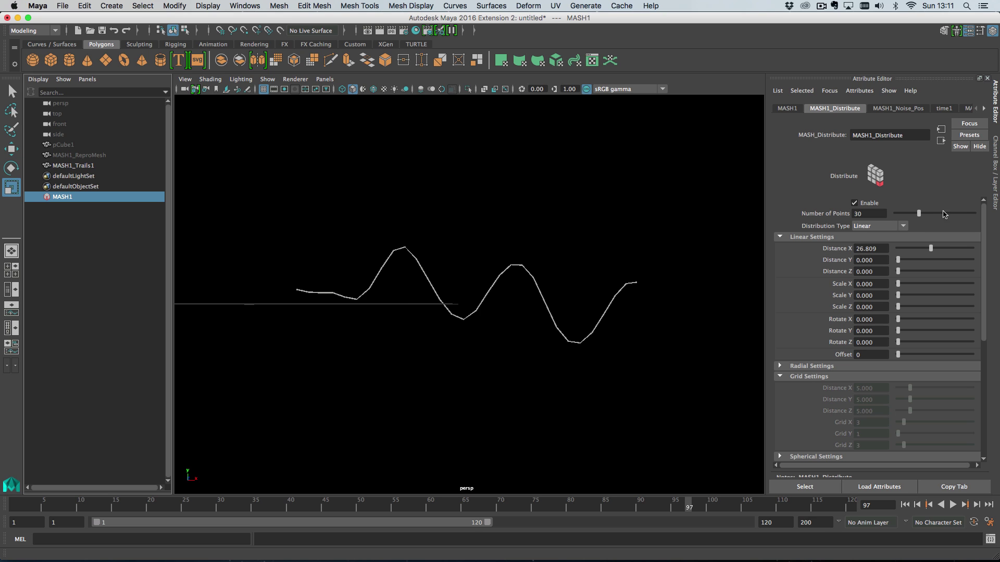
drag(945, 214, 945, 214)
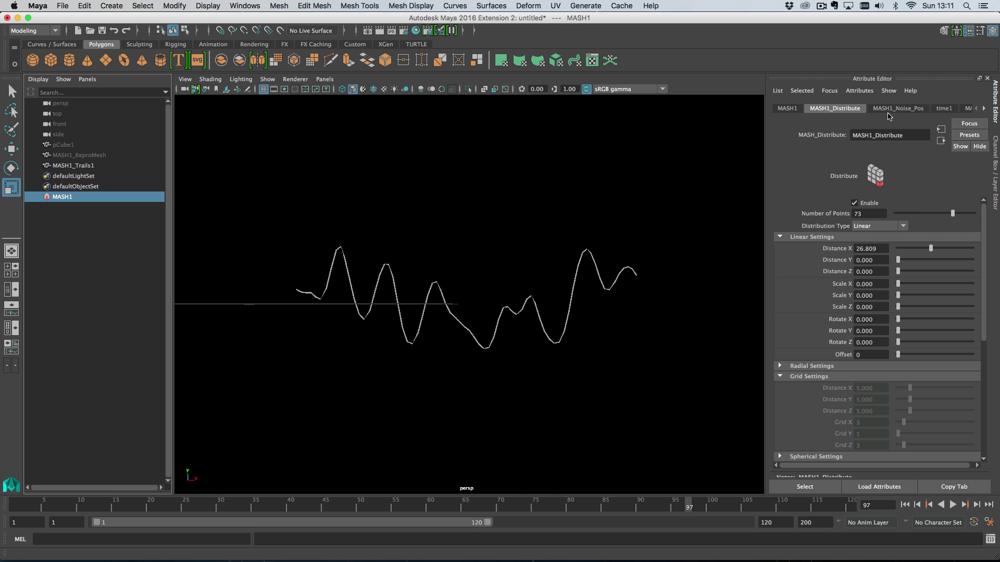
click(919, 108)
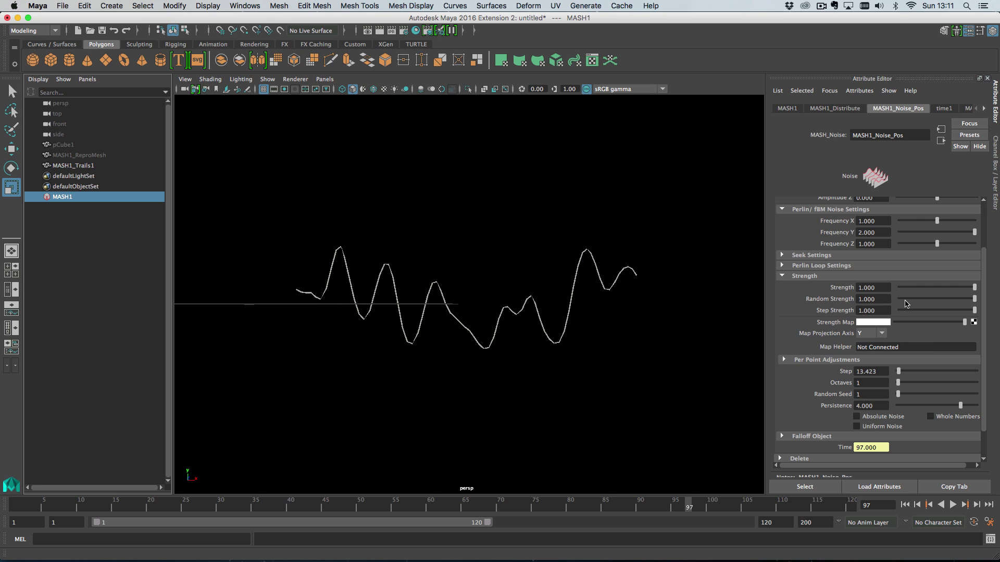
drag(962, 232, 938, 235)
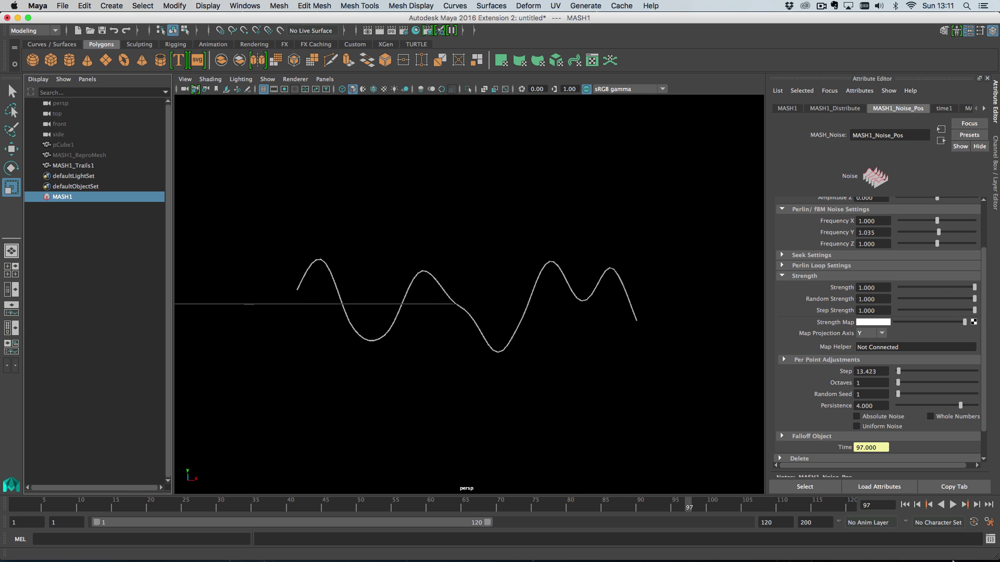
click(953, 505)
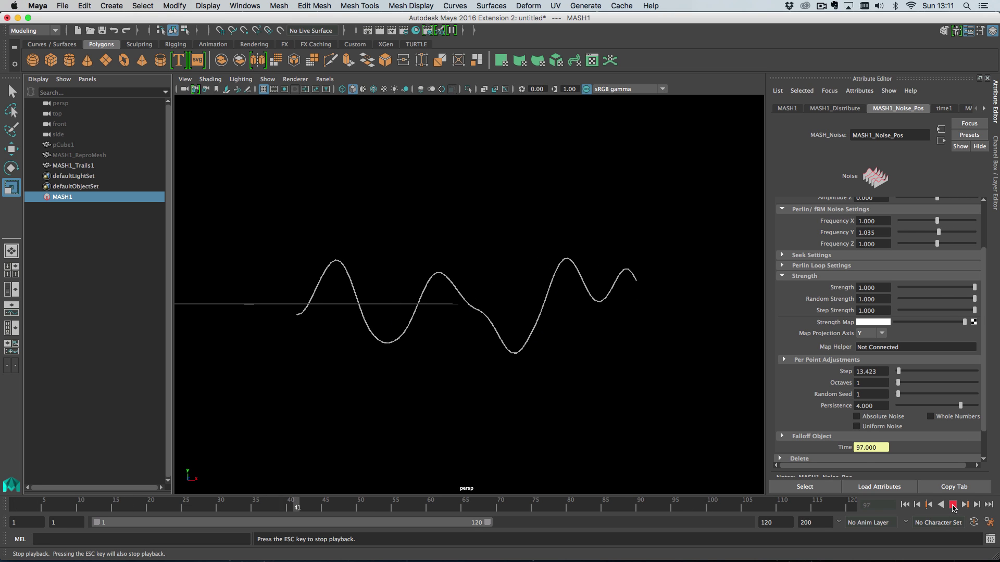
click(952, 504)
- Break the connection on the position noise's Time attribute and key it at 0 on frame 1
right_click(854, 449)
click(881, 479)
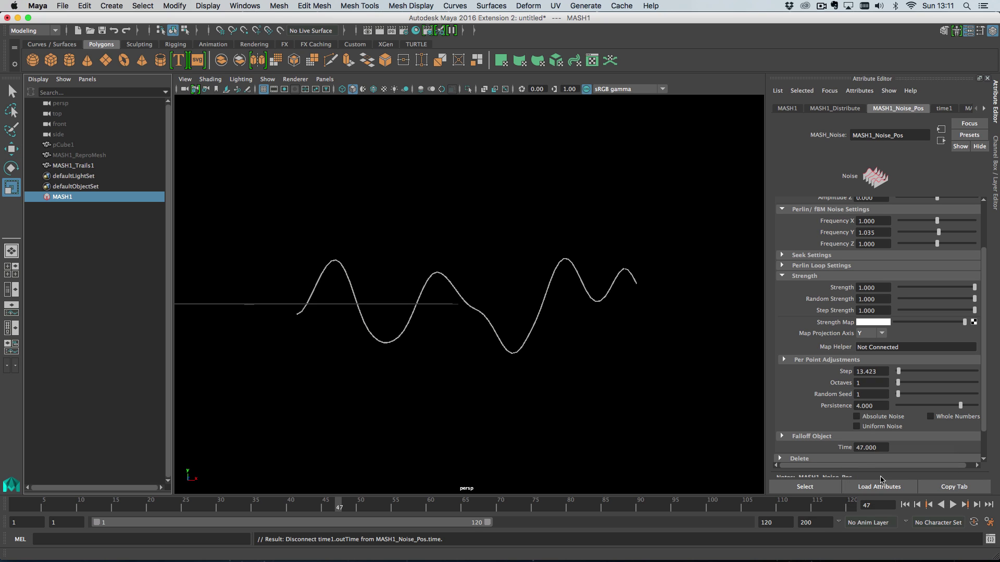
click(904, 505)
text(0)
key(Return)
right_click(856, 447)
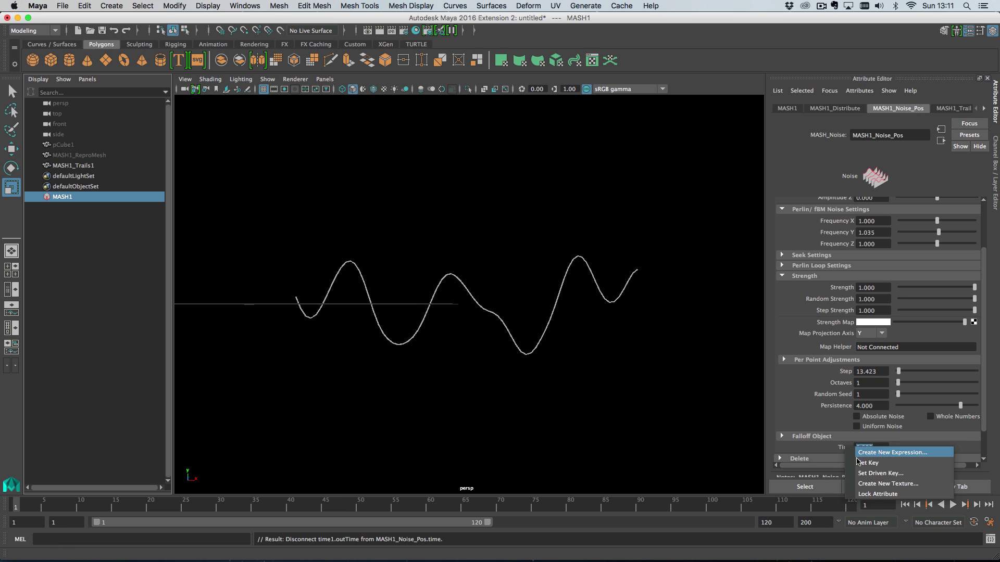
click(868, 463)
- Key the position noise's Time at 1000 on frame 120 and play the animation from the start
click(855, 507)
text(100)
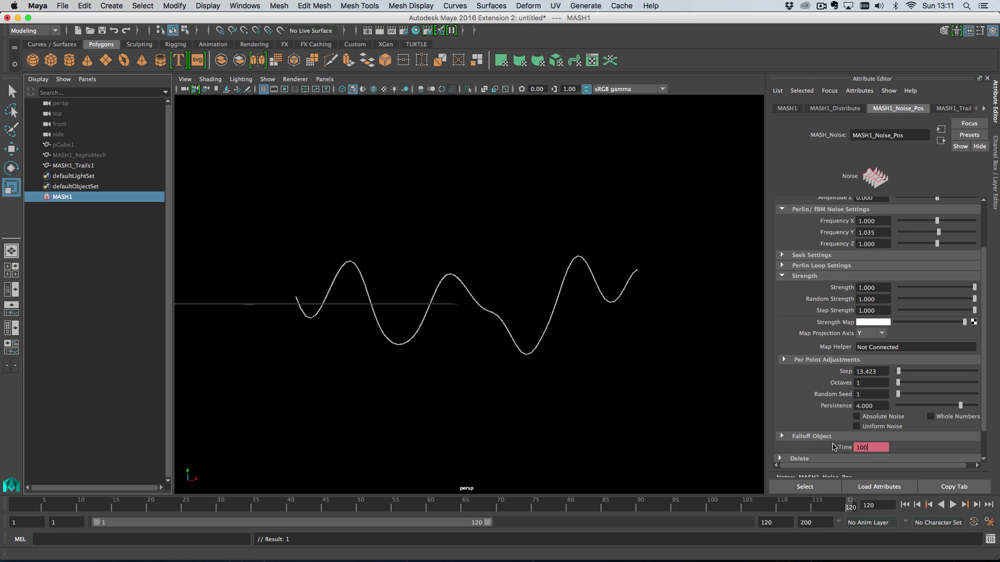
text(0)
key(Return)
right_click(856, 447)
click(868, 463)
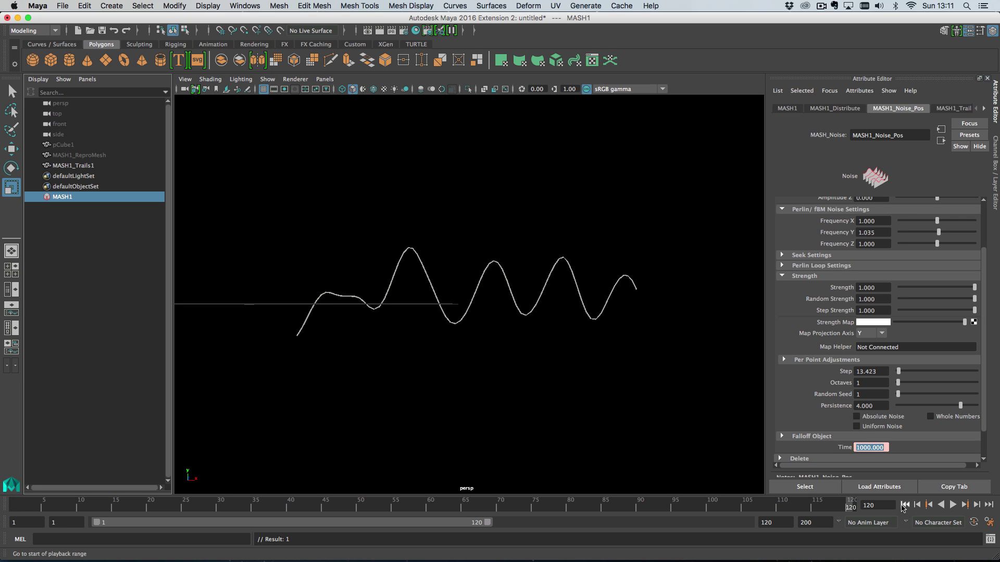
click(905, 505)
click(953, 504)
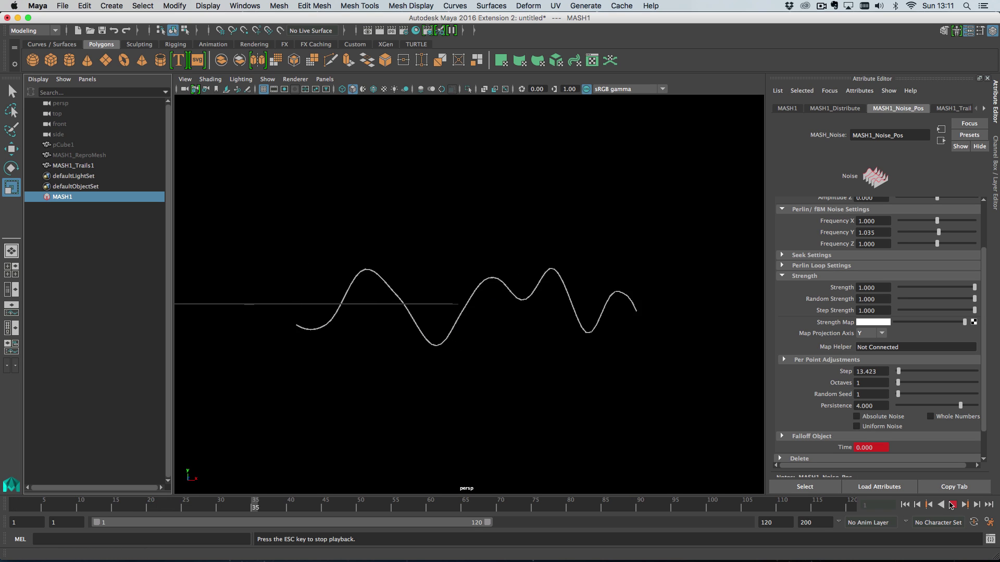
- Key the position noise's Time at 10000 on frame 120 and replay the animation from the start
click(866, 451)
text(0)
key(Return)
right_click(866, 451)
click(881, 466)
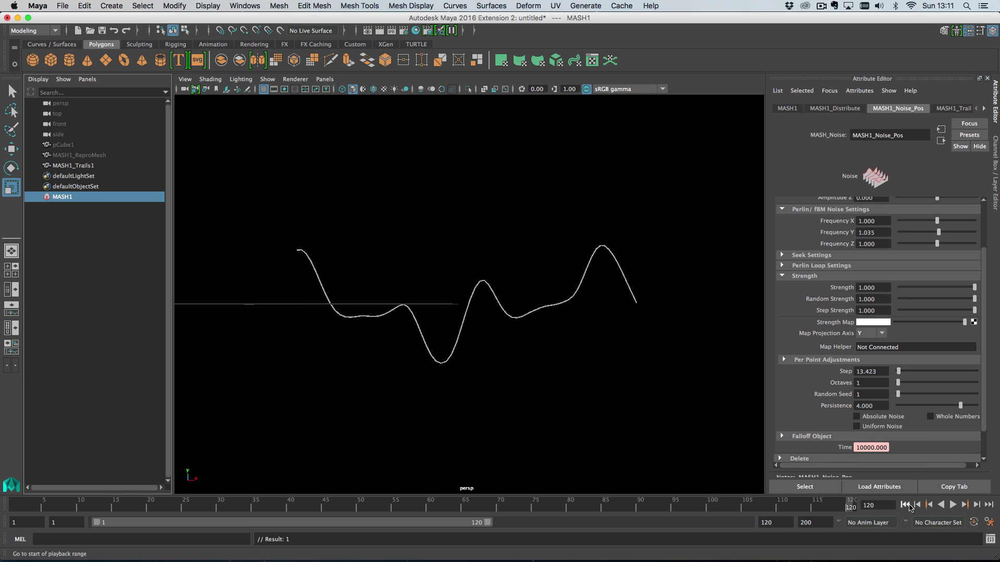
click(910, 508)
key(alt+v)
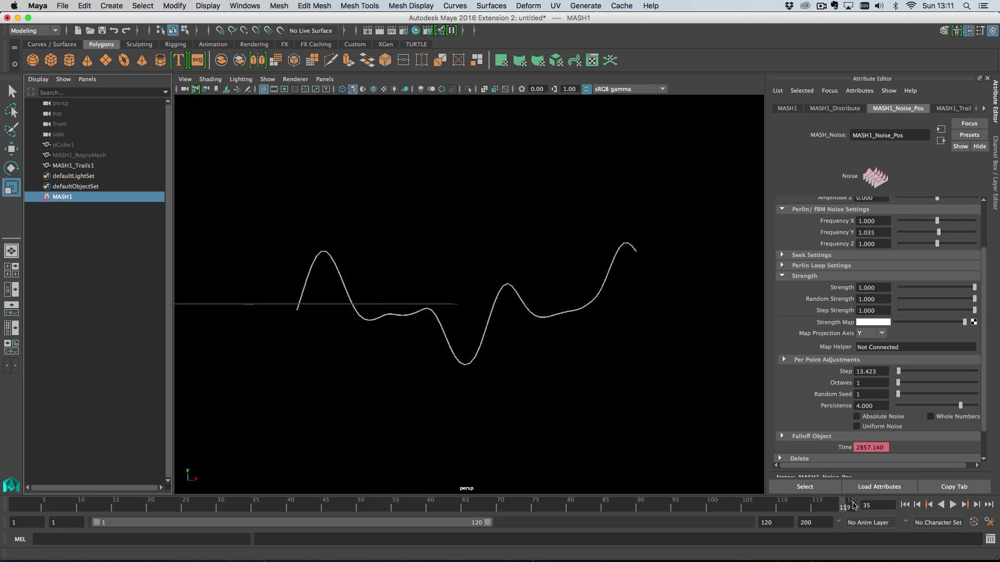
- Key the position noise's Time at 2000 on frame 120 and preview the animation from the first frame
click(855, 505)
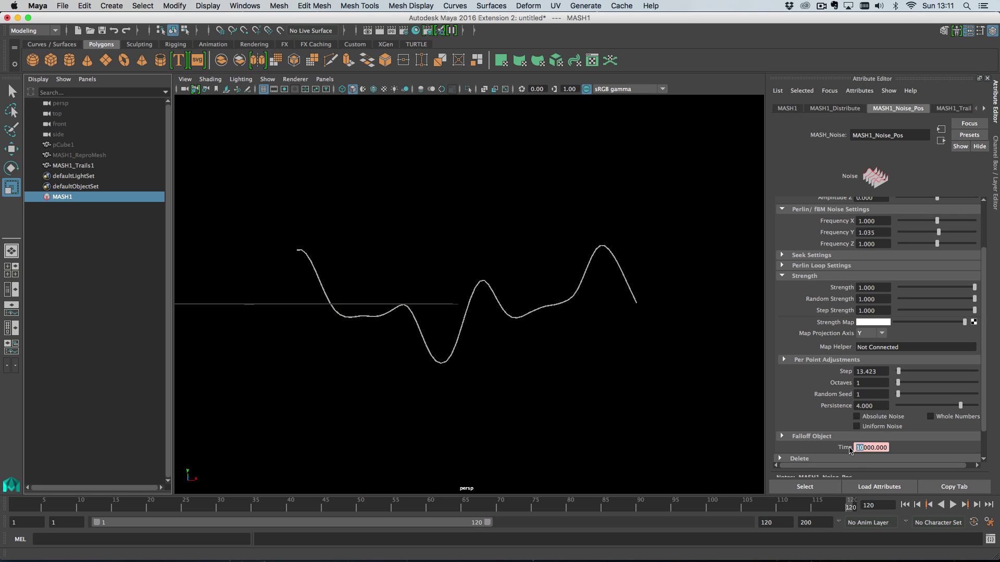
text(2)
key(Return)
right_click(860, 452)
click(880, 466)
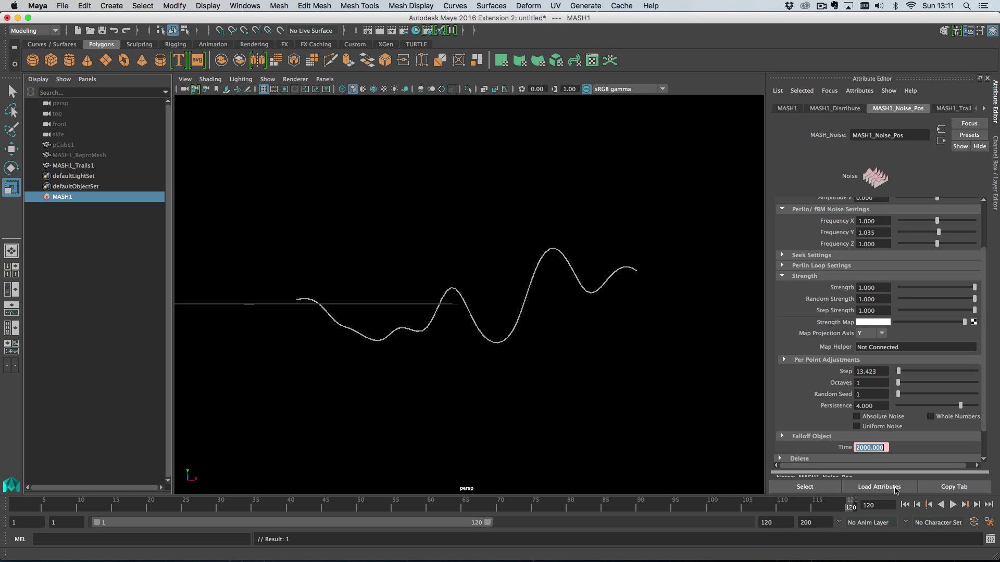
click(904, 508)
click(952, 505)
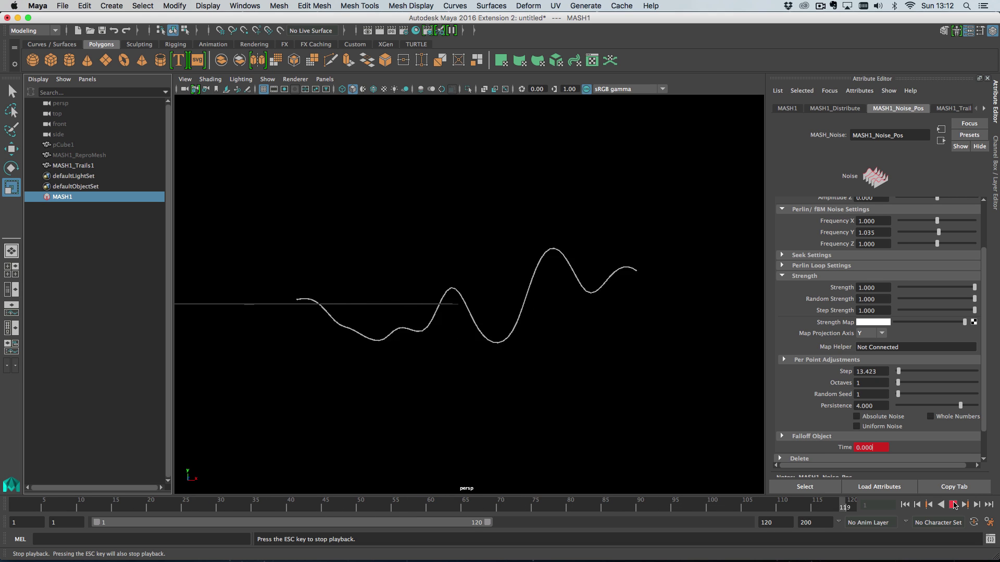
click(954, 505)
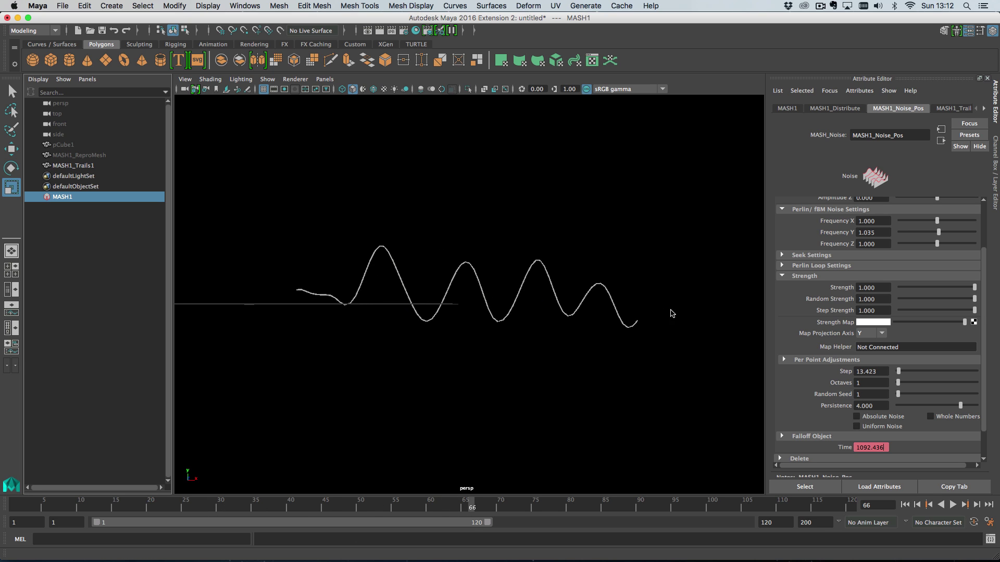
alt+drag(650, 334, 627, 319)
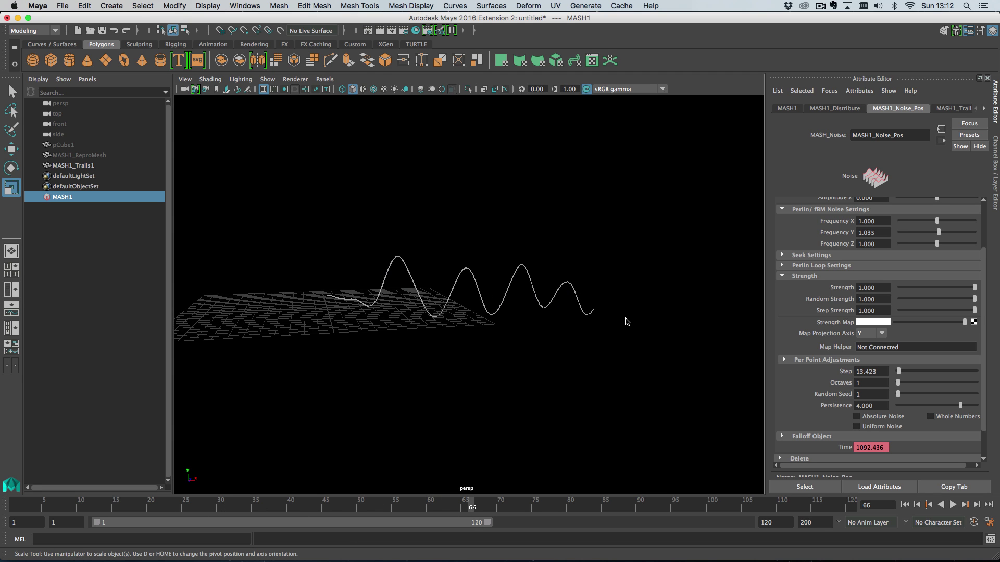
- Start a new scene without saving the current one, and create a polygon cube with a MASH network from it
key(super+n)
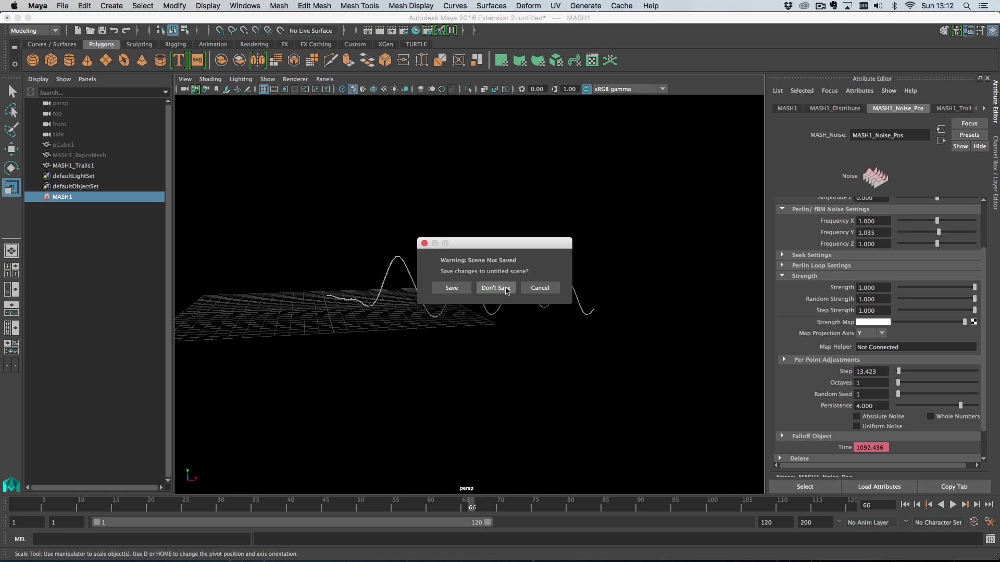
click(508, 291)
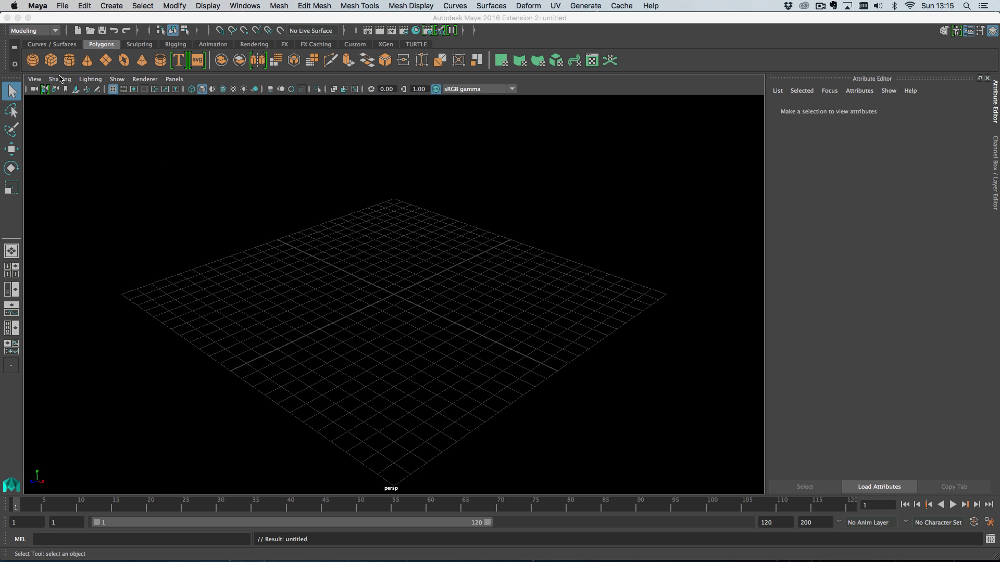
click(50, 62)
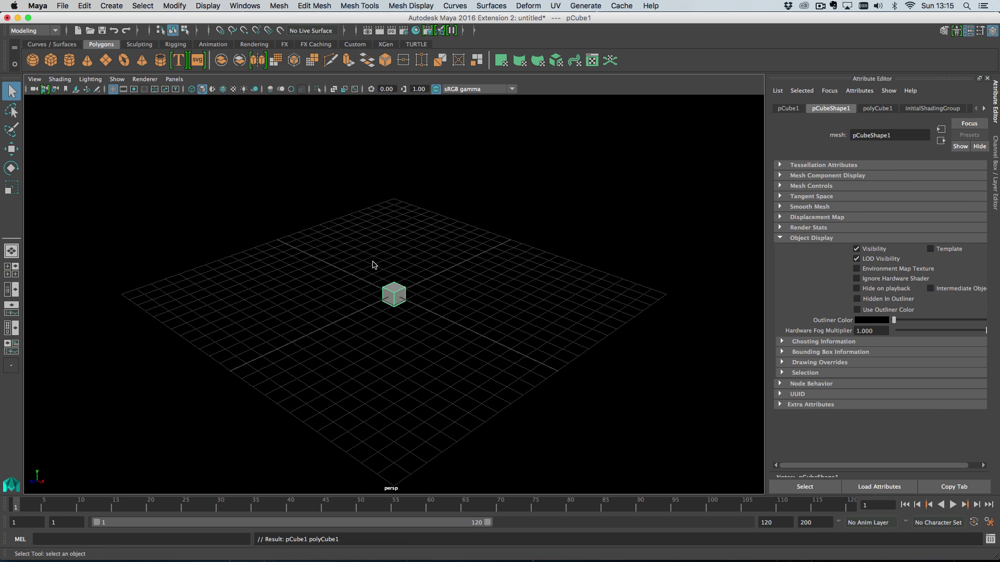
click(112, 6)
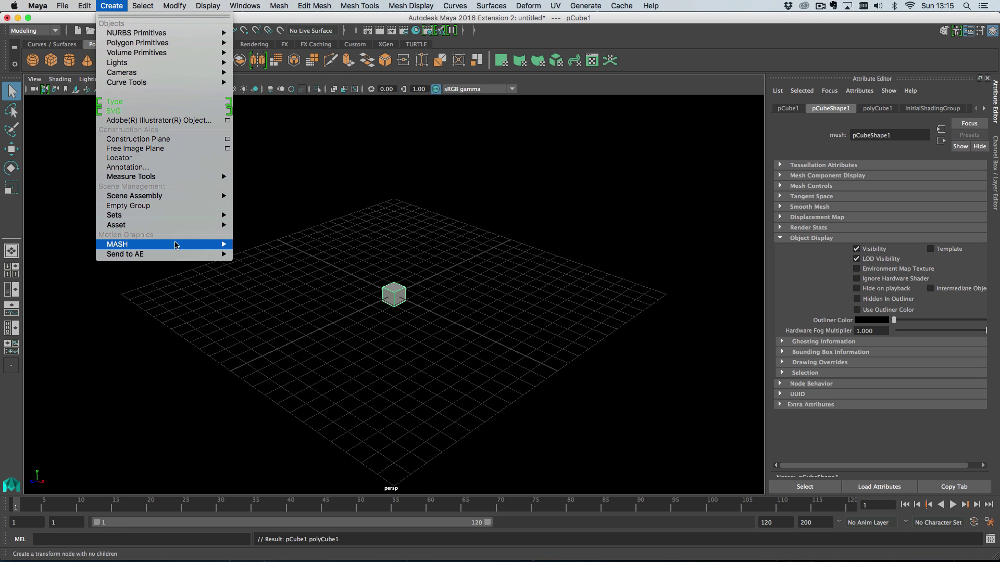
mouse_move(213, 244)
click(272, 249)
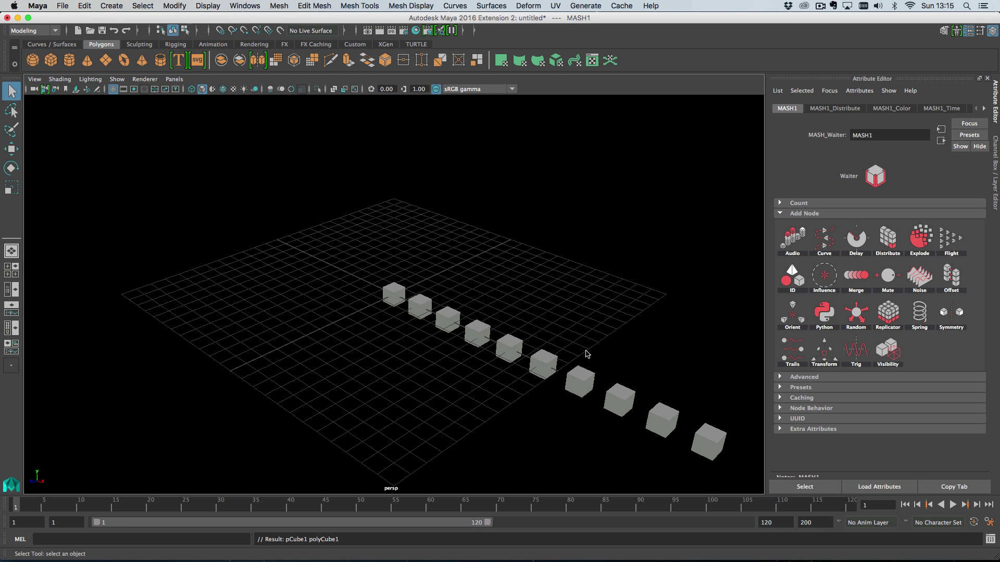
- Add a Noise node to the network's position with amplitudes of about 8.993 in X and 10.336 in Y and Z
alt+right_drag(585, 350, 530, 336)
alt+drag(530, 336, 513, 329)
click(919, 239)
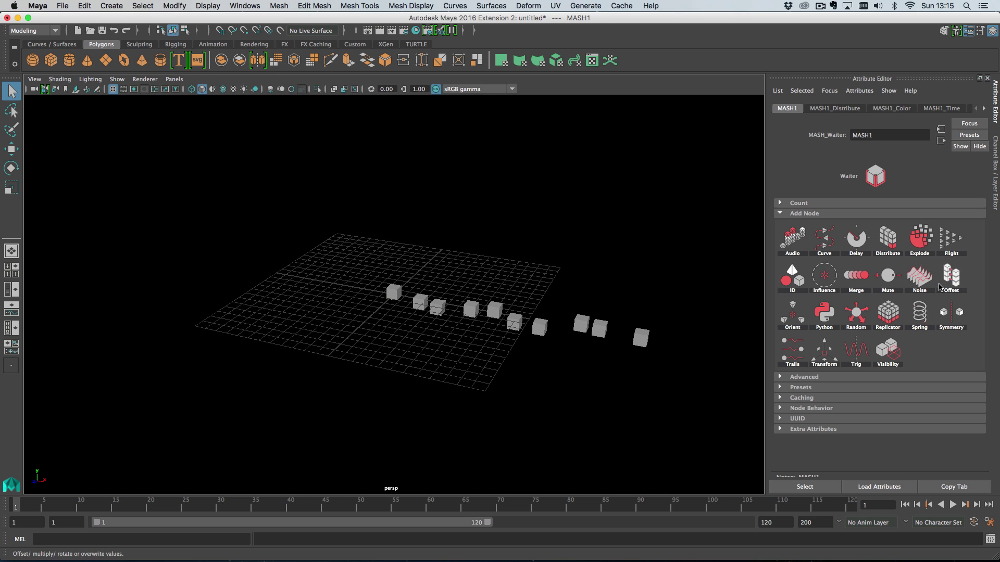
drag(939, 236, 958, 248)
drag(939, 260, 958, 260)
alt+drag(597, 348, 495, 338)
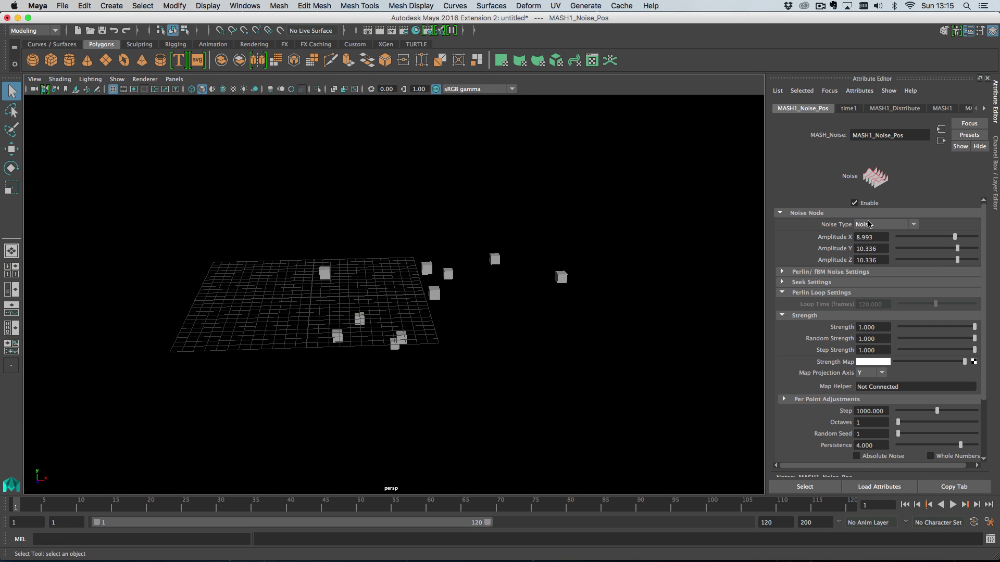
- Set the position noise's type to Noise (looping), check its Perlin Loop Settings, and play the animation
click(868, 225)
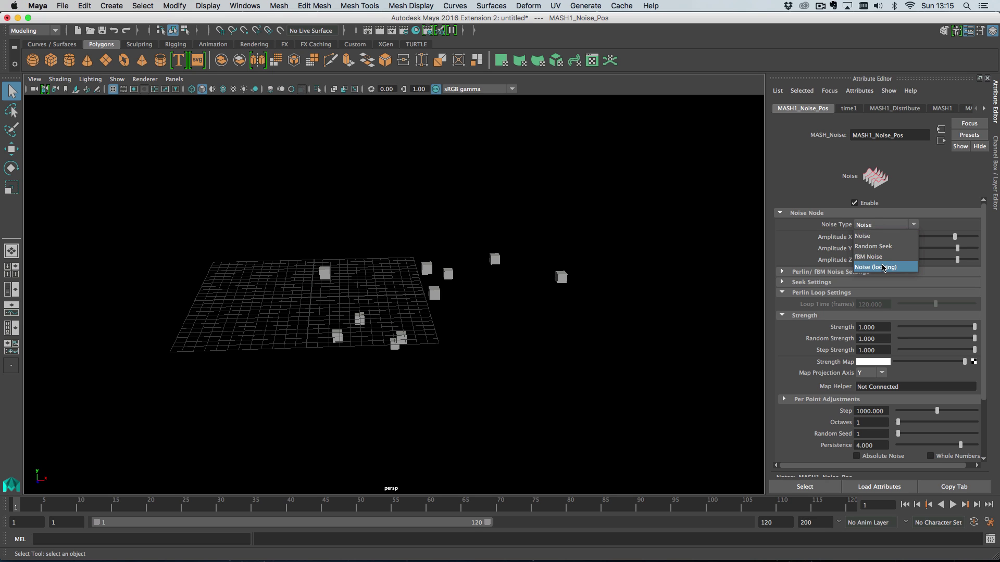
click(880, 268)
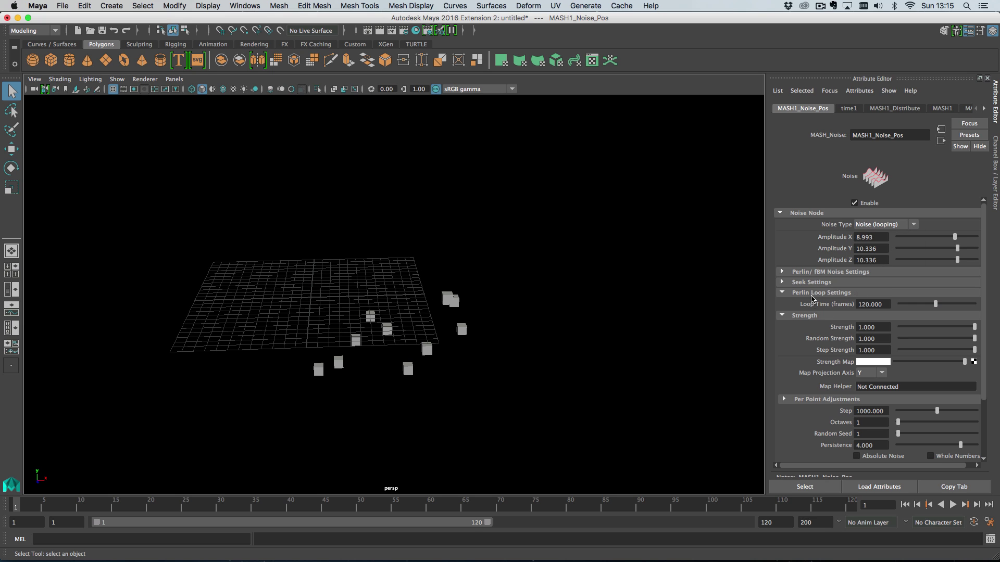
click(803, 293)
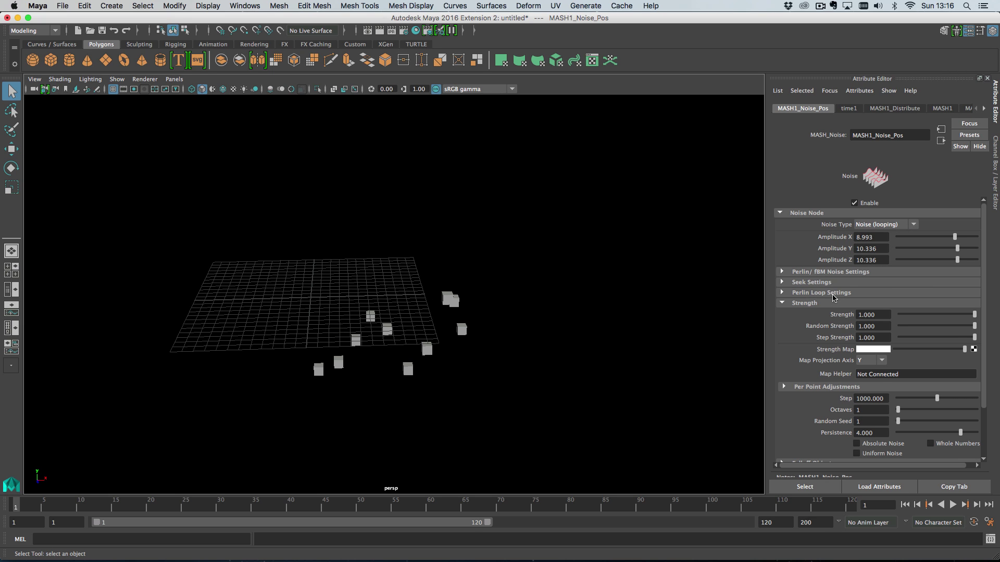
click(851, 294)
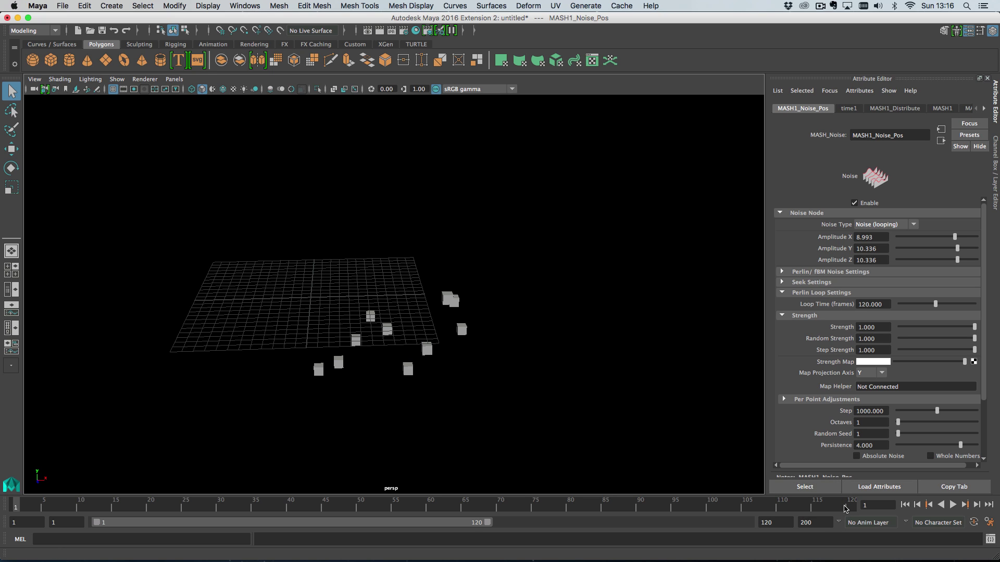
click(953, 504)
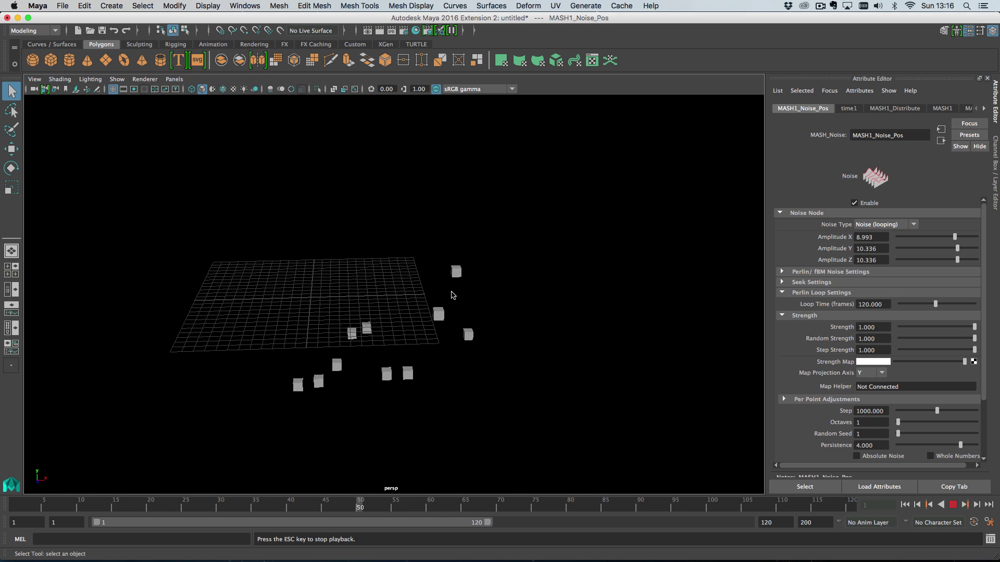
key(Escape)
- Discard the looping noise scene for a new one, and build a MASH network from a new polygon cube
key(super+n)
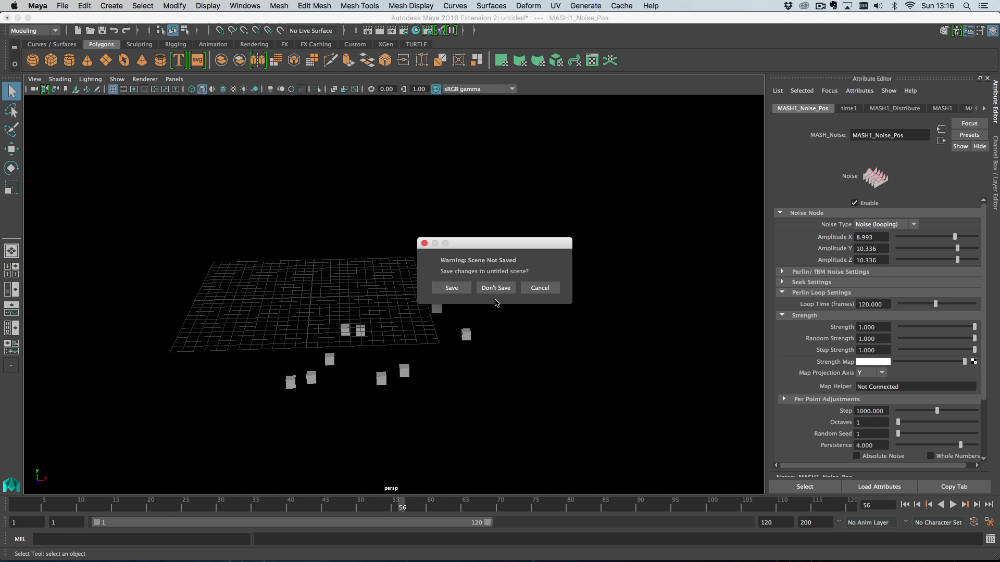
click(496, 288)
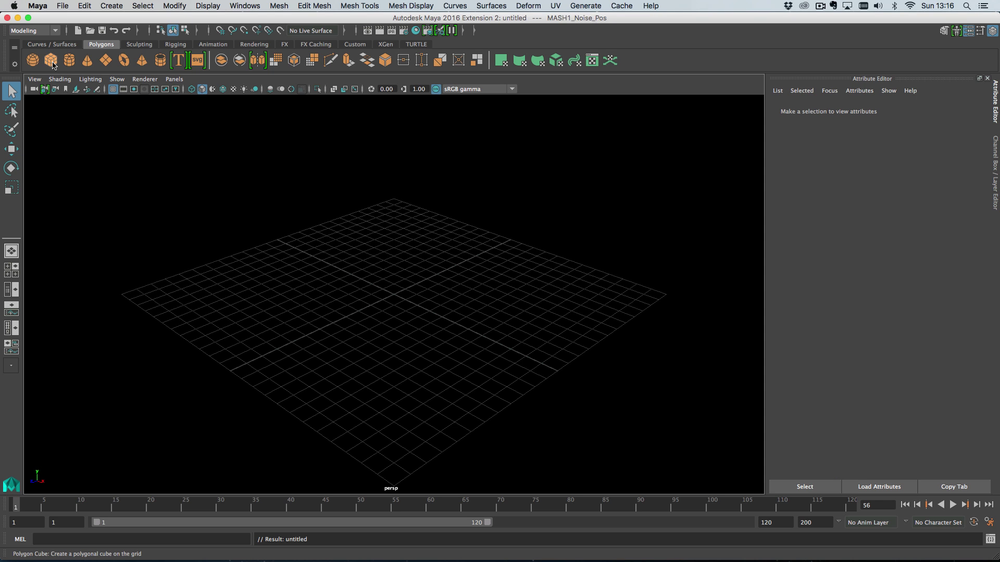
click(51, 60)
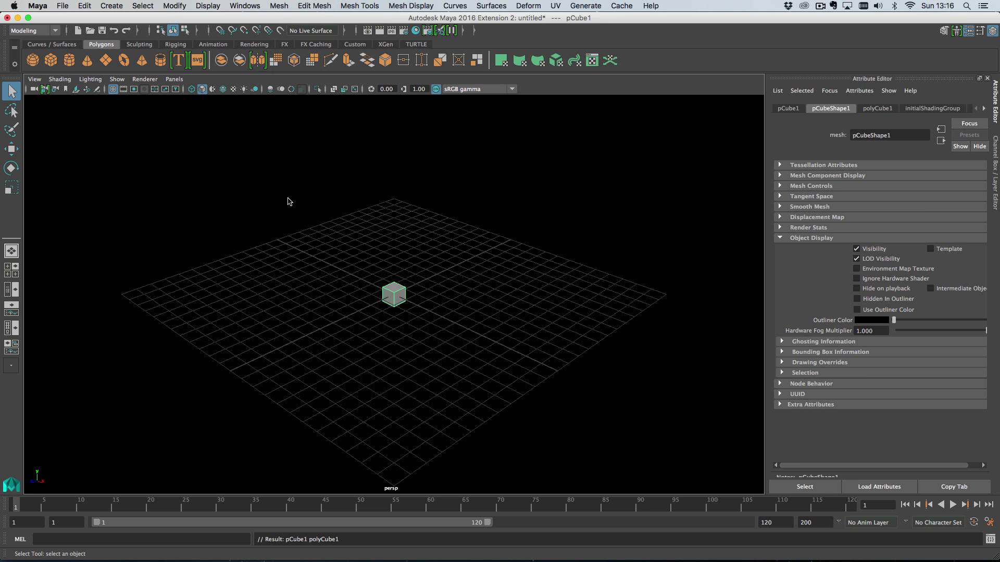
alt+drag(499, 333, 453, 313)
click(111, 6)
mouse_move(223, 248)
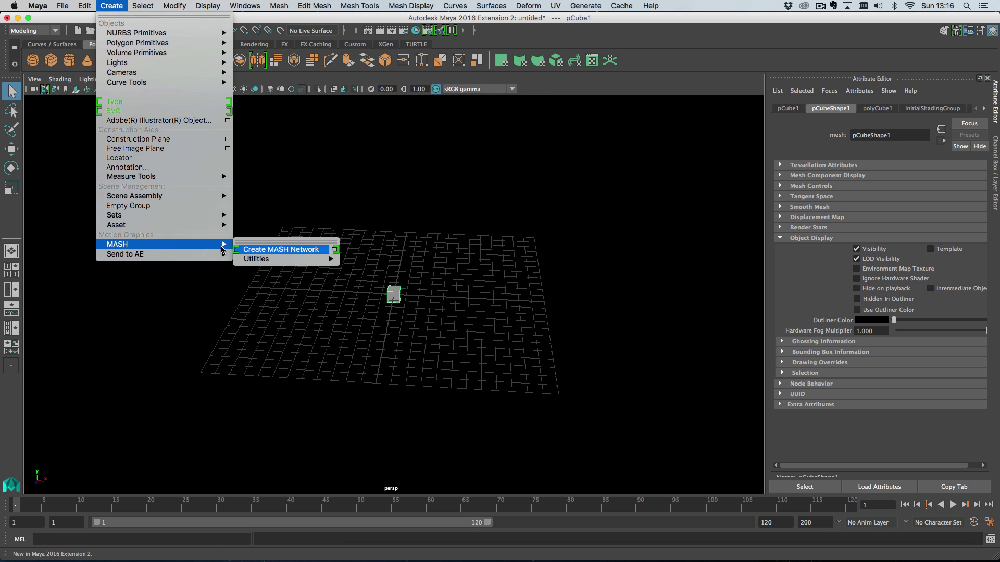
click(265, 250)
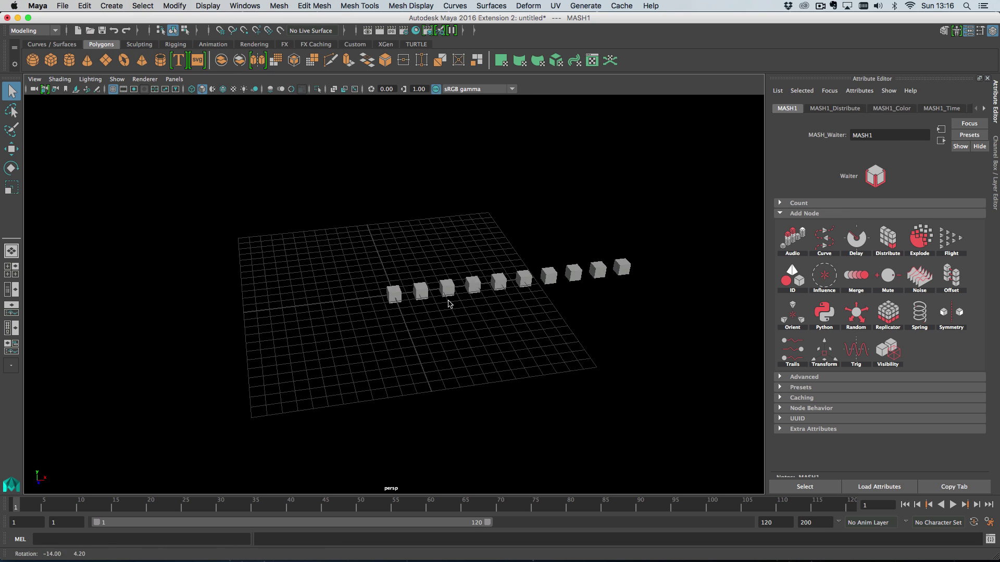
scroll(450, 319, down, 2)
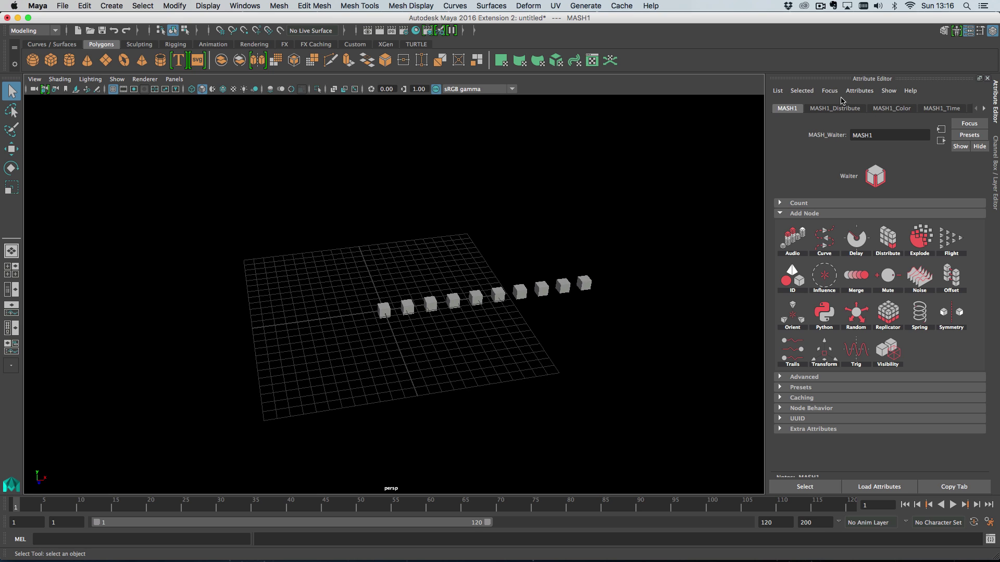
- Add an Offset node to the network's position and set its Y offset to 10
click(952, 278)
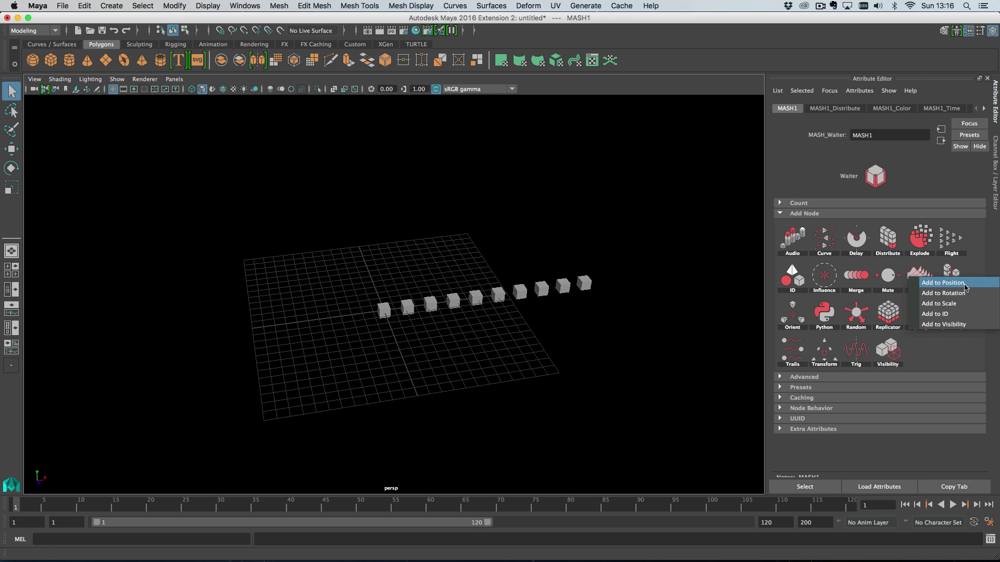
click(965, 285)
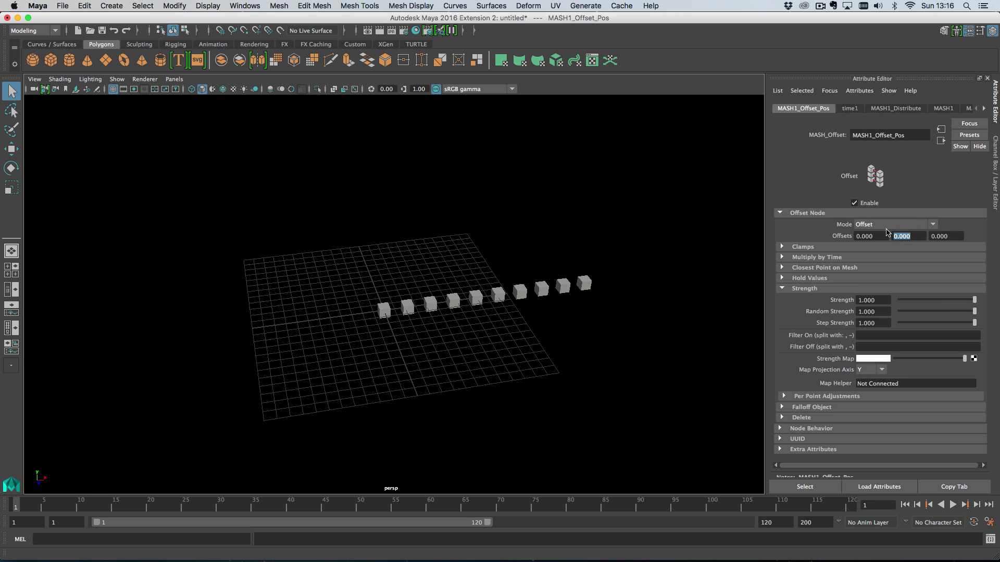
text(10)
key(Return)
mouse_move(604, 350)
alt+mouse_down()
mouse_move(591, 358)
mouse_move(603, 353)
mouse_move(591, 341)
alt+mouse_up()
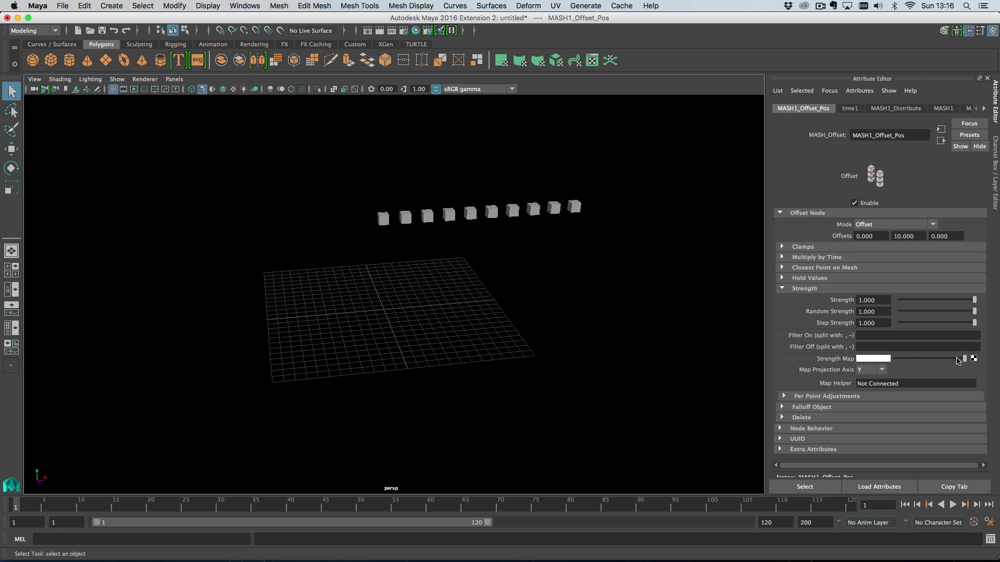
- Connect a Volume Noise texture to the offset's Strength Map and scale its 3D placement uniformly to about 14.983
click(974, 359)
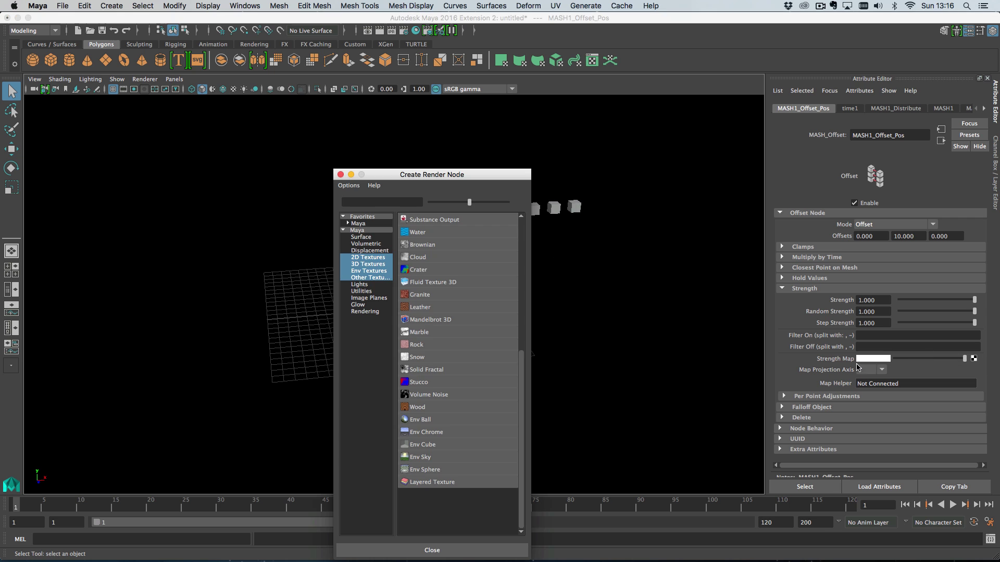
click(425, 394)
key(r)
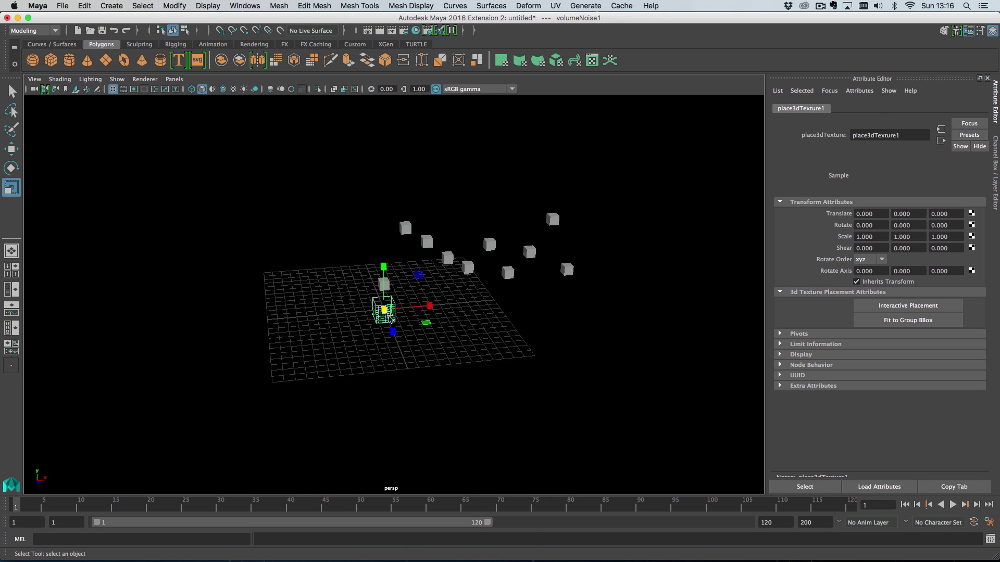
drag(383, 310, 546, 338)
- Move the volume noise's 3D placement away from the cubes along X to about -37.58
key(w)
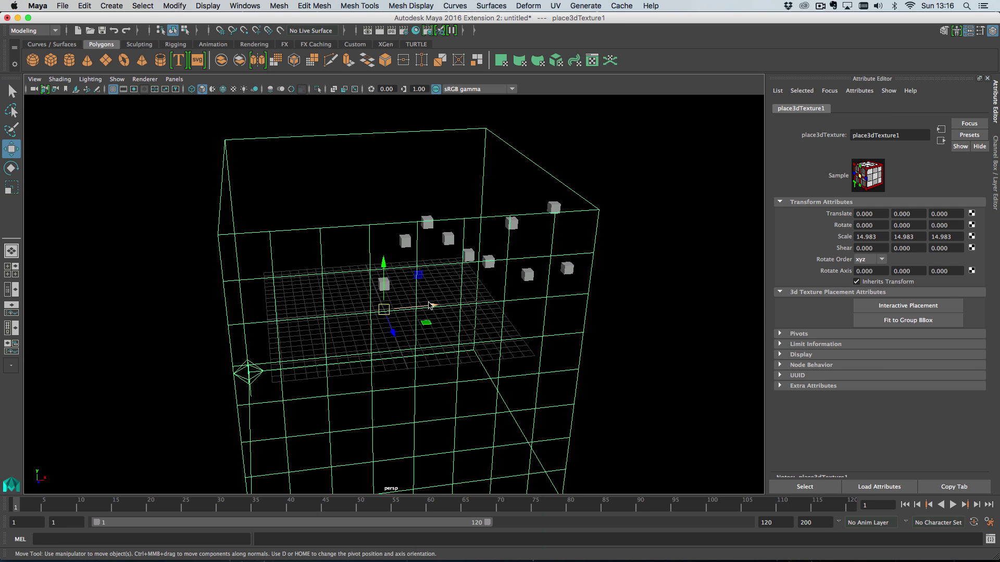
drag(436, 307, 58, 316)
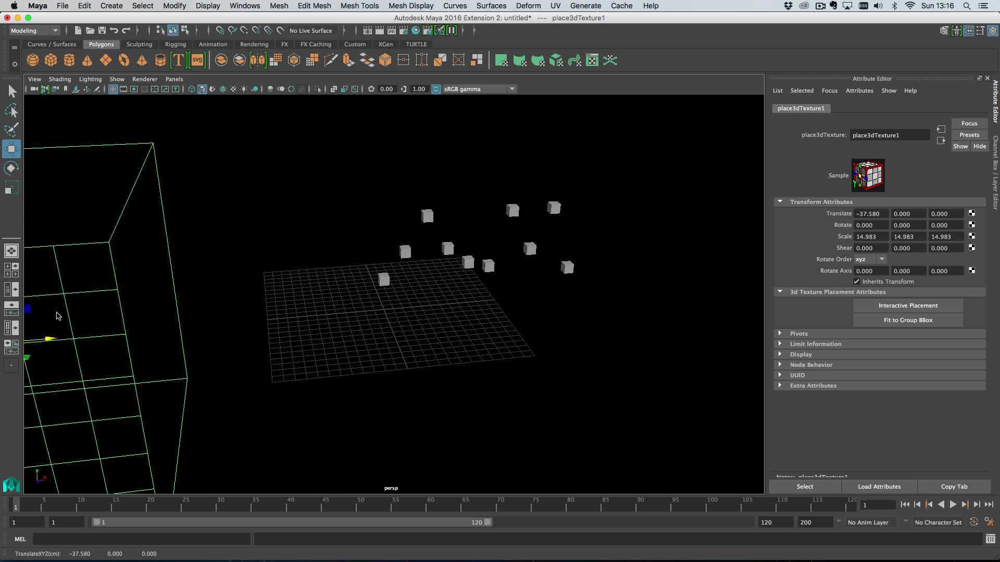
alt+right_drag(432, 373, 86, 198)
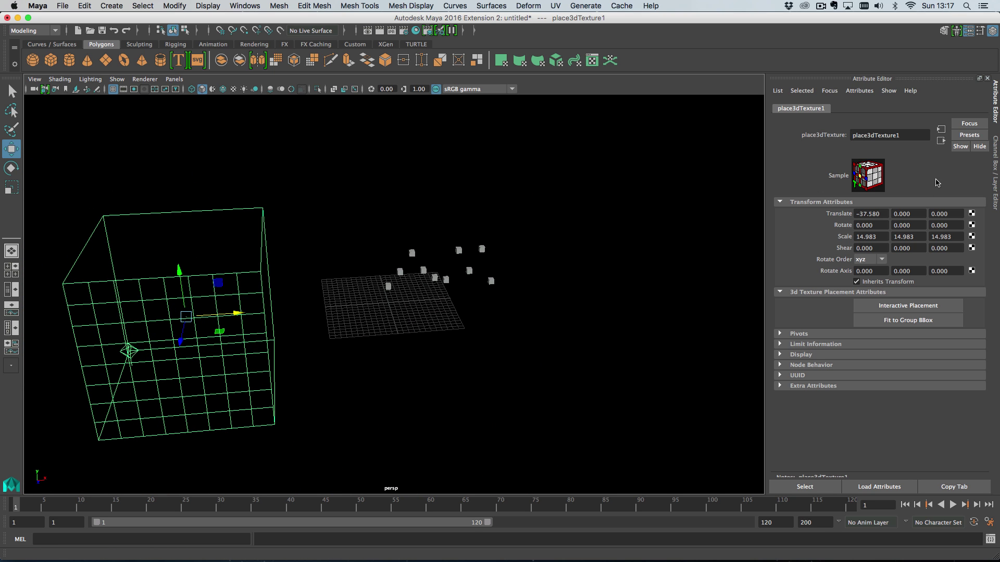
- Set the volume noise's Frequency to 1 and move its 3D placement to about -41.55 in X
click(940, 140)
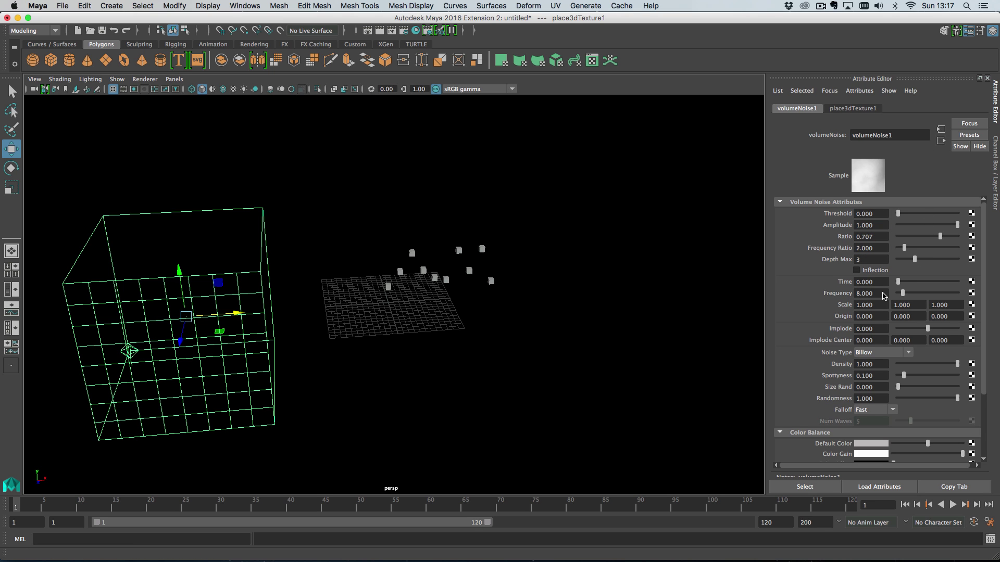
text(1)
key(Return)
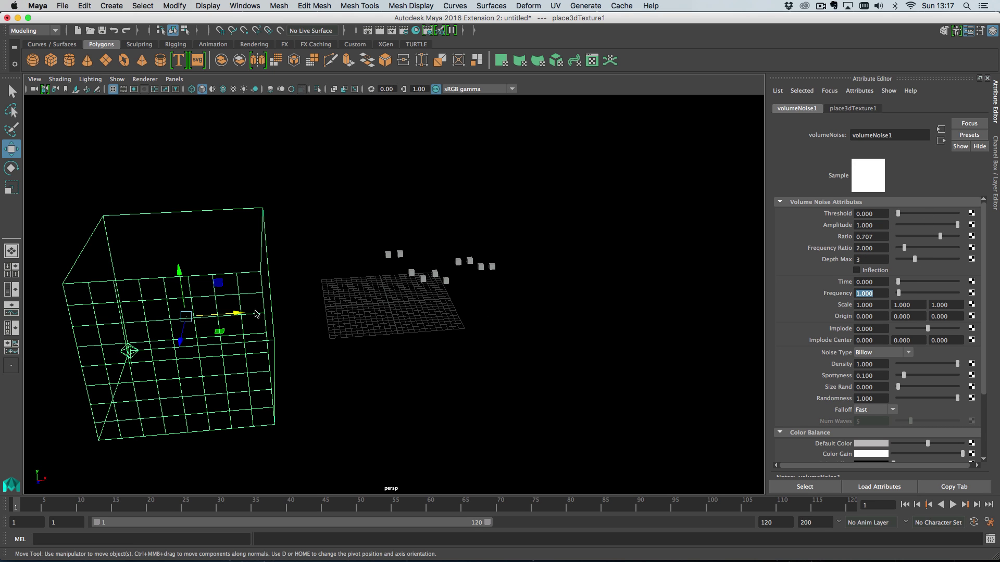
mouse_move(223, 318)
mouse_down()
mouse_move(249, 314)
mouse_move(206, 312)
mouse_up()
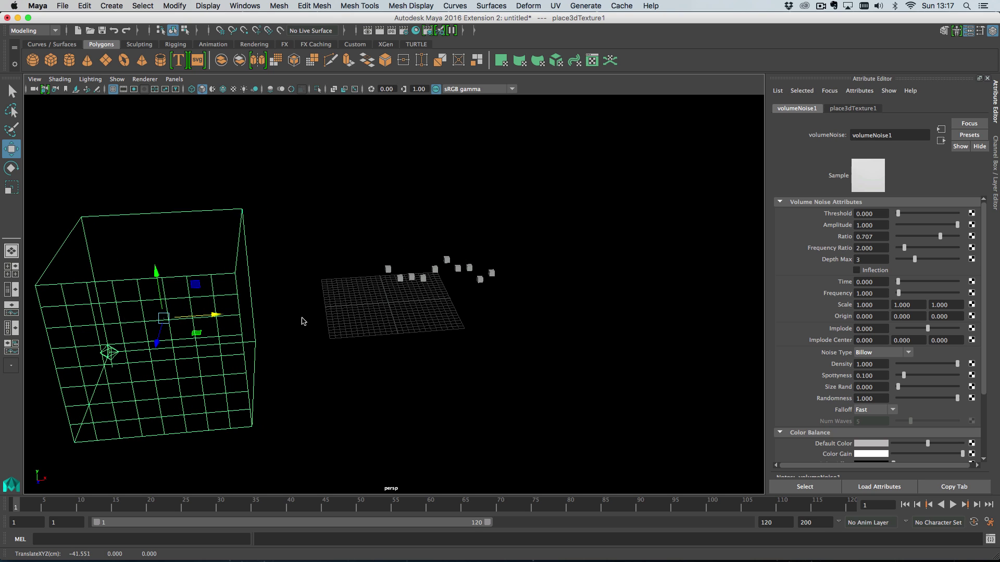
- Show the Outliner beside the viewport, put place3dTexture1 in a new group and rename the group projRotator
click(10, 289)
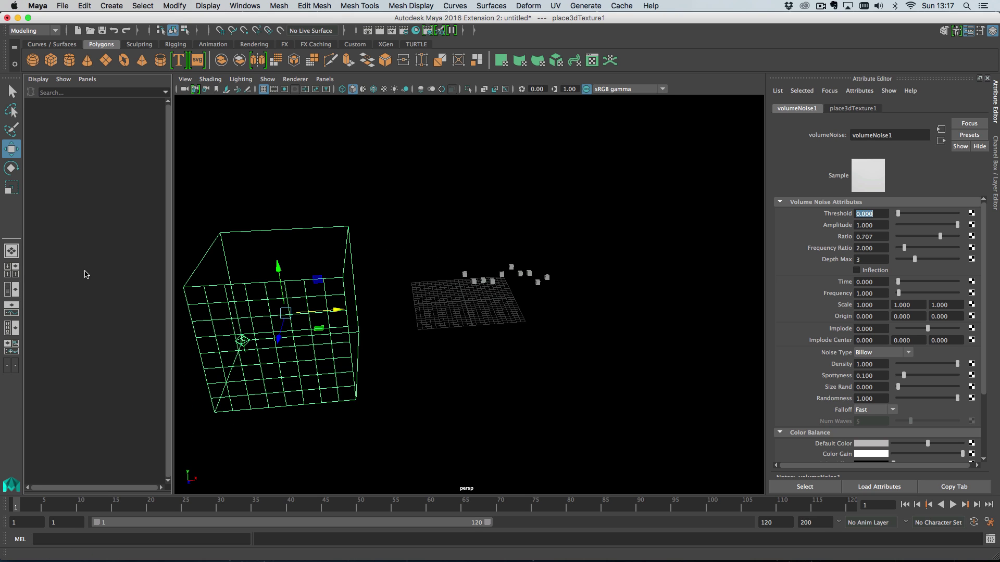
click(50, 165)
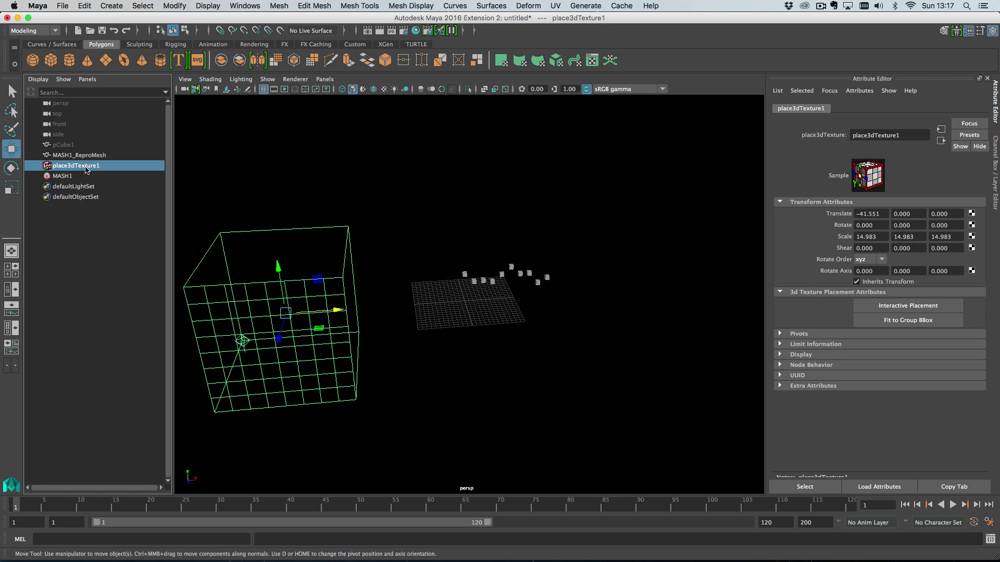
key(ctrl+g)
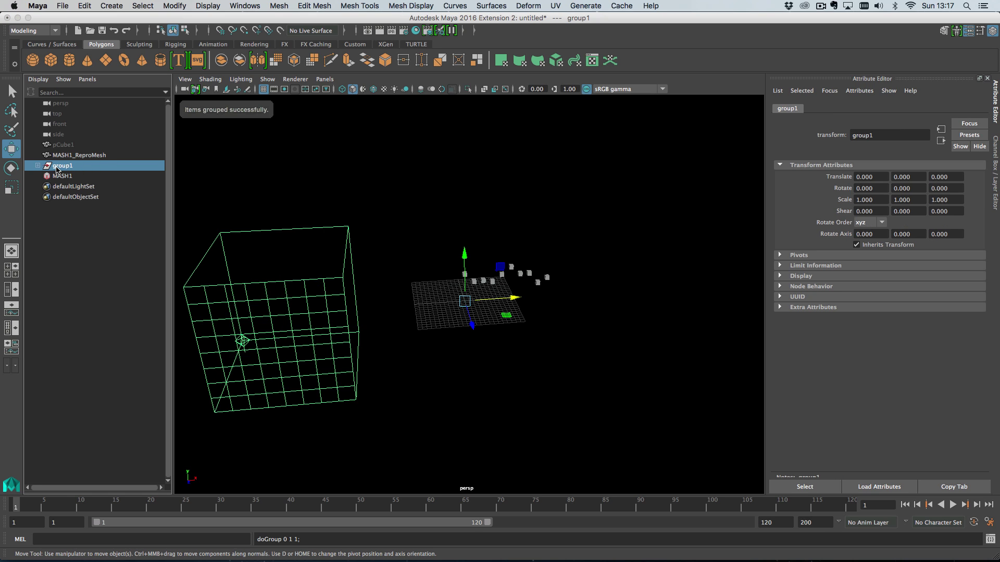
double_click(57, 166)
text(pro)
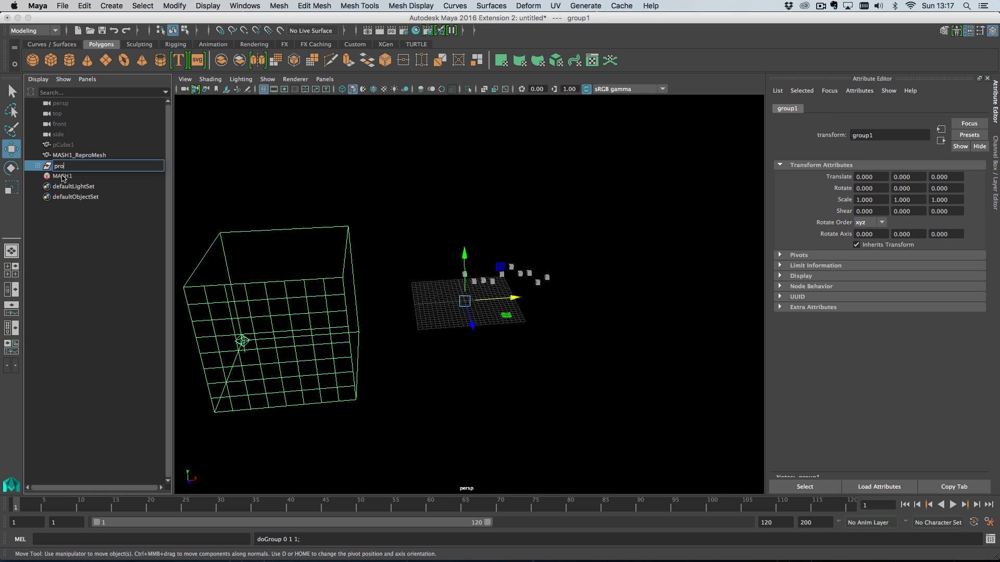
text(jRotator)
key(Return)
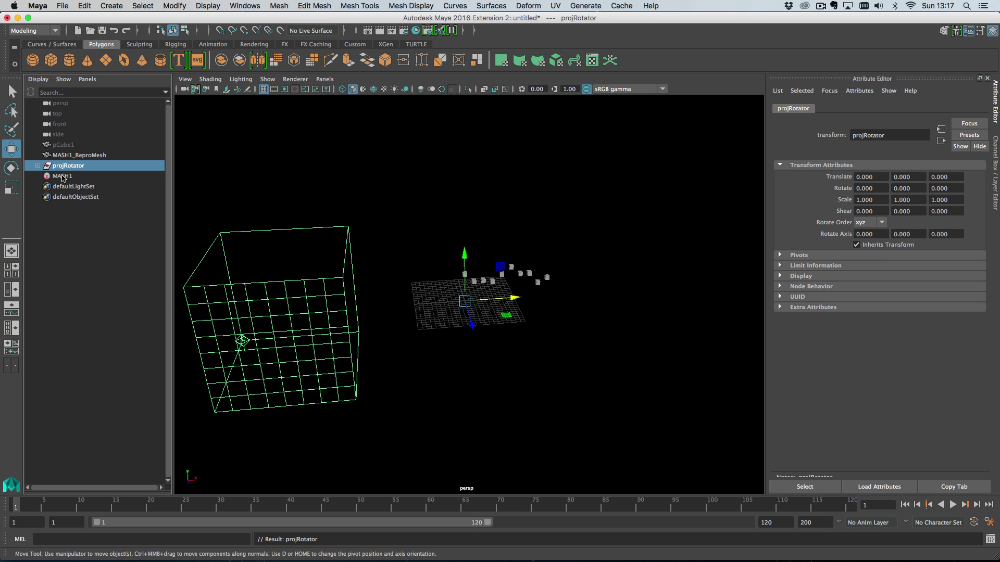
- Move the projRotator group towards the noise placement along X to about -32.66
key(e)
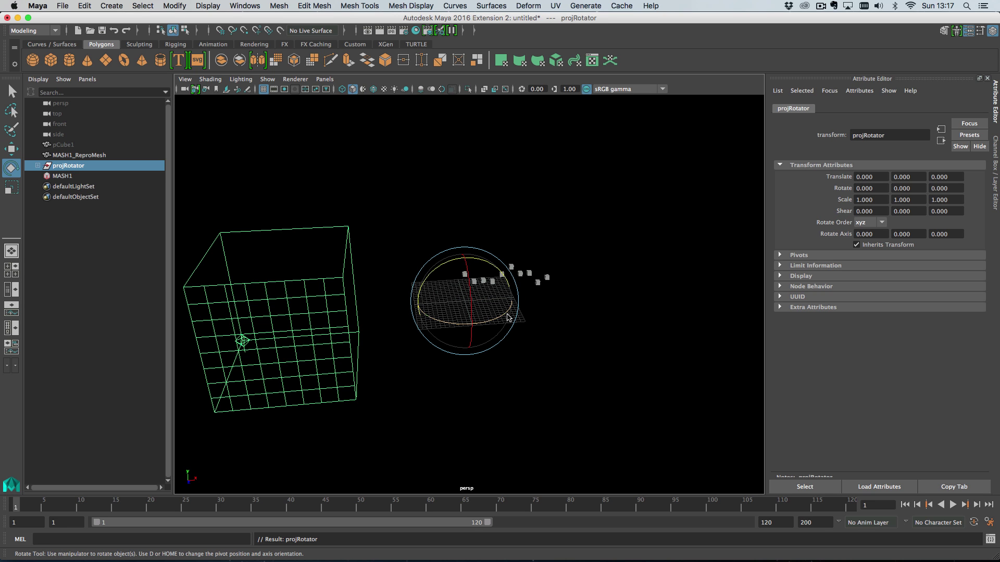
drag(516, 301, 416, 311)
key(w)
alt+middle_drag(417, 311, 480, 318)
key(e)
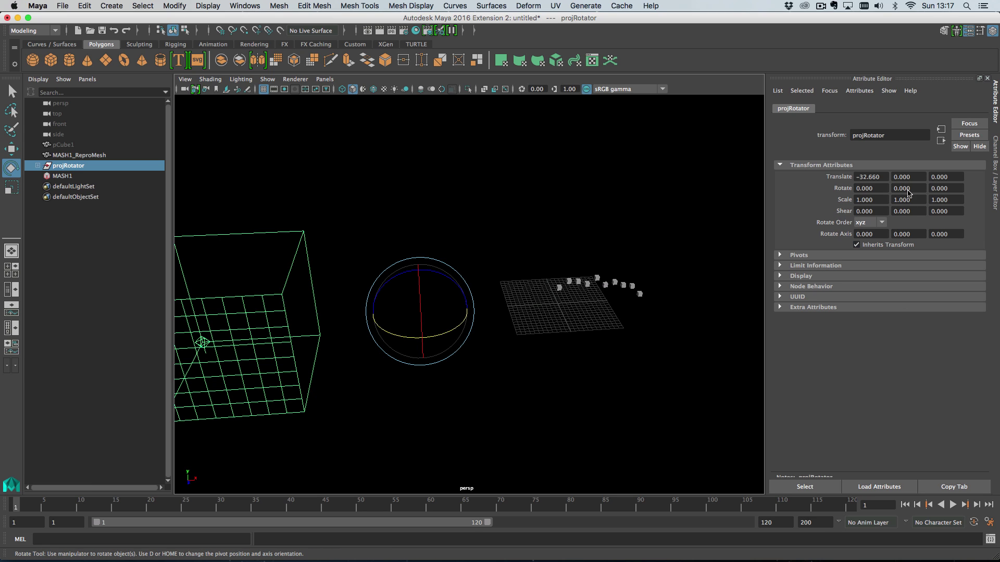
- Extend the playback range to frame 121 and key projRotator's Y rotation at 0 on frame 1 and 360 on frame 121
right_click(908, 190)
click(918, 204)
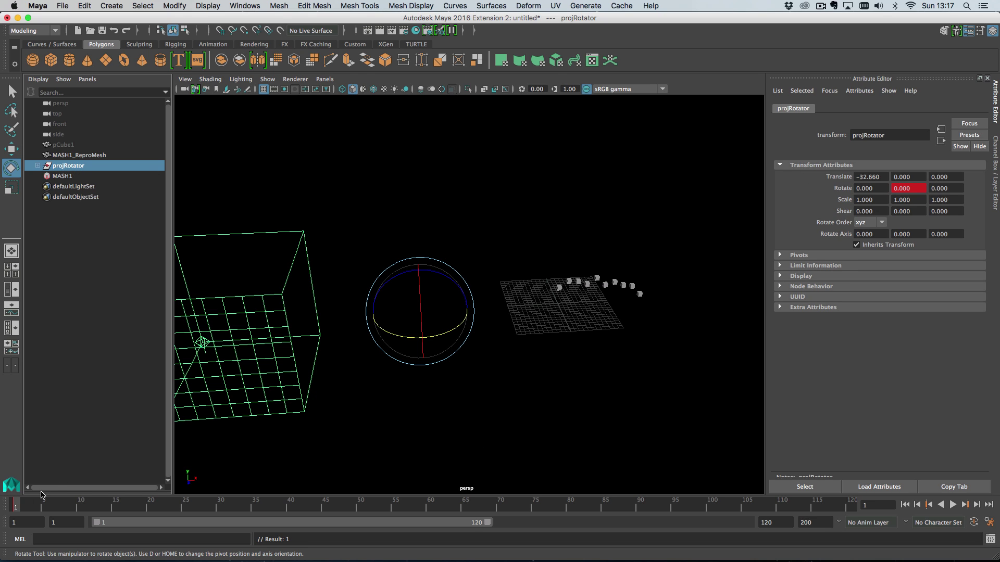
click(767, 522)
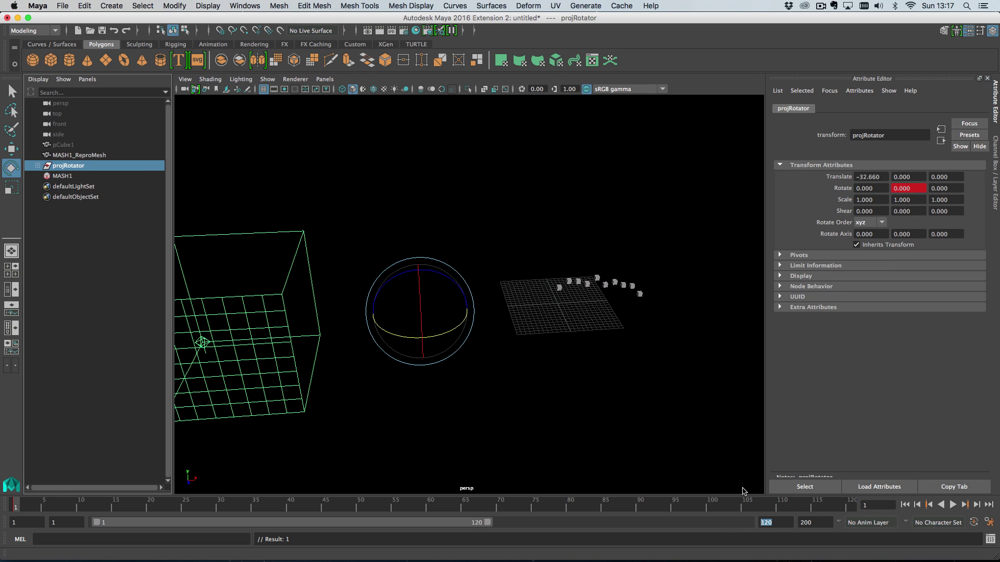
text(121)
key(Return)
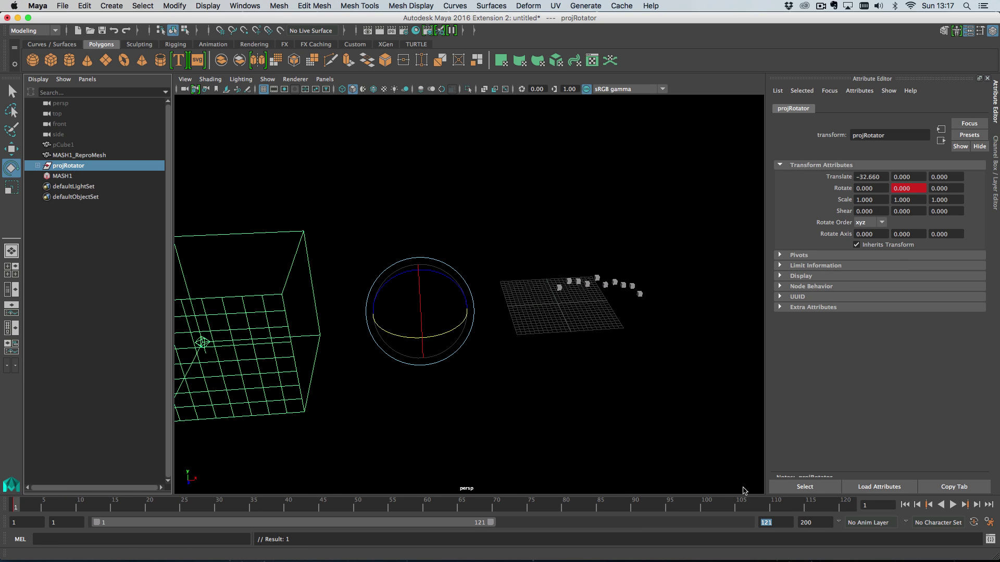
click(847, 503)
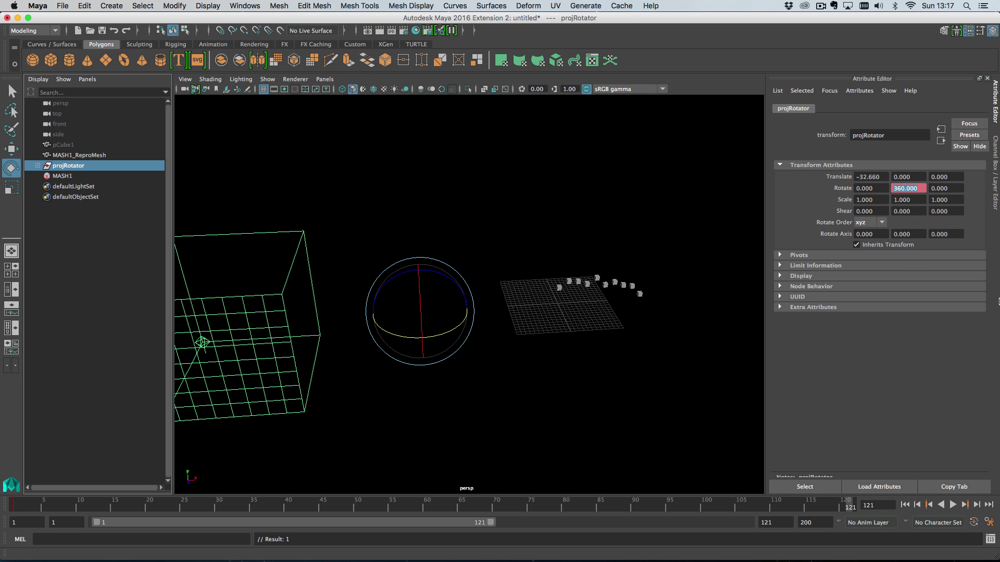
right_click(917, 189)
click(918, 198)
- Set the playback and animation end to frame 120 and preview the rotation from the start
double_click(762, 522)
text(120)
key(Return)
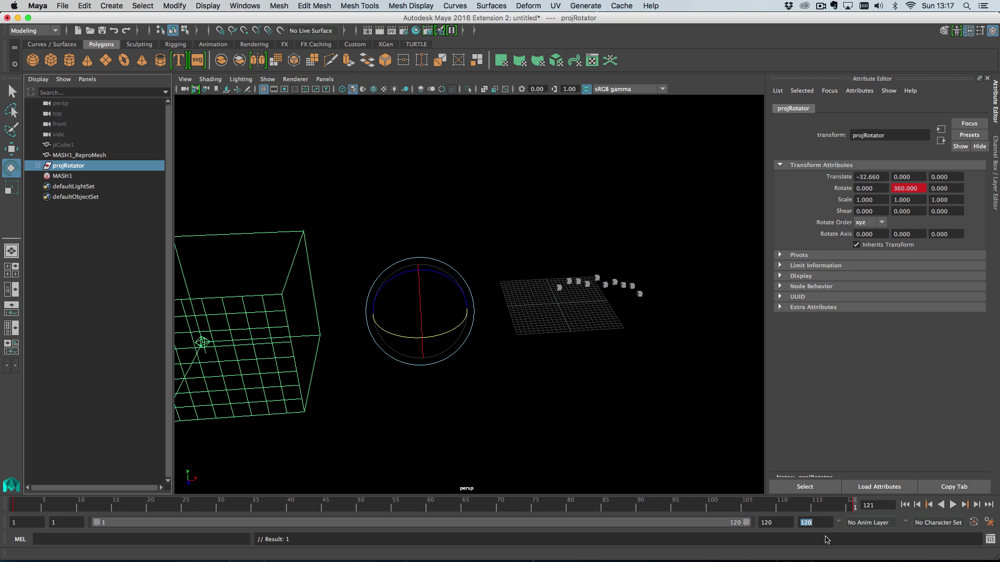
click(850, 508)
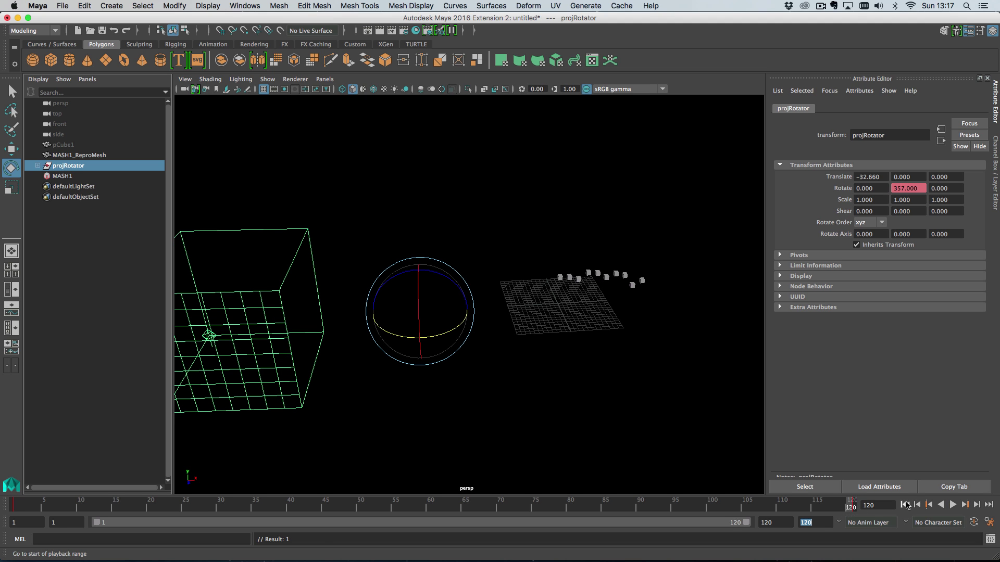
click(904, 504)
click(953, 505)
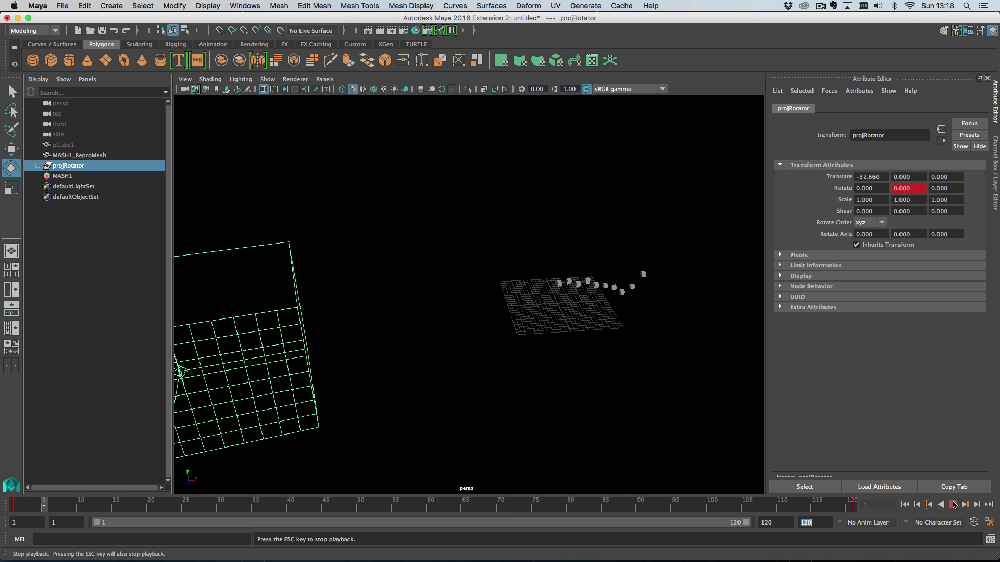
key(Escape)
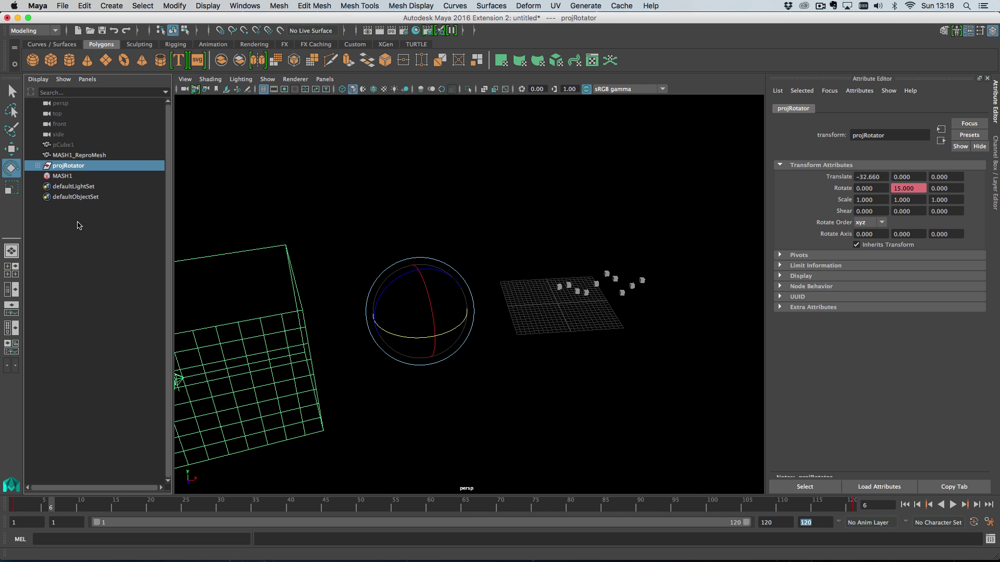
- Scale the volume noise's 3D placement uniformly to about 42.282
click(228, 344)
click(227, 350)
key(r)
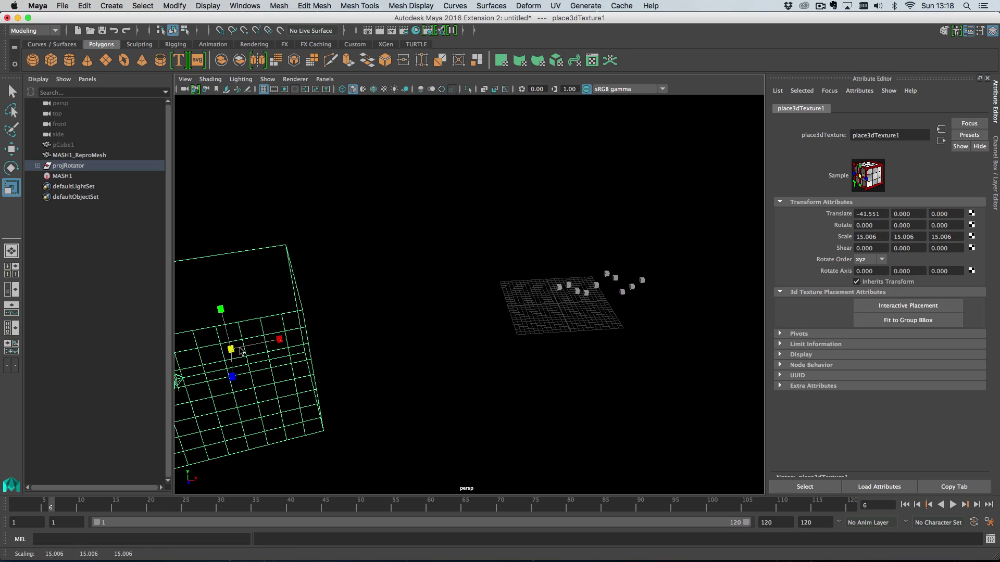
drag(241, 351, 869, 363)
- Play the animation and examine the cubes' noise-driven motion up close
click(954, 504)
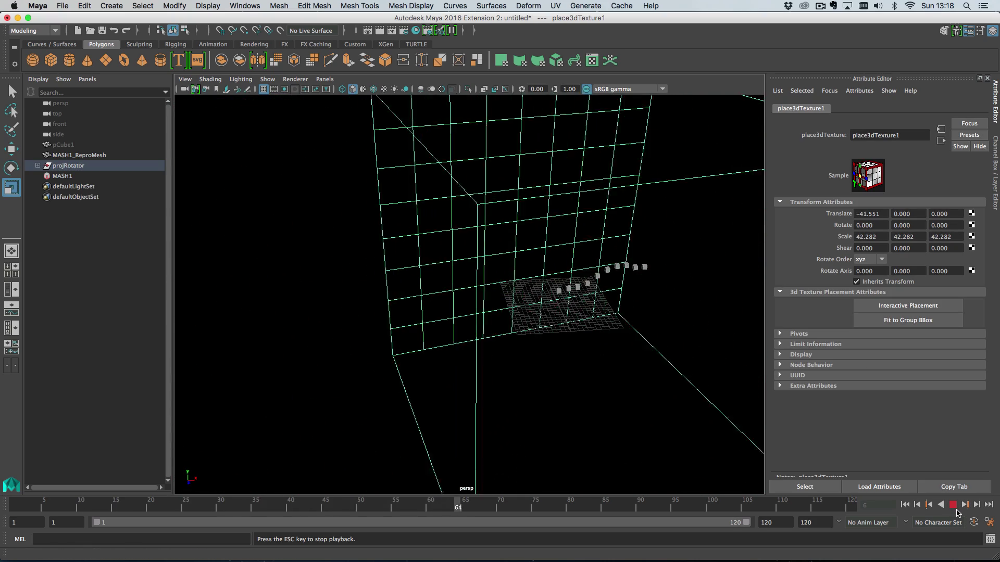
alt+right_drag(420, 324, 621, 386)
alt+middle_drag(419, 336, 478, 330)
alt+drag(479, 333, 568, 335)
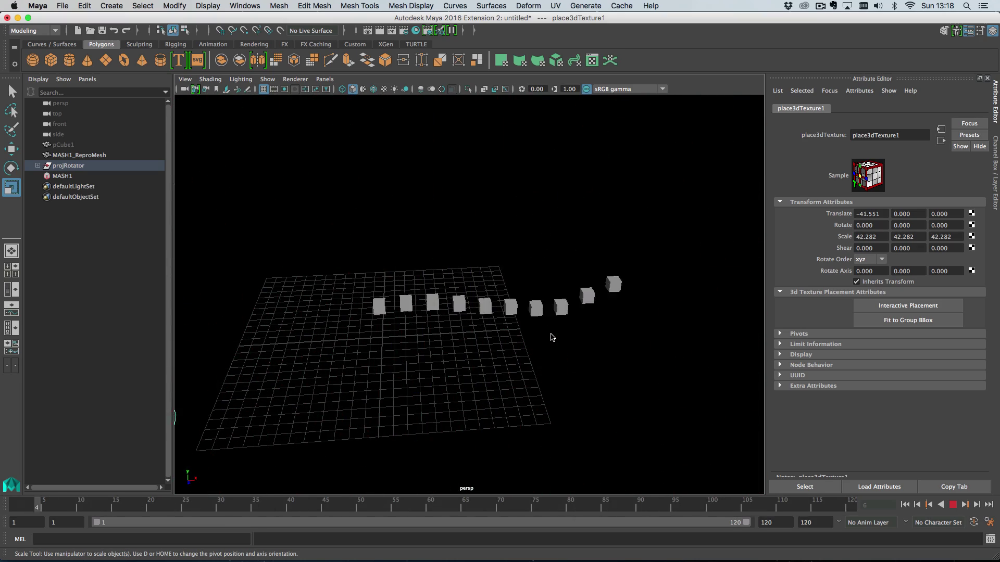
key(Escape)
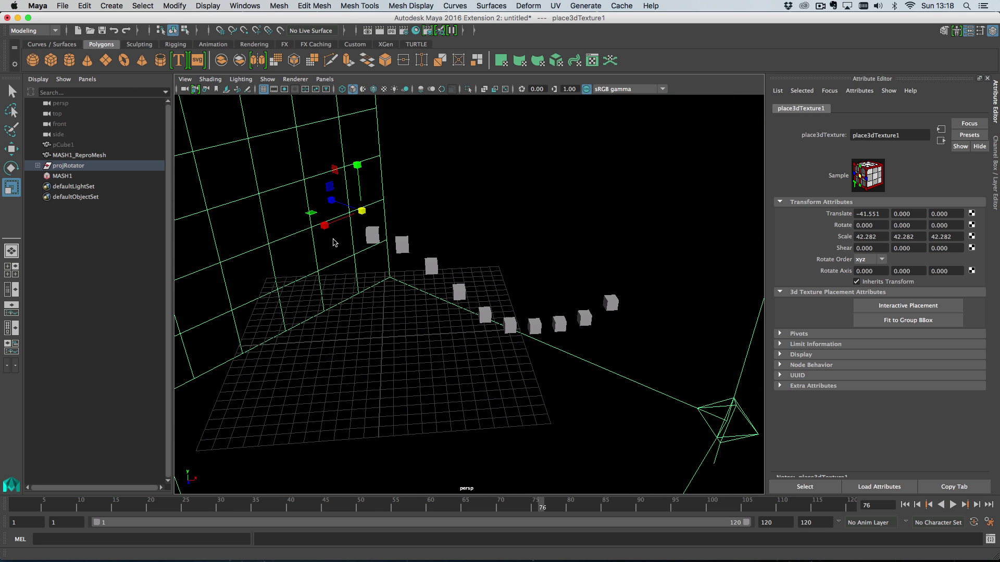
- Change the volume noise's Noise Type to SpaceTime and play back the result
click(941, 140)
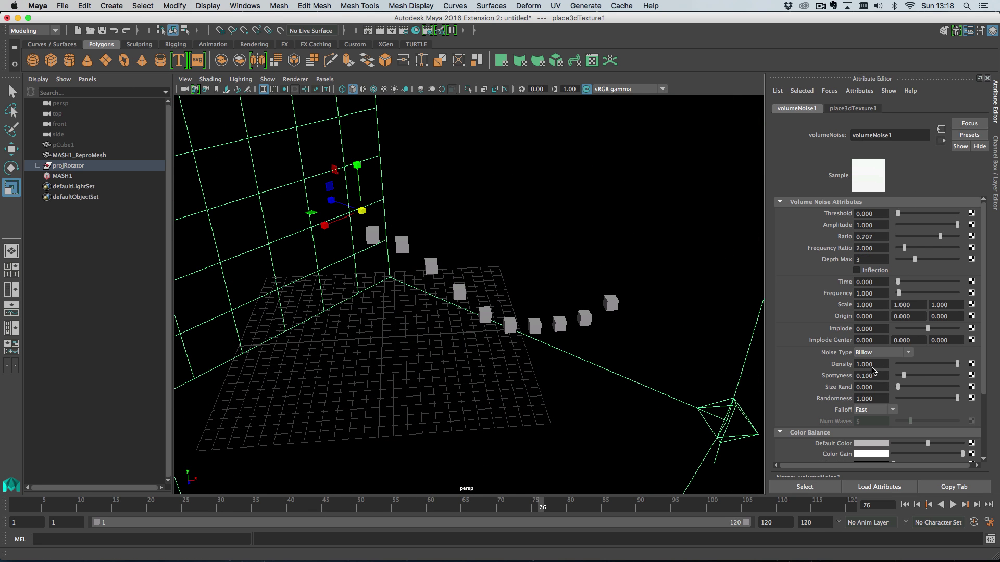
click(880, 383)
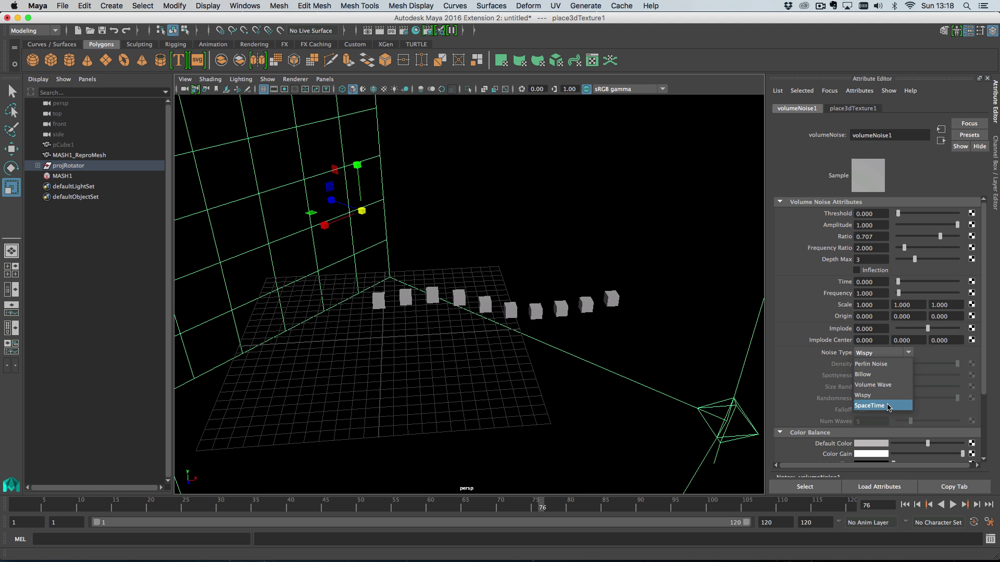
click(884, 405)
click(952, 505)
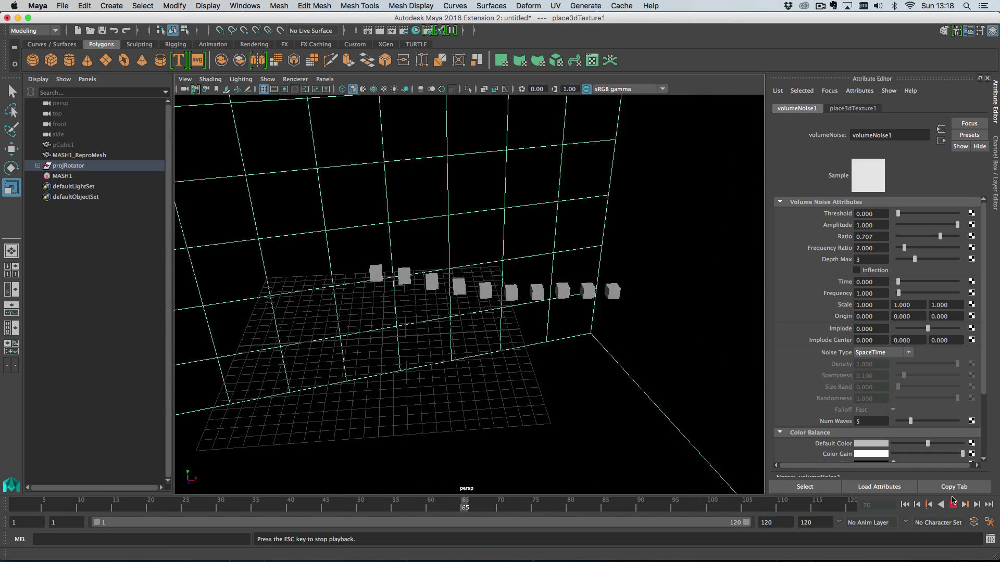
click(952, 505)
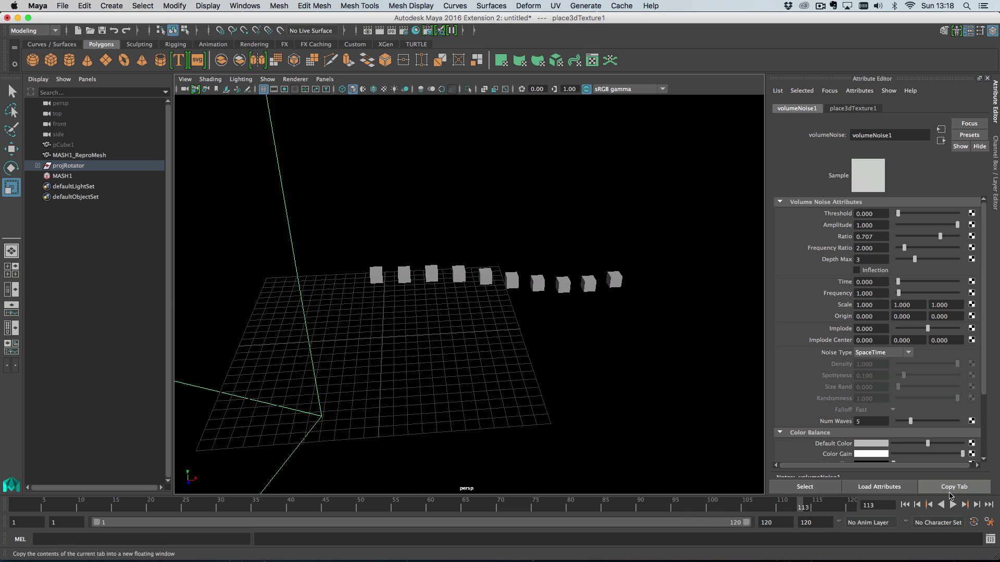